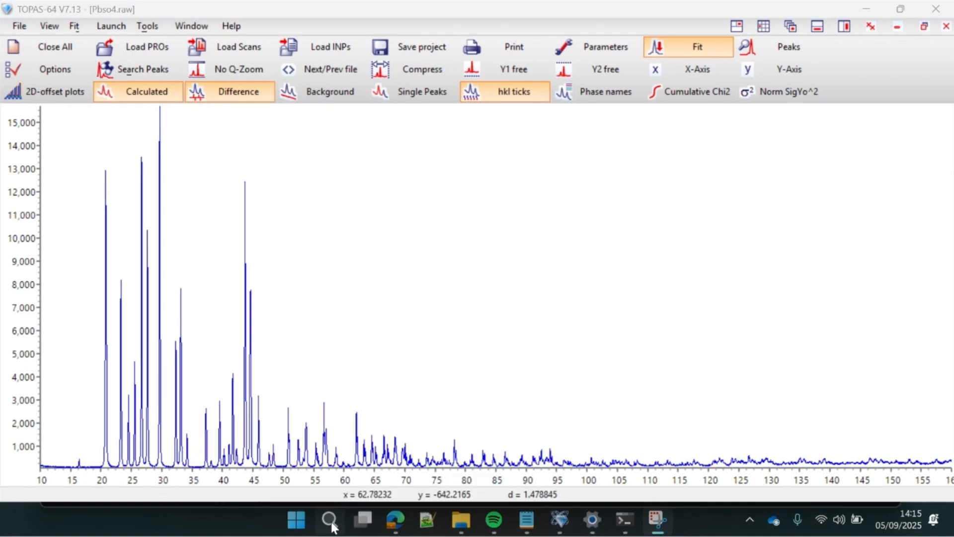
# Find and launch the GSAS-II application on the computer.
pyautogui.click(330, 521)
pyautogui.write('Gsas')
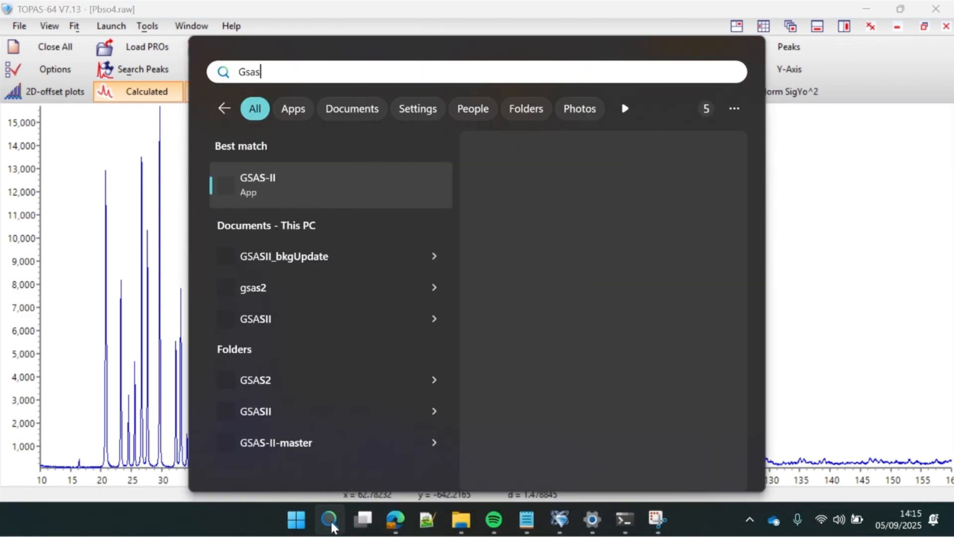
pyautogui.click(299, 183)
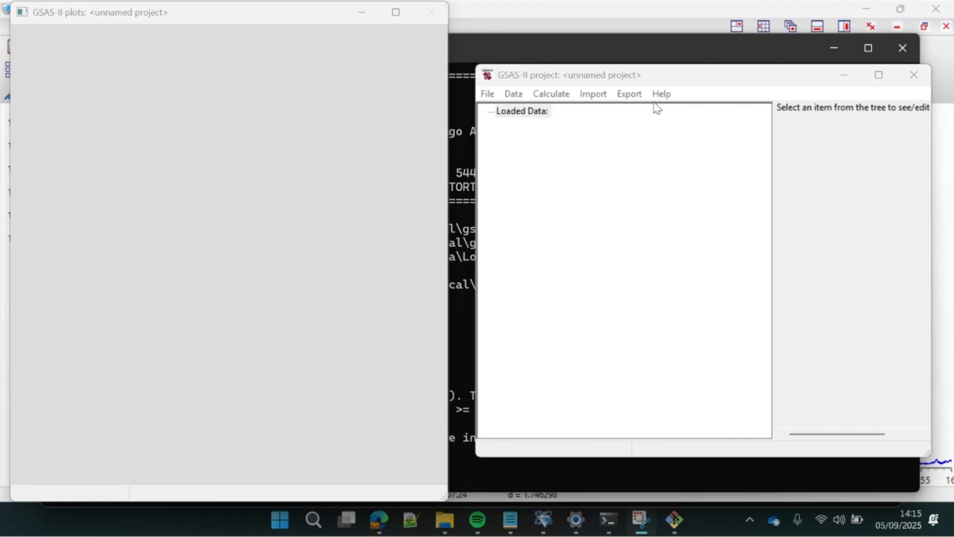
# Import the binary Pbso4.raw file as powder data, using the default CuKa lab data instrument parameters.
pyautogui.click(588, 94)
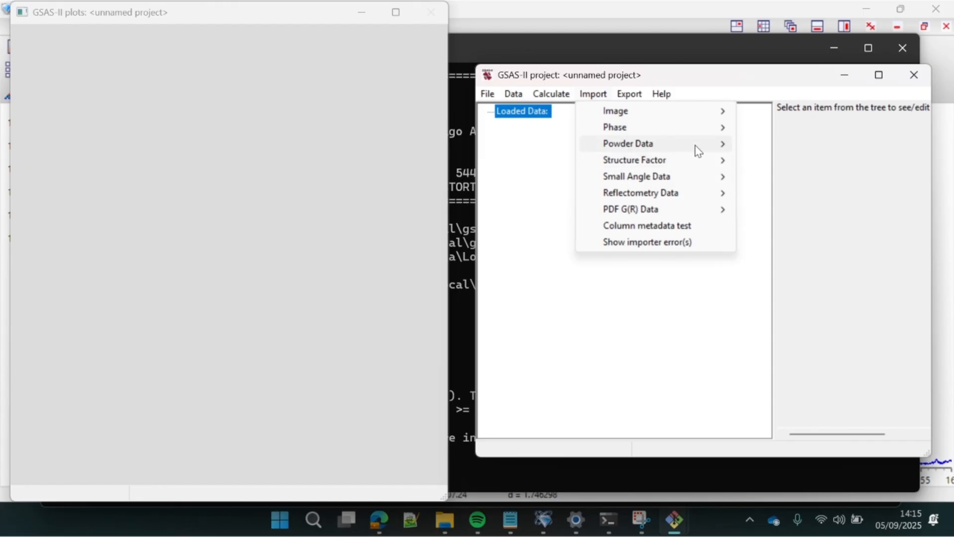
pyautogui.moveTo(684, 141)
pyautogui.click(424, 307)
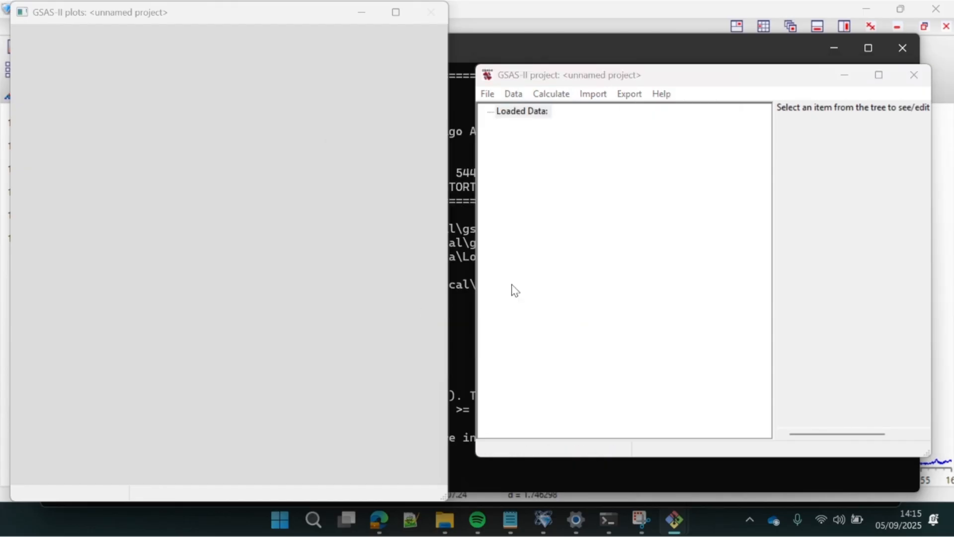
pyautogui.doubleClick(637, 265)
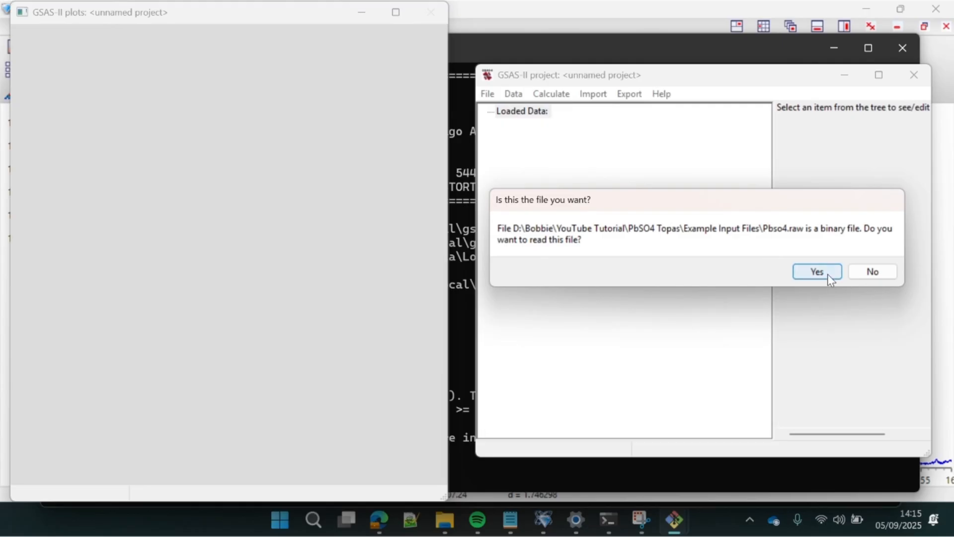
pyautogui.click(826, 274)
pyautogui.click(875, 432)
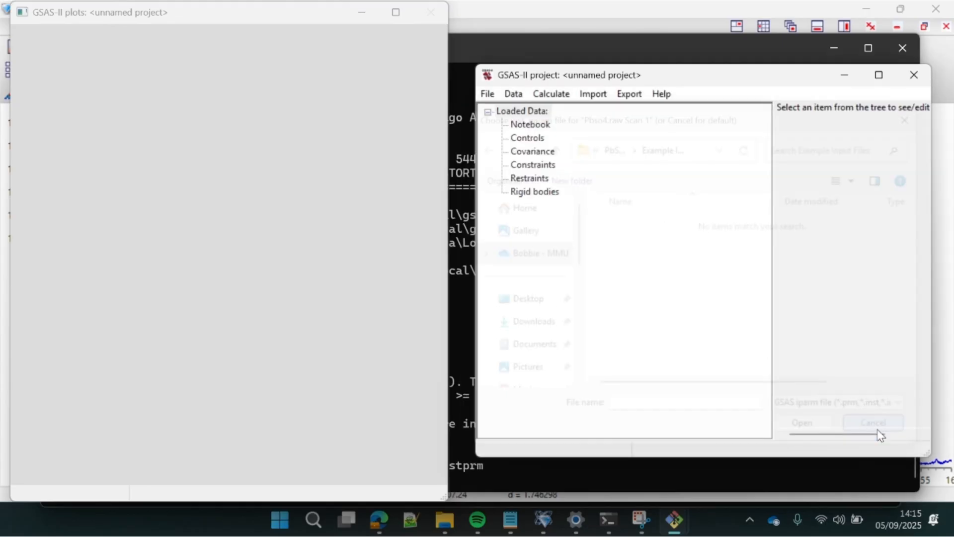
pyautogui.click(729, 344)
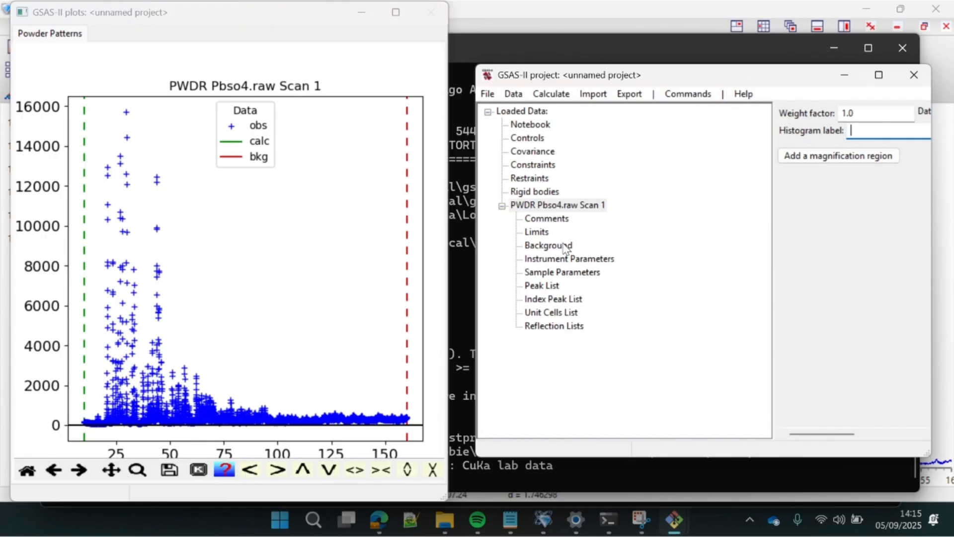
# Start the auto background computation for the Pbso4.raw scan with the iarpls option.
pyautogui.click(565, 246)
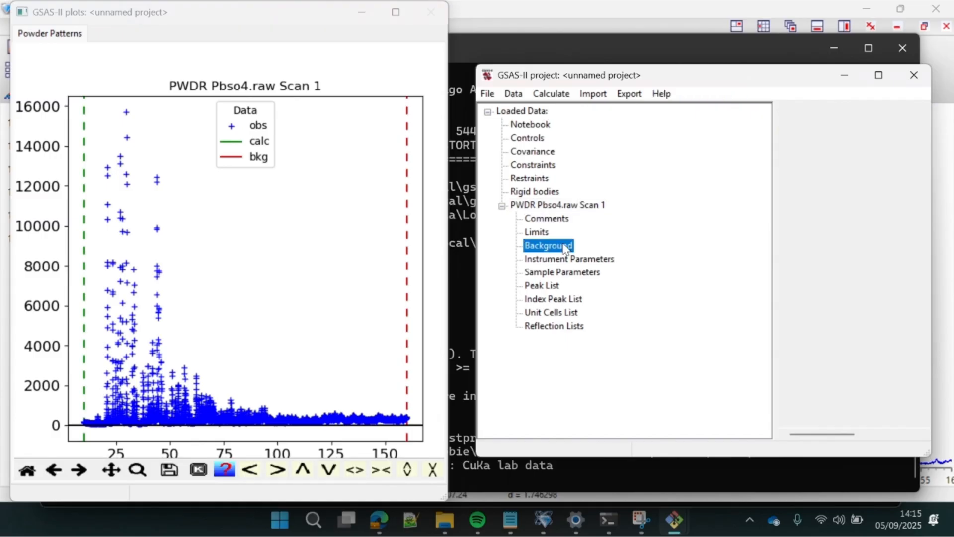
pyautogui.click(896, 250)
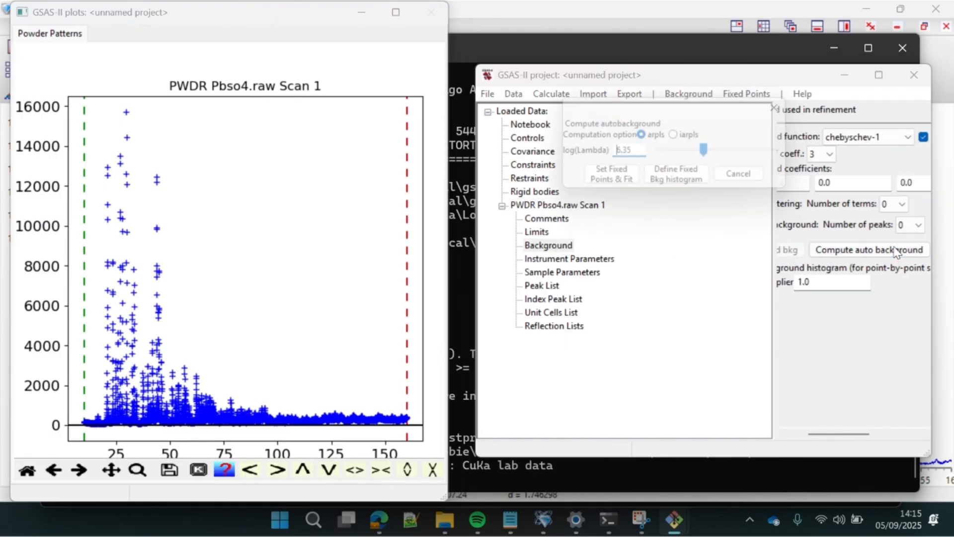
pyautogui.click(682, 137)
# Try log(Lambda) values such as 7 and 8.93 for the computed background curve.
pyautogui.moveTo(639, 155); pyautogui.dragTo(599, 156)
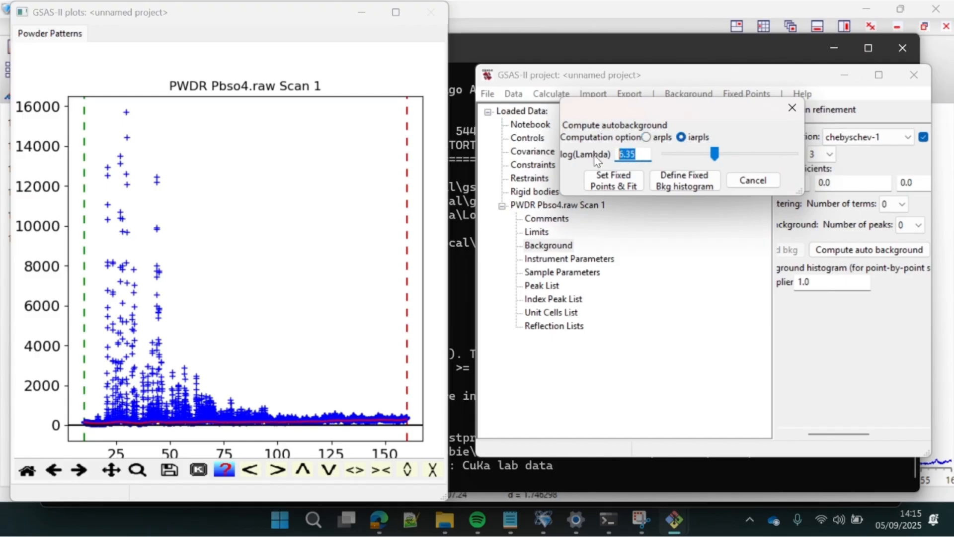
pyautogui.write('7')
pyautogui.click(673, 181)
pyautogui.moveTo(722, 152)
pyautogui.mouseDown()
pyautogui.moveTo(664, 156)
pyautogui.moveTo(739, 153)
pyautogui.mouseUp()
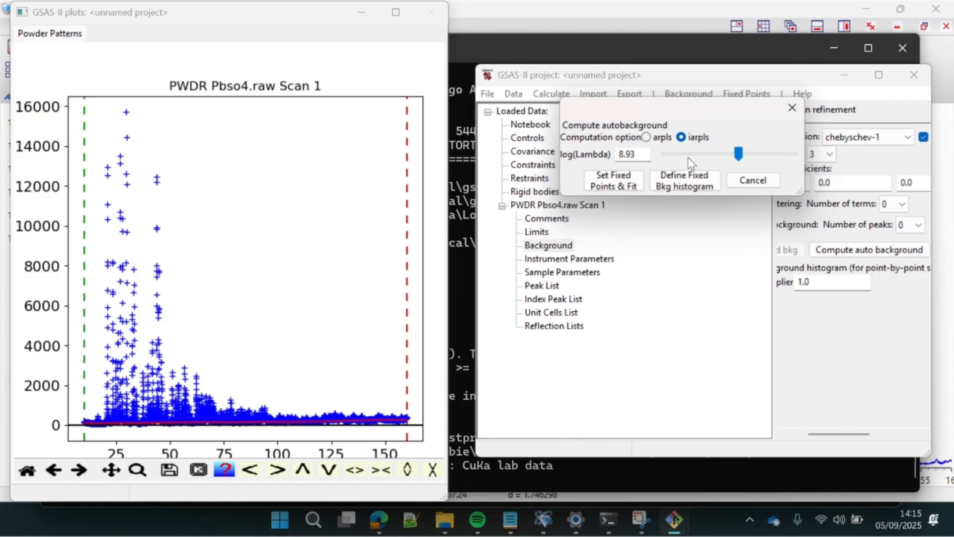
pyautogui.doubleClick(630, 154)
pyautogui.write('7')
pyautogui.press('Return')
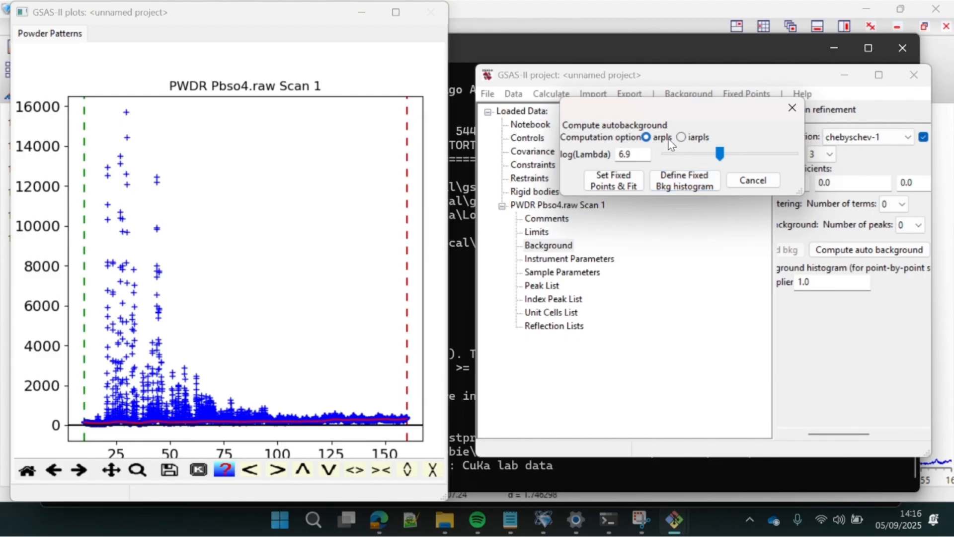
# Set log(Lambda) to 7 with the iarpls option and define the computed curve as the fixed background histogram.
pyautogui.doubleClick(633, 155)
pyautogui.write('7')
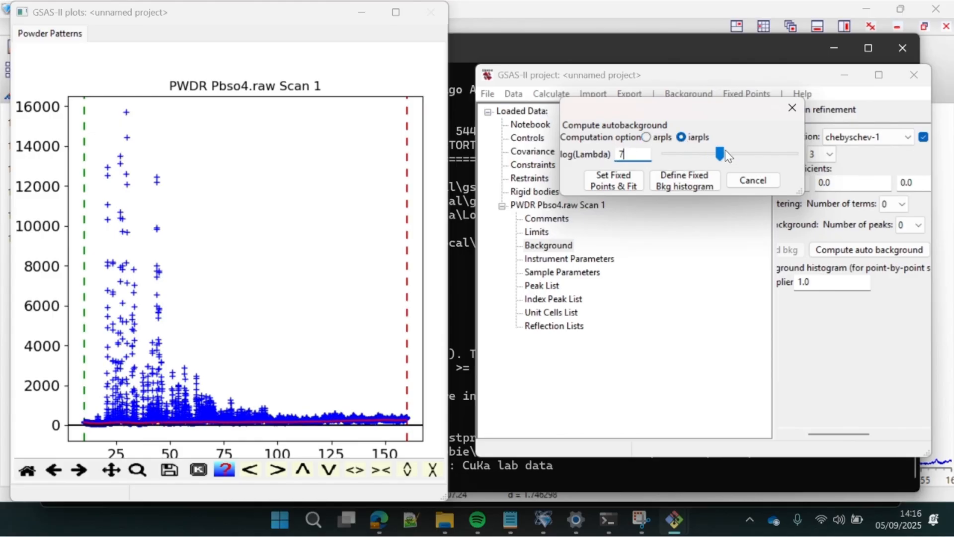
pyautogui.click(690, 135)
pyautogui.click(694, 184)
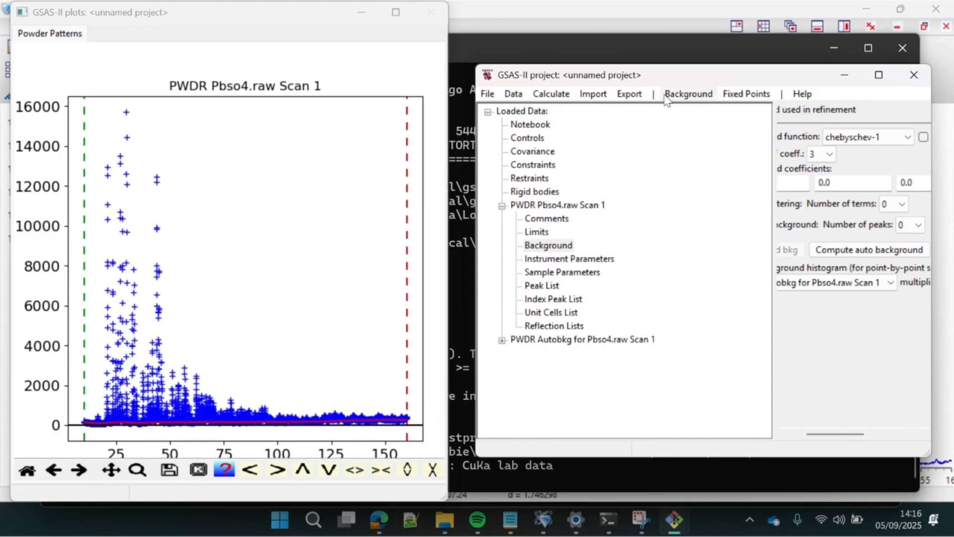
# Export only the Autobkg histogram for Pbso4.raw Scan 1 as a Topas XYE file named background.
pyautogui.click(630, 94)
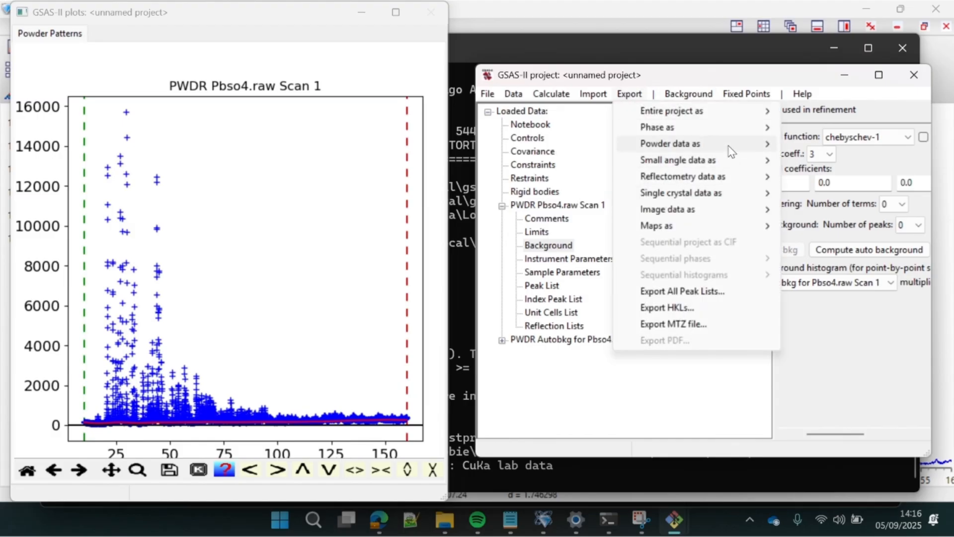
pyautogui.moveTo(730, 144)
pyautogui.click(836, 291)
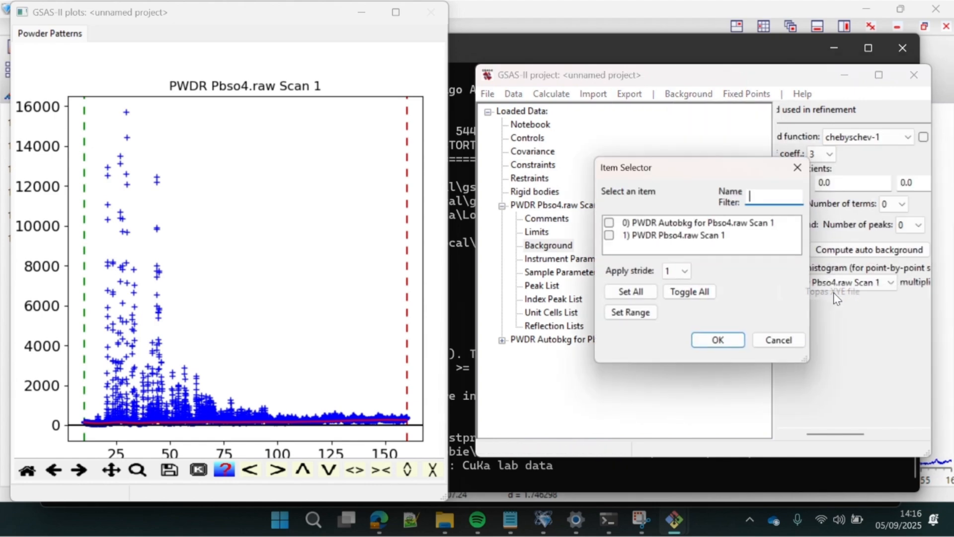
pyautogui.click(608, 223)
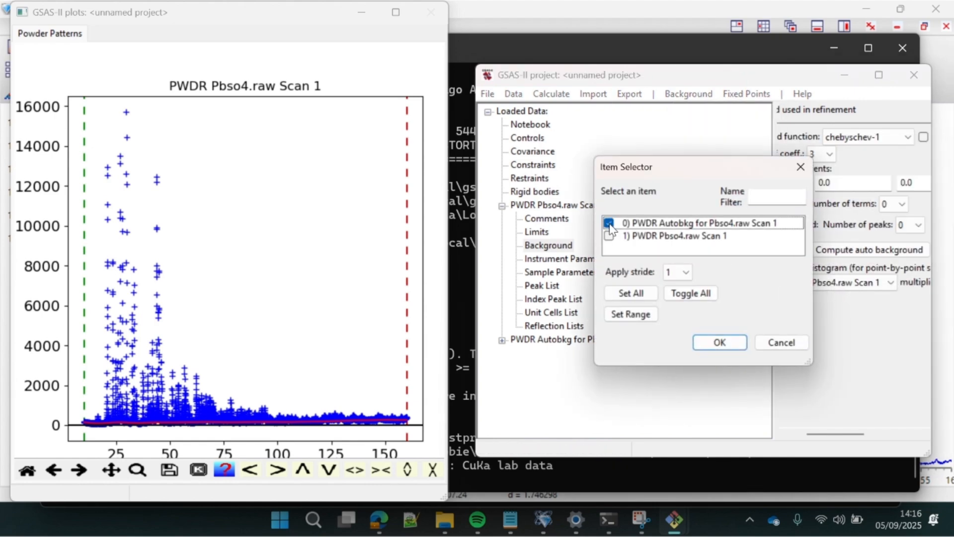
pyautogui.click(708, 345)
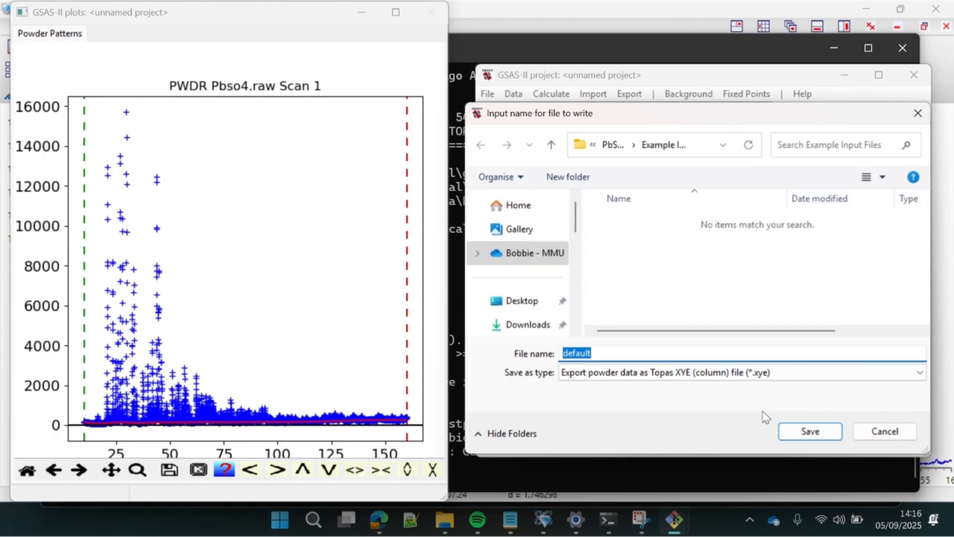
pyautogui.write('backgrounf')
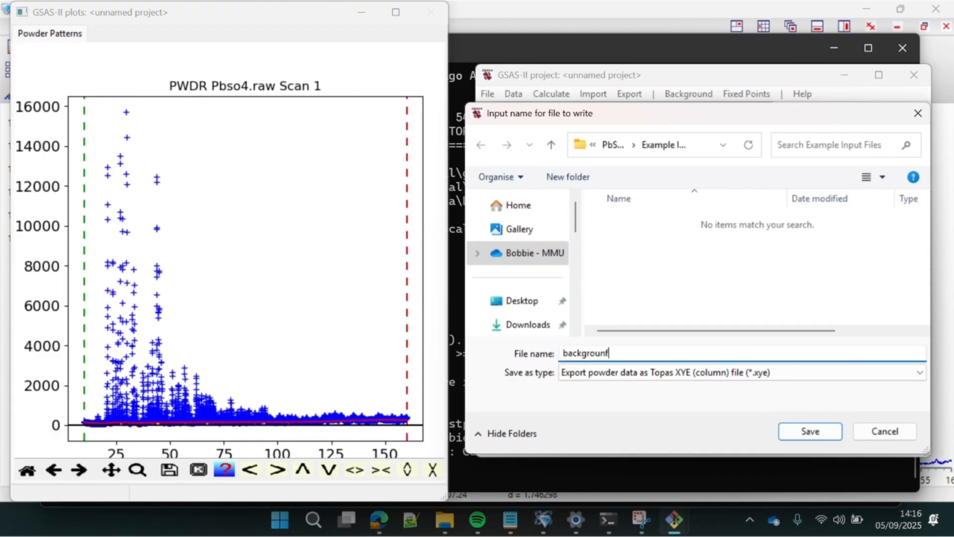
pyautogui.press('BackSpace')
pyautogui.write('d')
pyautogui.click(827, 431)
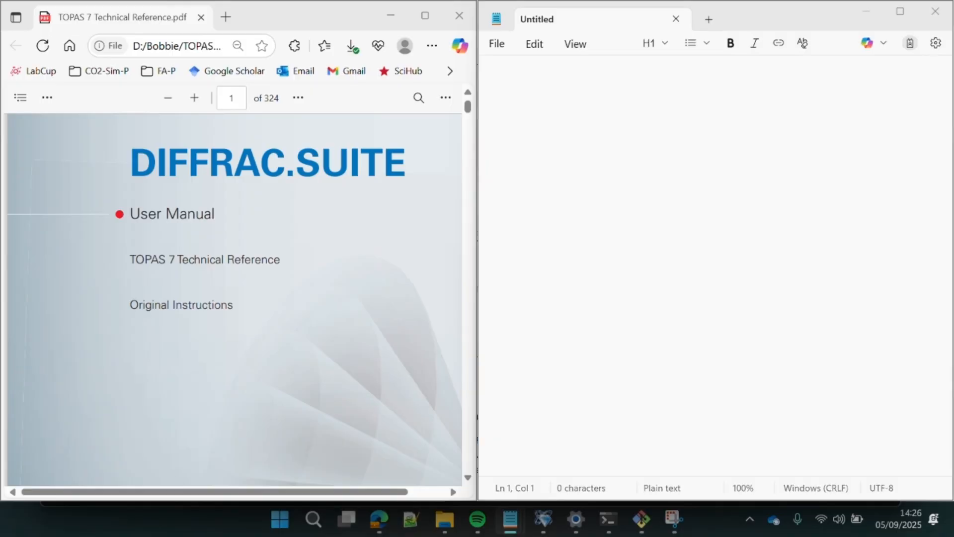
# In the blank Notepad document, enter commented zero-value lines for r_p, r_wp, r_exp, their dash variants, gof and weighted_Durbin_Watson, plus a dashed separator.
pyautogui.click(538, 81)
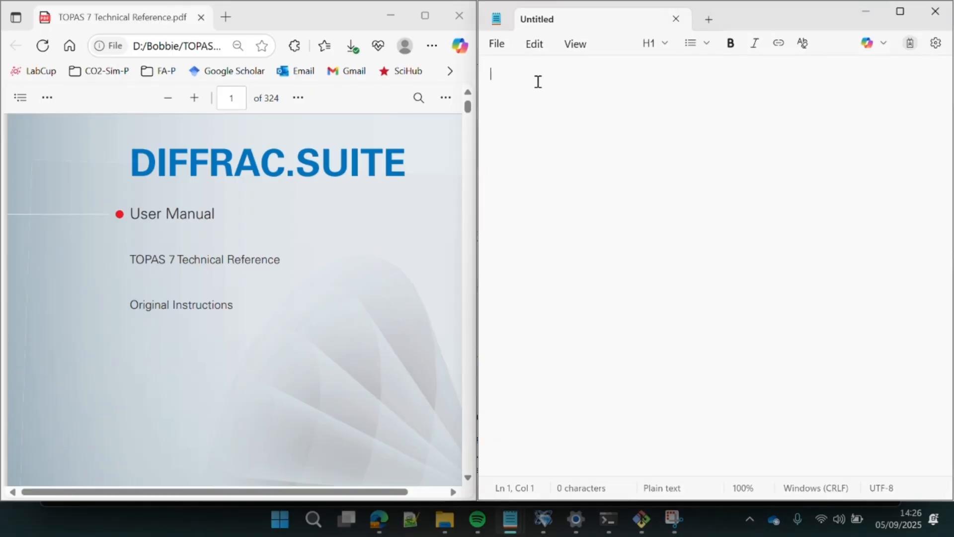
pyautogui.write("'r_p    0       r_p_dash    0 'r_wp   0       r_wp_dash   0 'r_exp  0       r_exp_dash  0 'gof    0 'weighted_Durbin_Watson   0")
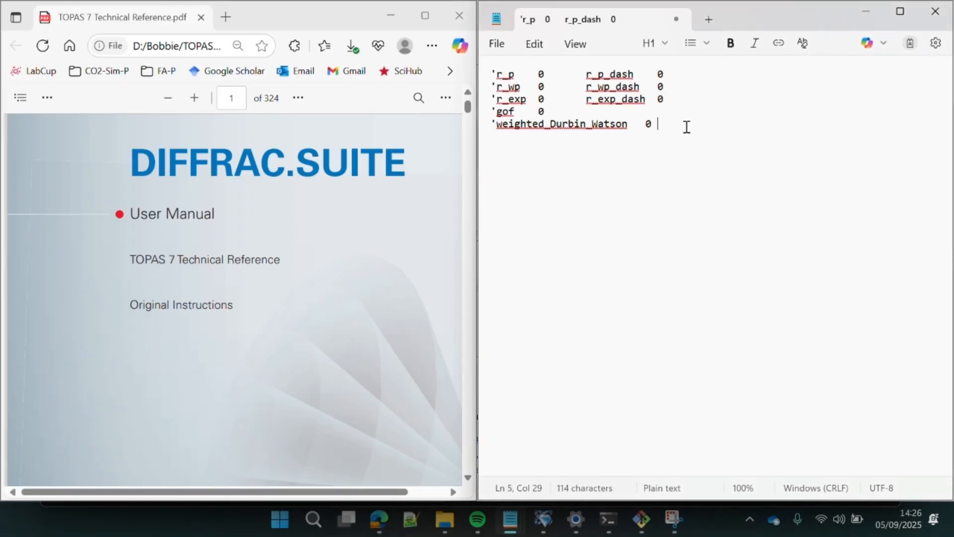
pyautogui.press('Return')
pyautogui.press('Return')
pyautogui.click(497, 71)
pyautogui.click(701, 168)
pyautogui.write("'--------------------------------------")
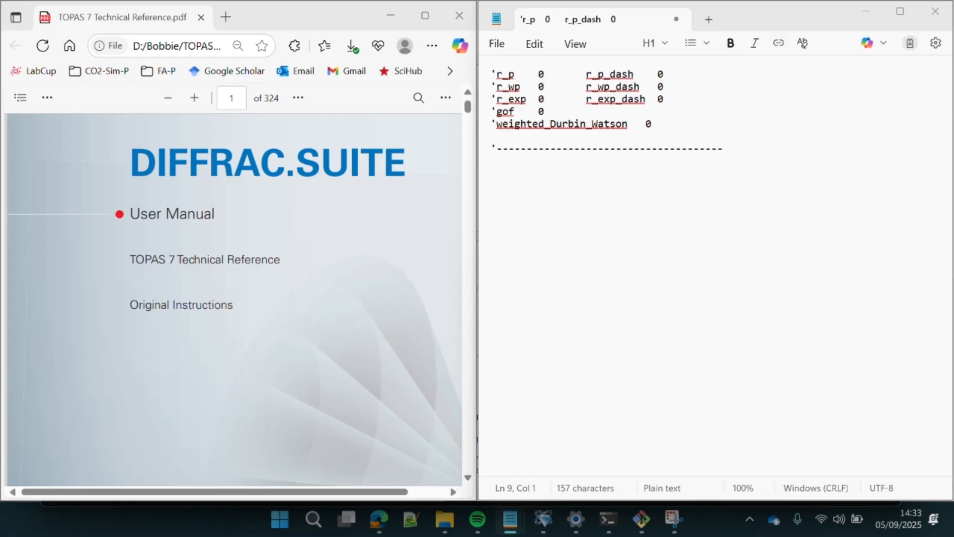
# Add RAW(Pbso4) with CuKa5(0.001), LP_Factor(26.37), Radius(173), Full_Axial_Model(12, 15, 12, 5.1, 5.1), Divergence(1), Slit_Width(0.2) and a dashed separator.
pyautogui.click(525, 169)
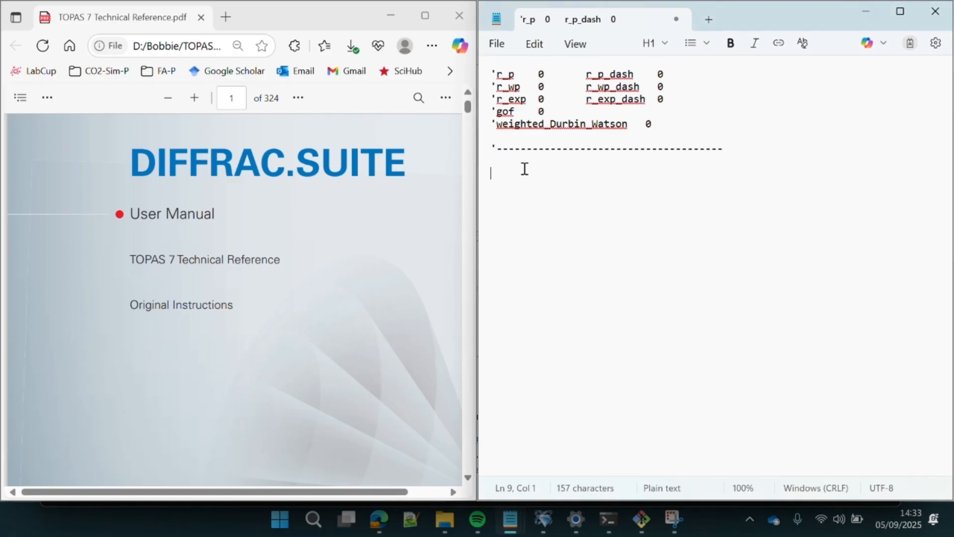
pyautogui.write('RAW(Pbso4)     CuKa5(0.001)    LP_Factor(26.37)    Radius(173)    Full_Axial_Model(12, 15, 12, 5.1, 5.1)    Divergence(1)    Slit_Width(0.2)')
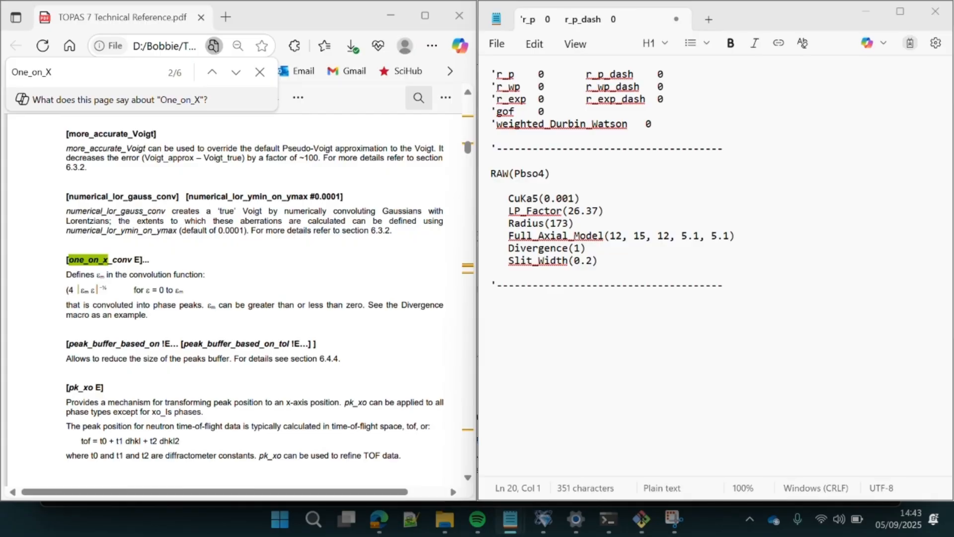
# Below the second separator, add user_y bkg background.xye, prm s 1 min 1e-6, fit_obj = s bkg;, One_on_X(@, 0) and ZE(@, 0).
pyautogui.click(522, 305)
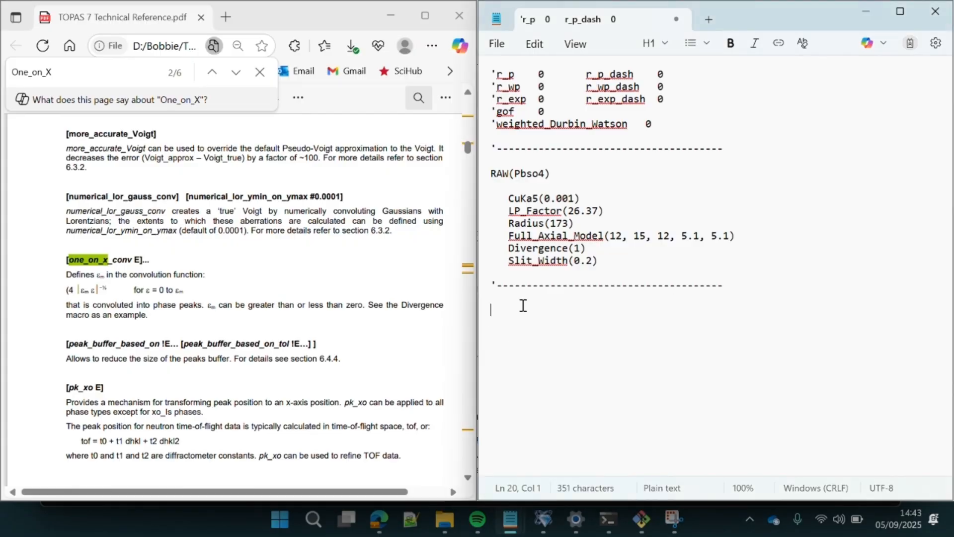
pyautogui.write('user_y bkg background.xye prm s  1 min 1e-6 fit_obj = s bkg;     One_on_X(@, 0)    ZE(@, 0)')
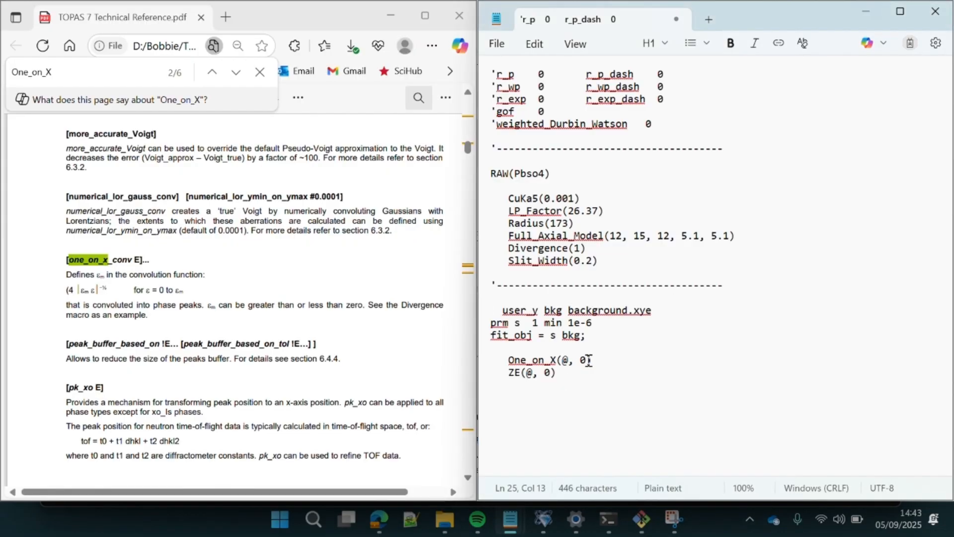
pyautogui.moveTo(587, 360)
pyautogui.mouseDown()
pyautogui.moveTo(502, 360)
pyautogui.moveTo(590, 359)
pyautogui.mouseUp()
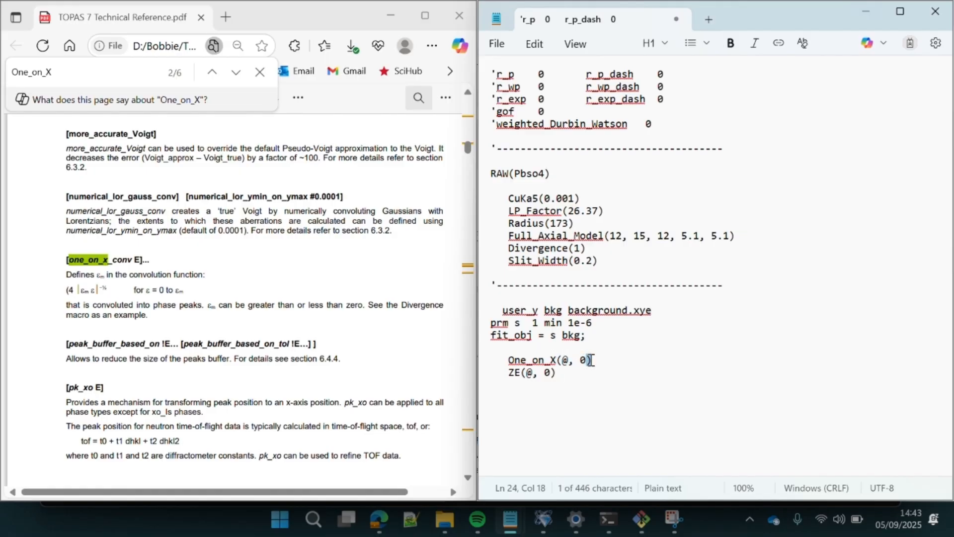
pyautogui.click(590, 360)
# Check the one_on_x_conv entry in the TOPAS 7 manual, and search it for "Zero Error", stepping through the matches.
pyautogui.click(141, 261)
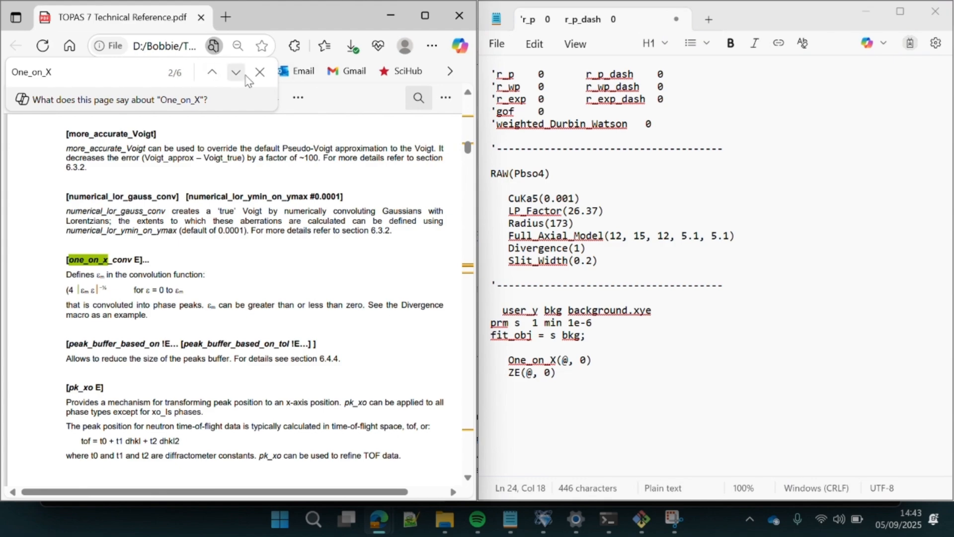
pyautogui.click(260, 72)
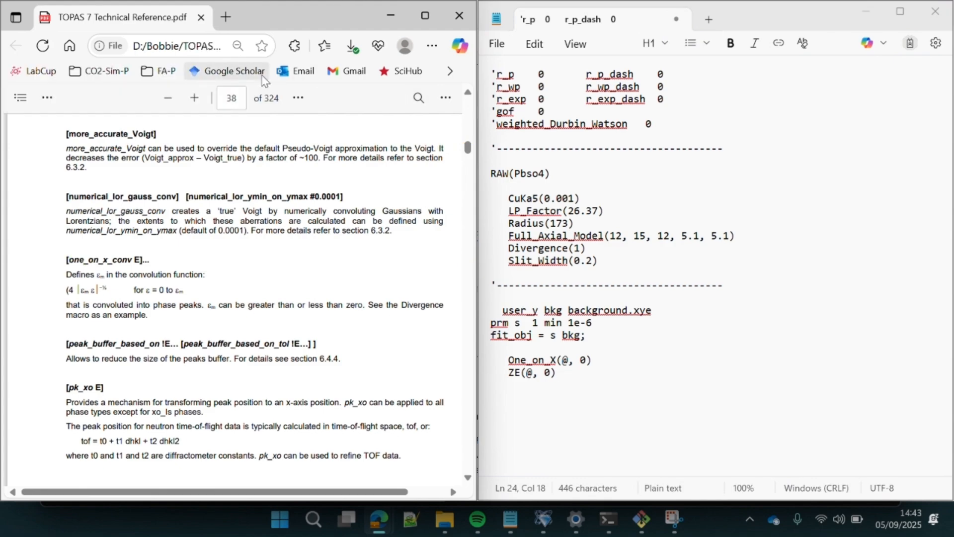
pyautogui.click(419, 96)
pyautogui.write('Zero ')
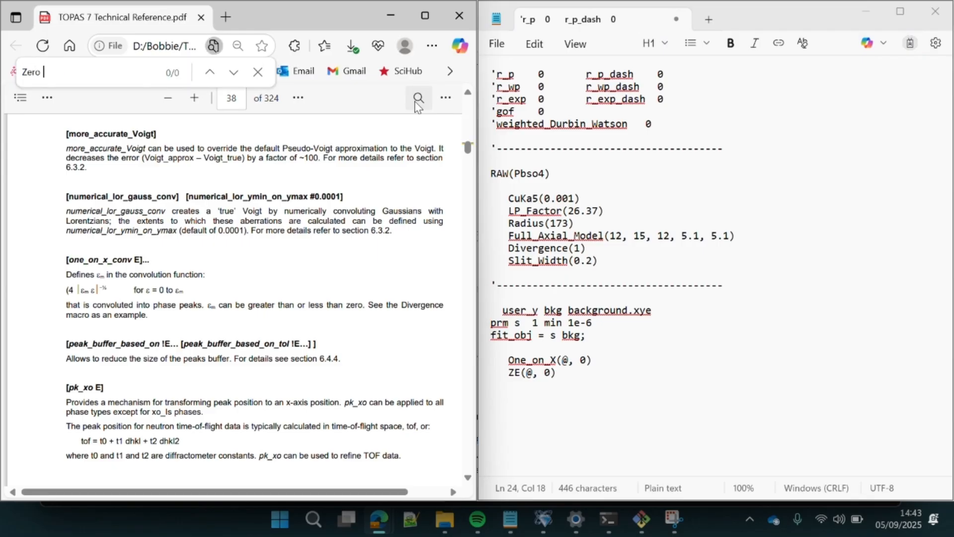
pyautogui.write('Error')
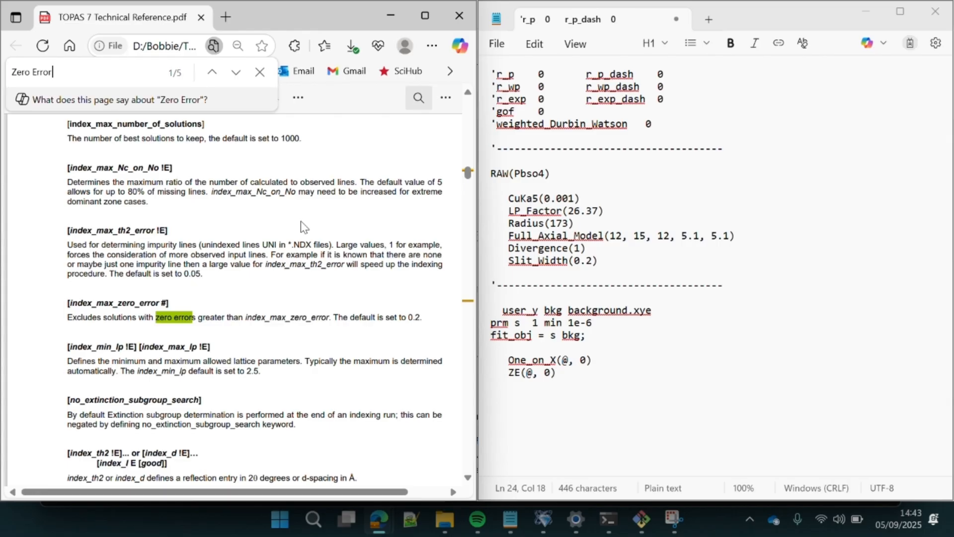
pyautogui.click(241, 78)
pyautogui.click(240, 79)
pyautogui.click(241, 78)
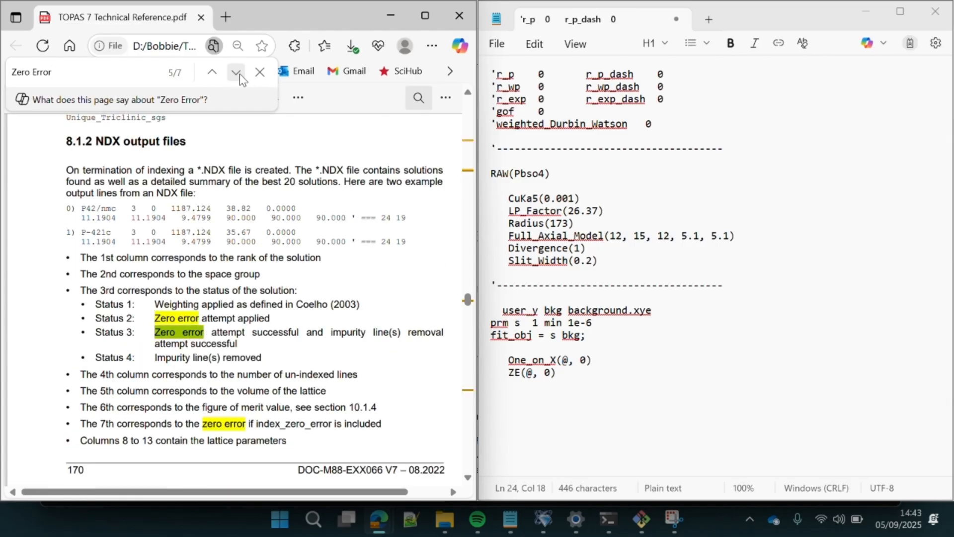
pyautogui.click(241, 78)
pyautogui.click(240, 78)
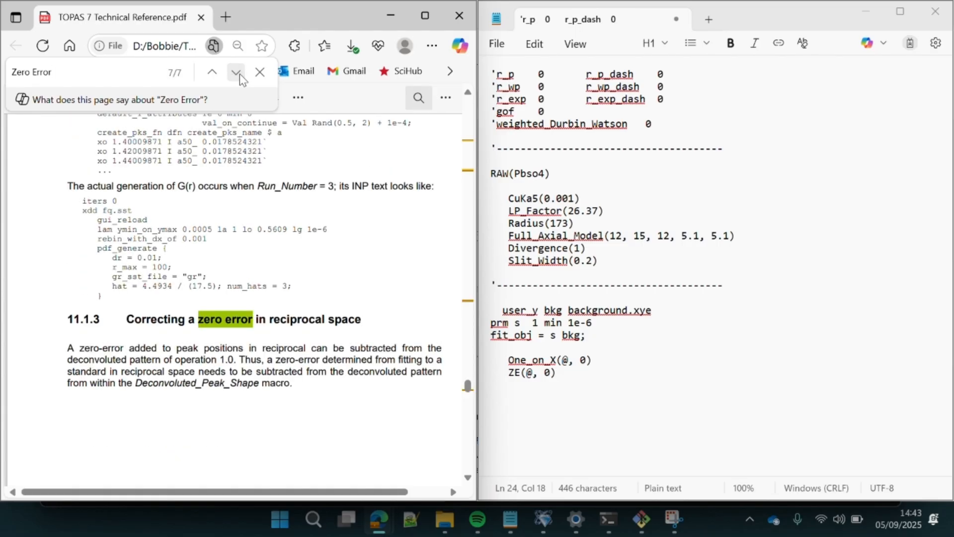
pyautogui.click(241, 78)
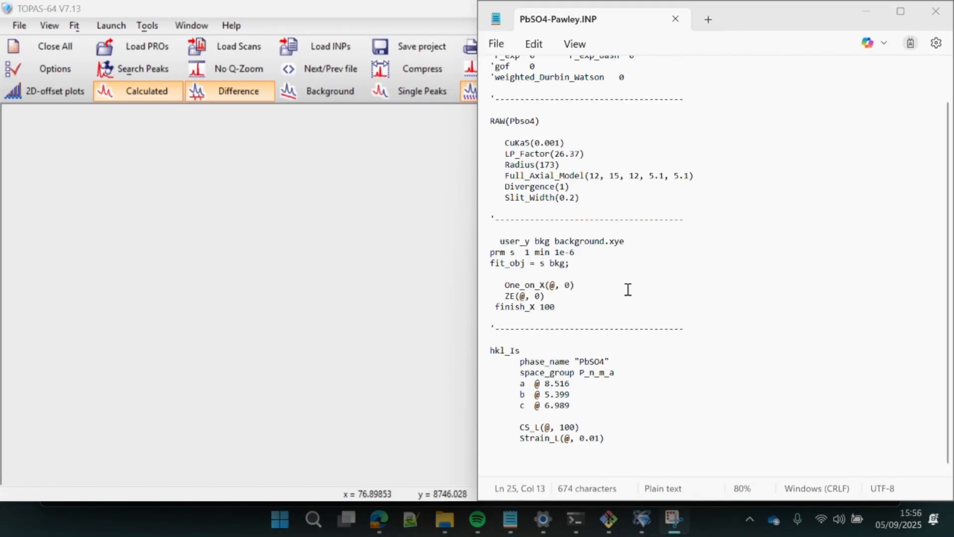
# Review the finish_X 100 line and the CS_L and Strain_L lines of the hkl_Is phase in PbSO4-Pawley.INP.
pyautogui.click(578, 306)
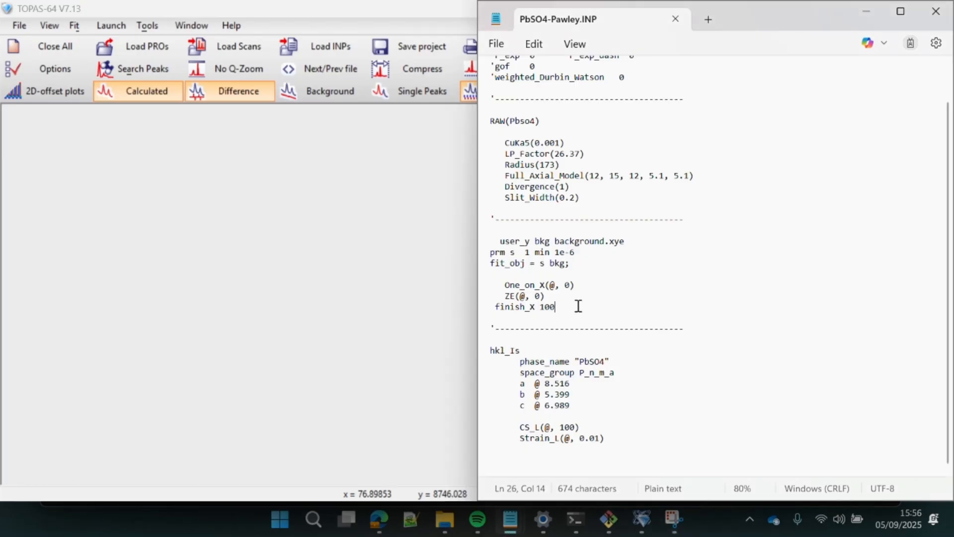
pyautogui.moveTo(578, 306); pyautogui.dragTo(492, 313)
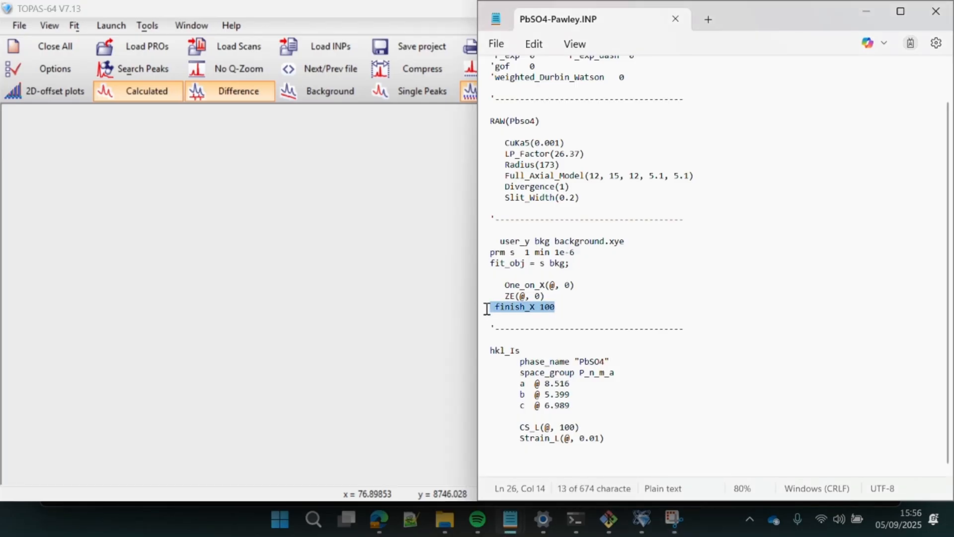
pyautogui.click(576, 310)
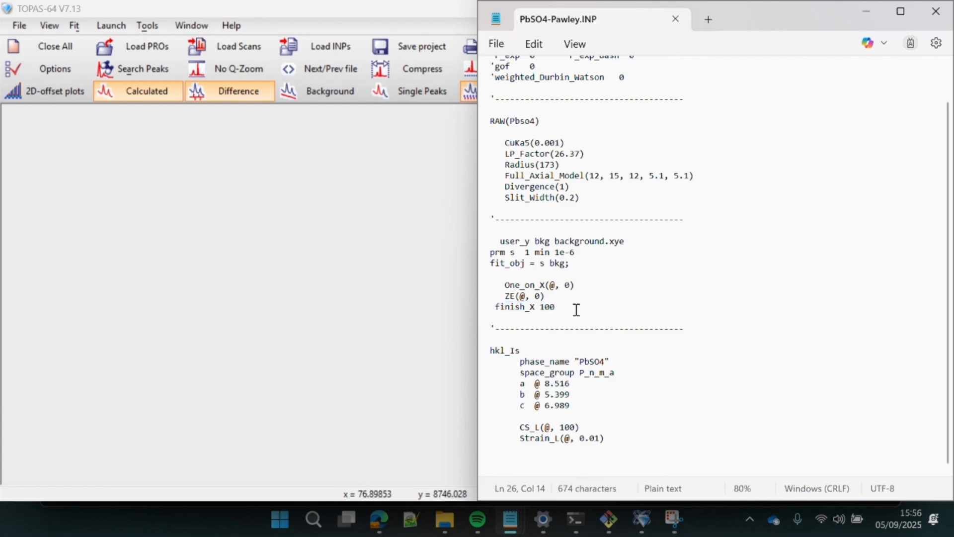
pyautogui.moveTo(576, 310); pyautogui.dragTo(539, 303)
pyautogui.click(607, 311)
pyautogui.moveTo(604, 438); pyautogui.dragTo(515, 426)
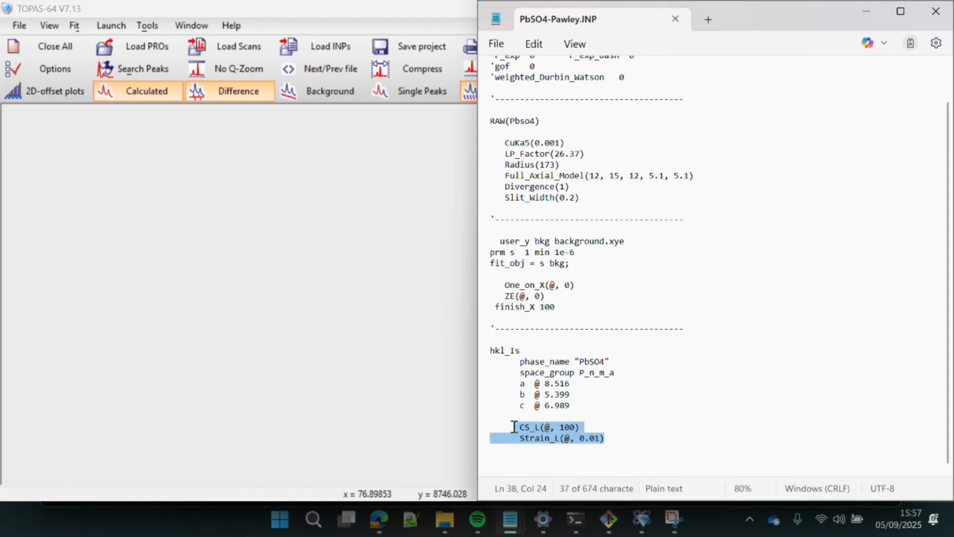
pyautogui.click(613, 436)
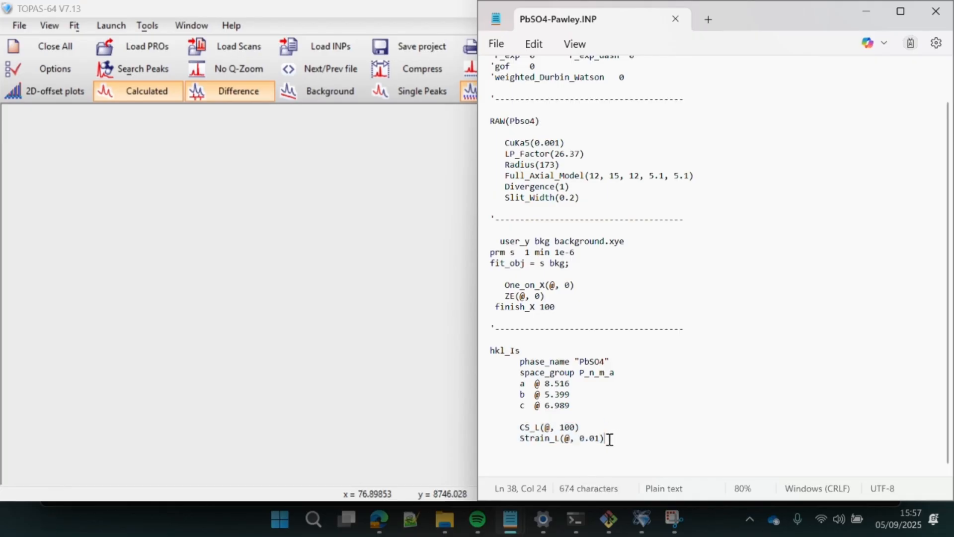
pyautogui.moveTo(609, 439); pyautogui.dragTo(518, 430)
pyautogui.moveTo(610, 428); pyautogui.dragTo(499, 425)
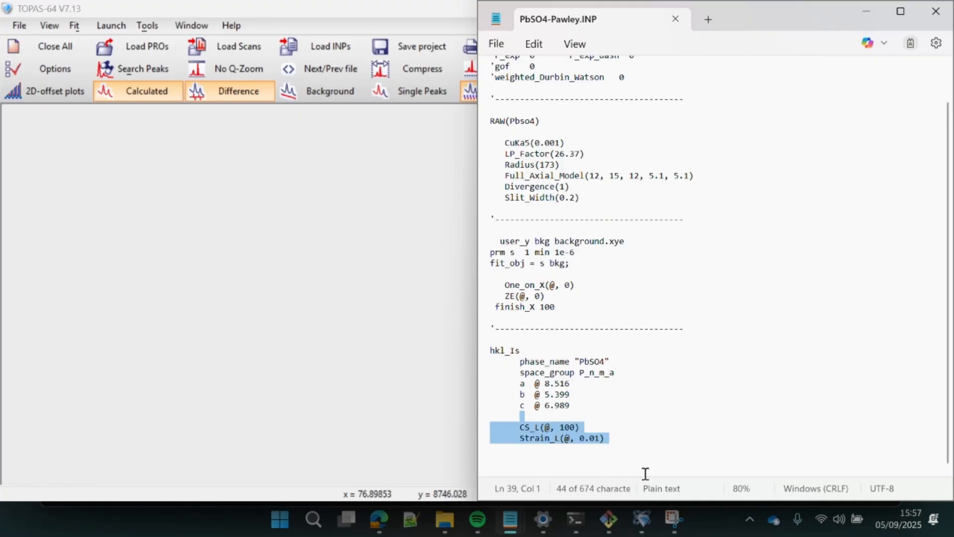
pyautogui.click(625, 427)
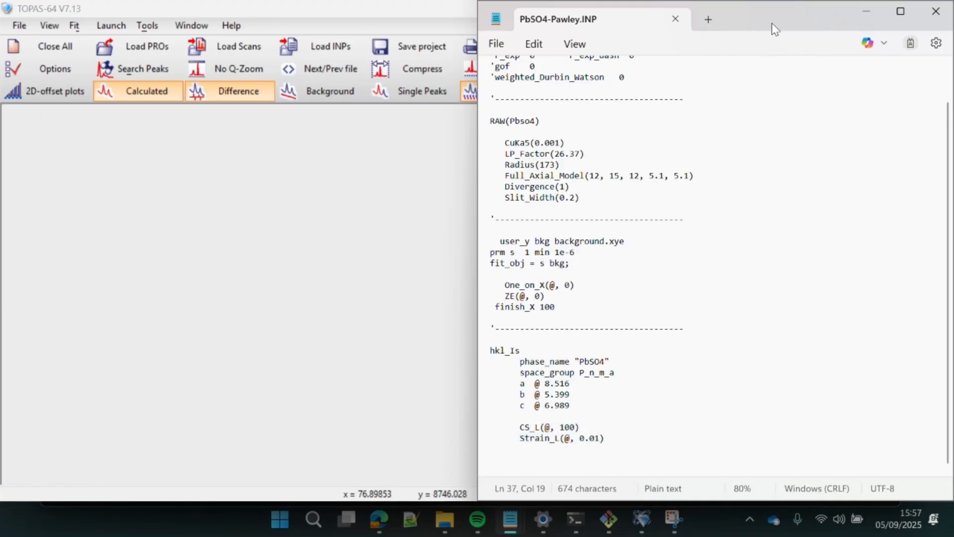
# Switch to TOPAS, set PbSO4-Pawley as the launch INP file, and run the refinement without updating the INP file from the output.
pyautogui.moveTo(773, 18); pyautogui.dragTo(740, 67)
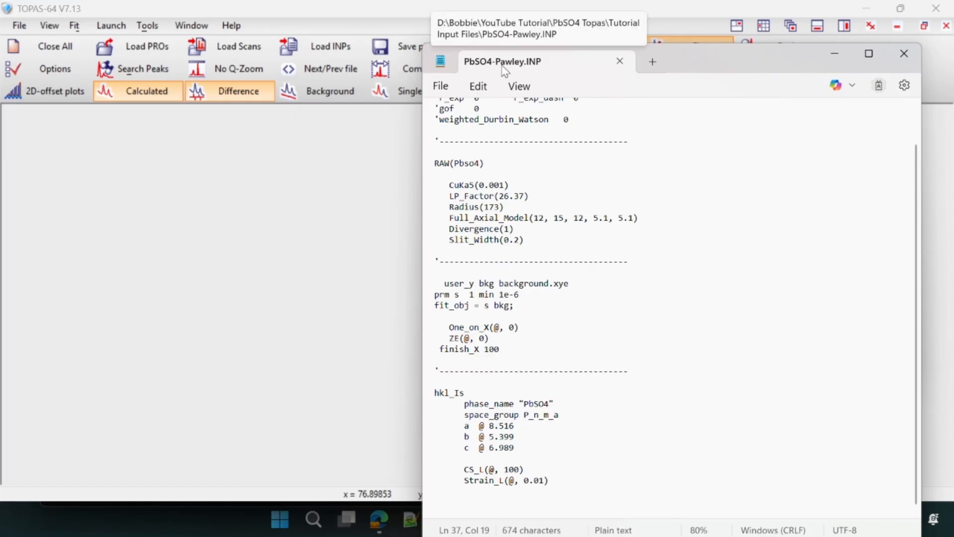
pyautogui.click(311, 151)
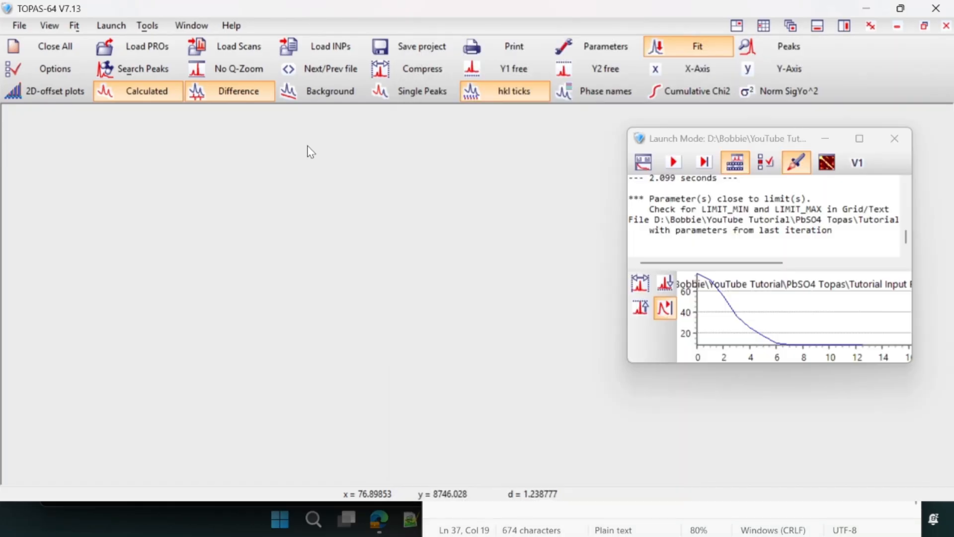
pyautogui.click(109, 27)
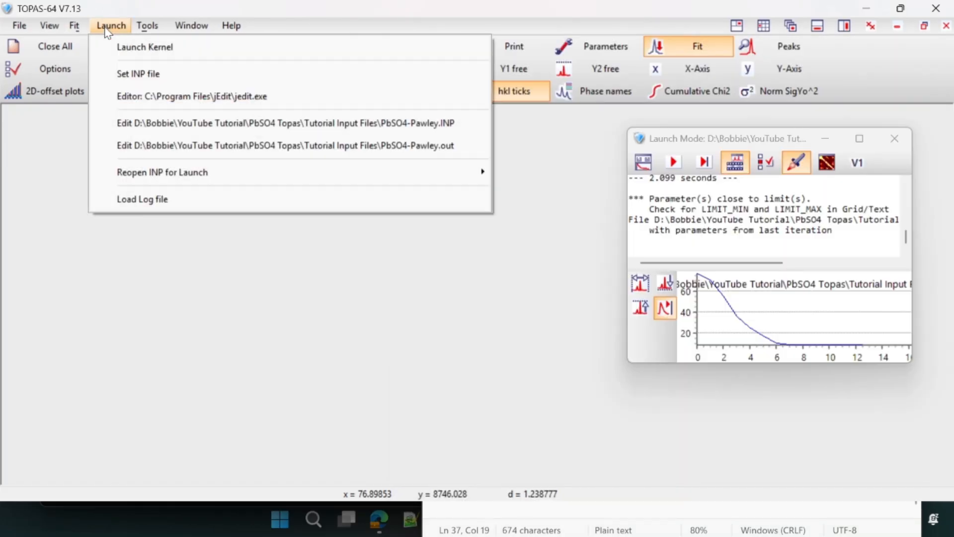
pyautogui.click(150, 74)
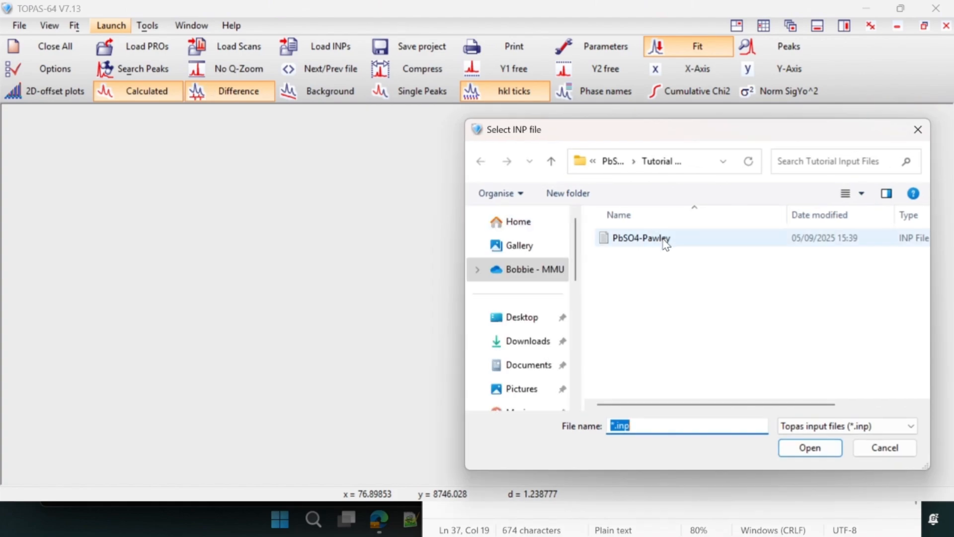
pyautogui.doubleClick(666, 243)
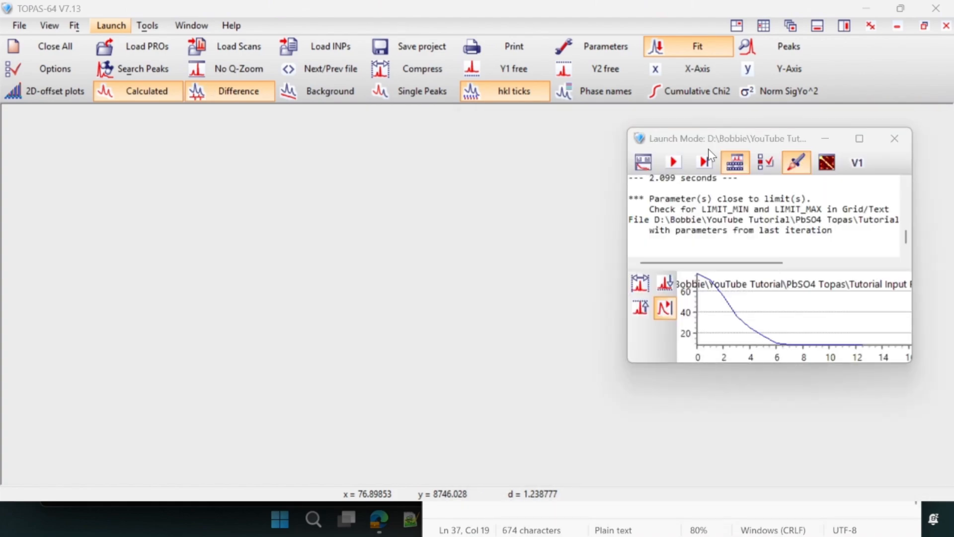
pyautogui.click(673, 163)
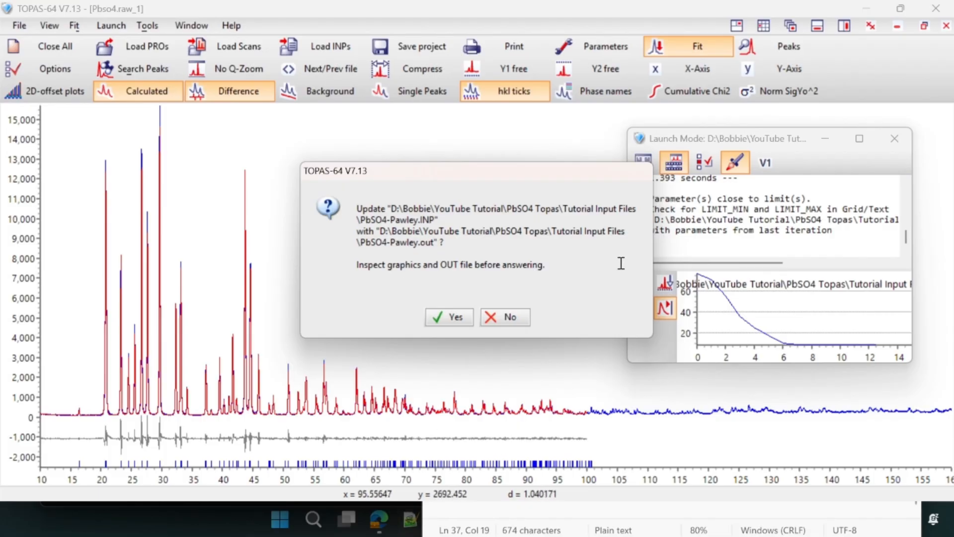
pyautogui.click(509, 317)
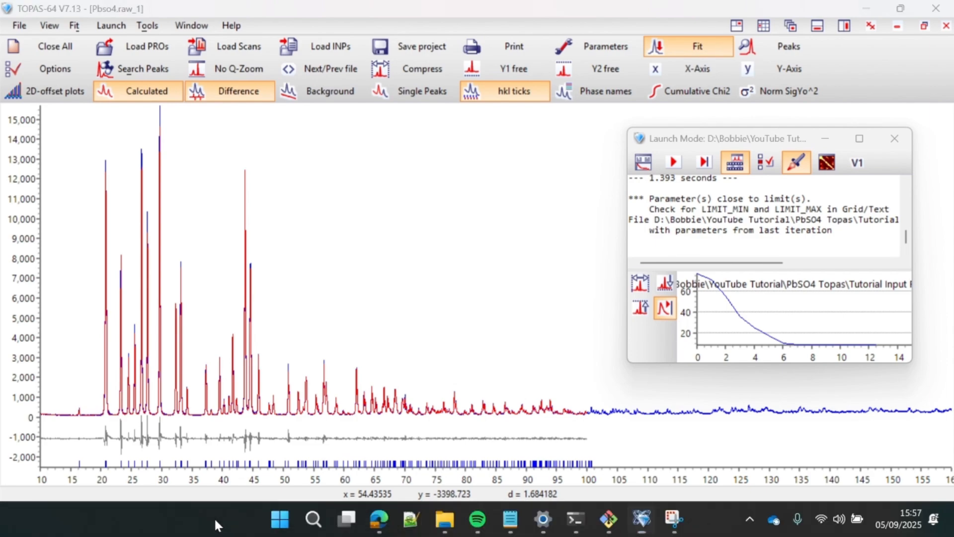
# Open PbSO4-Pawley.out from the Tutorial Input Files folder and compare its reflection list and a, b, c lattice parameters with the INP file.
pyautogui.click(443, 521)
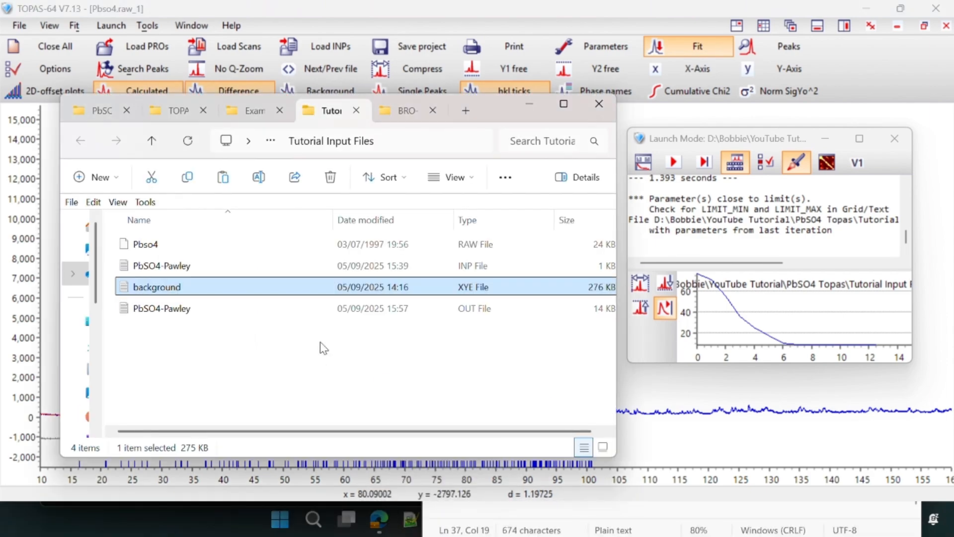
pyautogui.doubleClick(182, 309)
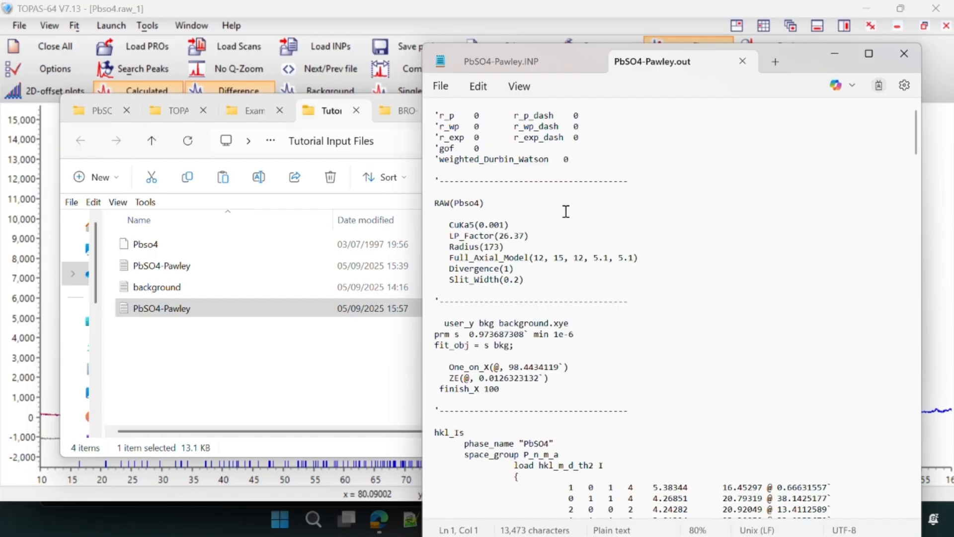
pyautogui.scroll(-3, 657, 261)
pyautogui.scroll(-10, 657, 261)
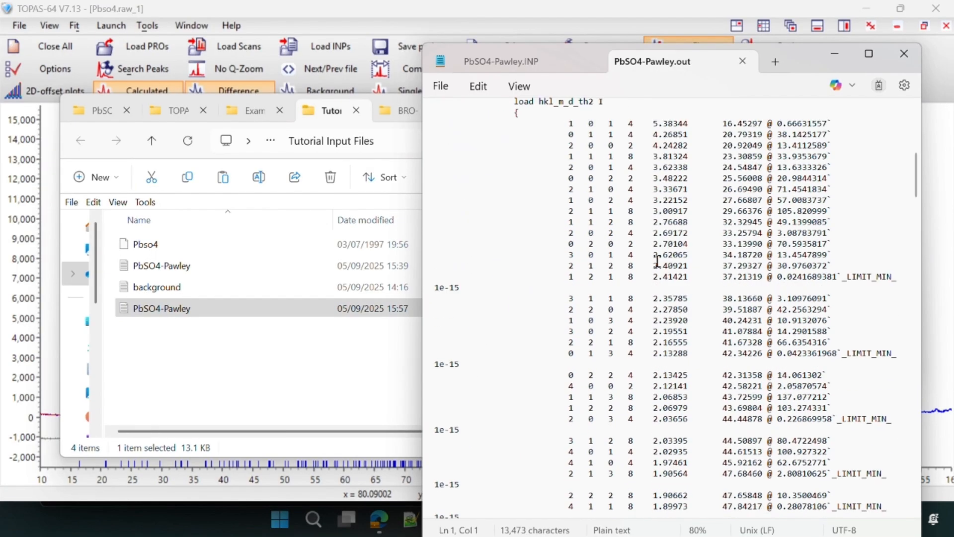
pyautogui.scroll(-20, 657, 261)
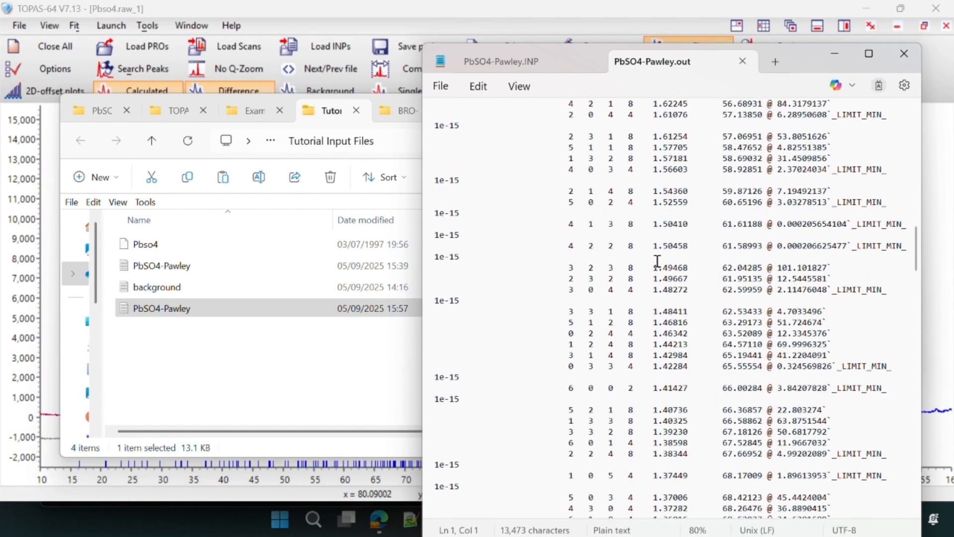
pyautogui.scroll(-10, 657, 261)
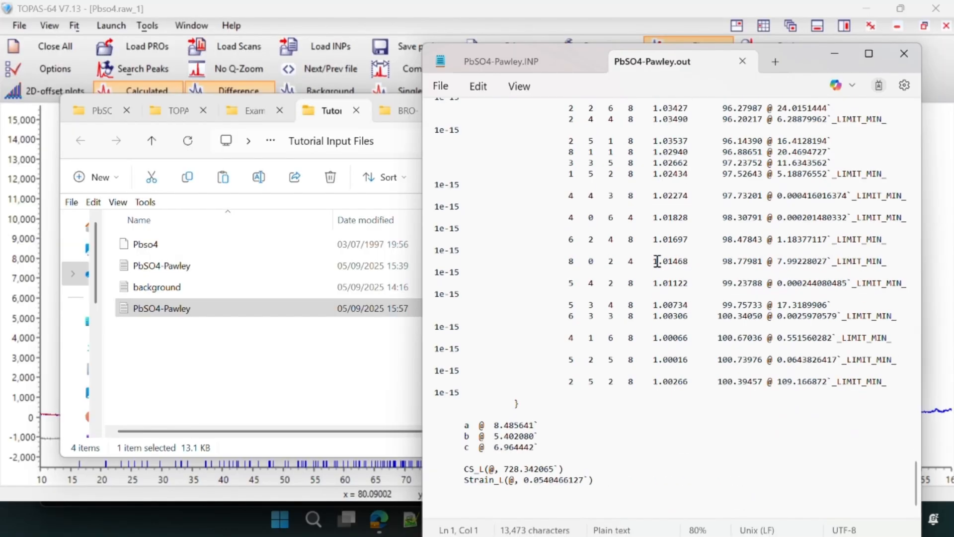
pyautogui.moveTo(538, 447); pyautogui.dragTo(455, 422)
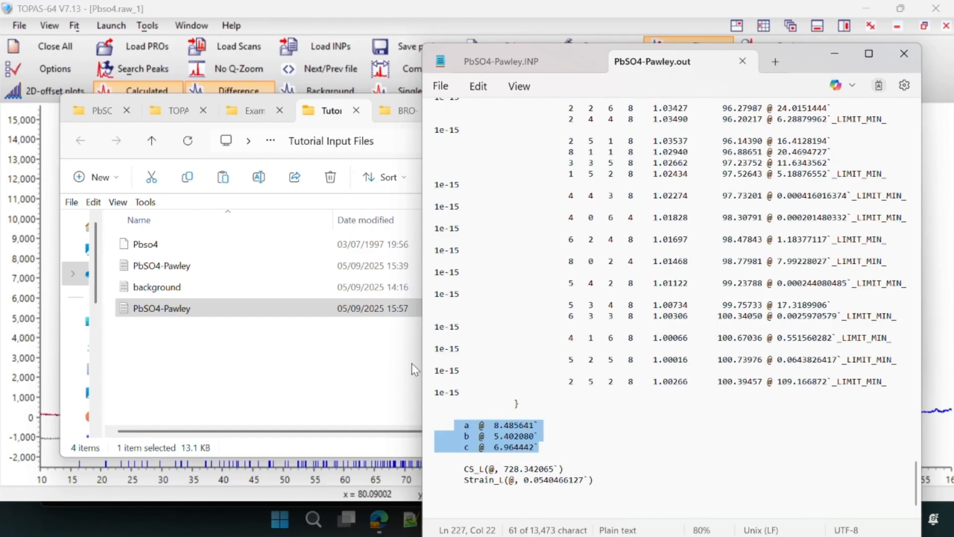
pyautogui.click(501, 63)
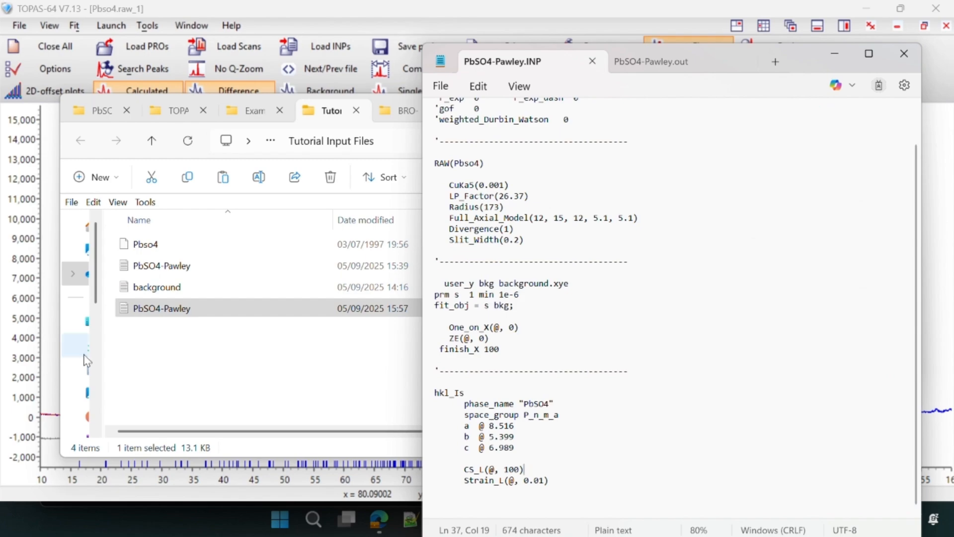
# Return to TOPAS, rerun the Pawley refinement, and accept updating PbSO4-Pawley.INP with the PbSO4-Pawley.out results.
pyautogui.click(46, 335)
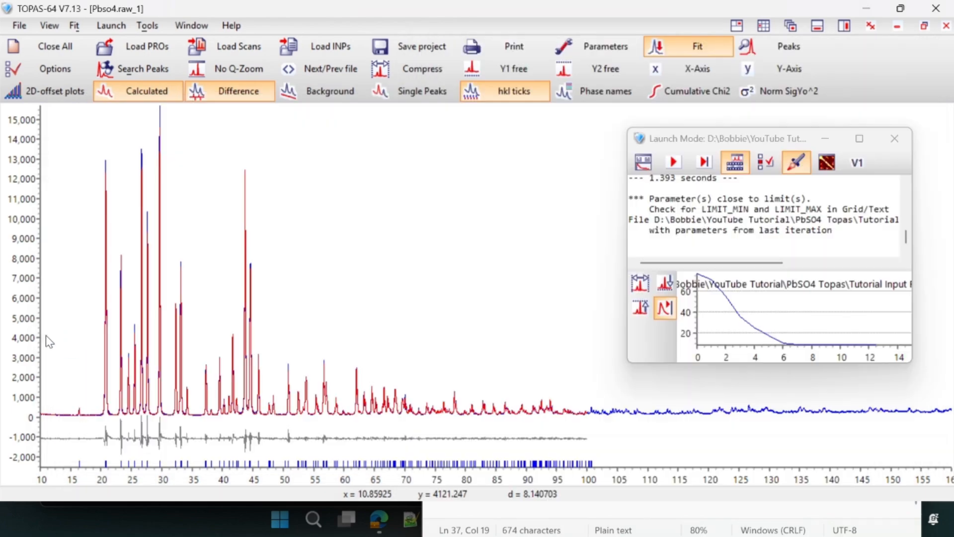
pyautogui.click(673, 164)
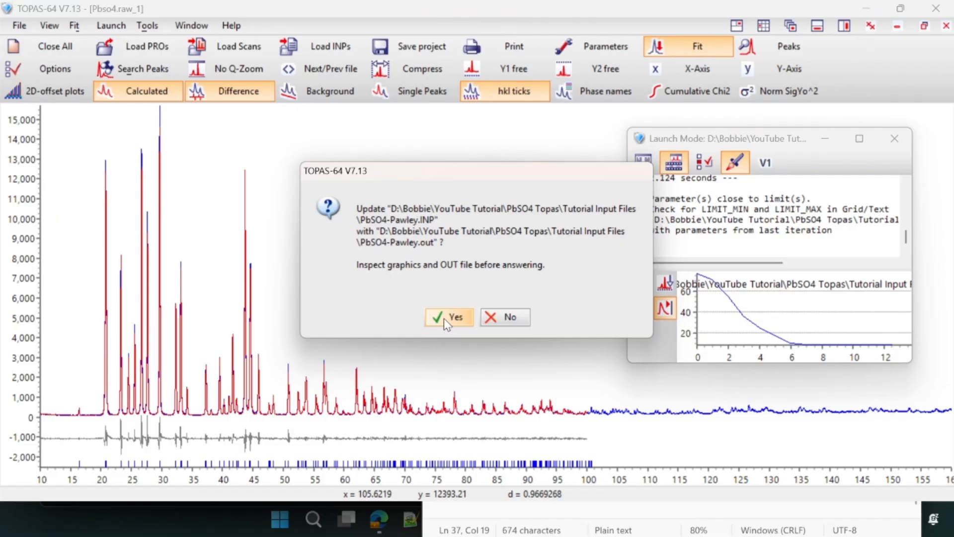
pyautogui.click(446, 323)
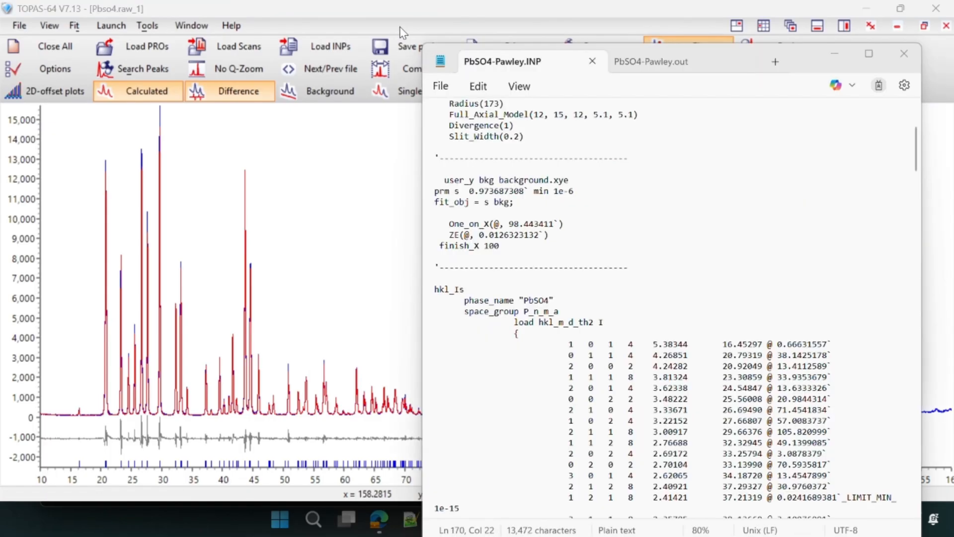
# Examine the updated INP file's lattice parameters, CS_L and Strain_L terms, ZE and One_on_X values, and background scale s.
pyautogui.scroll(-20, 613, 210)
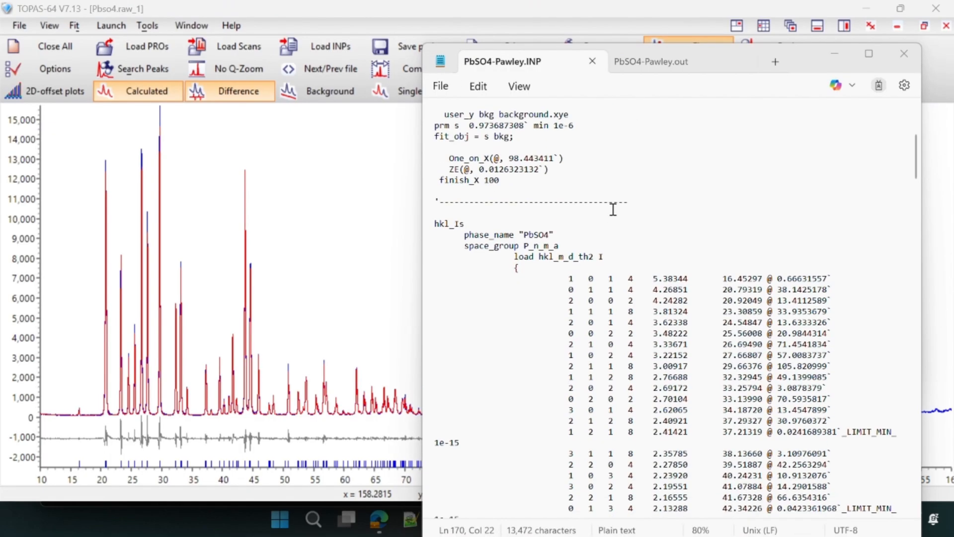
pyautogui.scroll(-10, 613, 209)
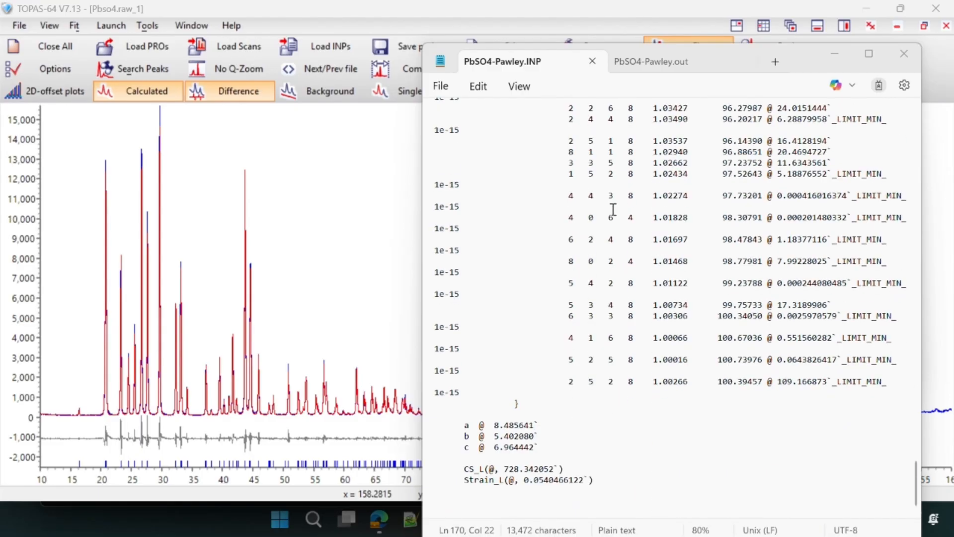
pyautogui.moveTo(548, 448); pyautogui.dragTo(447, 426)
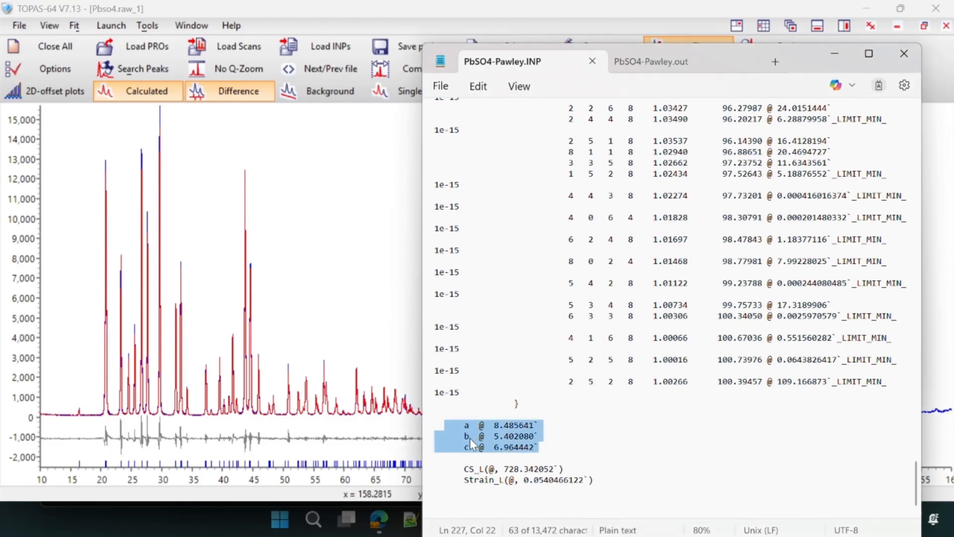
pyautogui.moveTo(633, 478); pyautogui.dragTo(449, 466)
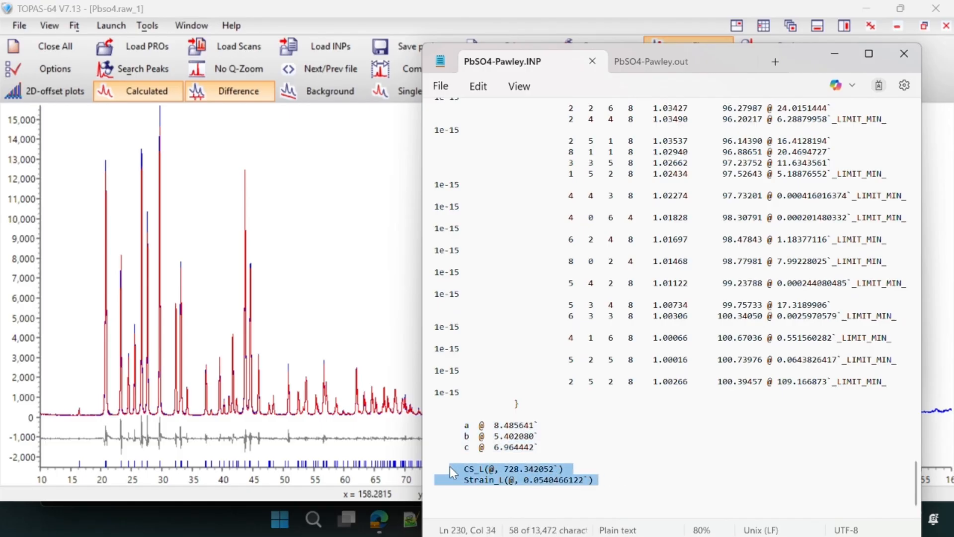
pyautogui.click(602, 453)
pyautogui.scroll(20, 602, 453)
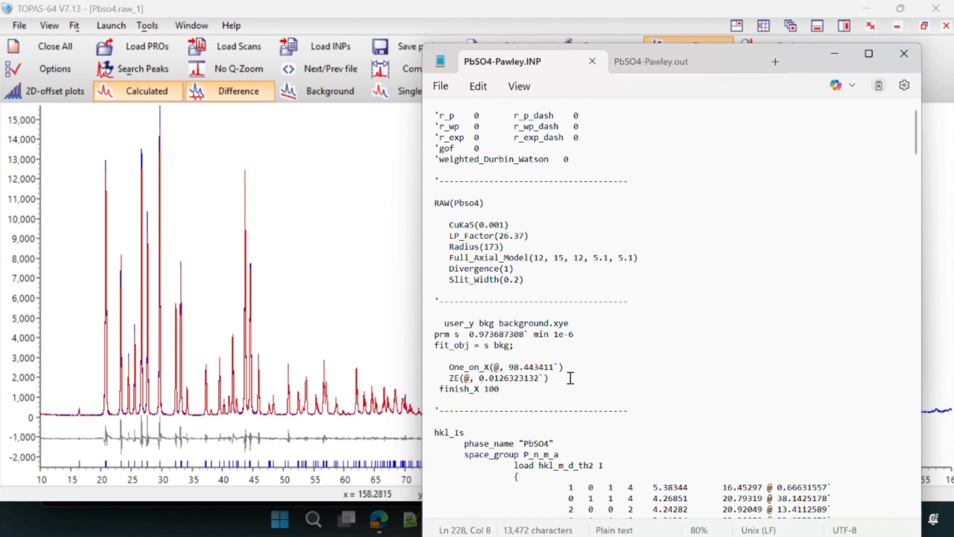
pyautogui.moveTo(570, 377); pyautogui.dragTo(449, 381)
pyautogui.moveTo(571, 367); pyautogui.dragTo(444, 368)
pyautogui.moveTo(529, 334); pyautogui.dragTo(466, 342)
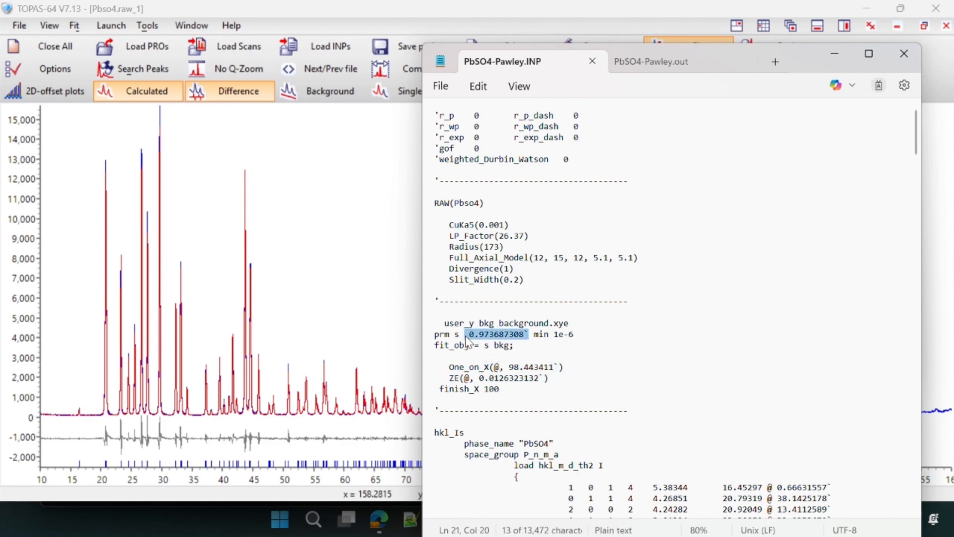
pyautogui.click(581, 301)
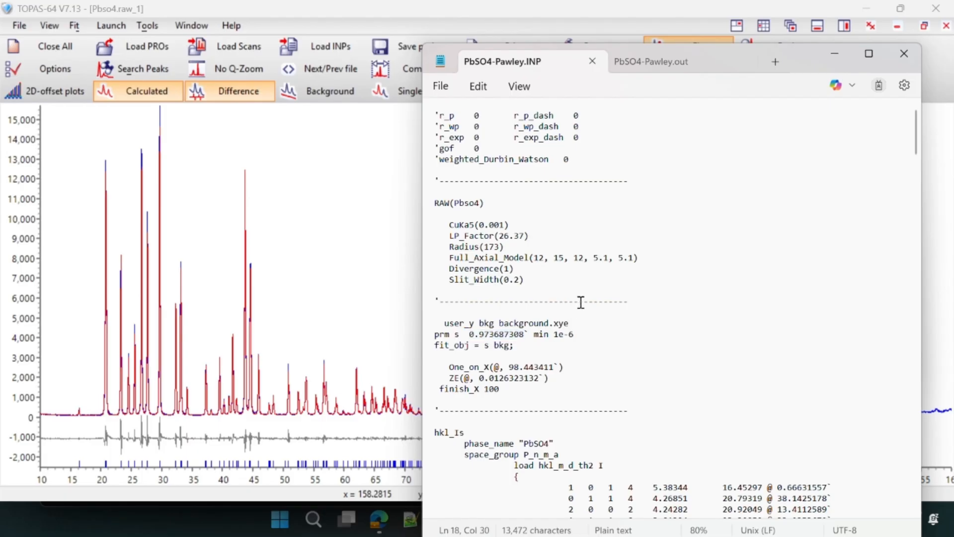
# Switch to the Tutorial Input Files folder and check the PbSO4-Pawley INP file among the refinement files.
pyautogui.click(230, 520)
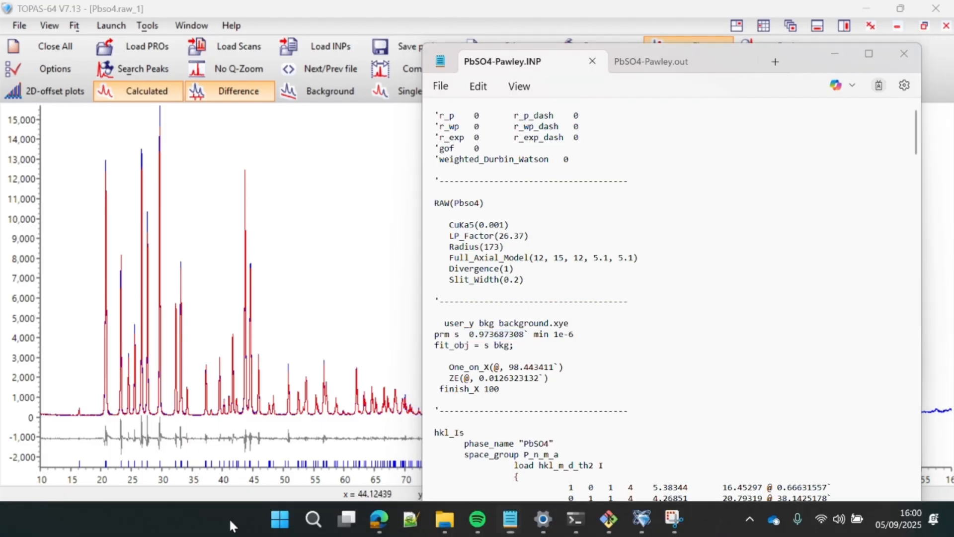
pyautogui.click(444, 521)
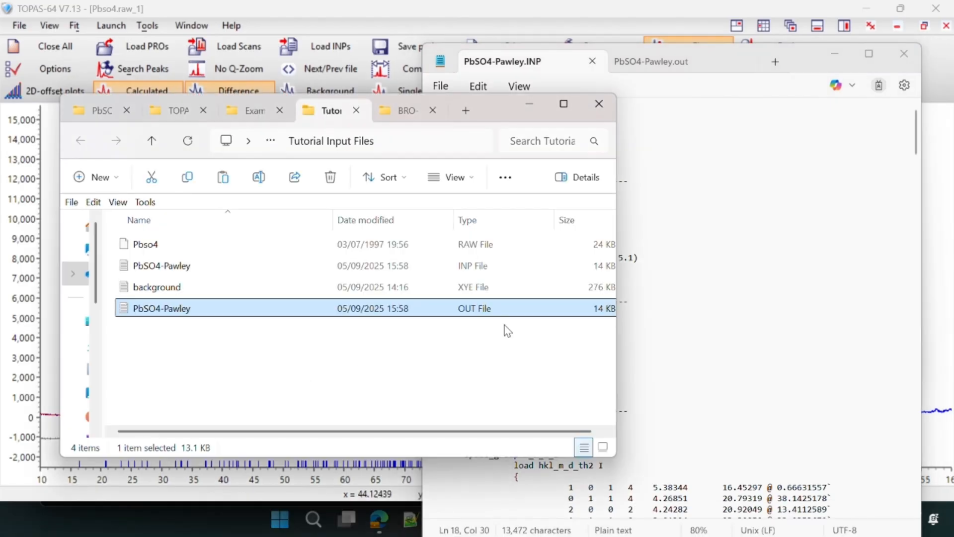
pyautogui.click(256, 273)
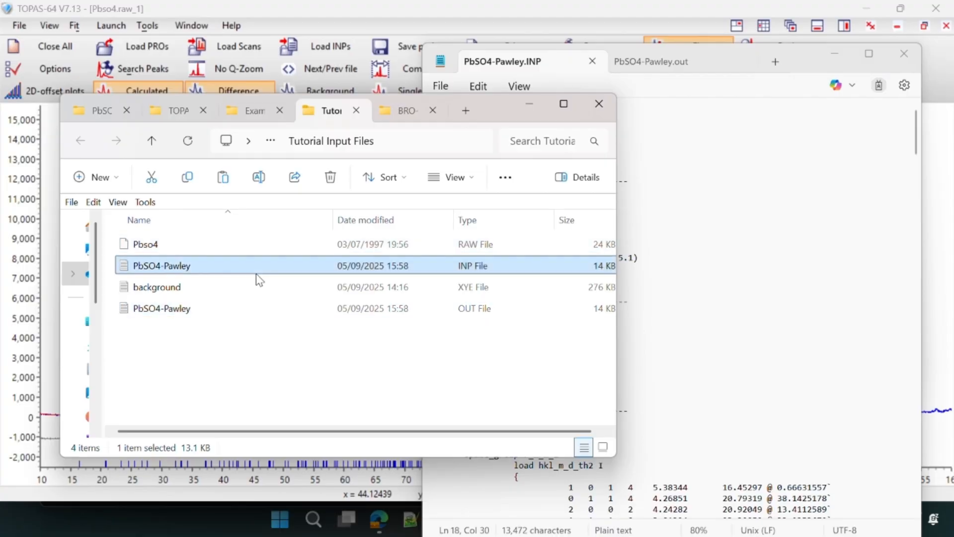
pyautogui.click(230, 351)
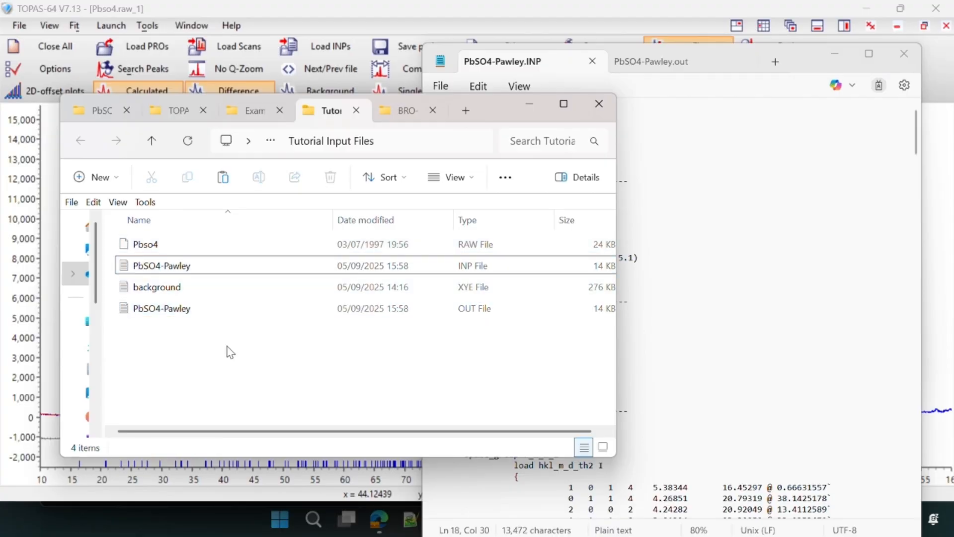
# Paste a copy of the PbSO4-Pawley INP file in the Tutorial Input Files folder and rename it PbSO4-Rietveld.
pyautogui.hotkey('ctrl', 'v')
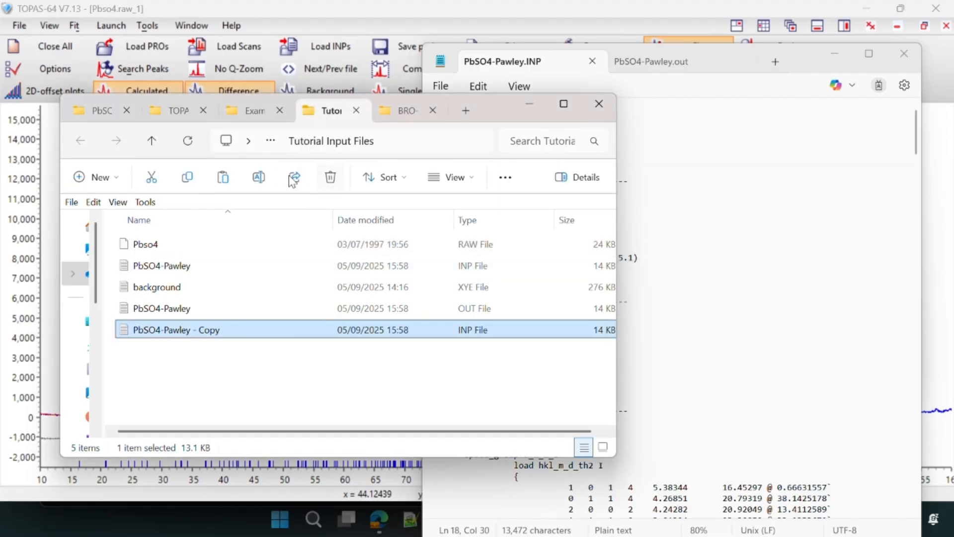
pyautogui.click(259, 177)
pyautogui.click(226, 343)
pyautogui.click(262, 180)
pyautogui.click(233, 332)
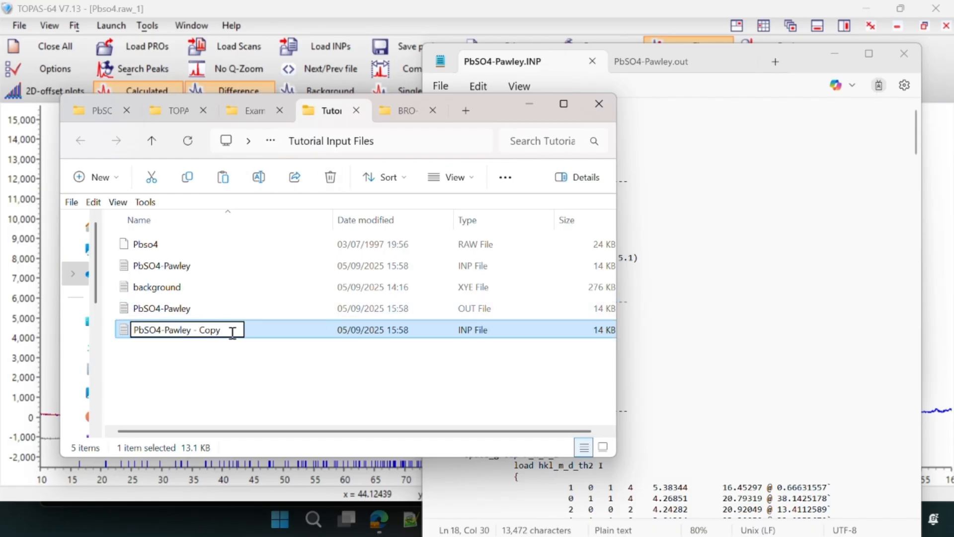
pyautogui.moveTo(231, 332); pyautogui.dragTo(167, 330)
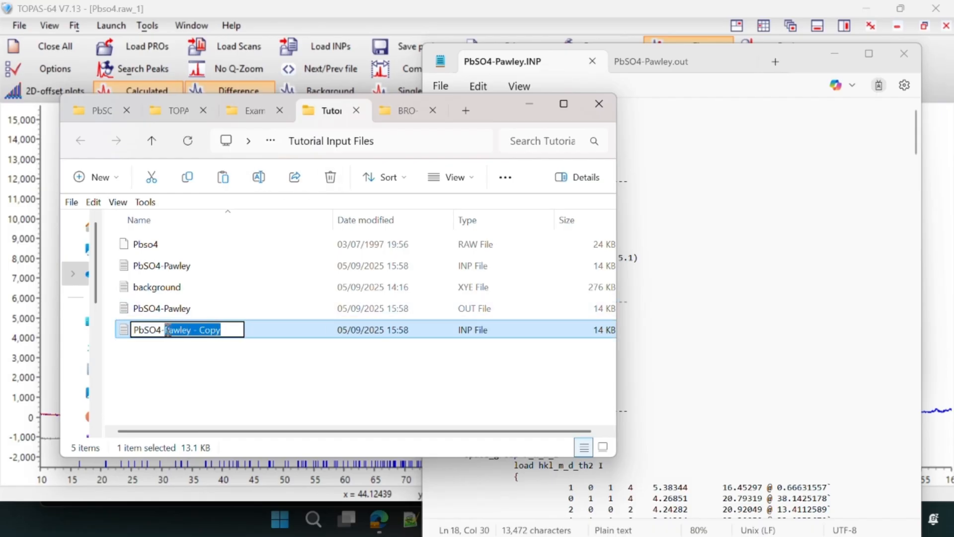
pyautogui.write('Rietvel')
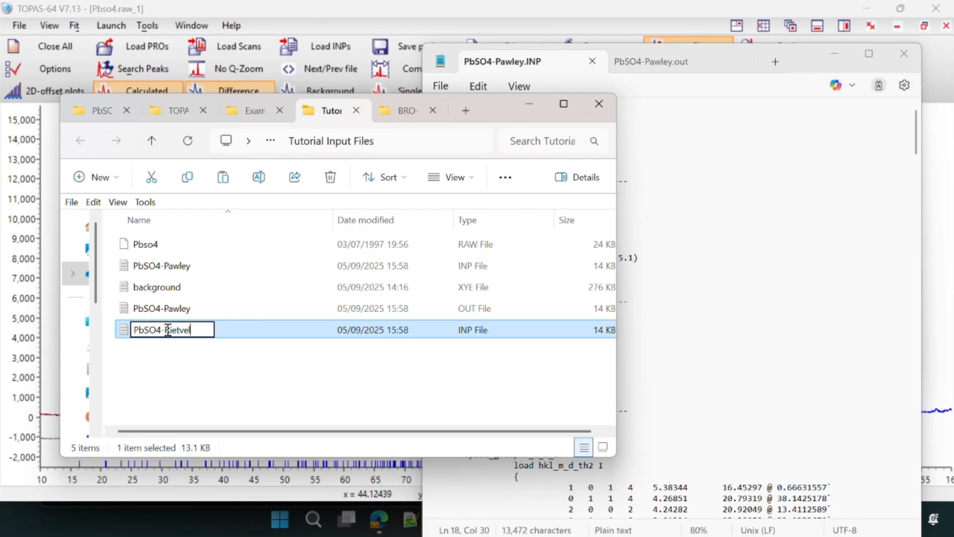
pyautogui.write('d')
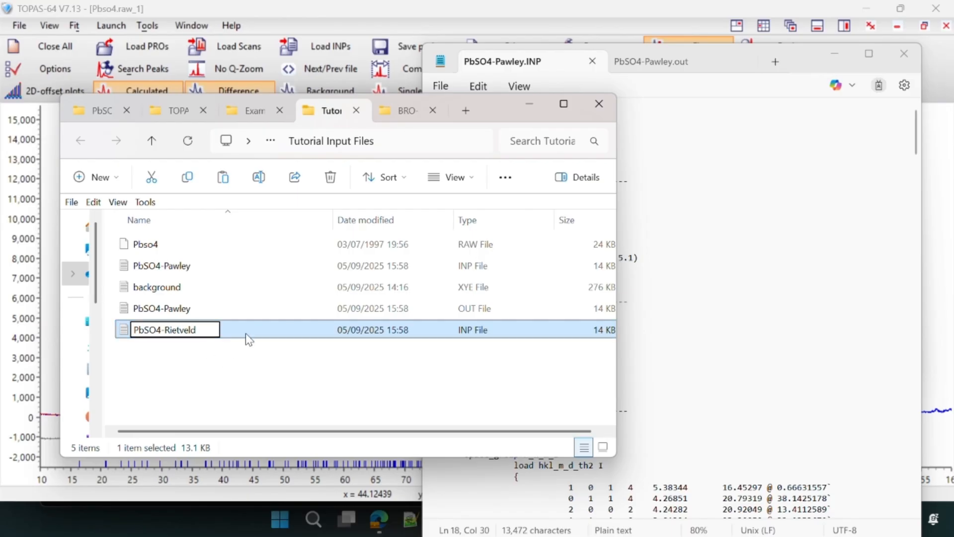
pyautogui.press('Return')
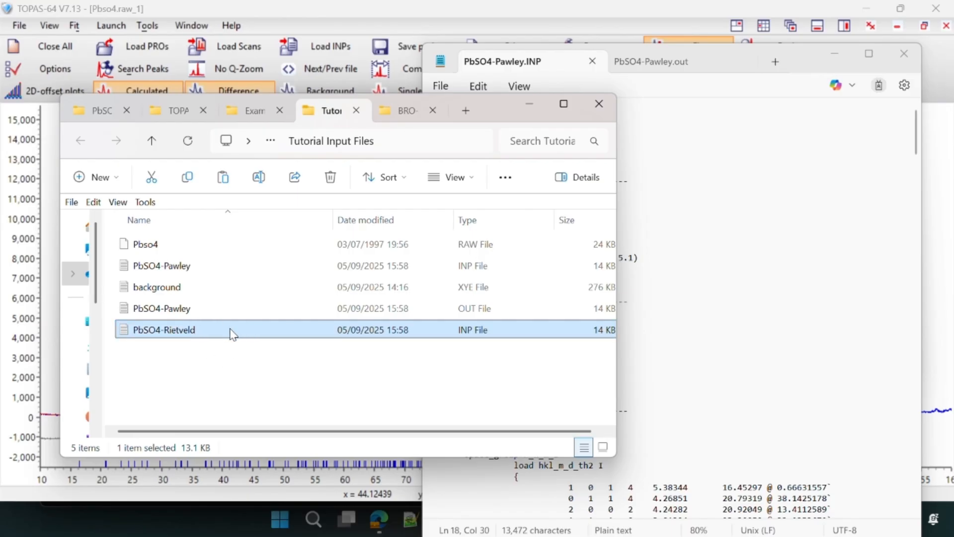
# Open the PbSO4-Rietveld INP file and delete the hkl_Is keyword line above the phase name.
pyautogui.doubleClick(232, 330)
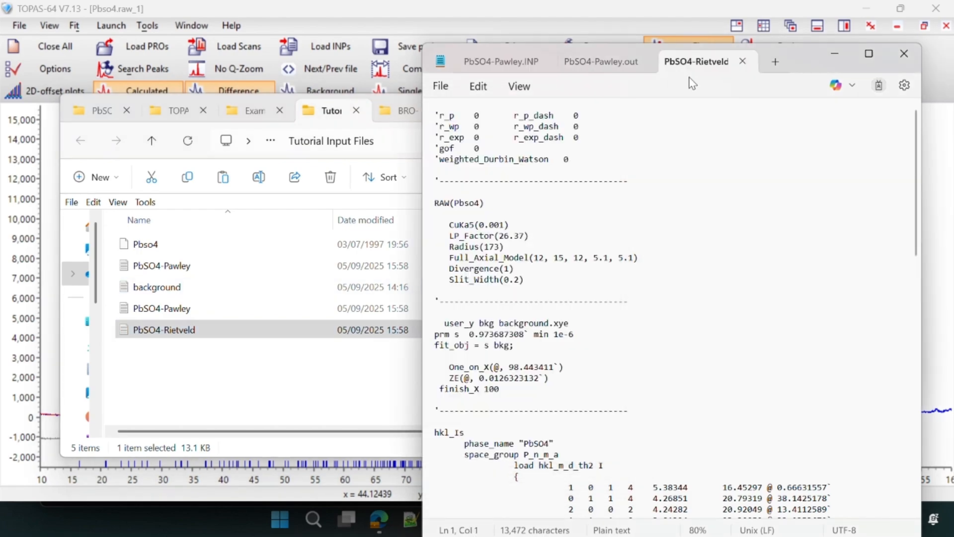
pyautogui.scroll(-4, 654, 337)
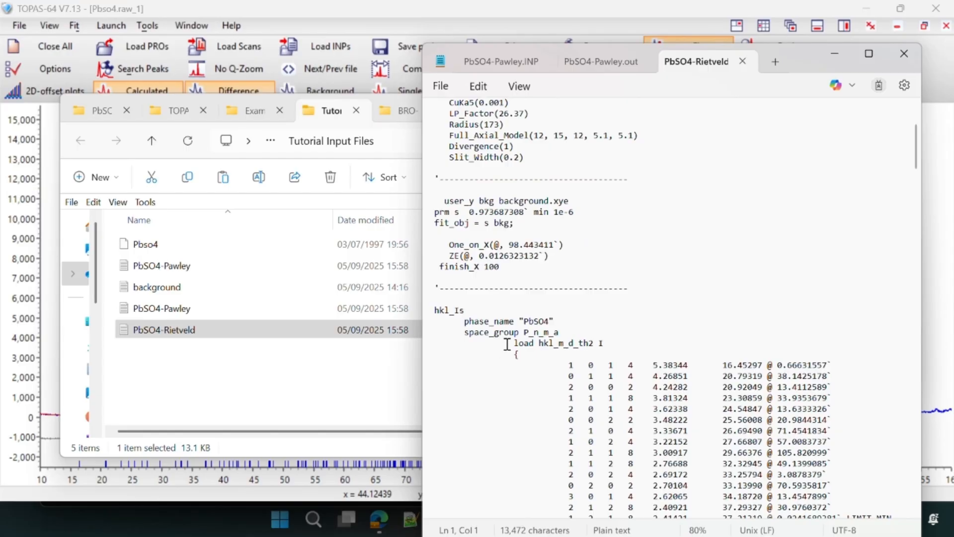
pyautogui.click(466, 310)
pyautogui.moveTo(466, 310); pyautogui.dragTo(432, 311)
pyautogui.press('BackSpace')
pyautogui.press('BackSpace')
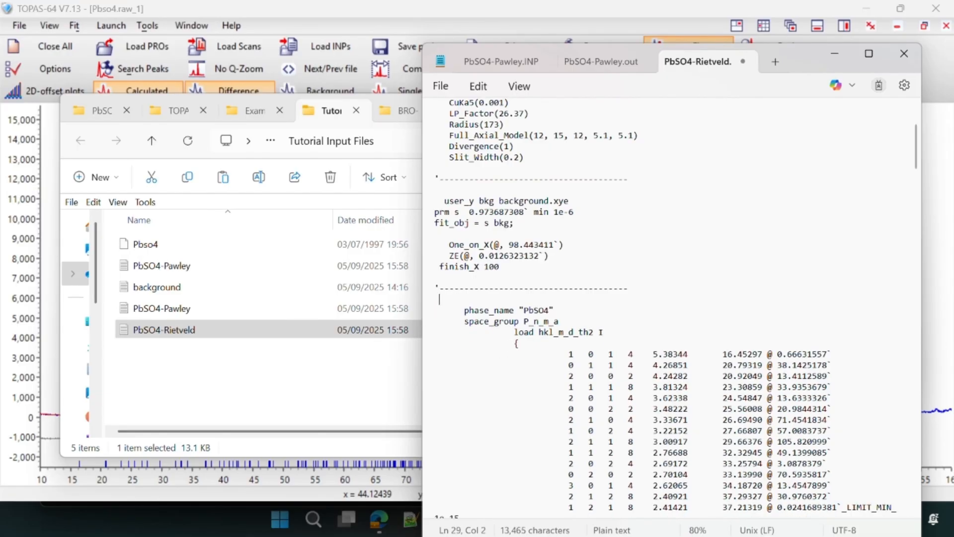
# Delete the whole load hkl_m_d_th2 I reflection block, including its closing brace, from the PbSO4 phase.
pyautogui.moveTo(513, 332); pyautogui.dragTo(569, 419)
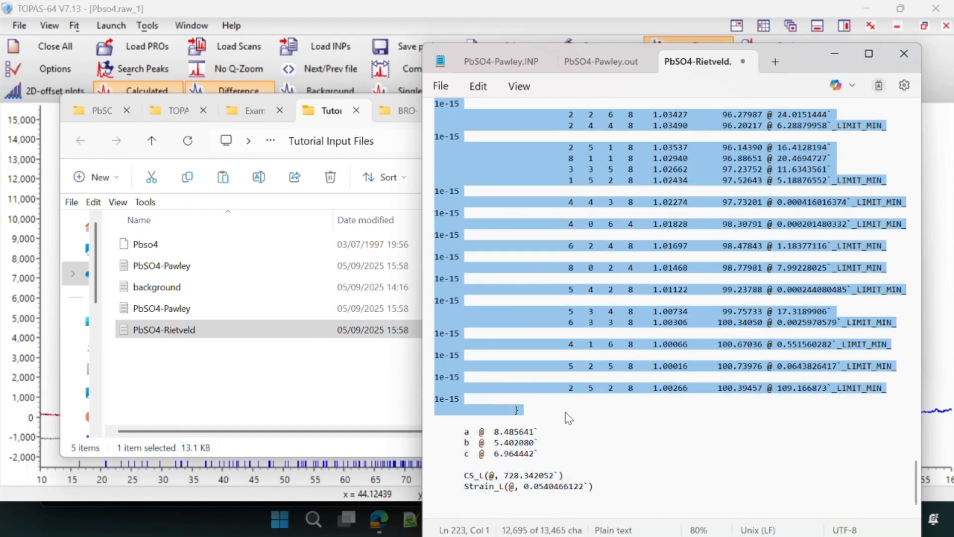
pyautogui.press('Delete')
pyautogui.scroll(10, 552, 191)
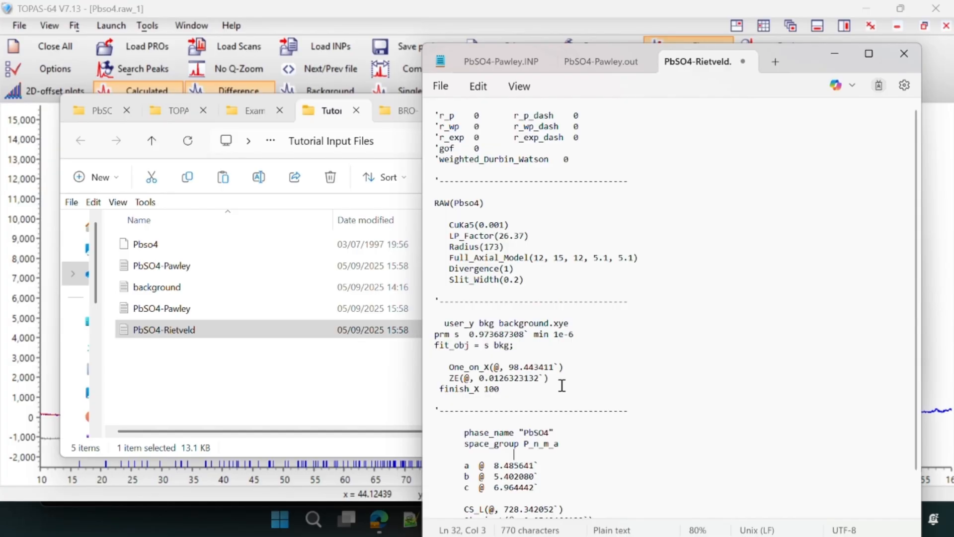
pyautogui.scroll(-1, 595, 405)
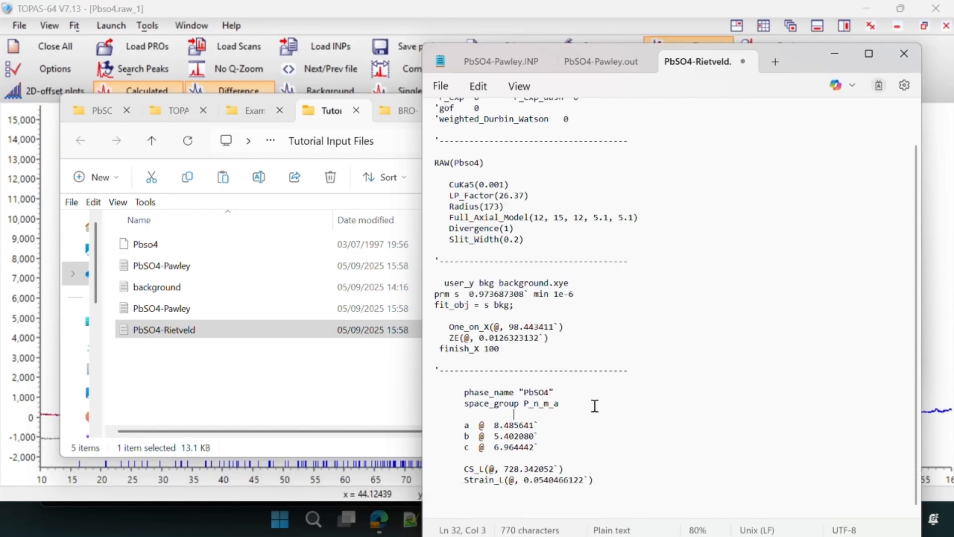
# Enter the str keyword above phase_name and remove the empty lines between the space group and the lattice parameters.
pyautogui.press('Return')
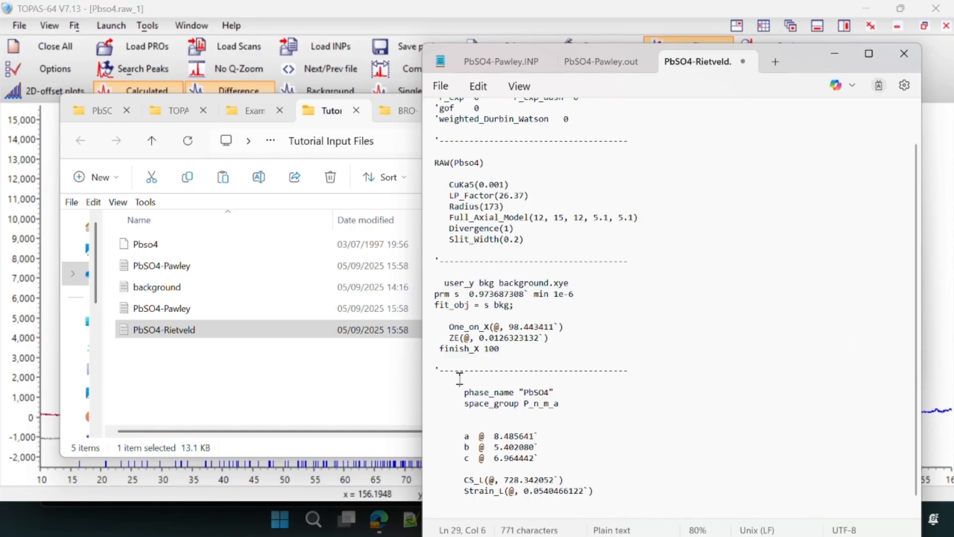
pyautogui.write('str')
pyautogui.click(530, 419)
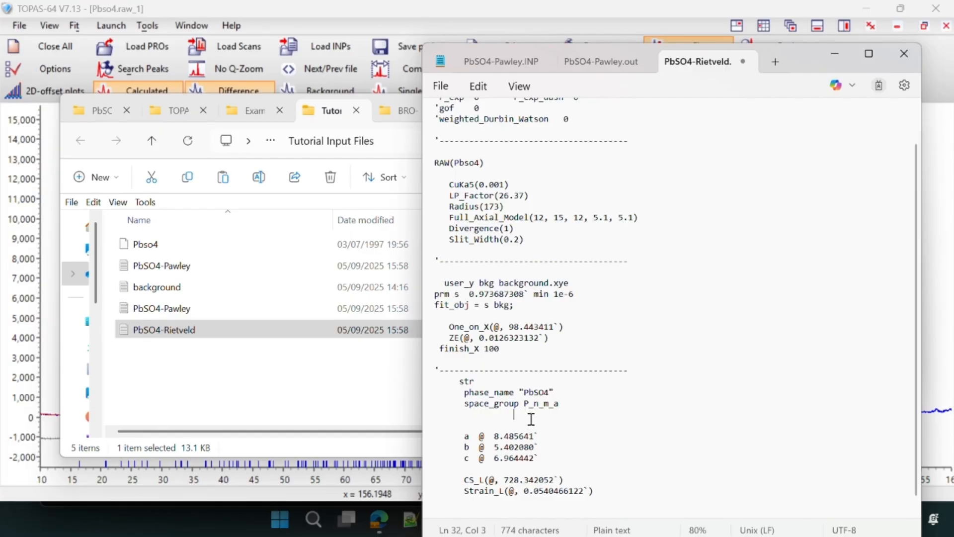
pyautogui.press('BackSpace')
pyautogui.press('BackSpace')
pyautogui.press('BackSpace')
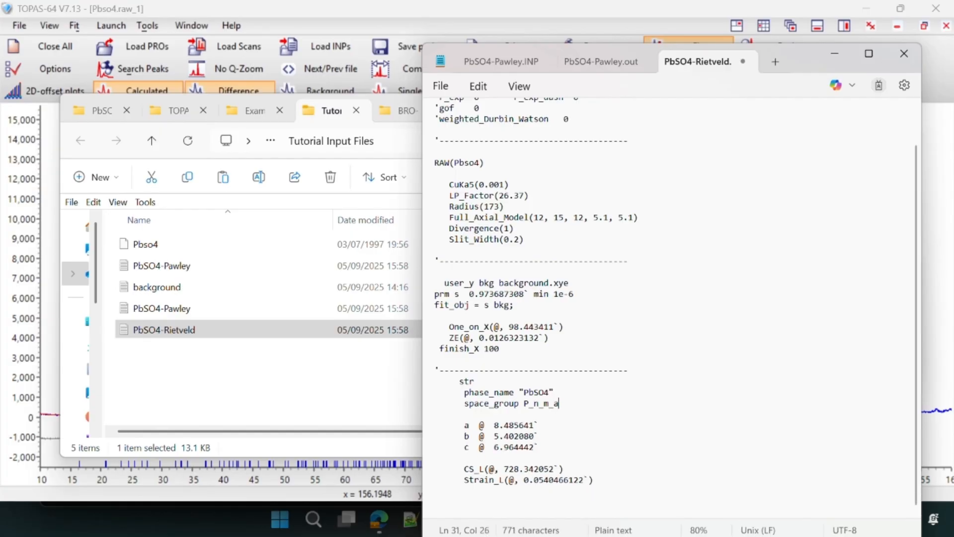
pyautogui.click(489, 414)
pyautogui.press('BackSpace')
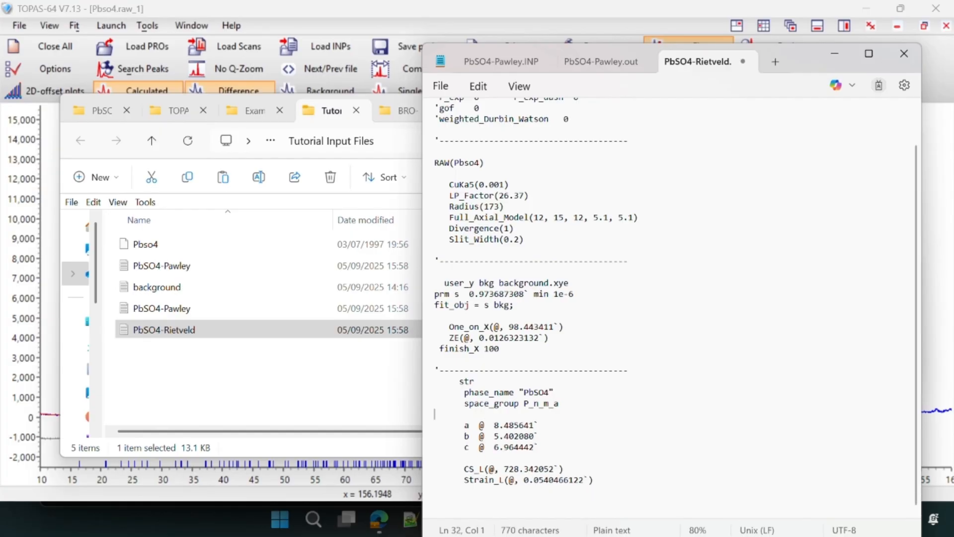
pyautogui.press('BackSpace')
# Make room below lattice parameter c and paste the five atomic site lines for Pb, S and three O atoms.
pyautogui.click(538, 436)
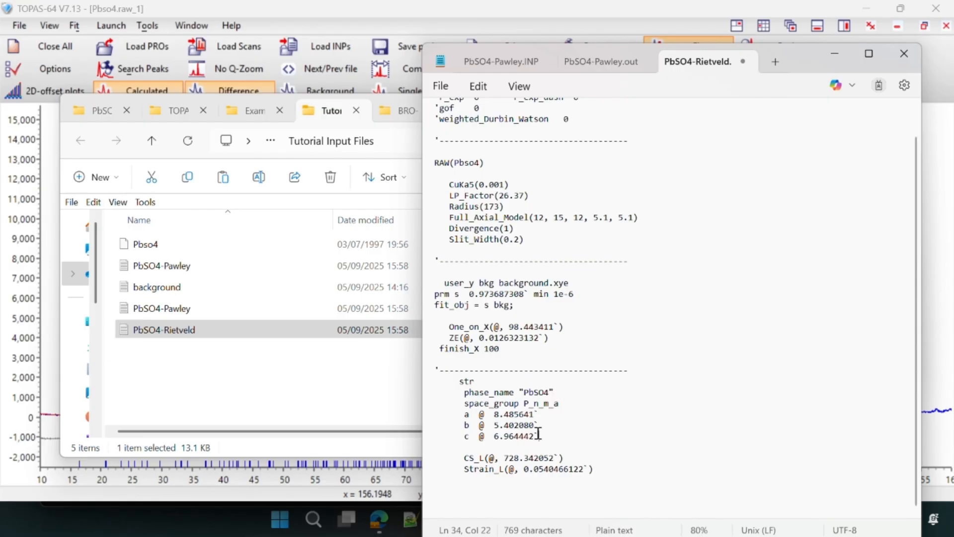
pyautogui.press('Return')
pyautogui.press('Return')
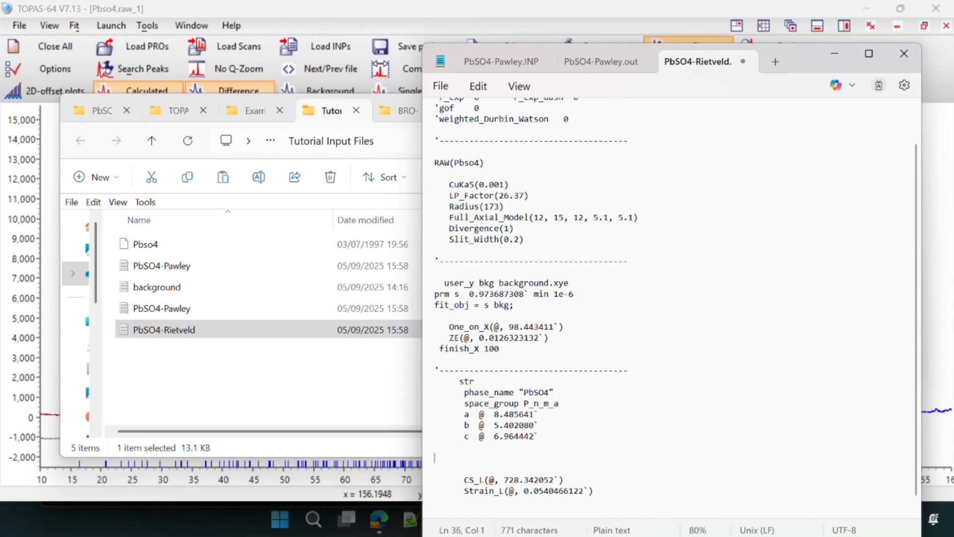
pyautogui.hotkey('alt', 'Tab')
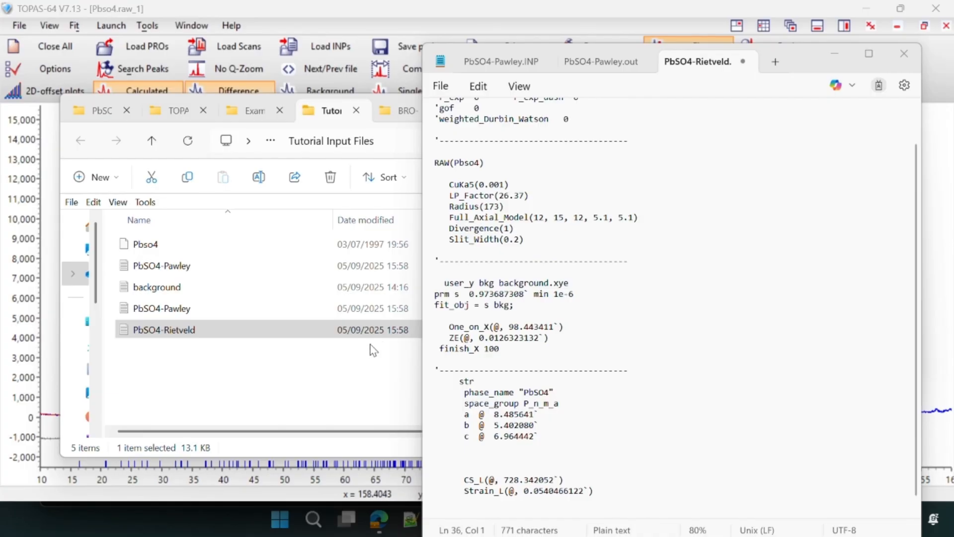
pyautogui.click(495, 455)
pyautogui.hotkey('ctrl', 'v')
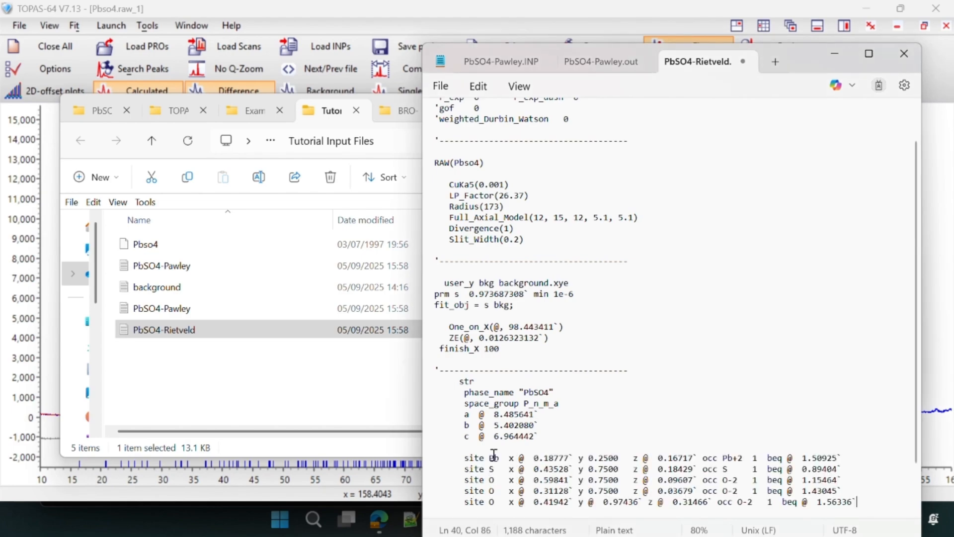
# Remove the @ refinement flags from the x, z and beq values of the Pb site.
pyautogui.scroll(-1, 596, 421)
pyautogui.click(525, 425)
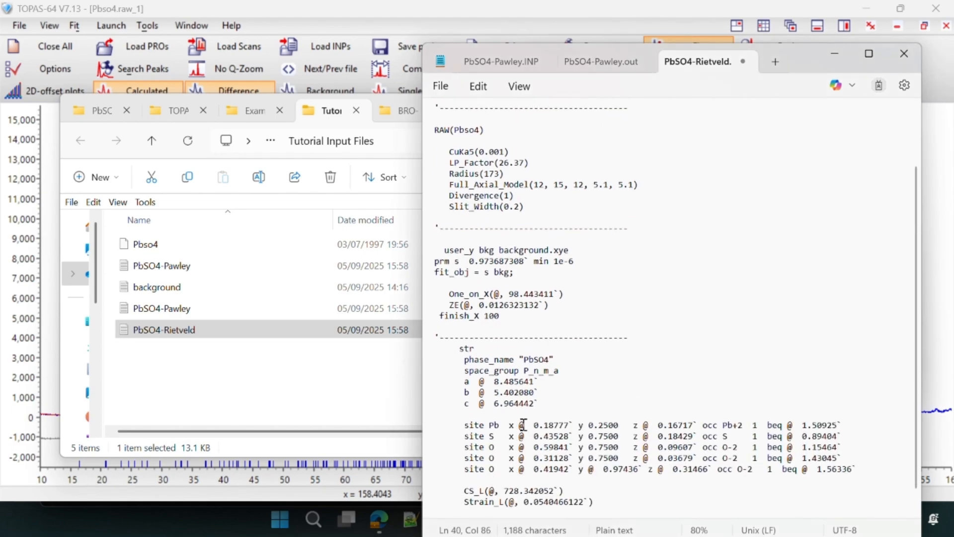
pyautogui.press('BackSpace')
pyautogui.press('BackSpace')
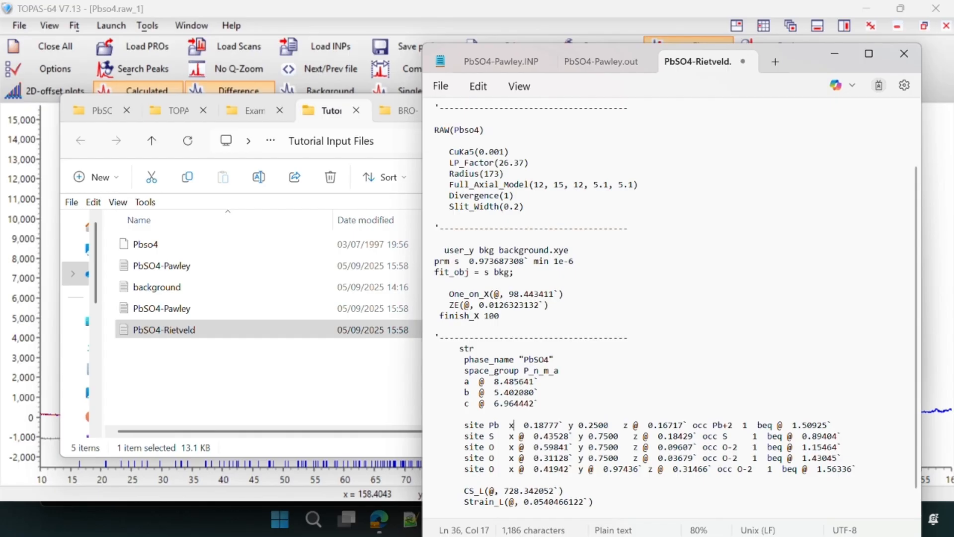
pyautogui.click(640, 426)
pyautogui.press('BackSpace')
pyautogui.press('BackSpace')
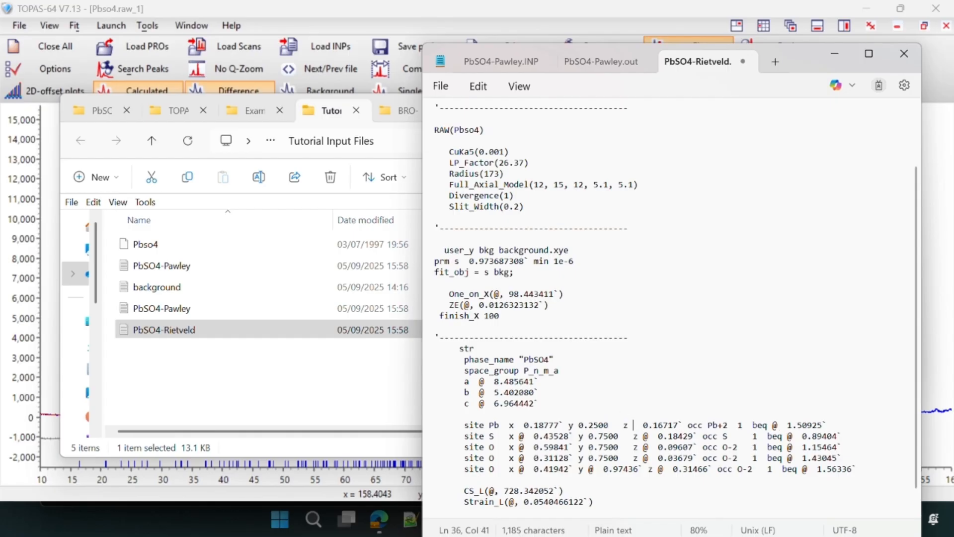
pyautogui.click(769, 425)
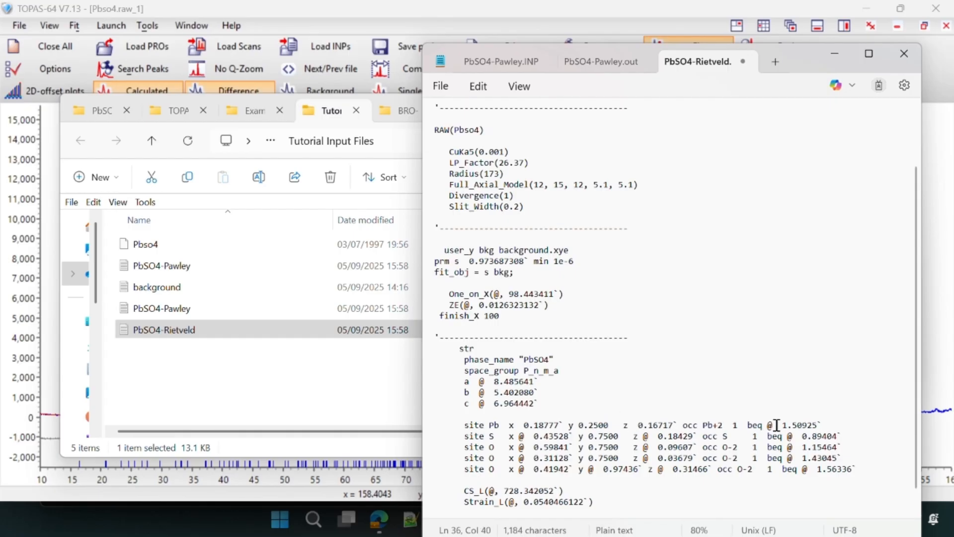
pyautogui.press('BackSpace')
pyautogui.press('BackSpace')
pyautogui.press('BackSpace')
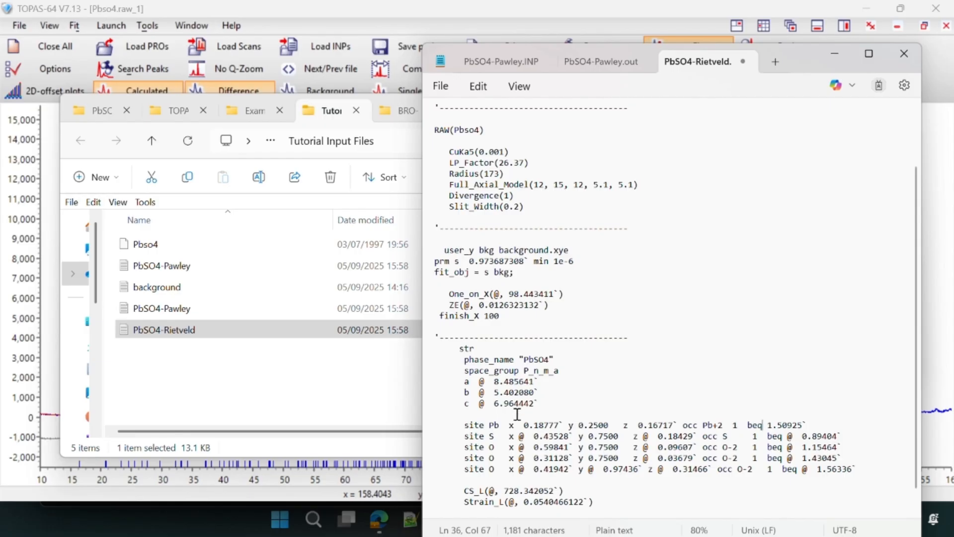
pyautogui.click(526, 437)
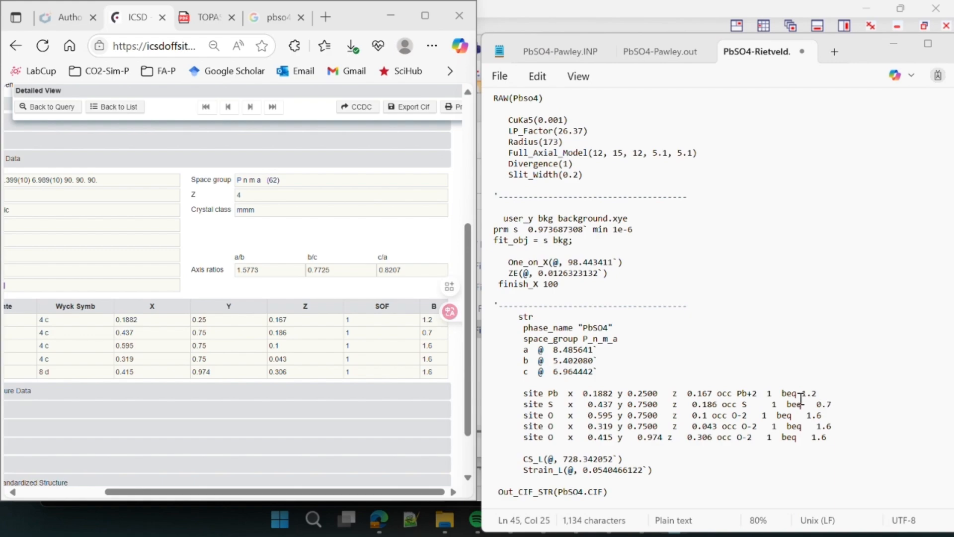
# Check the atomic sites against the ICSD structure data, and review the Out_CIF_STR(PbSO4.CIF) and scale @ 1 lines of the INP file.
pyautogui.hscroll(-3, 220, 356)
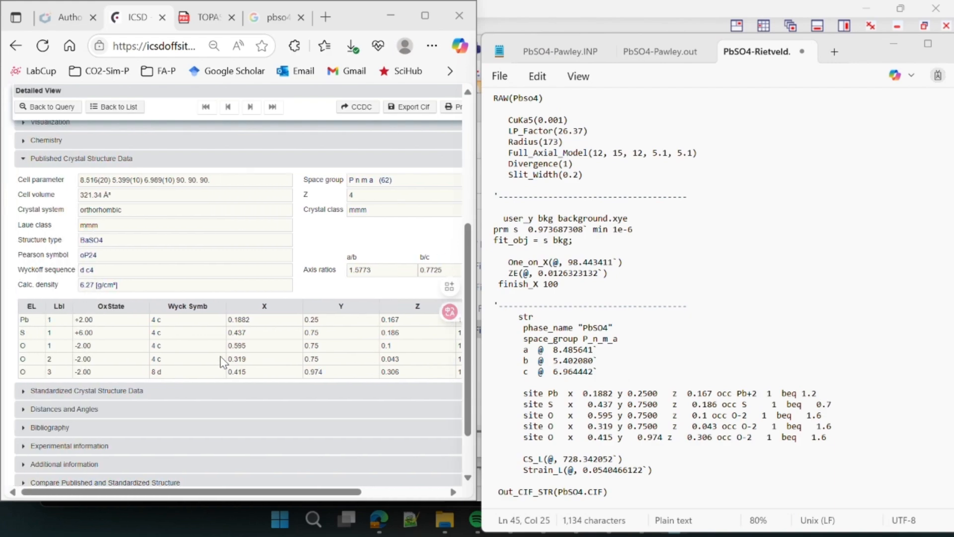
pyautogui.scroll(5, 220, 356)
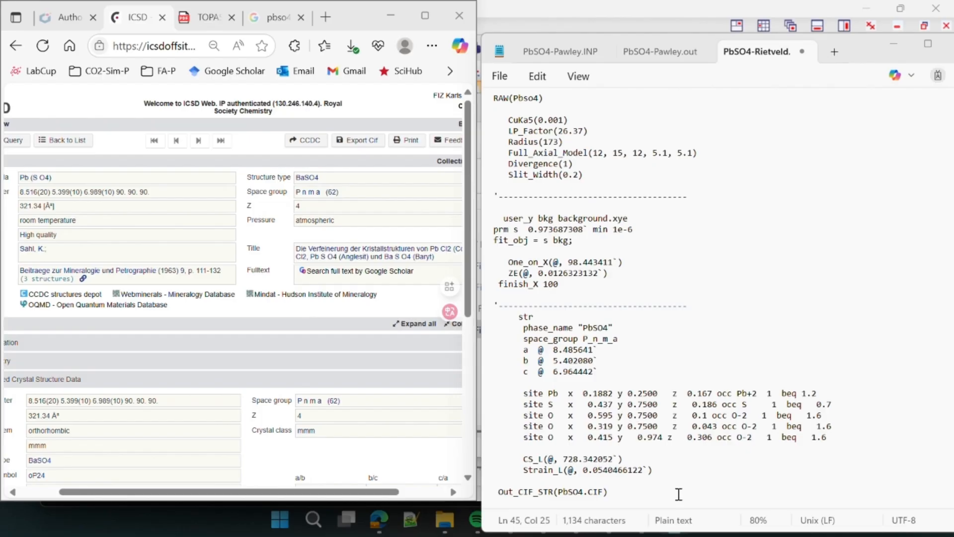
pyautogui.click(610, 492)
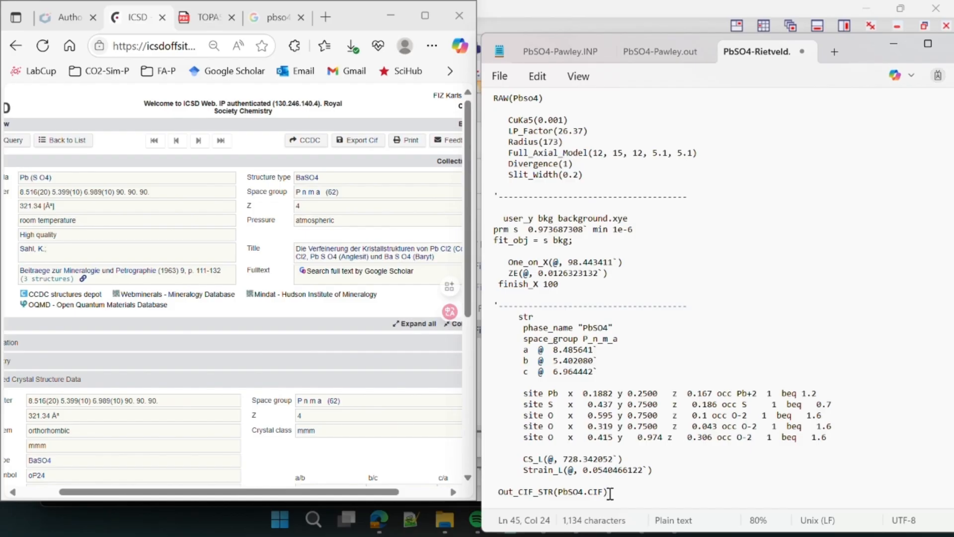
pyautogui.moveTo(611, 492); pyautogui.dragTo(490, 492)
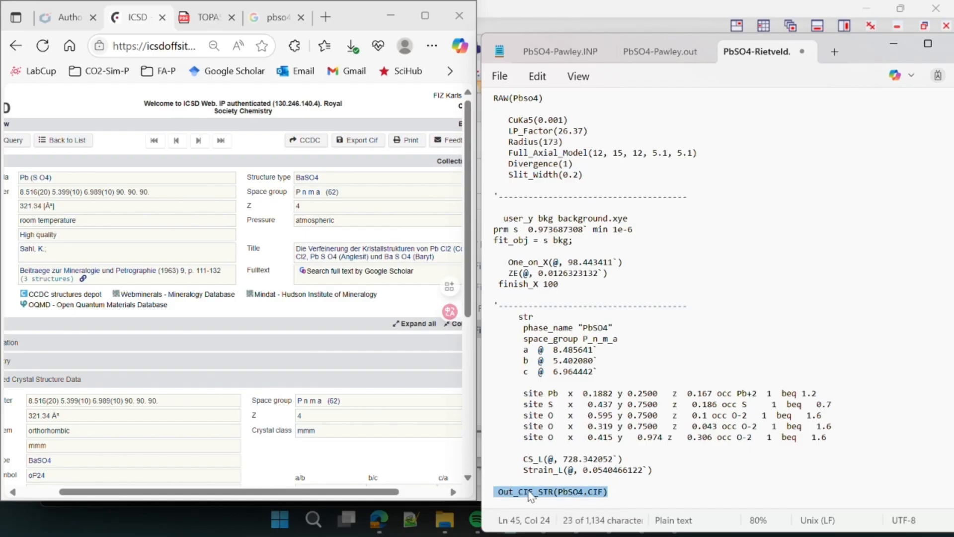
pyautogui.click(624, 494)
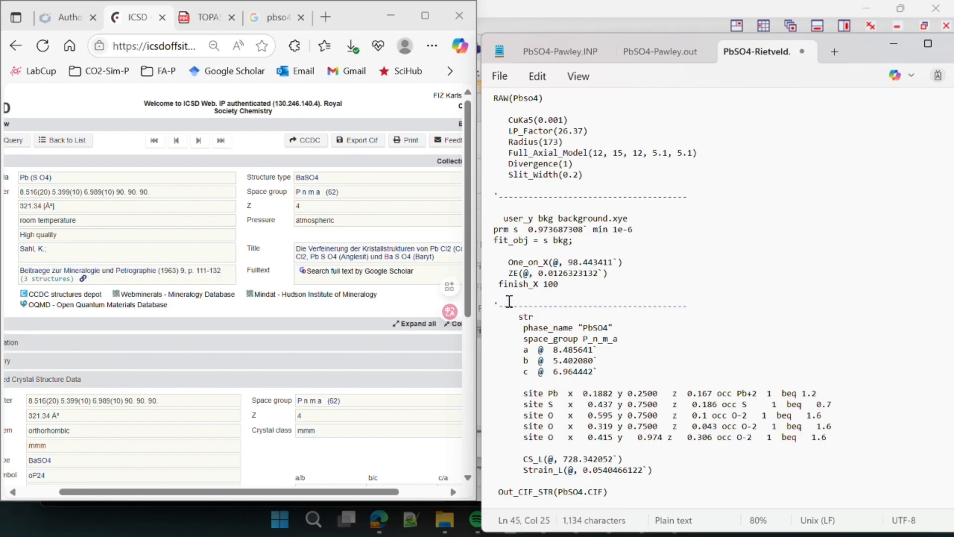
pyautogui.click(398, 24)
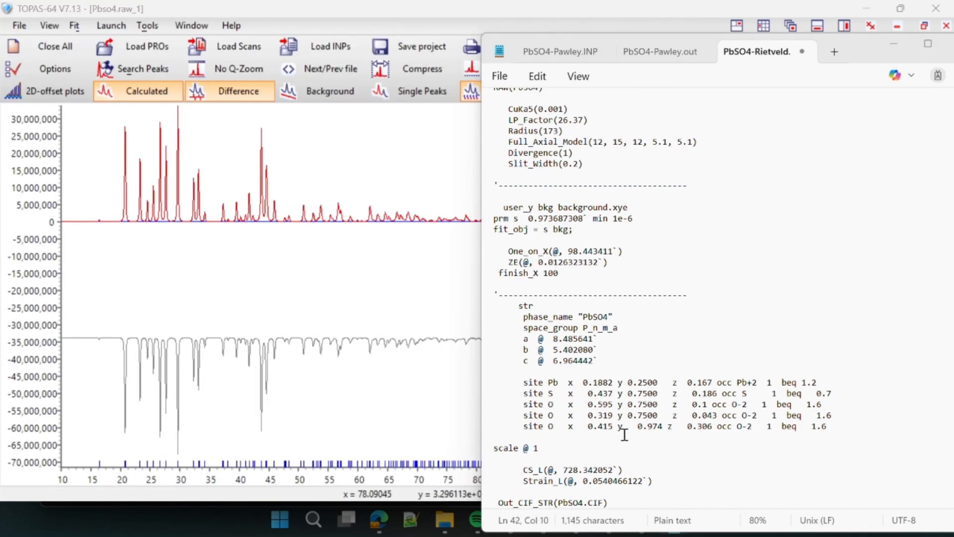
pyautogui.click(540, 449)
pyautogui.moveTo(541, 448); pyautogui.dragTo(492, 450)
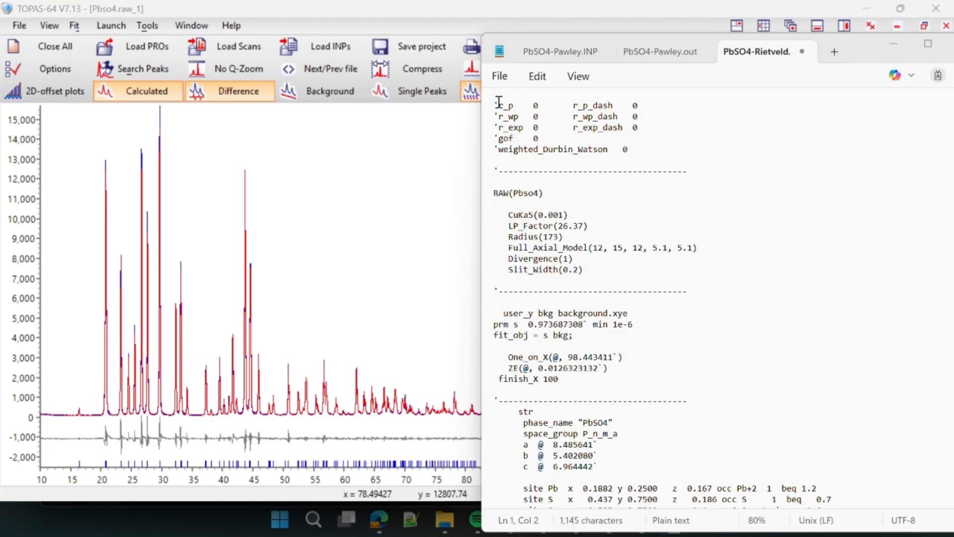
# Uncomment the r_p, r_wp, r_exp, gof and weighted_Durbin_Watson lines at the start of the Rietveld INP file.
pyautogui.click(499, 104)
pyautogui.press('BackSpace')
pyautogui.press('Down')
pyautogui.press('Delete')
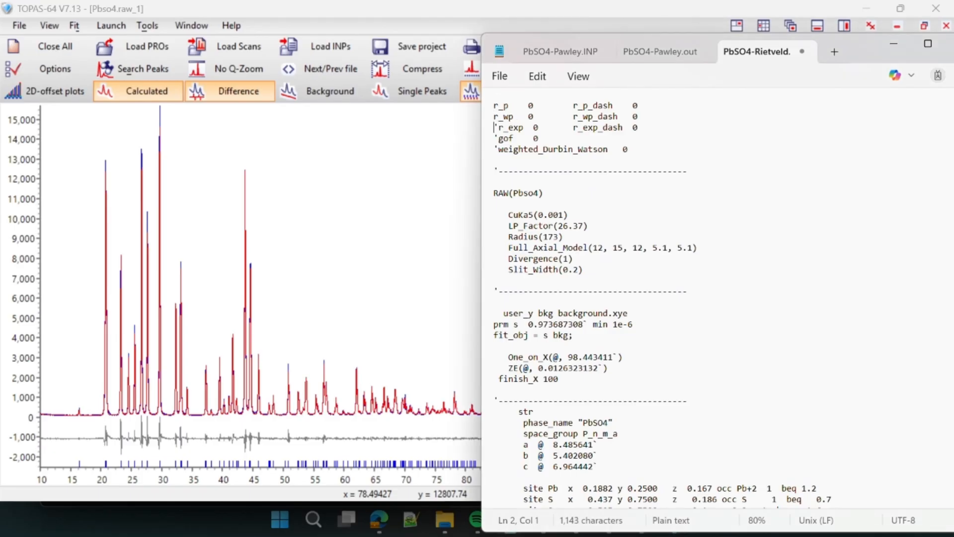
pyautogui.press('Down')
pyautogui.press('Delete')
pyautogui.press('Down')
pyautogui.press('Delete')
pyautogui.press('Down')
pyautogui.press('Delete')
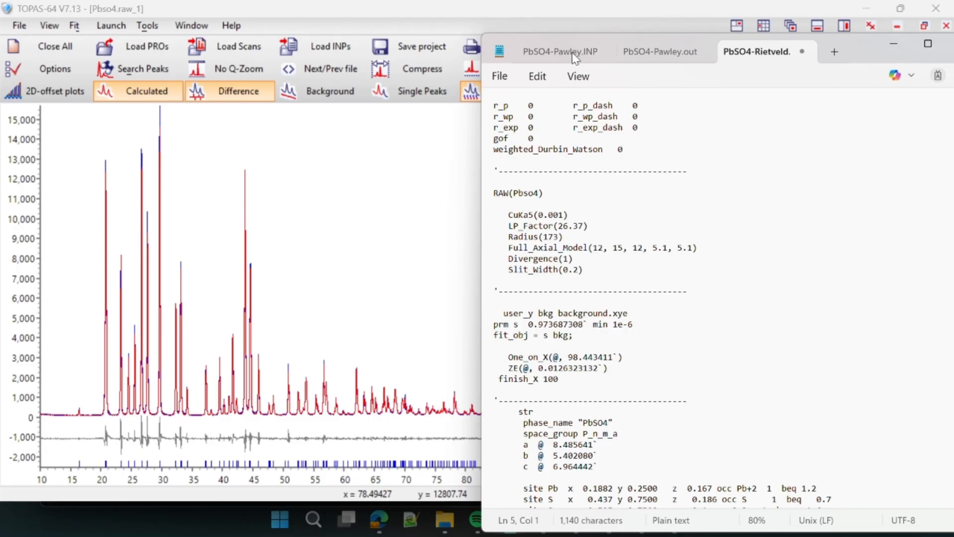
# Check the r_wp value of the Pawley refinement in PbSO4-Pawley.out.
pyautogui.click(542, 53)
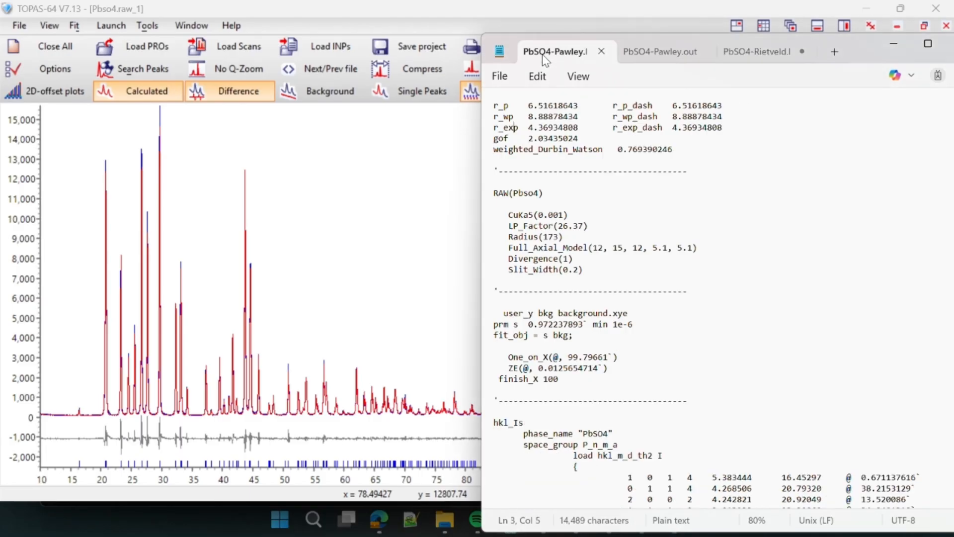
pyautogui.click(667, 51)
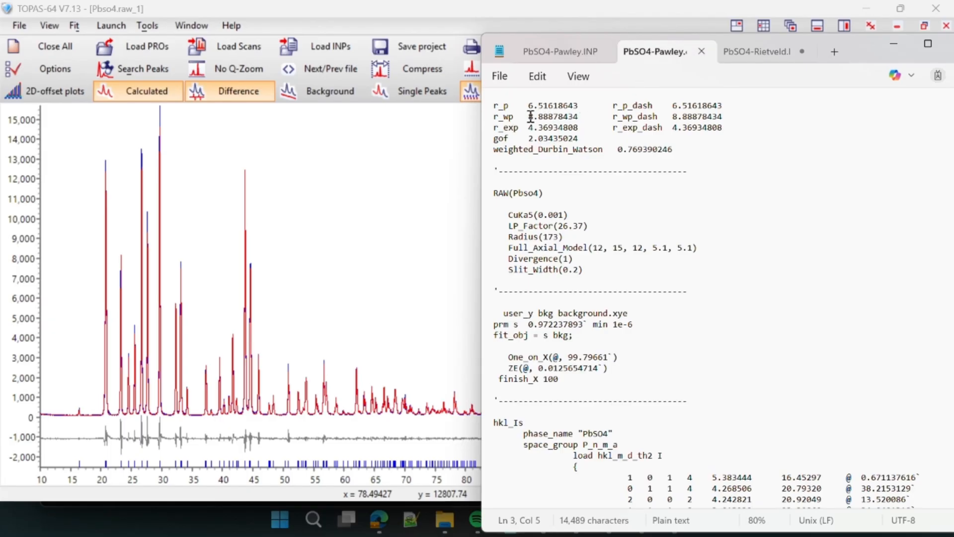
pyautogui.moveTo(528, 118); pyautogui.dragTo(583, 117)
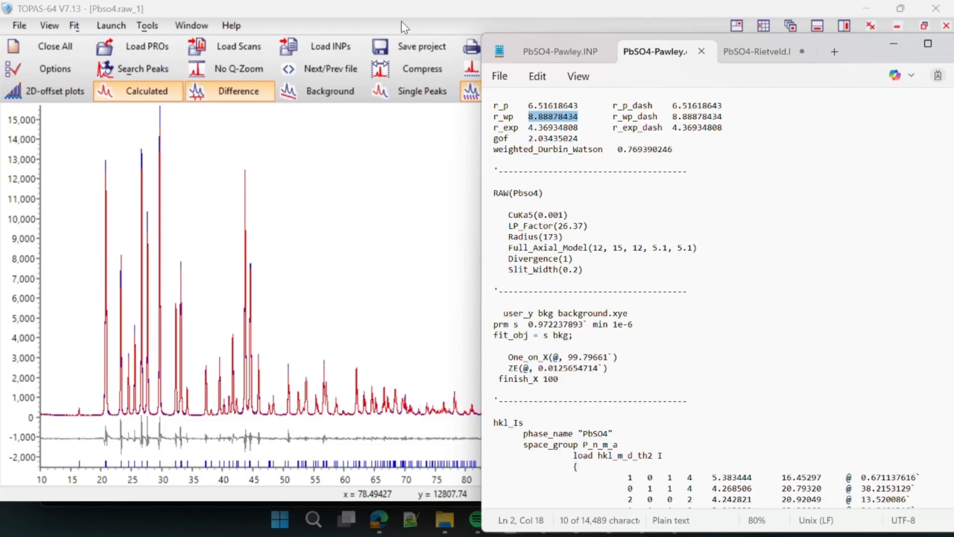
# Save the Rietveld INP file, set PbSO4-Rietveld as the TOPAS launch input and run the refinement.
pyautogui.hotkey('ctrl', 'Tab')
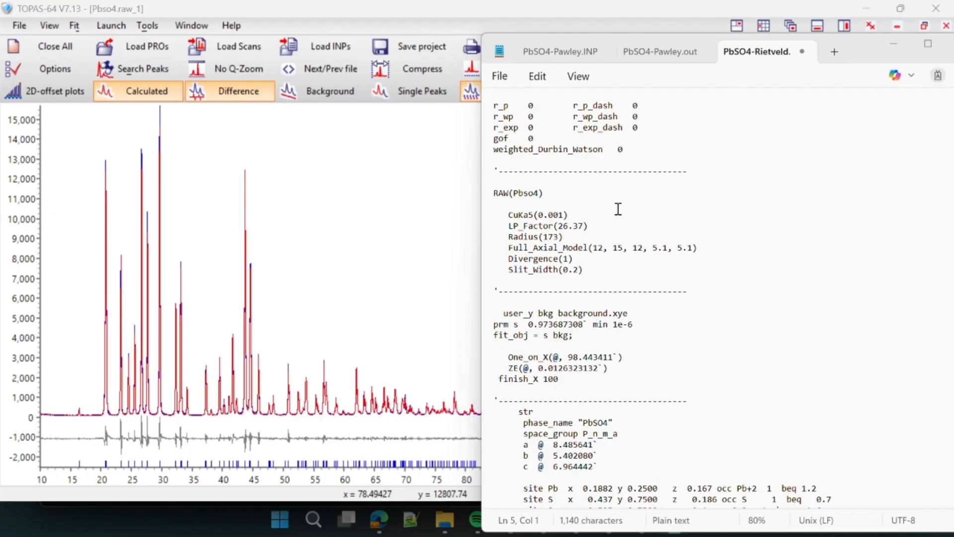
pyautogui.click(671, 161)
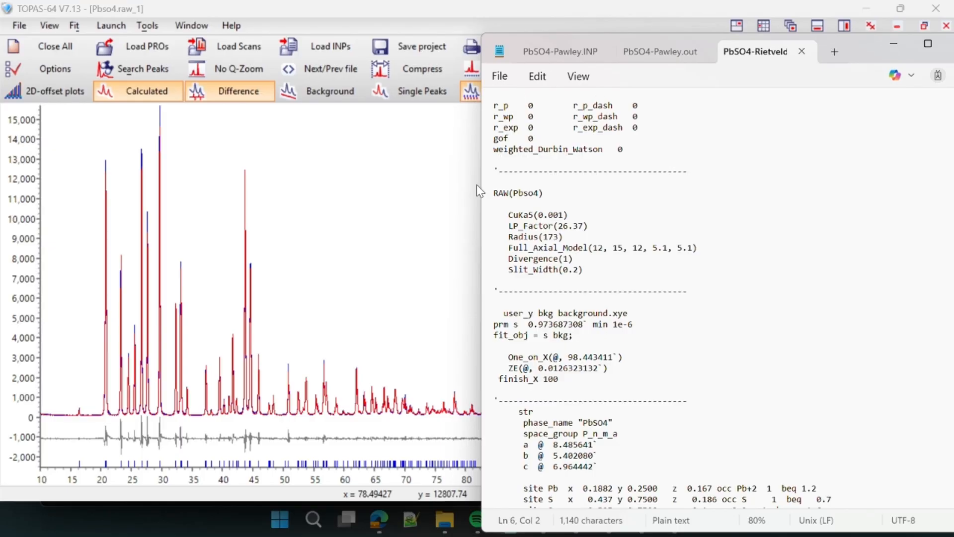
pyautogui.click(385, 208)
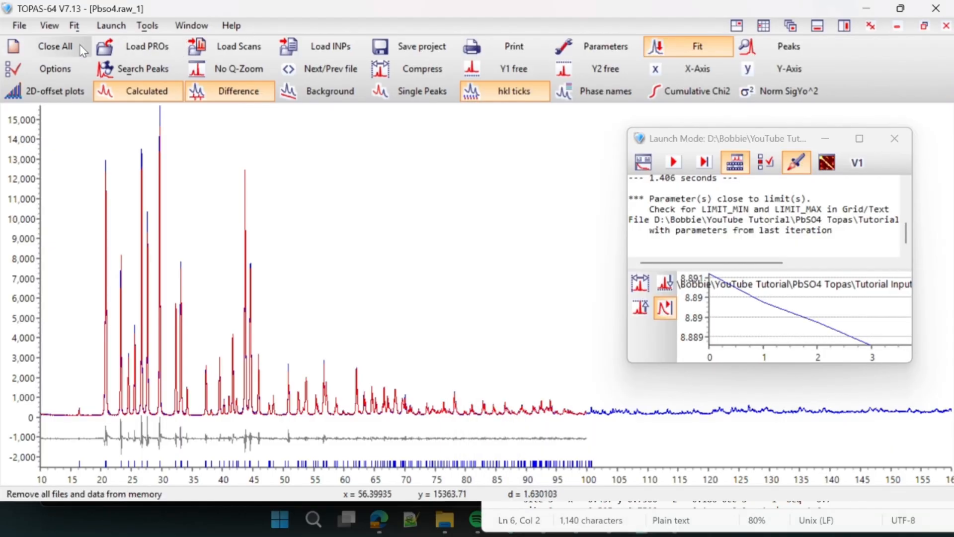
pyautogui.click(111, 26)
pyautogui.click(171, 79)
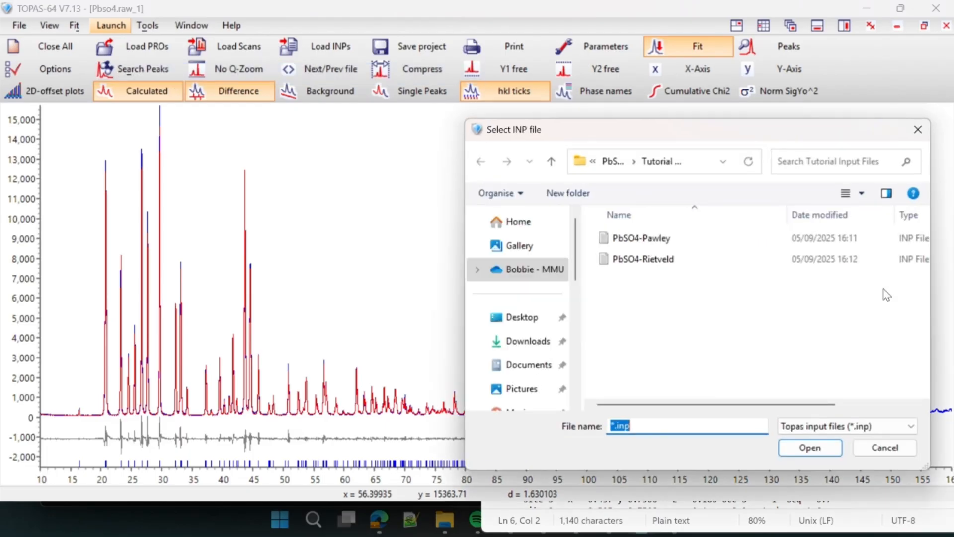
pyautogui.doubleClick(650, 259)
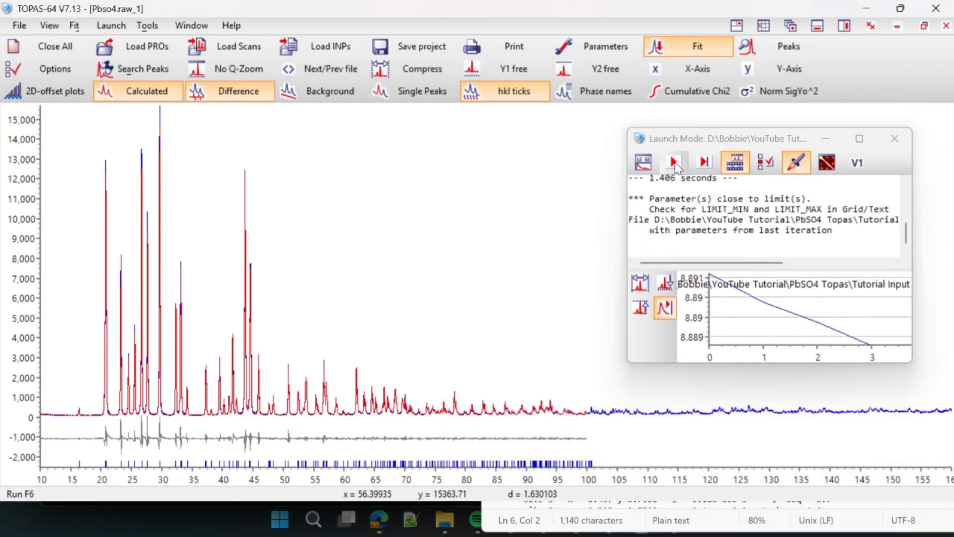
pyautogui.click(674, 163)
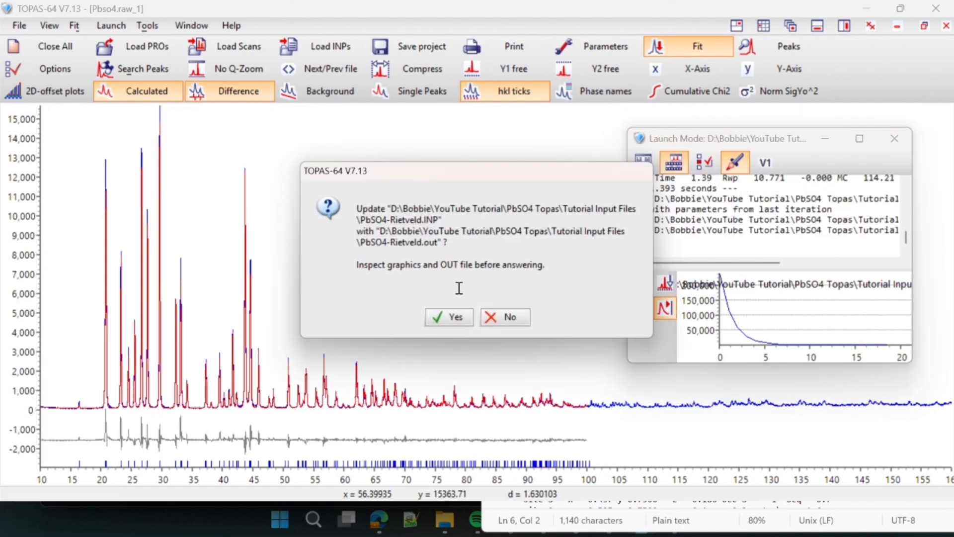
# Review the Rwp values per iteration in the refinement log, and decline updating PbSO4-Rietveld.INP with the OUT file.
pyautogui.scroll(2, 742, 211)
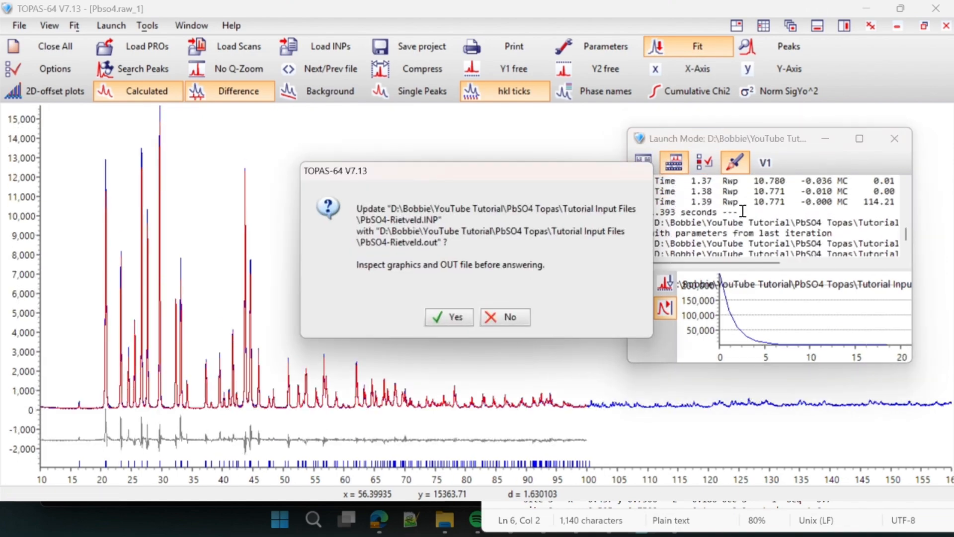
pyautogui.click(778, 208)
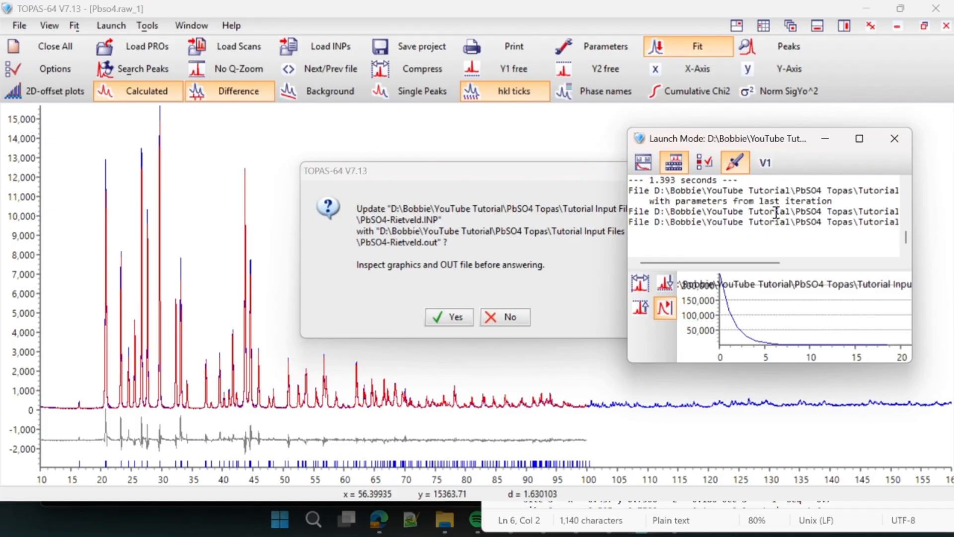
pyautogui.scroll(2, 778, 209)
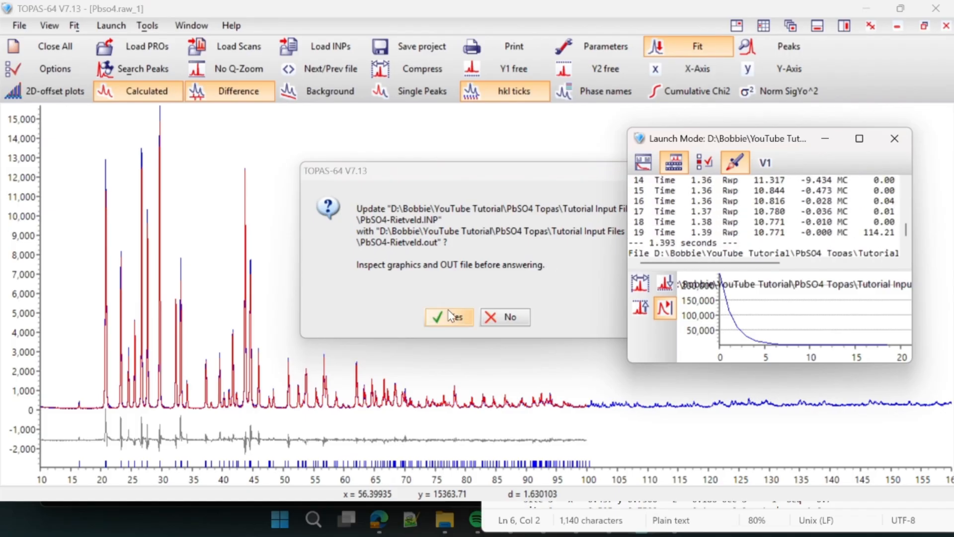
pyautogui.click(512, 318)
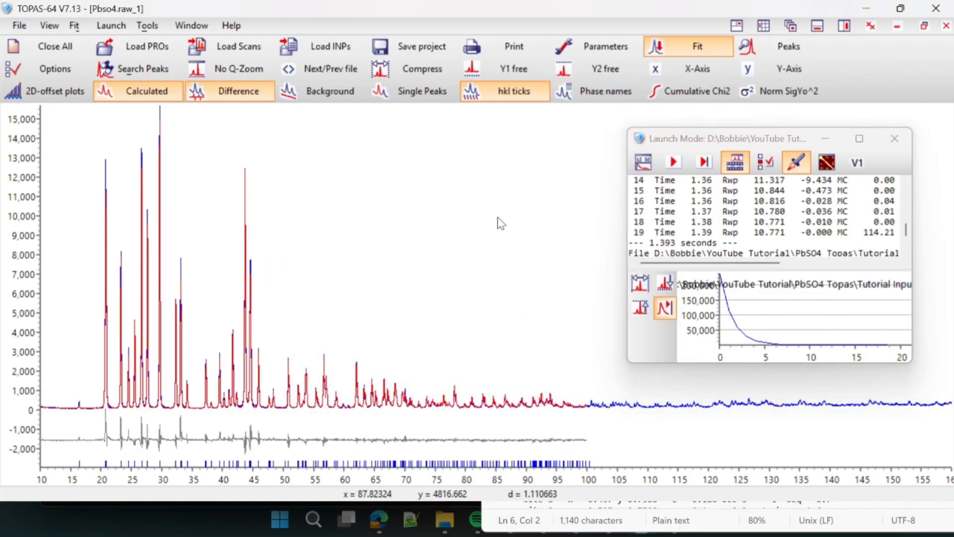
# Bring up the Rietveld OUT file in the text editor and remove the @ refinement flags from One_on_X and ZE.
pyautogui.hotkey('alt', 'Tab')
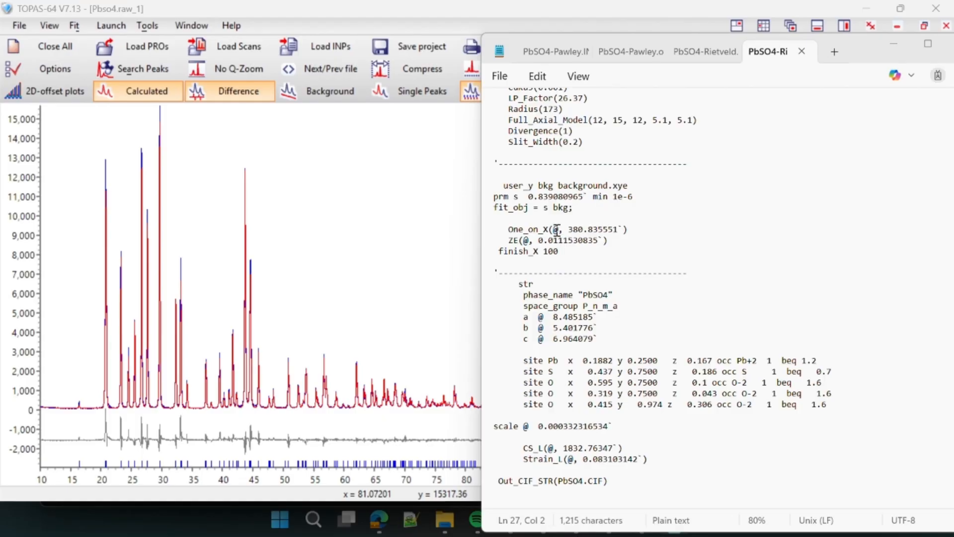
pyautogui.click(561, 230)
pyautogui.press('BackSpace')
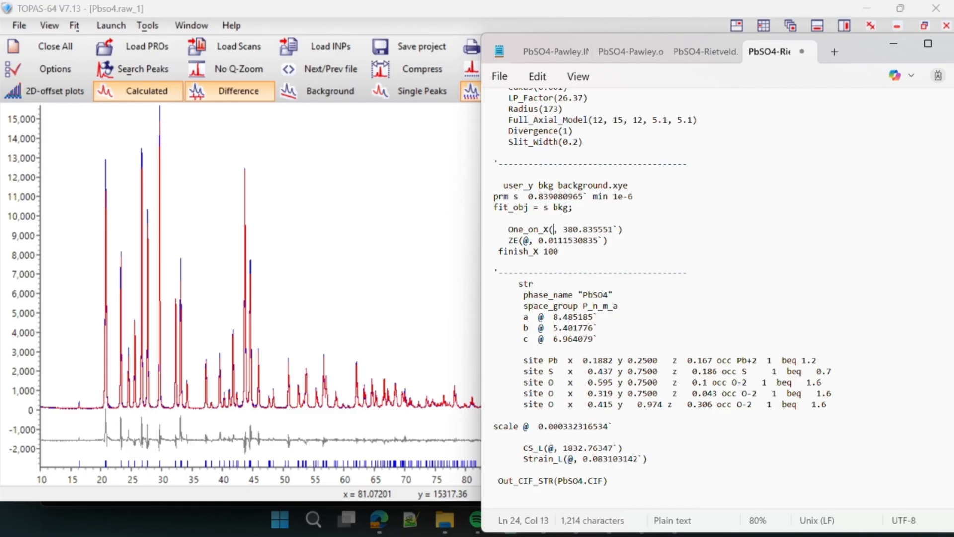
pyautogui.click(526, 241)
pyautogui.press('BackSpace')
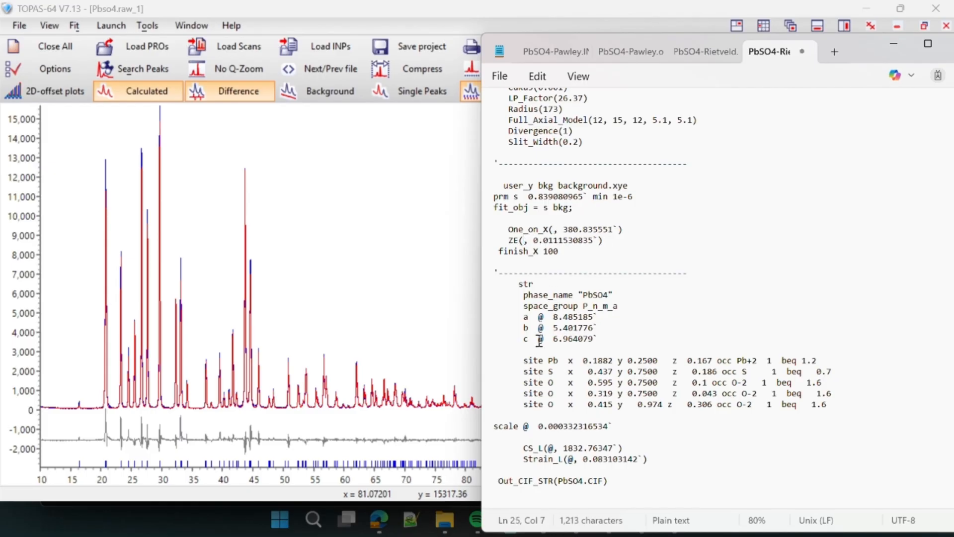
# Remove the @ refinement flags from lattice parameters a, b and c in the Rietveld OUT file.
pyautogui.click(543, 317)
pyautogui.press('BackSpace')
pyautogui.click(543, 328)
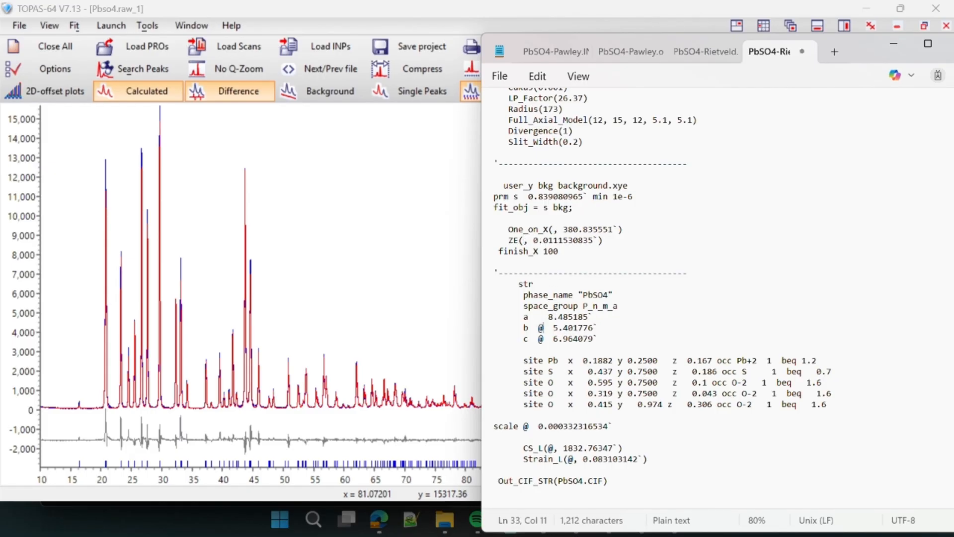
pyautogui.press('BackSpace')
pyautogui.click(543, 338)
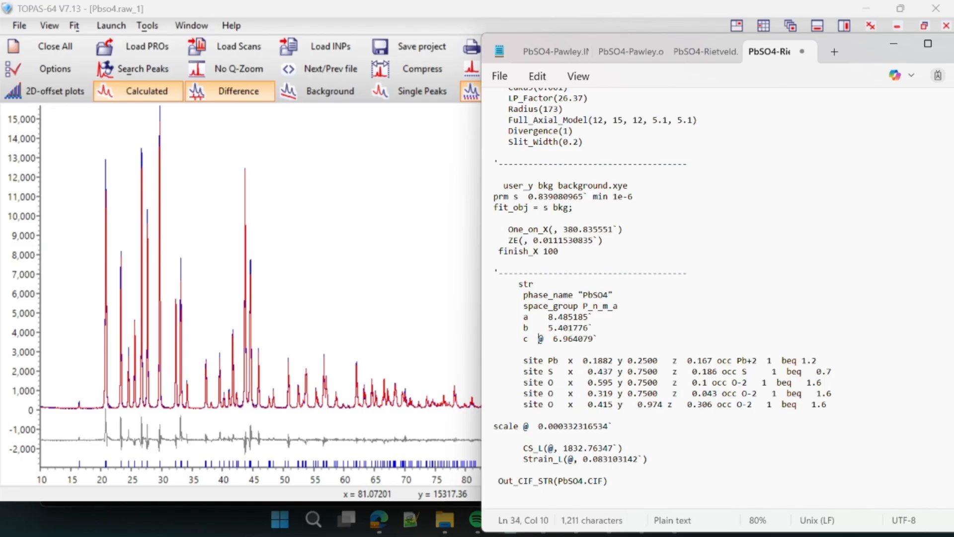
pyautogui.press('BackSpace')
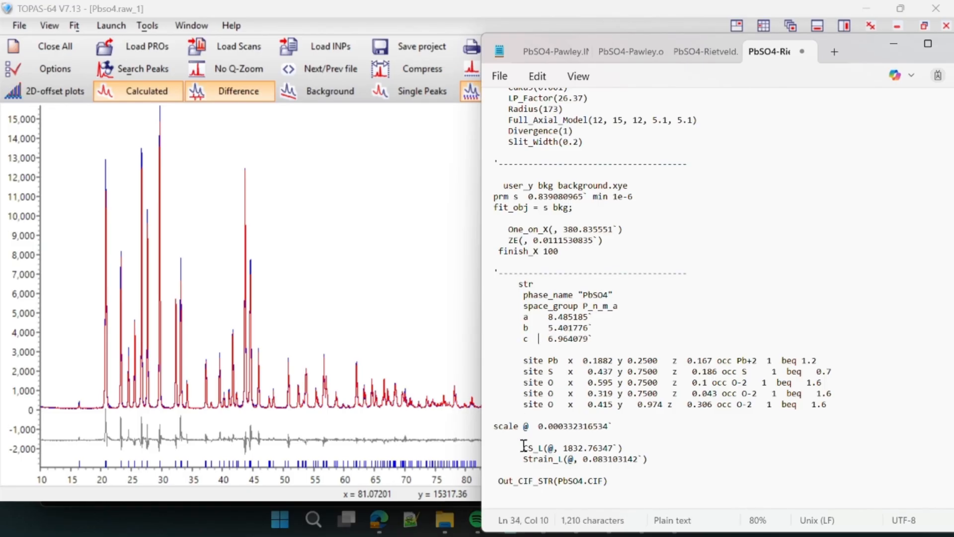
# Remove the @ refinement flags from the CS_L and Strain_L terms in the Rietveld OUT file.
pyautogui.click(552, 448)
pyautogui.press('BackSpace')
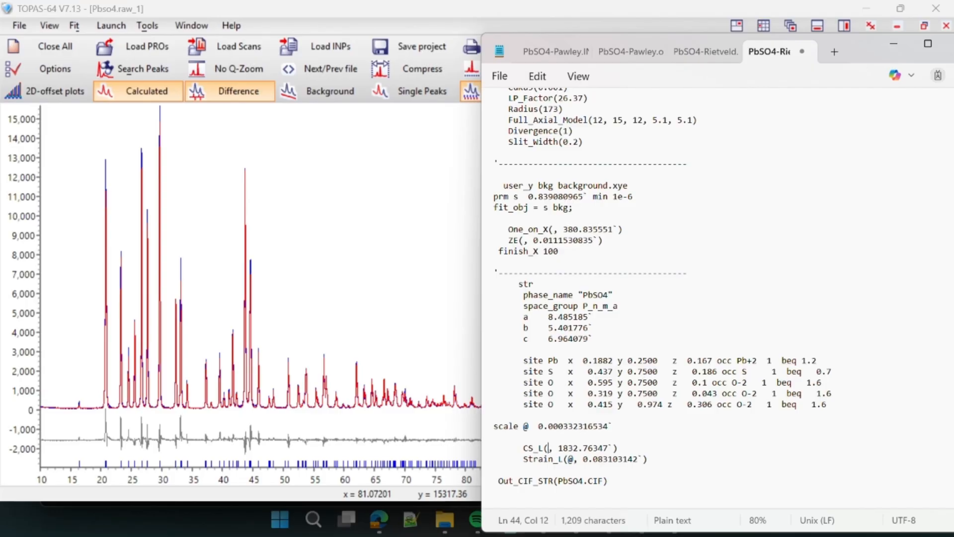
pyautogui.click(571, 459)
pyautogui.press('BackSpace')
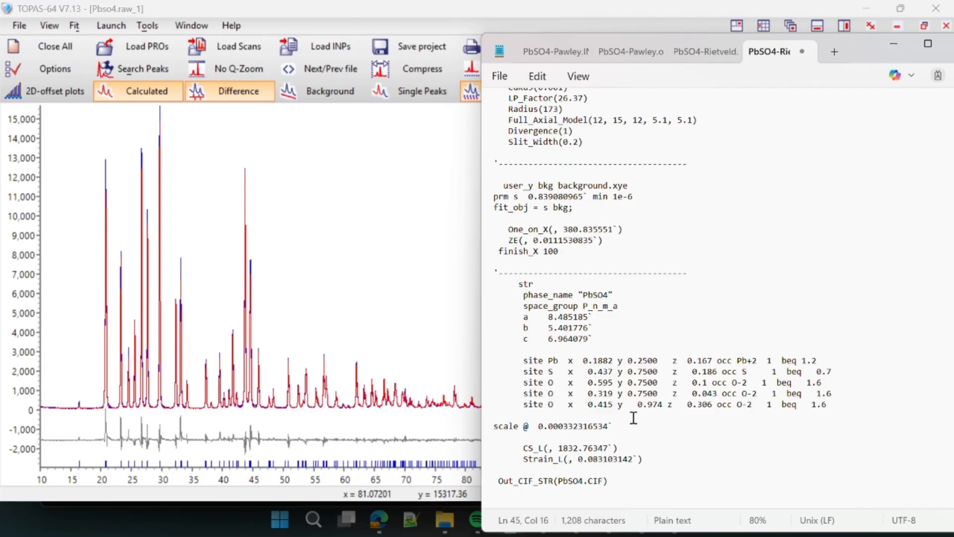
pyautogui.scroll(3, 631, 417)
pyautogui.scroll(-3, 616, 397)
# Insert below Strain_L the lines fourier_map 1, fourier_map_formula = 2 Fobs - Fcalc;, min_grid_spacing 0.1 and extend_calculated_sphere_to 0.8.
pyautogui.click(651, 461)
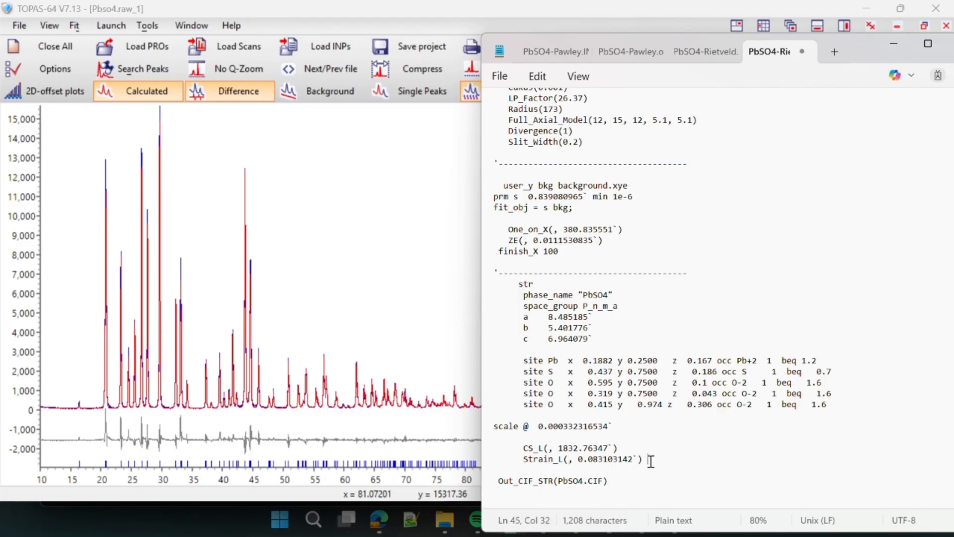
pyautogui.press('Return')
pyautogui.press('Return')
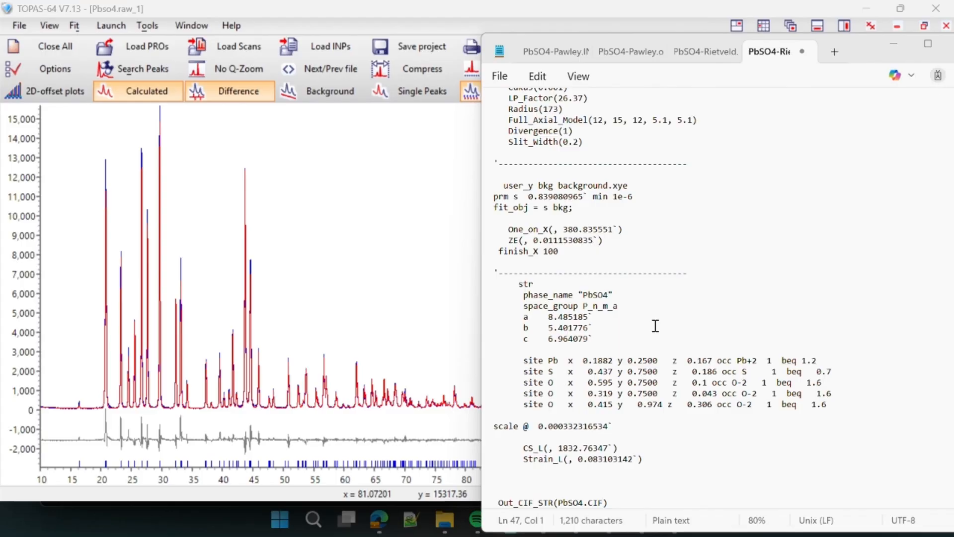
pyautogui.click(612, 482)
pyautogui.write('fourier_map 1 fourier_map_formula = 2 Fobs - Fcalc; min_grid_spacing 0.1 extend_calculated_sphere_to 0.8')
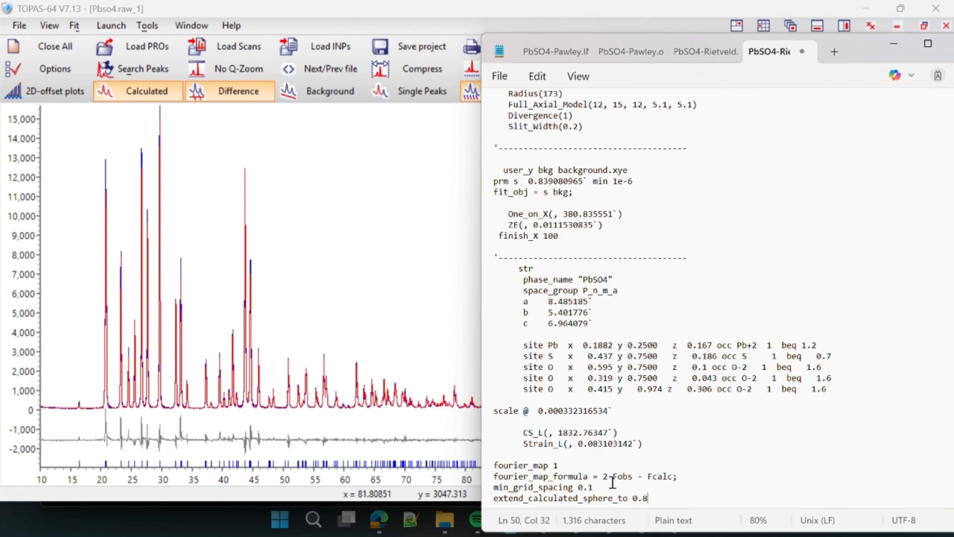
pyautogui.scroll(-1, 720, 444)
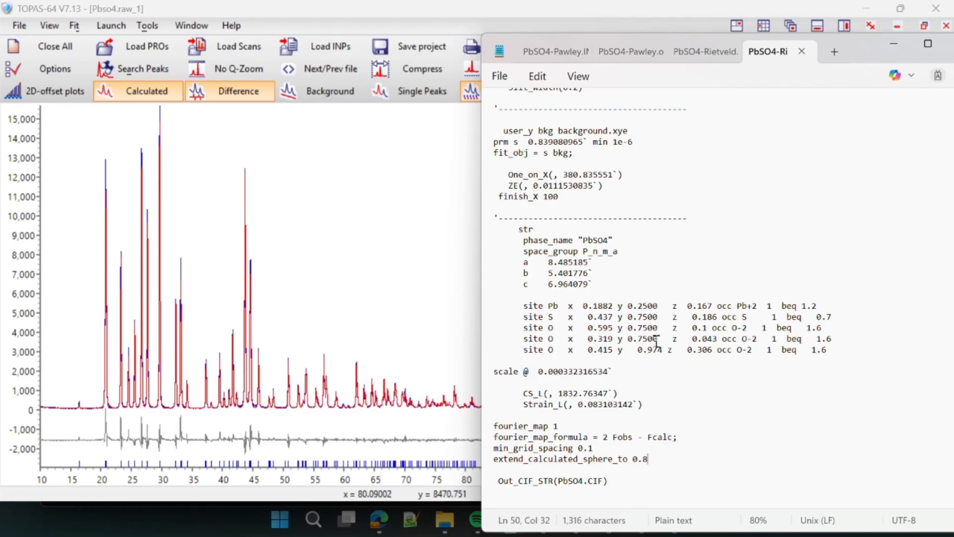
# Try adding @ refinement flags to the x and z coordinates of the Pb site.
pyautogui.click(577, 307)
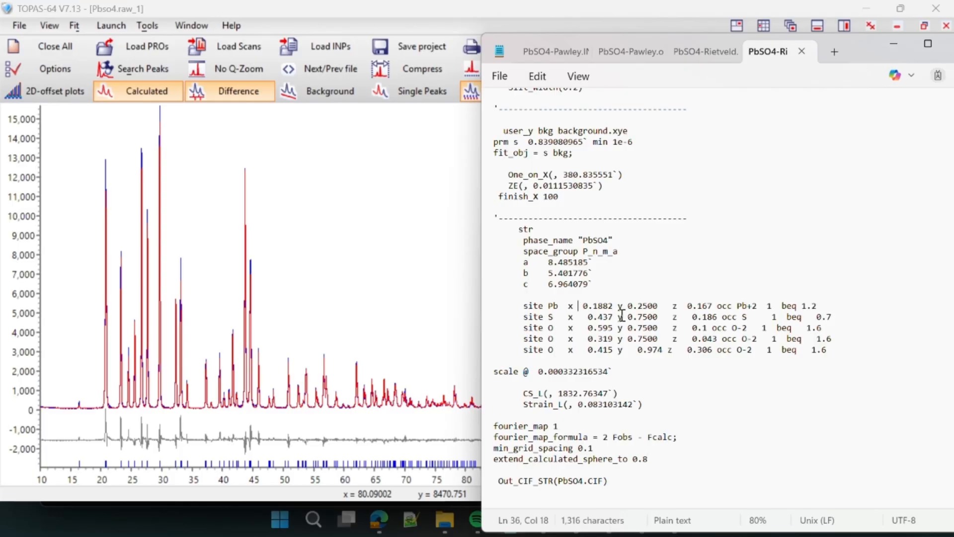
pyautogui.write('@')
pyautogui.click(688, 306)
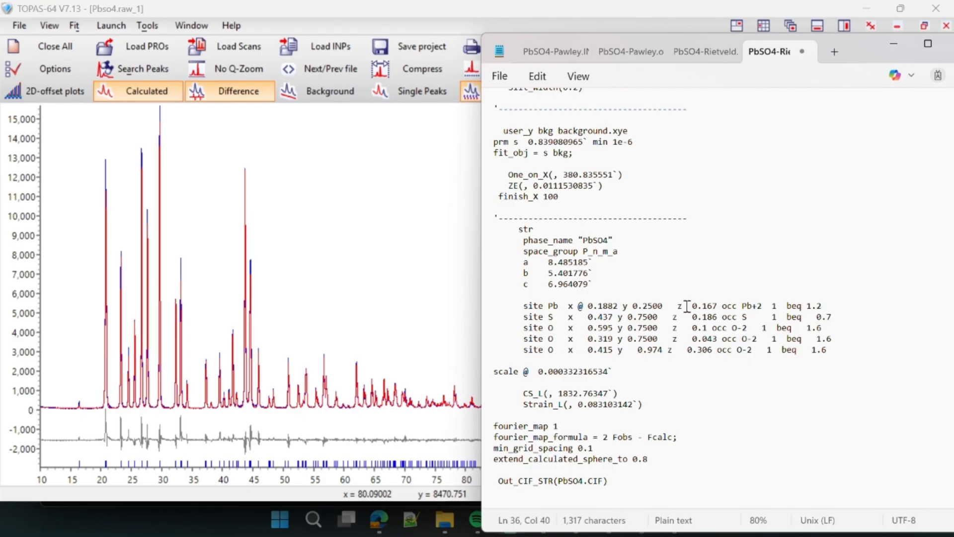
pyautogui.write('@')
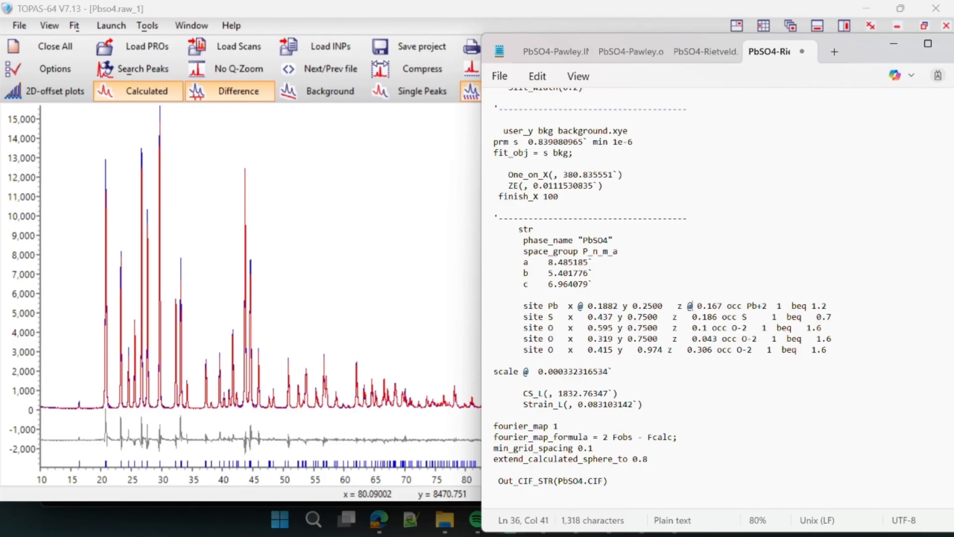
# Take the @ flags back out of the Pb site's x and z coordinates.
pyautogui.click(585, 307)
pyautogui.press('BackSpace')
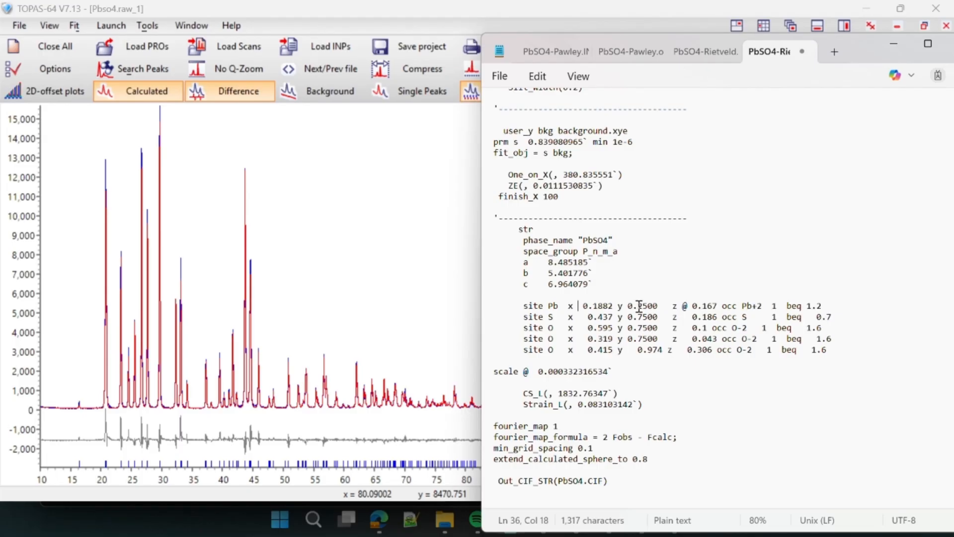
pyautogui.click(687, 306)
pyautogui.press('BackSpace')
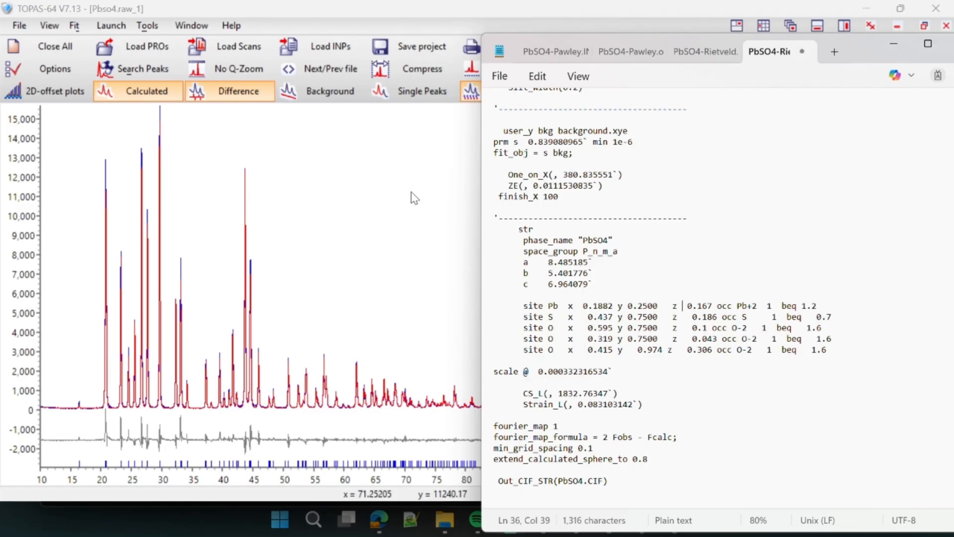
# Save the edited OUT file, then rerun the Rietveld refinement in TOPAS and decline updating the INP file.
pyautogui.hotkey('ctrl', 's')
pyautogui.click(385, 214)
pyautogui.click(673, 161)
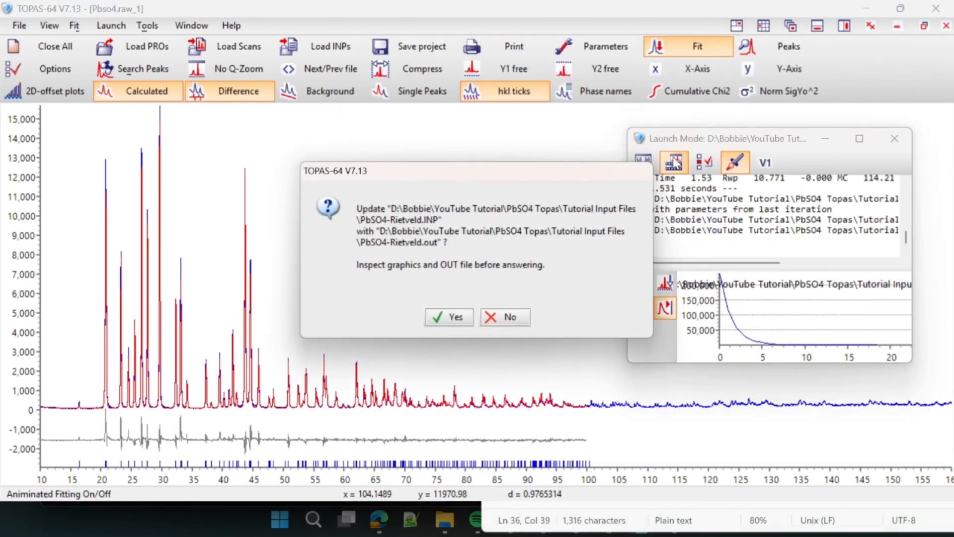
pyautogui.click(505, 321)
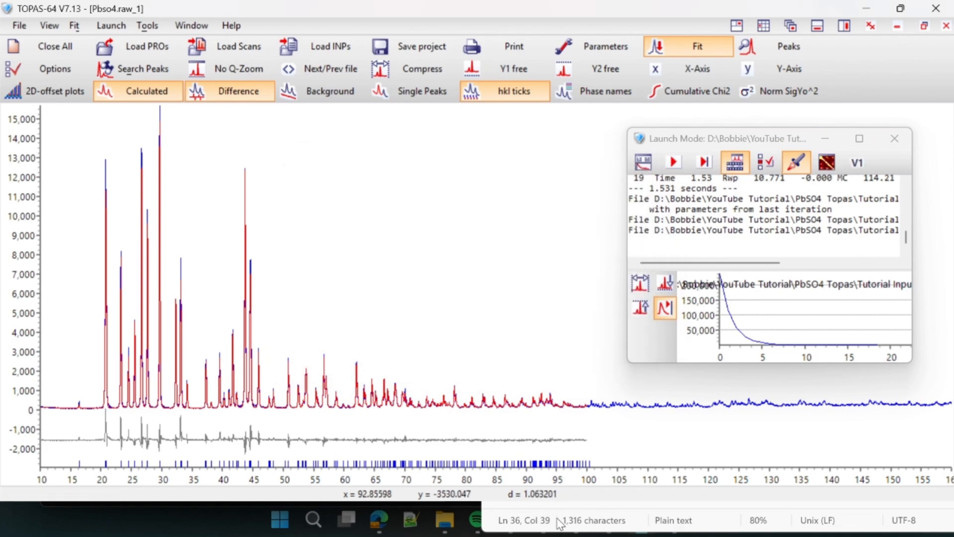
# Compare the Rietveld INP and OUT files in the text editor.
pyautogui.click(560, 523)
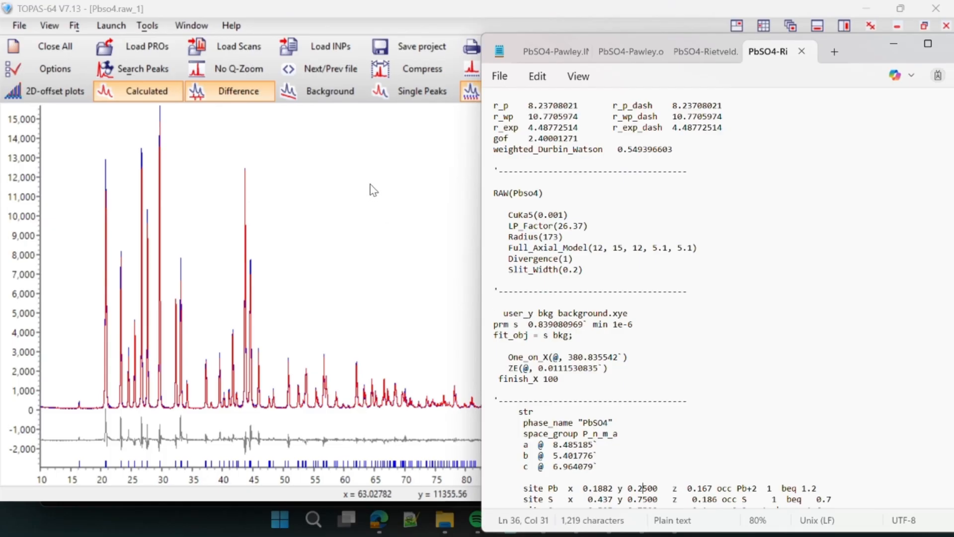
pyautogui.click(399, 24)
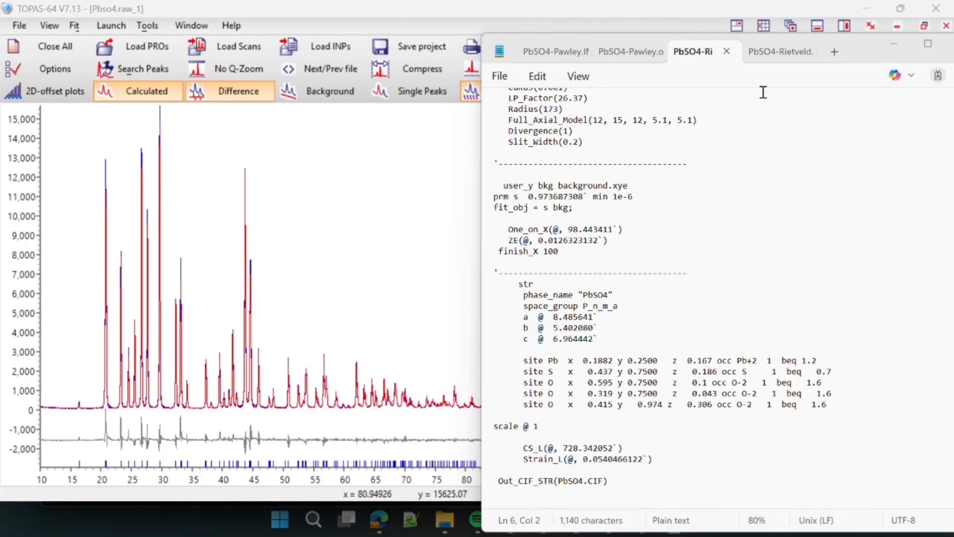
pyautogui.click(762, 53)
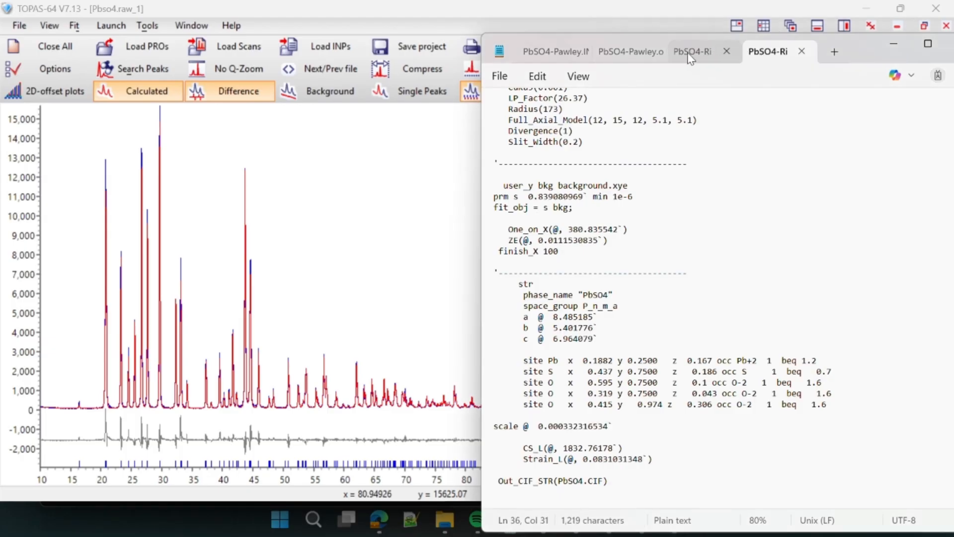
# Add fourier_map 1, fourier_map_formula = 2 Fobs - Fcalc;, min_grid_spacing 0.1 and extend_calculated_sphere_to 0.8 below Strain_L in the Rietveld INP file.
pyautogui.click(690, 55)
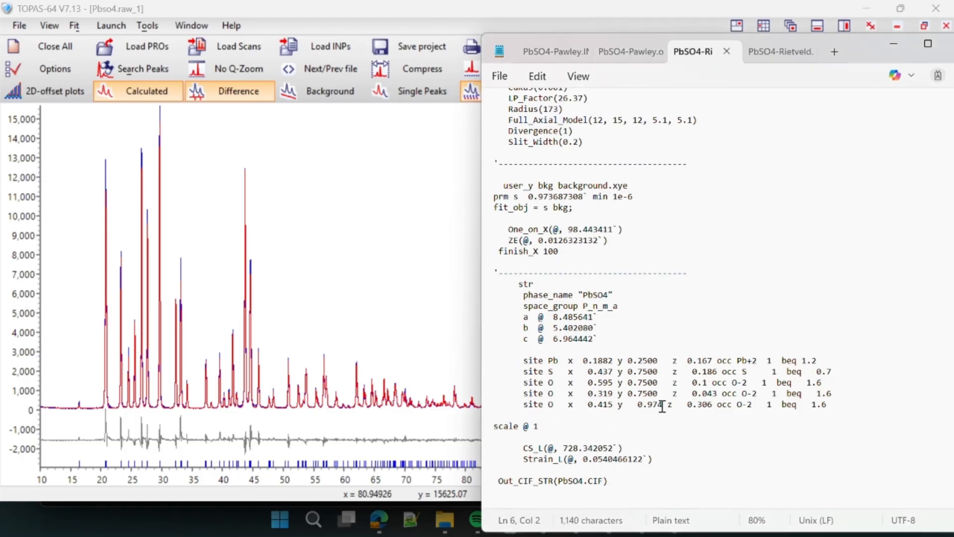
pyautogui.click(700, 458)
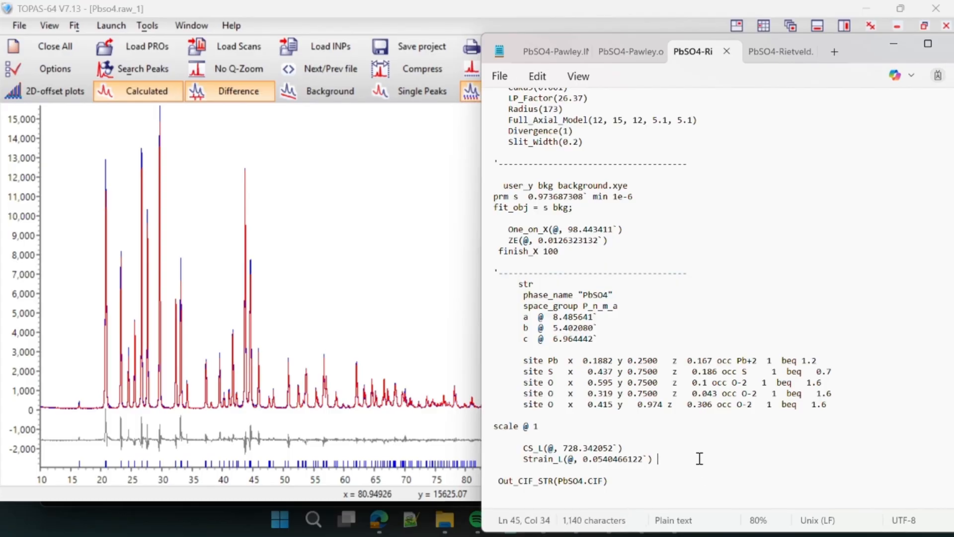
pyautogui.press('Return')
pyautogui.press('Return')
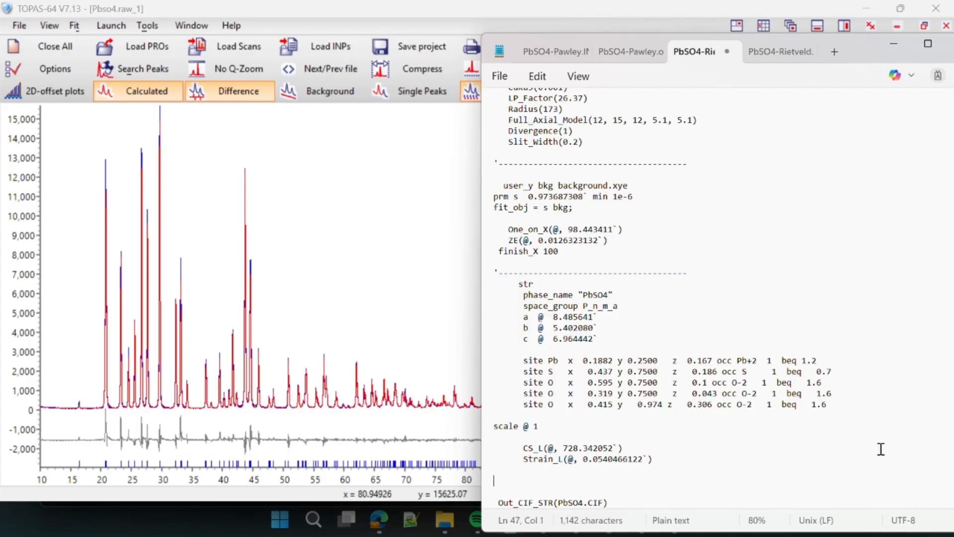
pyautogui.write('fourier_map 1 fourier_map_formula = 2 Fobs - Fcalc; min_grid_spacing 0.1 extend_calculated_sphere_to 0.8')
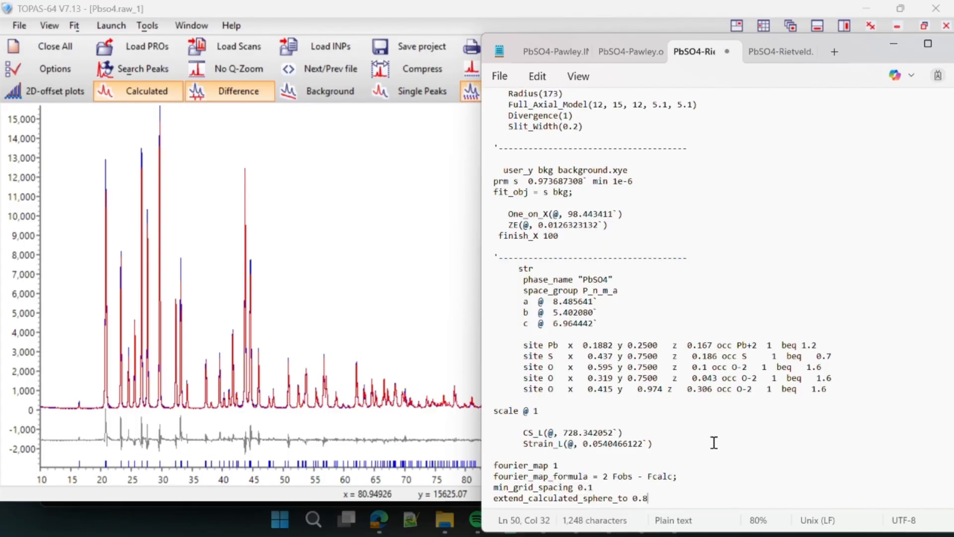
# Remove the @ refinement flags from the a, b and c lattice parameters in the str section.
pyautogui.scroll(1, 714, 443)
pyautogui.click(548, 334)
pyautogui.press('BackSpace')
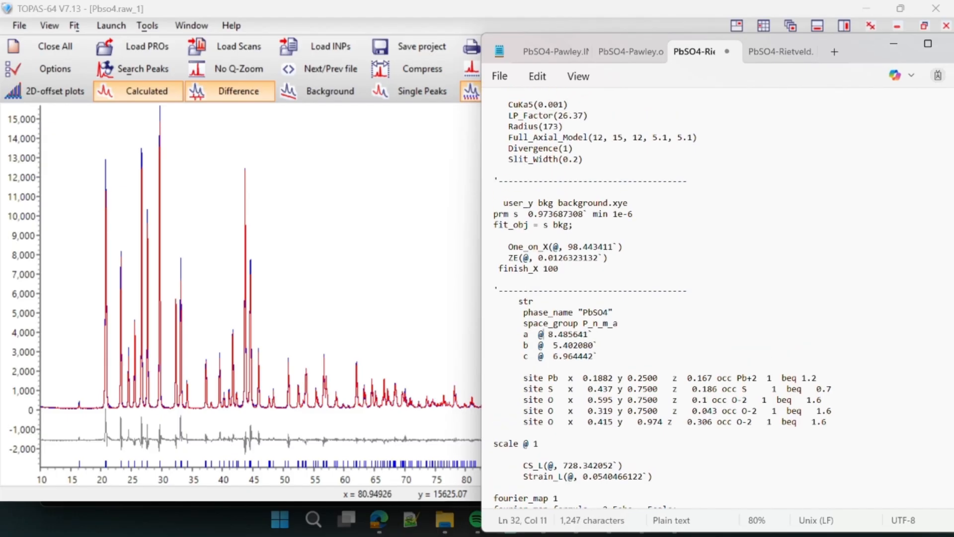
pyautogui.press('BackSpace')
pyautogui.click(544, 345)
pyautogui.press('BackSpace')
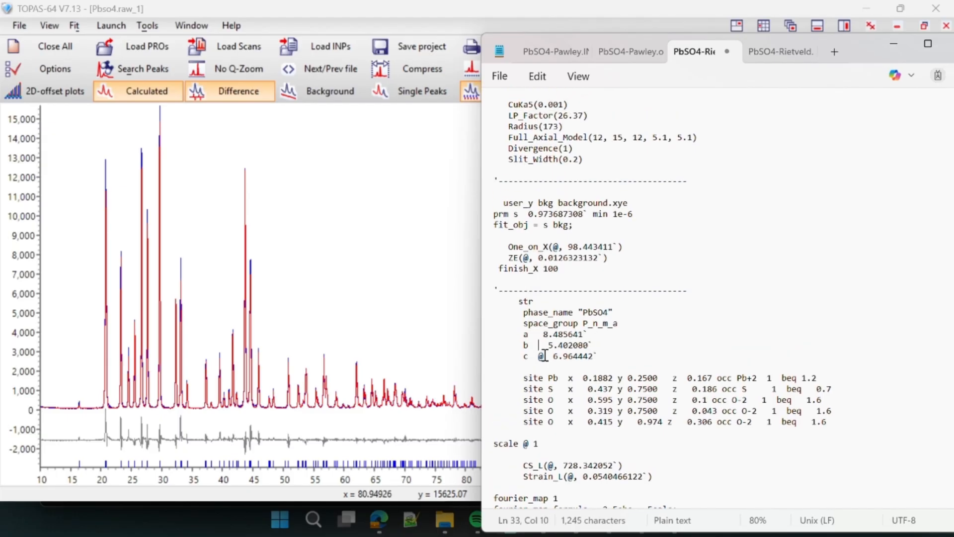
pyautogui.click(544, 355)
pyautogui.press('BackSpace')
# Fix the One_on_X background term and the ZE zero error by deleting their @ flags.
pyautogui.click(556, 247)
pyautogui.press('BackSpace')
pyautogui.click(528, 258)
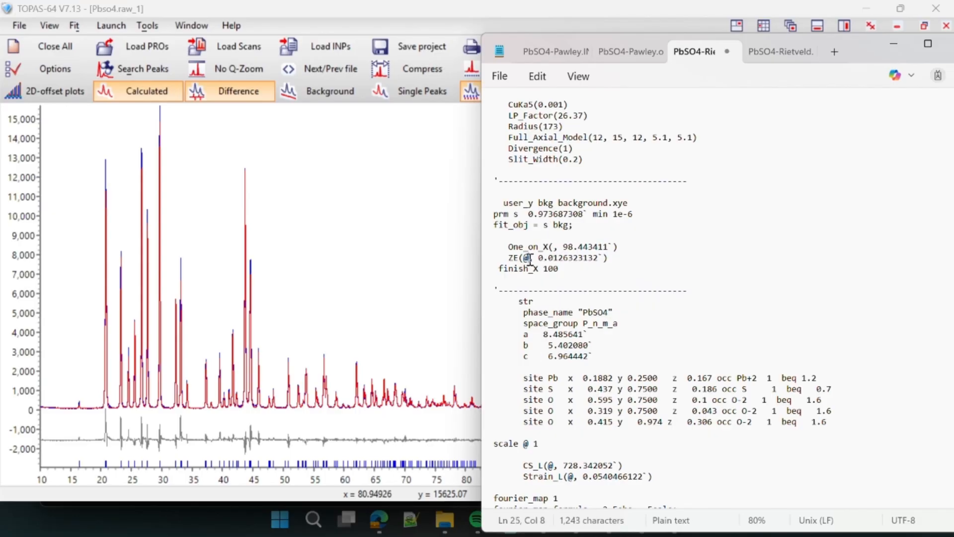
pyautogui.press('BackSpace')
# Remove the @ flags from the CS_L and Strain_L terms.
pyautogui.scroll(-2, 537, 392)
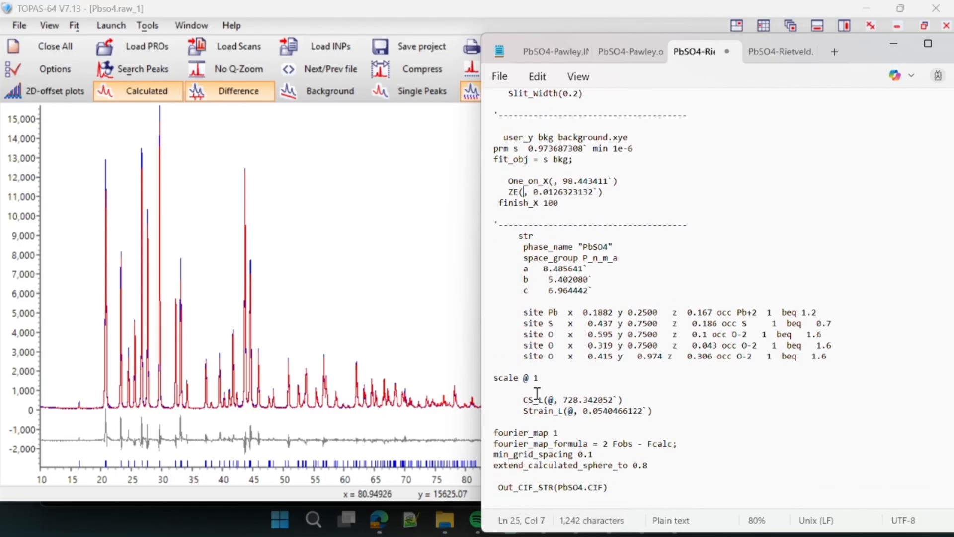
pyautogui.click(552, 400)
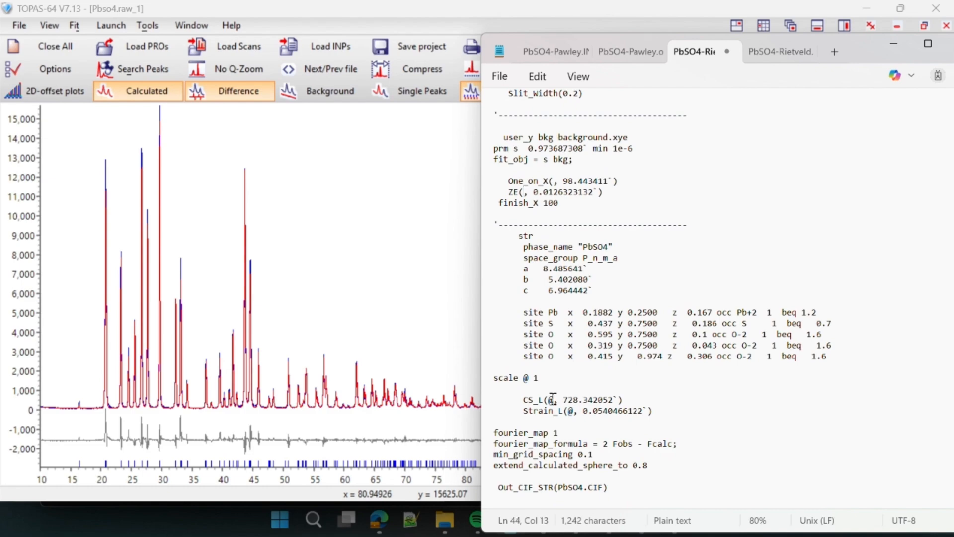
pyautogui.press('BackSpace')
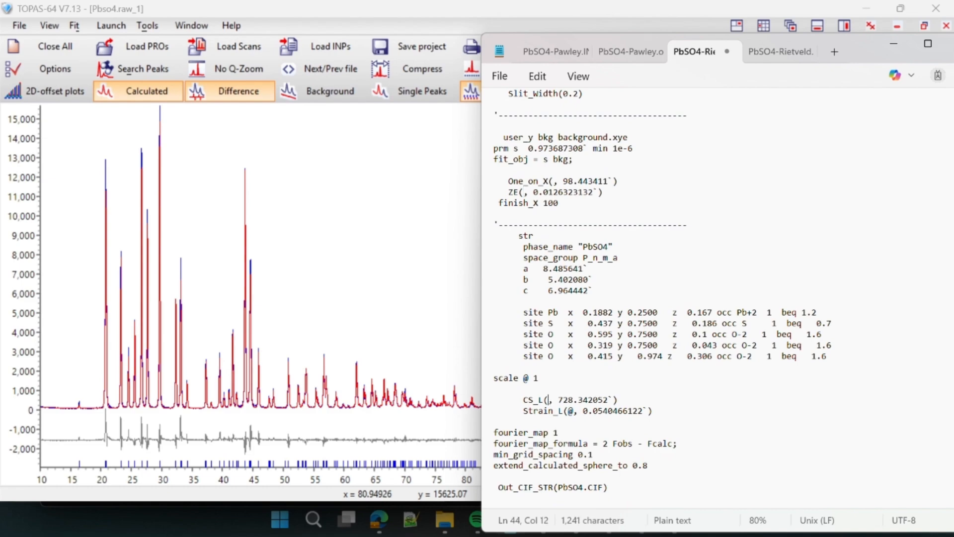
pyautogui.click(573, 410)
pyautogui.press('BackSpace')
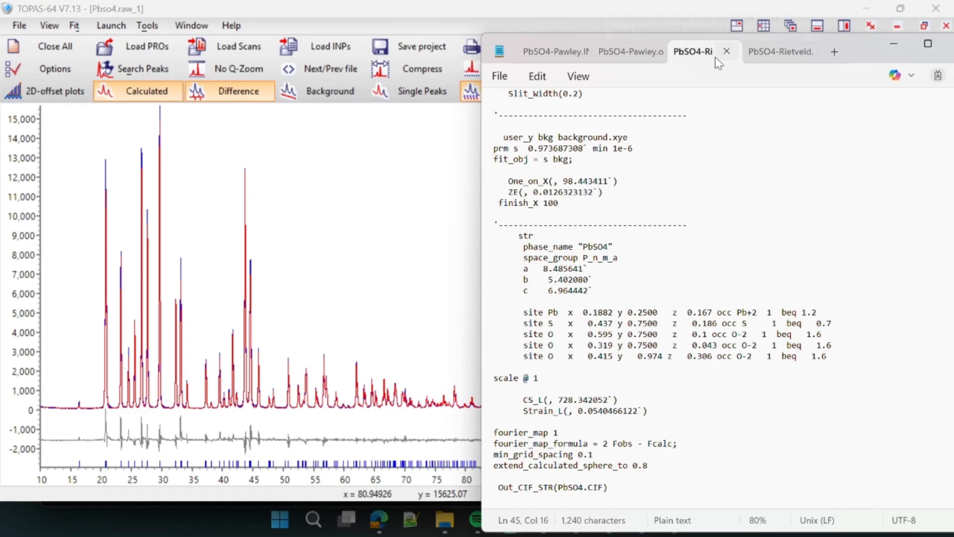
# Copy the refined scale value 0.000332316534 from the Rietveld OUT file and use it to replace the INP file's scale value.
pyautogui.click(766, 56)
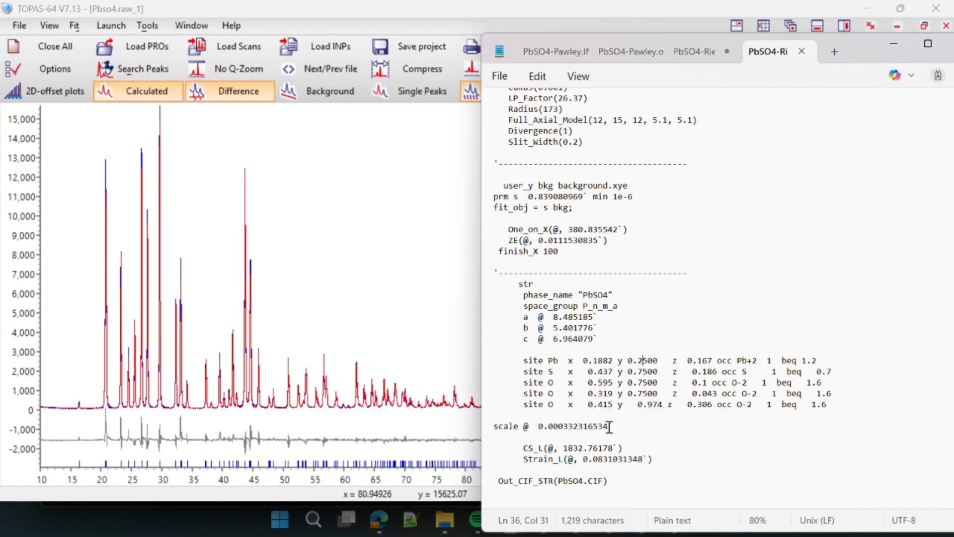
pyautogui.rightClick(526, 427)
pyautogui.press('Escape')
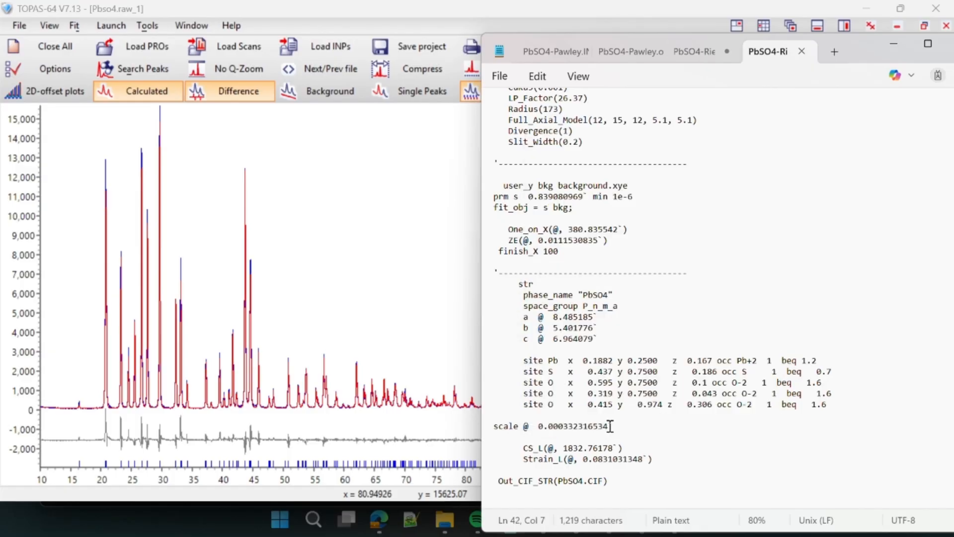
pyautogui.moveTo(609, 426); pyautogui.dragTo(542, 429)
pyautogui.hotkey('ctrl', 'c')
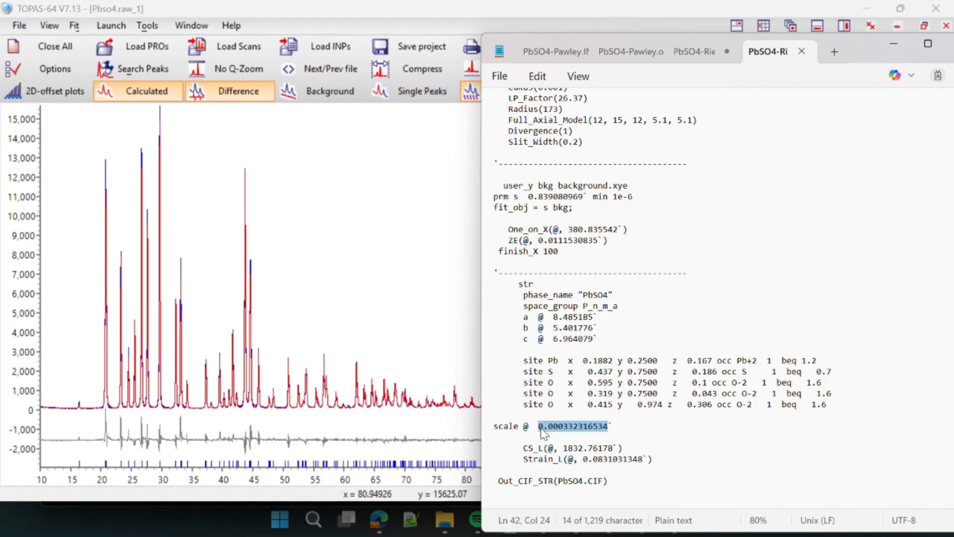
pyautogui.click(696, 51)
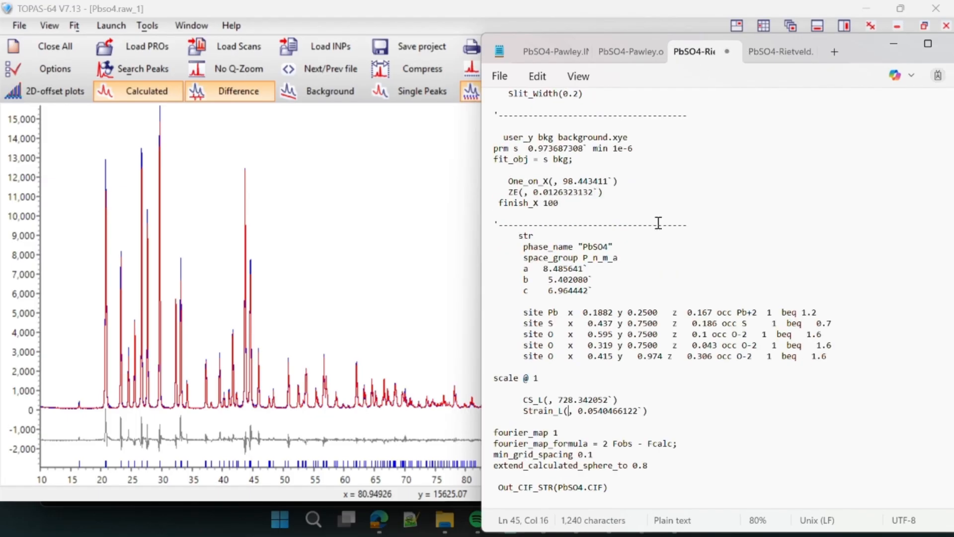
pyautogui.click(547, 378)
pyautogui.press('BackSpace')
pyautogui.hotkey('ctrl', 'v')
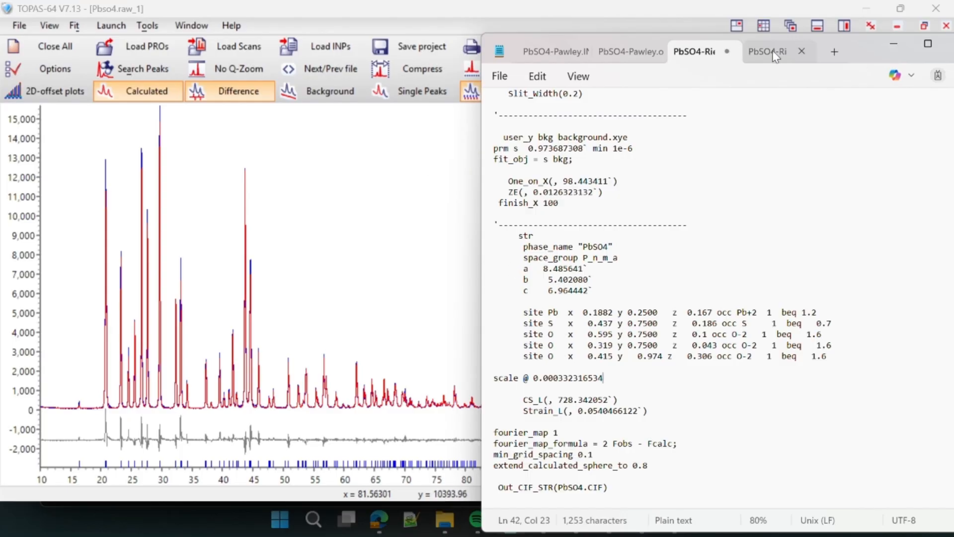
# Replace the INP file's structure block, from str through Strain_L, with the refined block copied from the Rietveld OUT file.
pyautogui.click(756, 52)
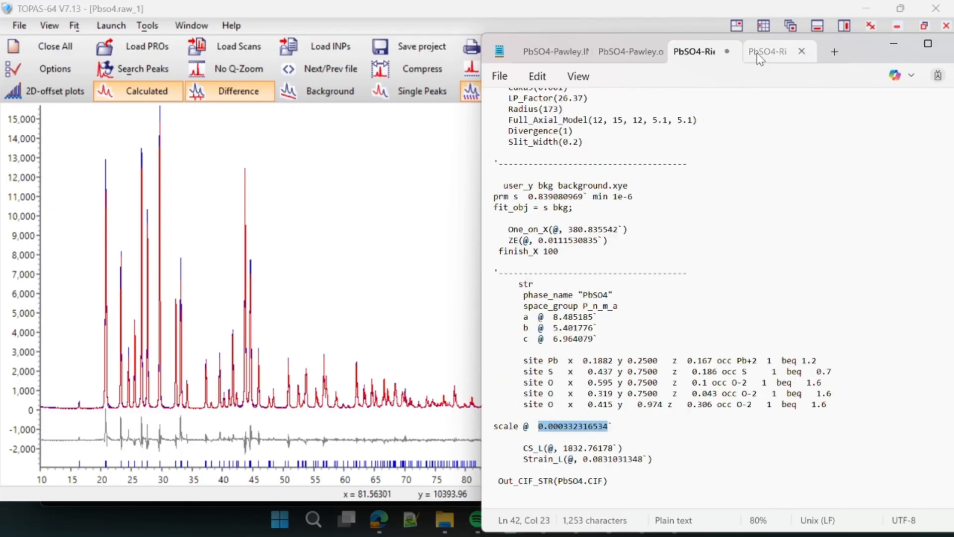
pyautogui.moveTo(644, 459); pyautogui.dragTo(587, 465)
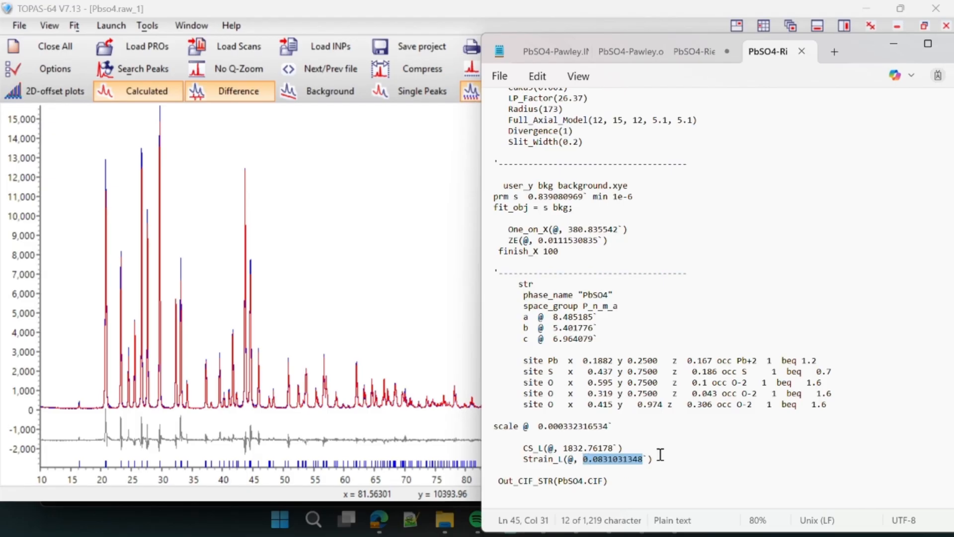
pyautogui.moveTo(657, 459); pyautogui.dragTo(475, 291)
pyautogui.hotkey('ctrl', 'c')
pyautogui.click(696, 51)
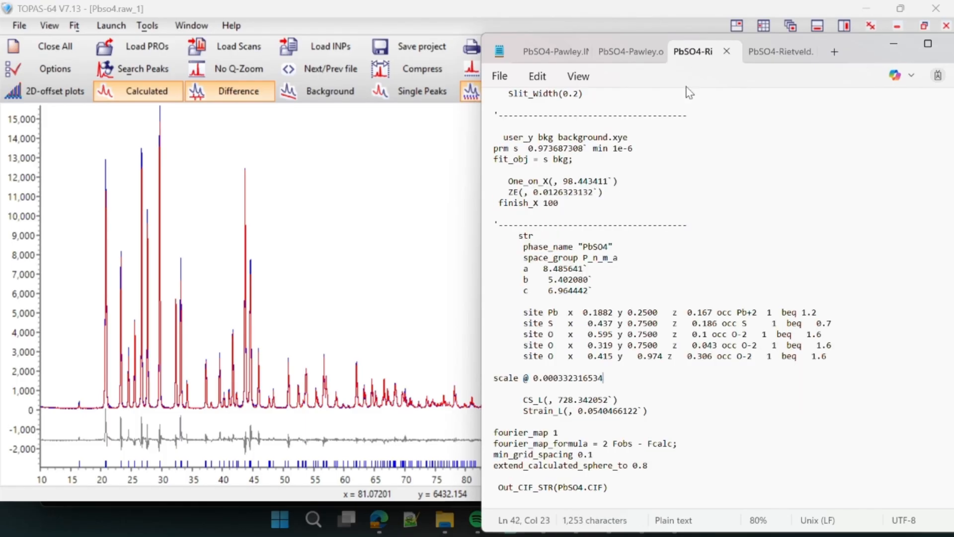
pyautogui.moveTo(656, 416); pyautogui.dragTo(497, 290)
pyautogui.hotkey('ctrl', 'v')
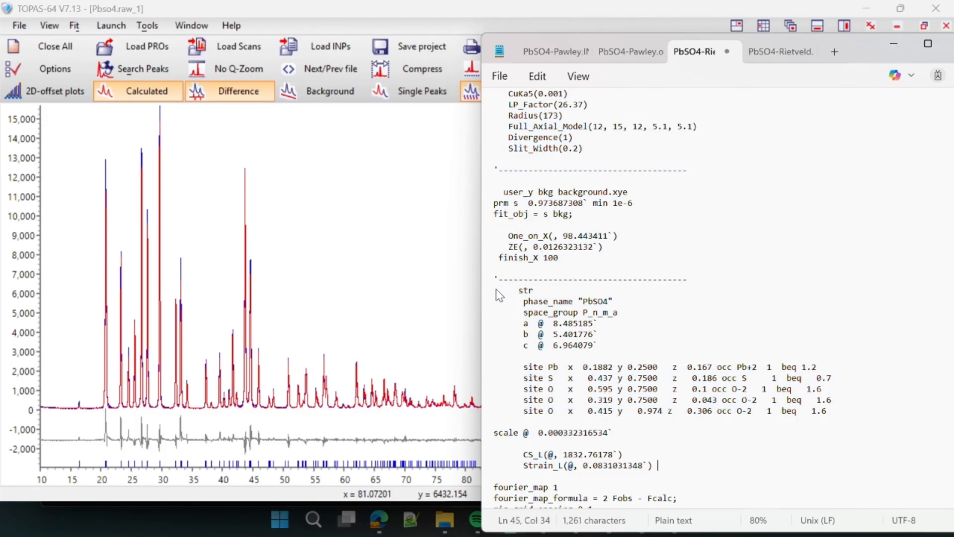
# Fix the lattice parameters a, b and c of the pasted PbSO4 structure by deleting their @ flags.
pyautogui.click(548, 324)
pyautogui.press('BackSpace')
pyautogui.press('BackSpace')
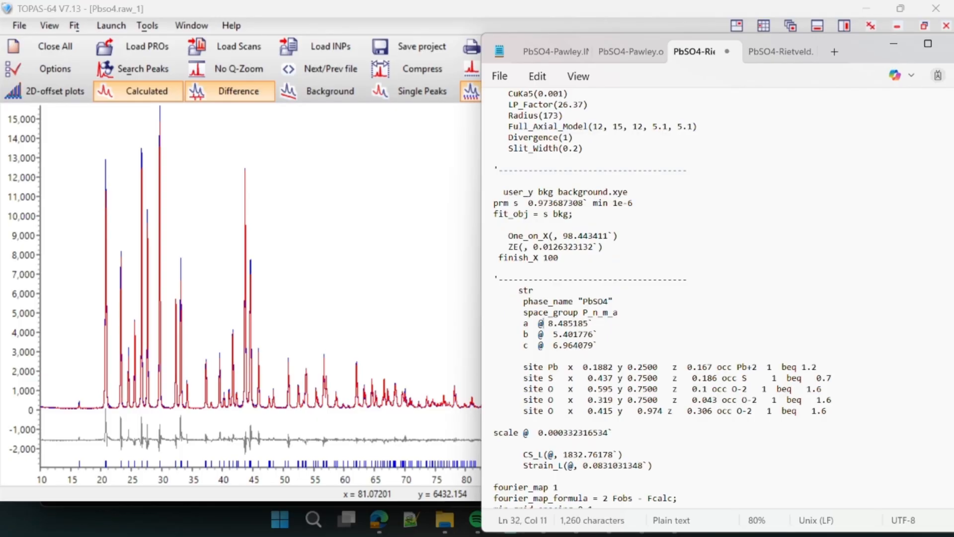
pyautogui.click(538, 334)
pyautogui.press('Delete')
pyautogui.click(539, 345)
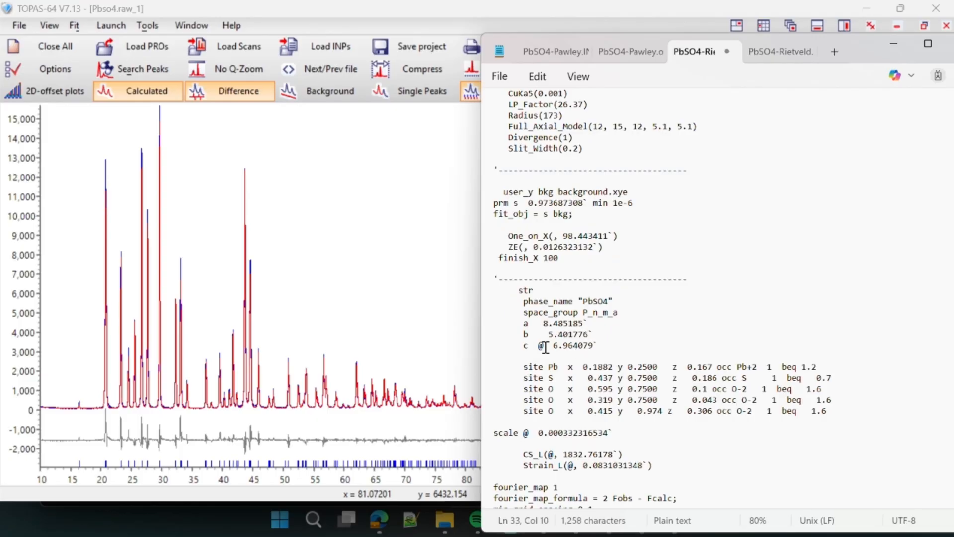
pyautogui.press('Delete')
# Fix the scale, CS_L and Strain_L parameters by deleting their @ flags.
pyautogui.click(529, 433)
pyautogui.press('BackSpace')
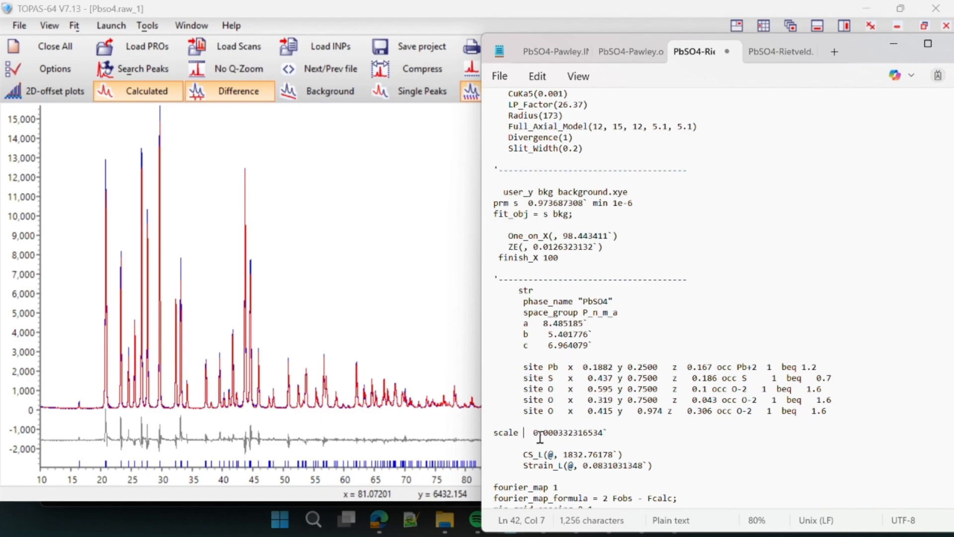
pyautogui.click(556, 454)
pyautogui.press('Delete')
pyautogui.click(571, 465)
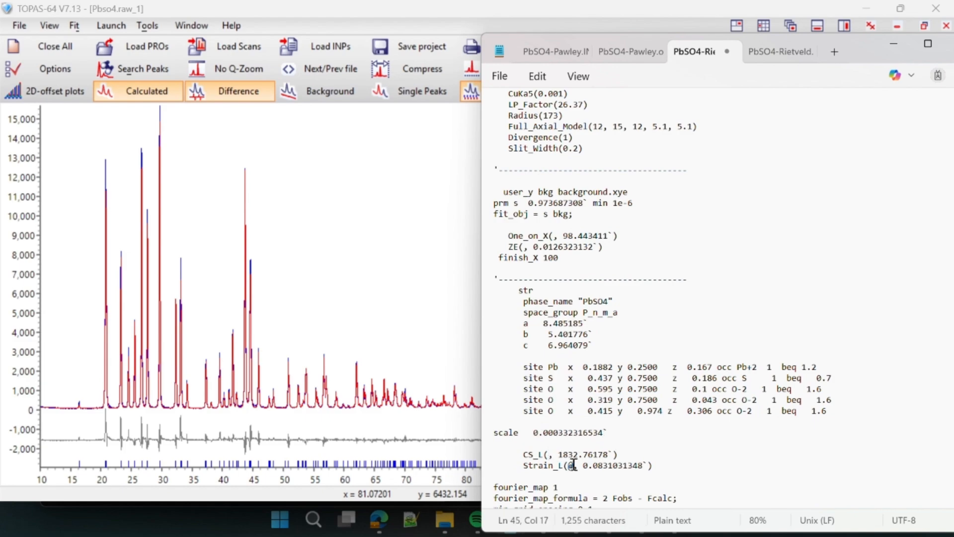
pyautogui.press('Delete')
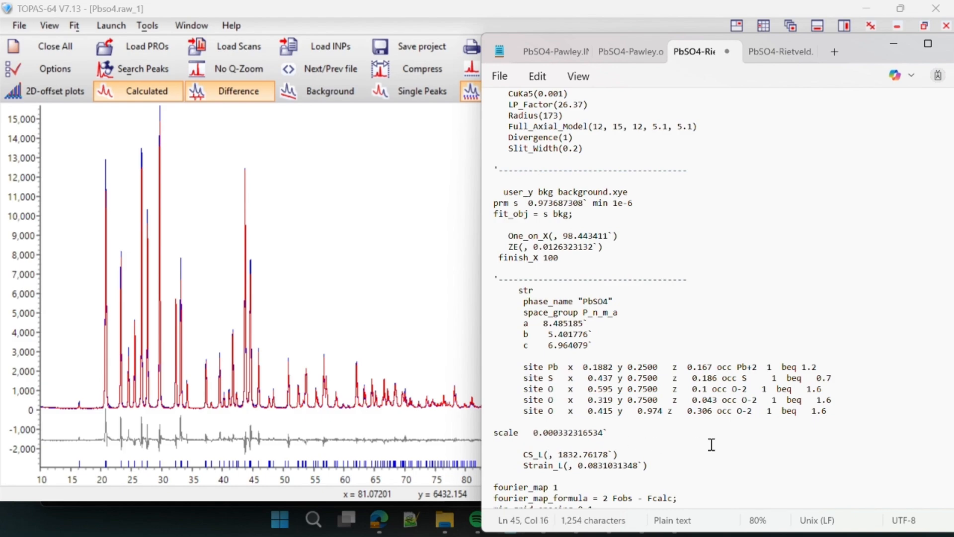
# Switch to TOPAS, run the refinement with the edited INP file, and decline updating the INP file from the OUT file.
pyautogui.scroll(-2, 709, 443)
pyautogui.click(578, 307)
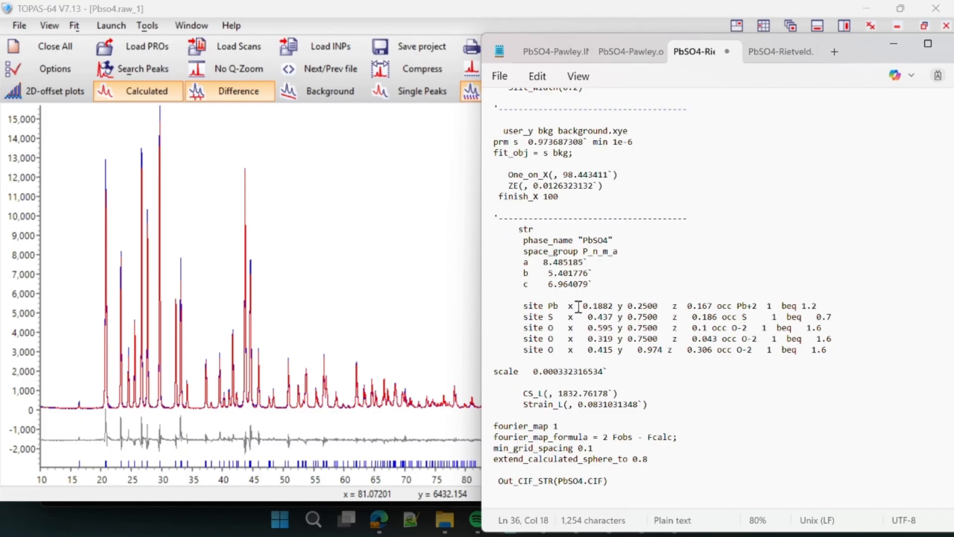
pyautogui.click(271, 263)
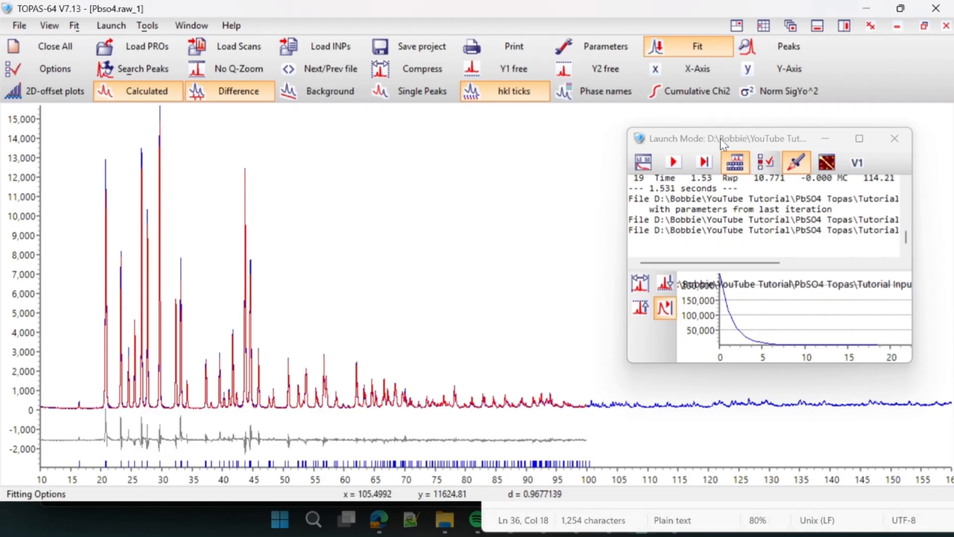
pyautogui.click(672, 162)
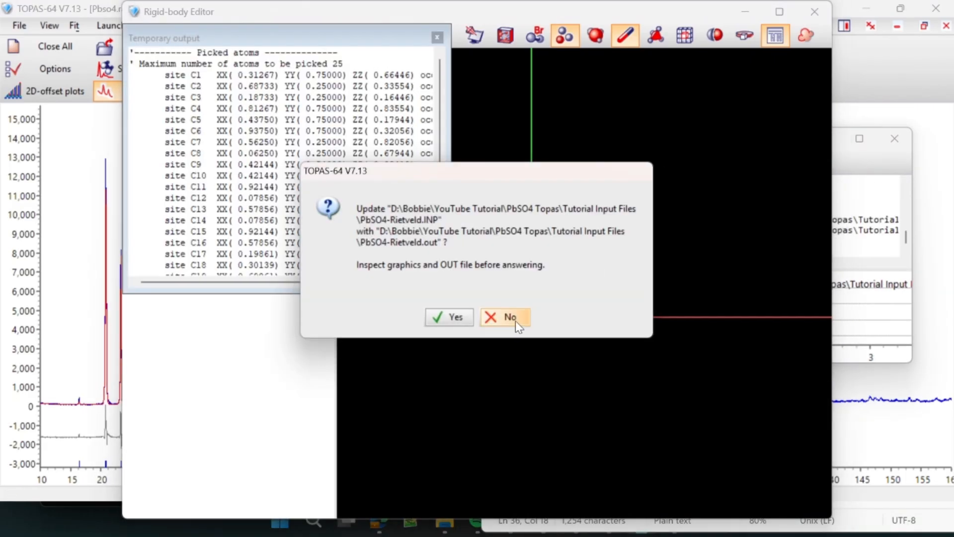
pyautogui.click(512, 318)
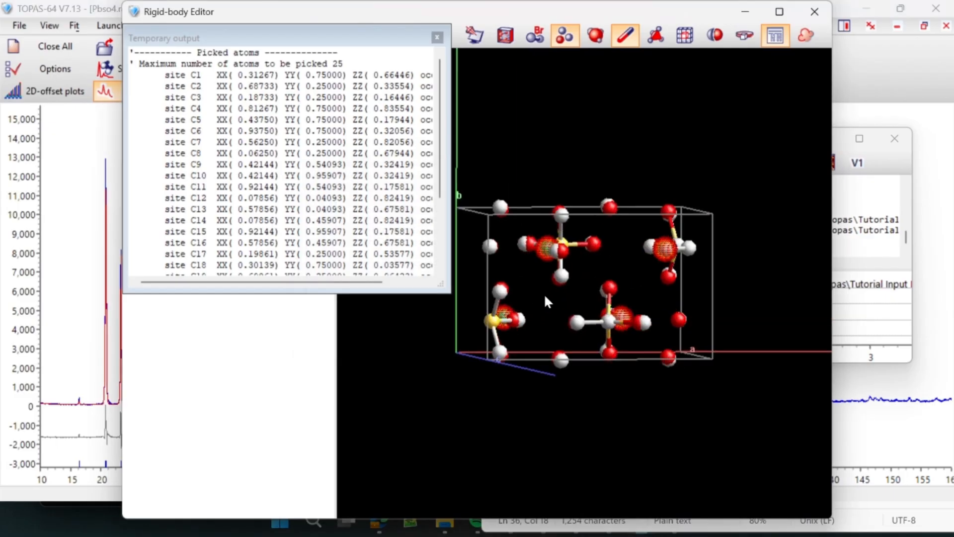
# Close the picked-atoms output, open the Cloud settings, enable 2 Pt and set the Fourier cloud's scale to 0.13.
pyautogui.moveTo(545, 298); pyautogui.dragTo(536, 274)
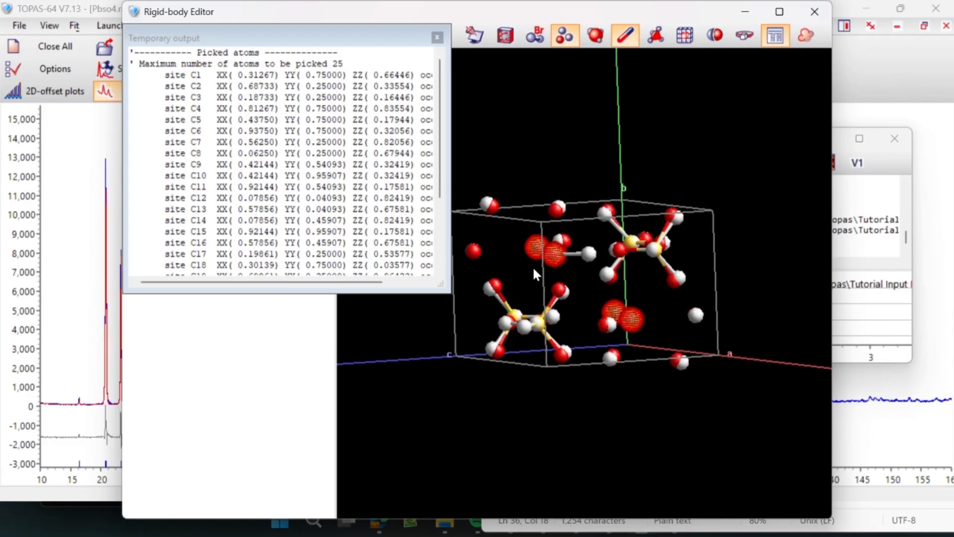
pyautogui.click(437, 37)
pyautogui.click(802, 40)
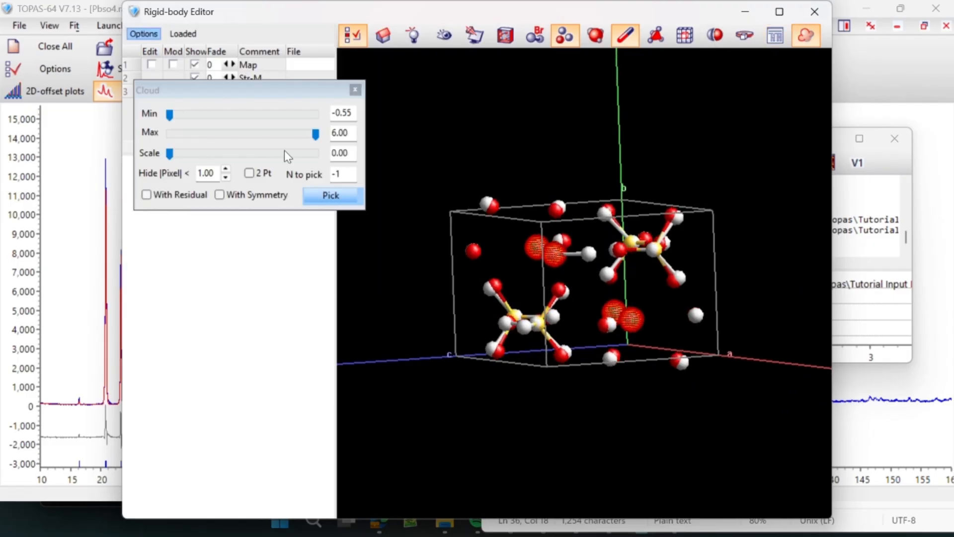
pyautogui.click(249, 173)
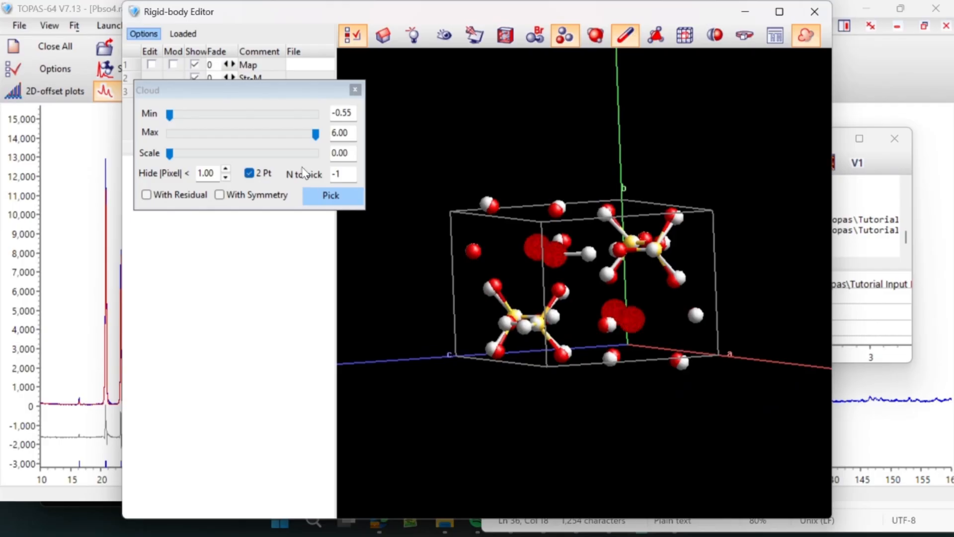
pyautogui.moveTo(169, 154); pyautogui.dragTo(190, 166)
# Set the number of atoms to pick to 25, pick them from the Fourier cloud, and close the resulting list.
pyautogui.doubleClick(349, 176)
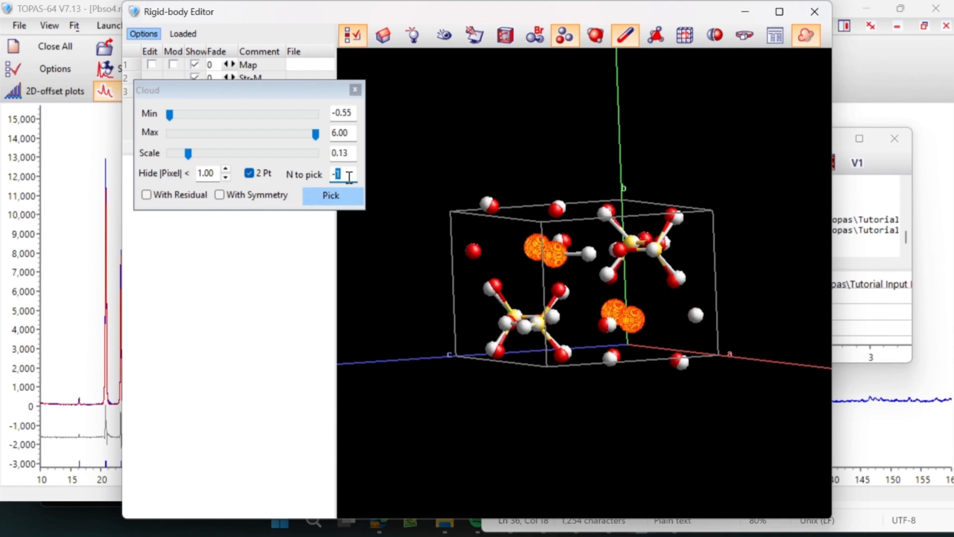
pyautogui.write('25')
pyautogui.click(331, 195)
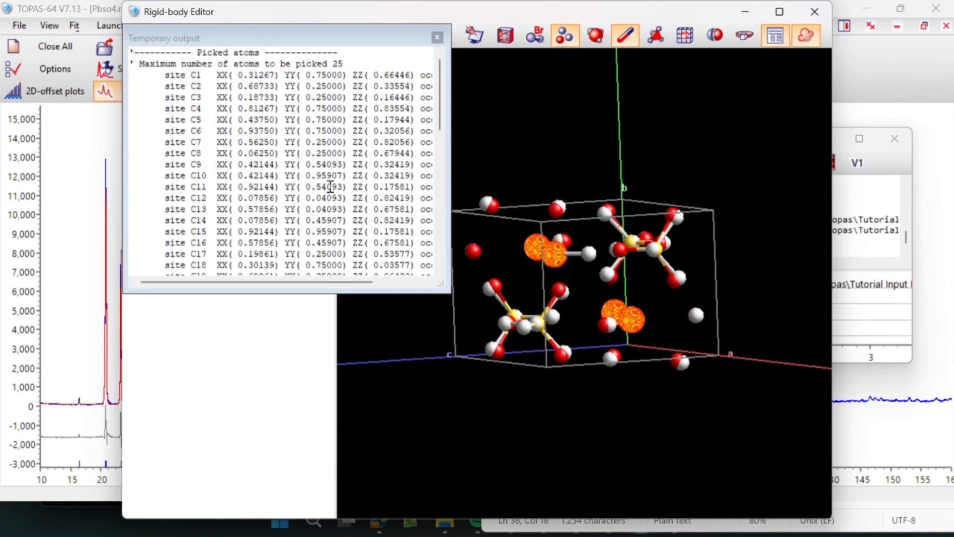
pyautogui.click(437, 37)
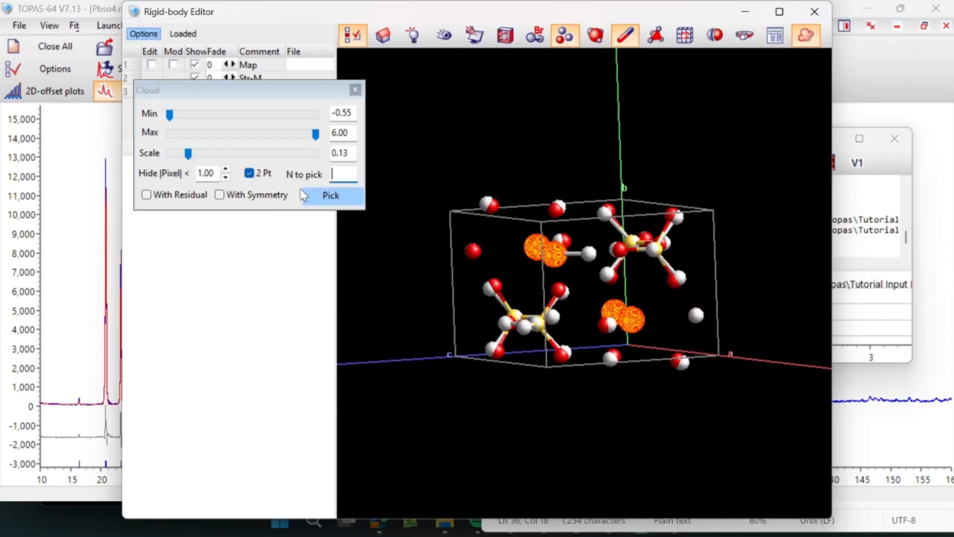
# Set the number of atoms to pick to -1, pick them from the Fourier cloud, and close the resulting list.
pyautogui.write('-1')
pyautogui.click(330, 195)
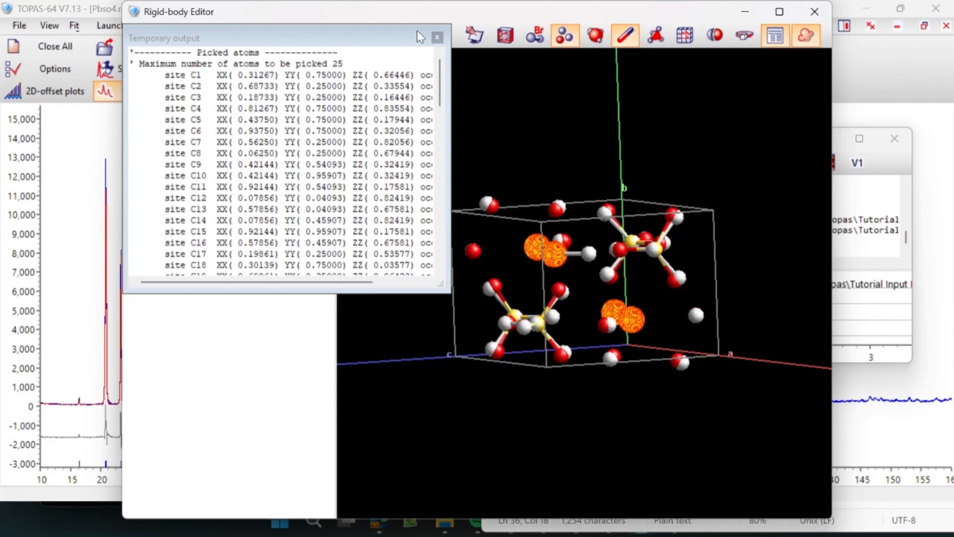
pyautogui.click(437, 37)
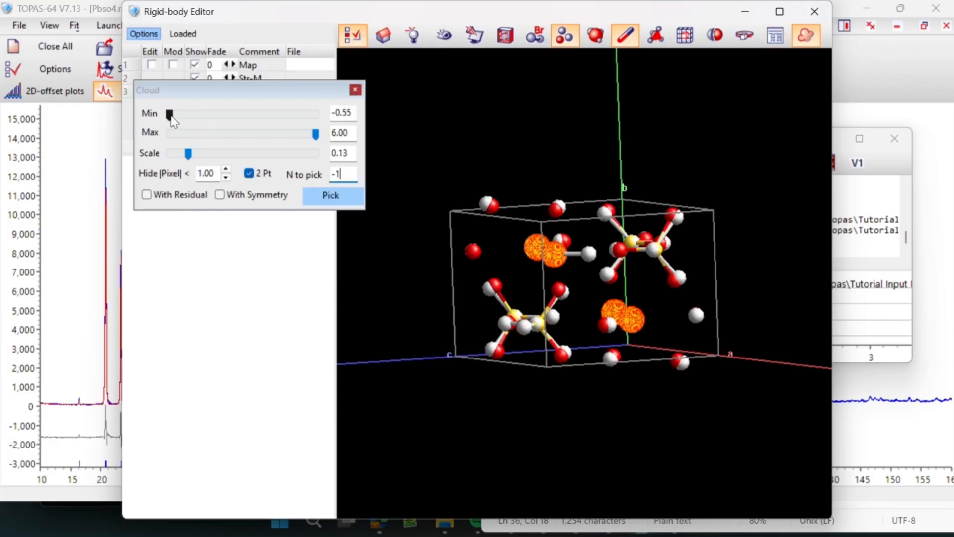
# Lower the cloud's Hide |Pixel| threshold to 0.10, raise its scale to 1.00, and view the unit cell from different angles.
pyautogui.moveTo(171, 118); pyautogui.dragTo(160, 133)
pyautogui.moveTo(318, 141)
pyautogui.mouseDown()
pyautogui.moveTo(177, 130)
pyautogui.moveTo(326, 142)
pyautogui.mouseUp()
pyautogui.click(226, 179)
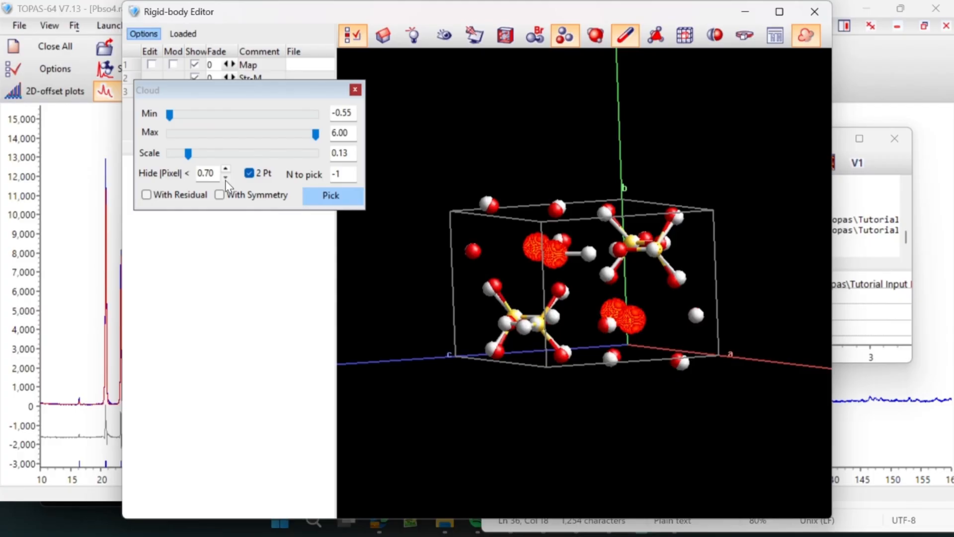
pyautogui.click(226, 179)
pyautogui.click(226, 179)
pyautogui.click(226, 179)
pyautogui.click(225, 168)
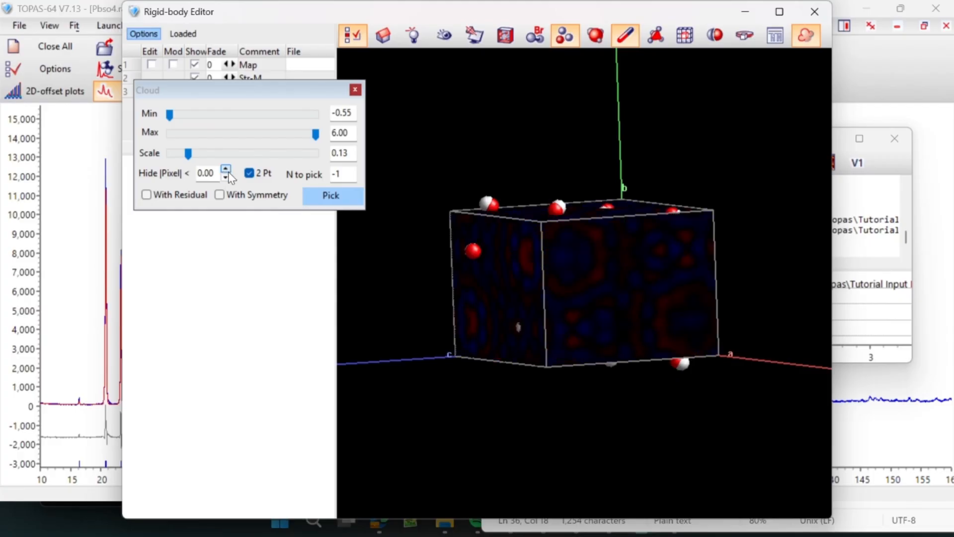
pyautogui.click(226, 177)
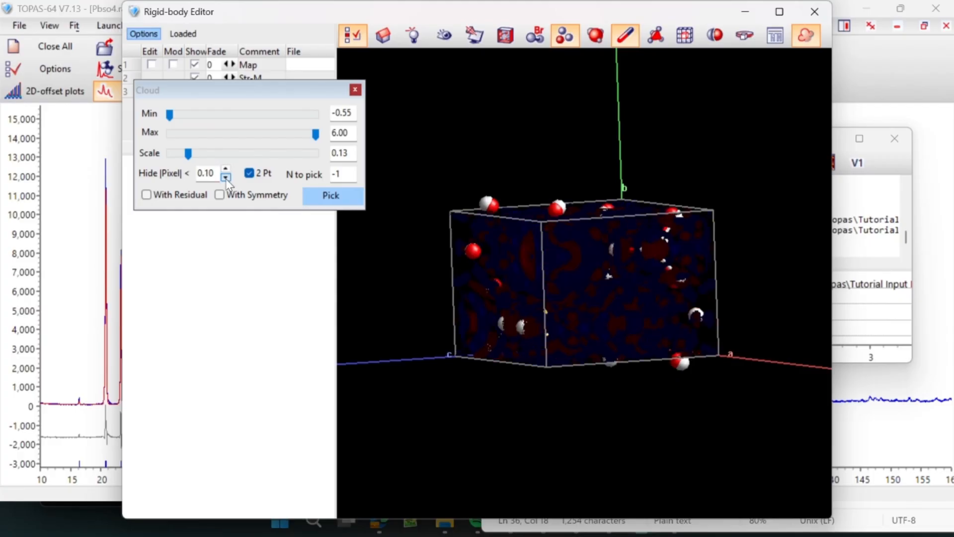
pyautogui.moveTo(190, 156); pyautogui.dragTo(350, 151)
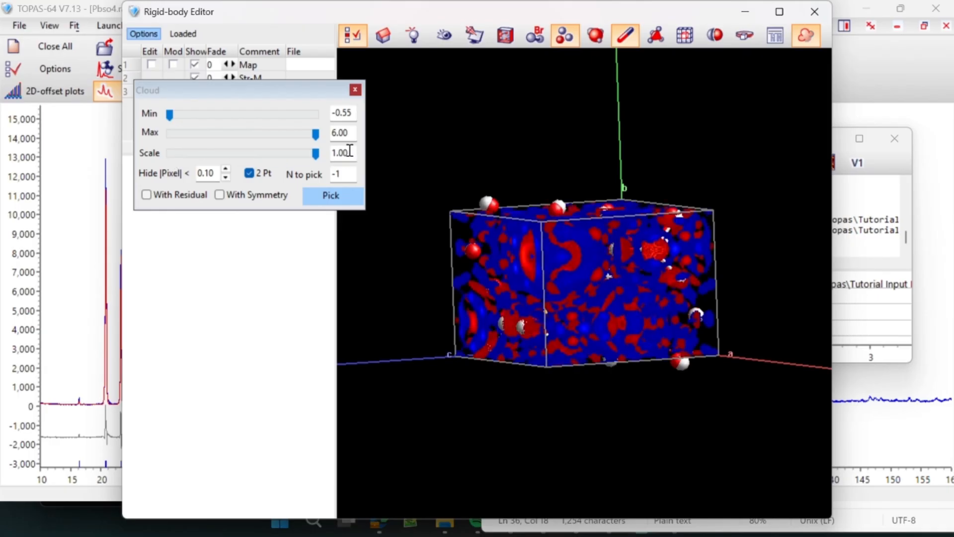
pyautogui.moveTo(542, 252); pyautogui.dragTo(637, 249)
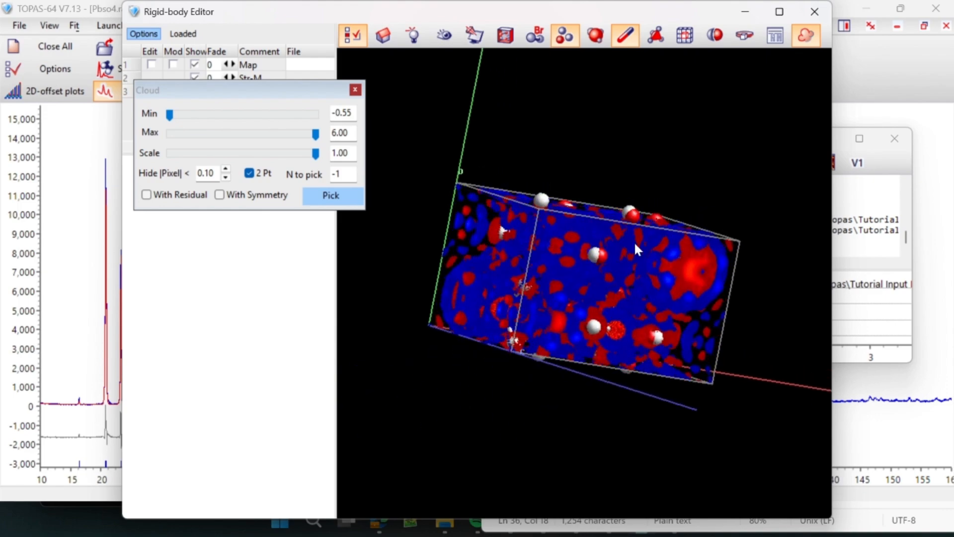
pyautogui.moveTo(531, 251); pyautogui.dragTo(565, 275)
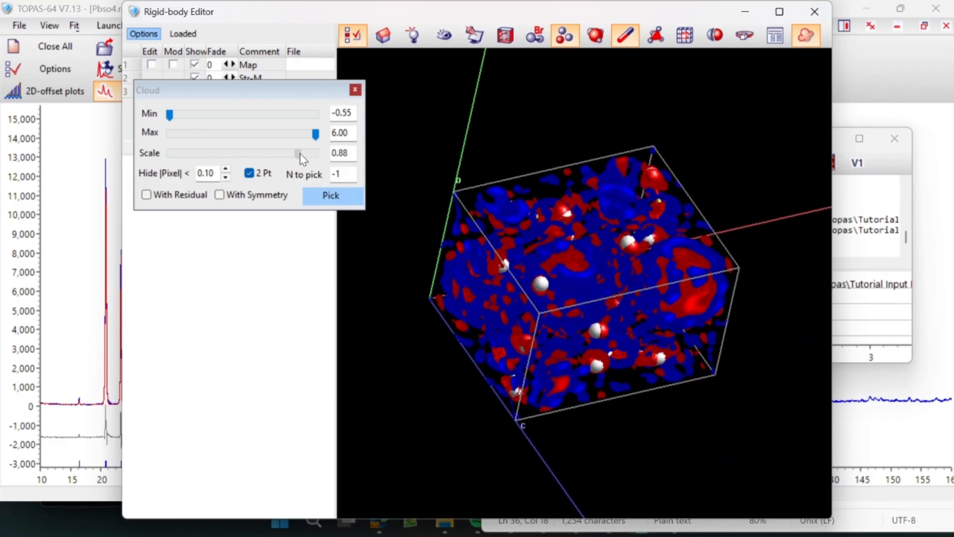
# Set the cloud's Hide |Pixel| threshold to 0.20 with the scale at 1.00, and inspect the map around the atoms.
pyautogui.moveTo(301, 158); pyautogui.dragTo(314, 162)
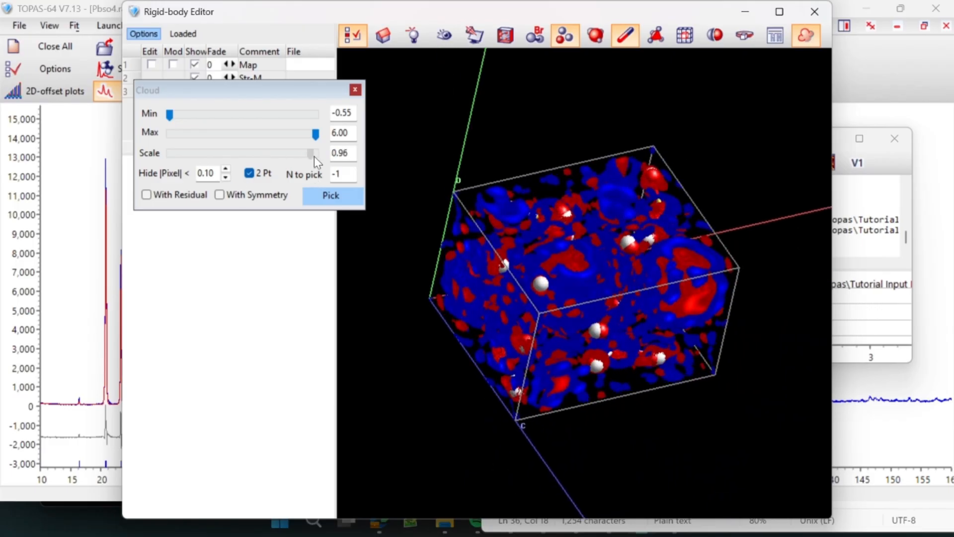
pyautogui.click(226, 169)
pyautogui.click(226, 169)
pyautogui.click(226, 177)
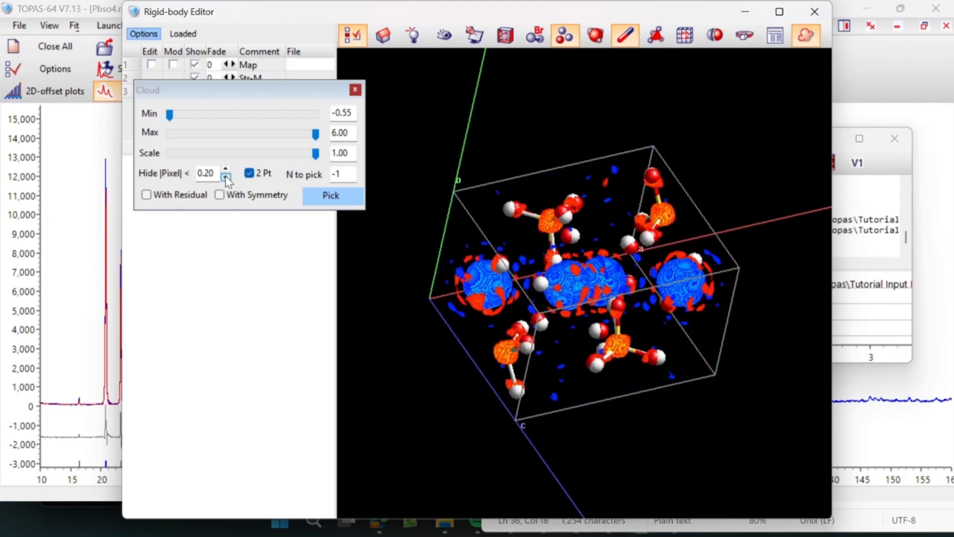
pyautogui.click(226, 177)
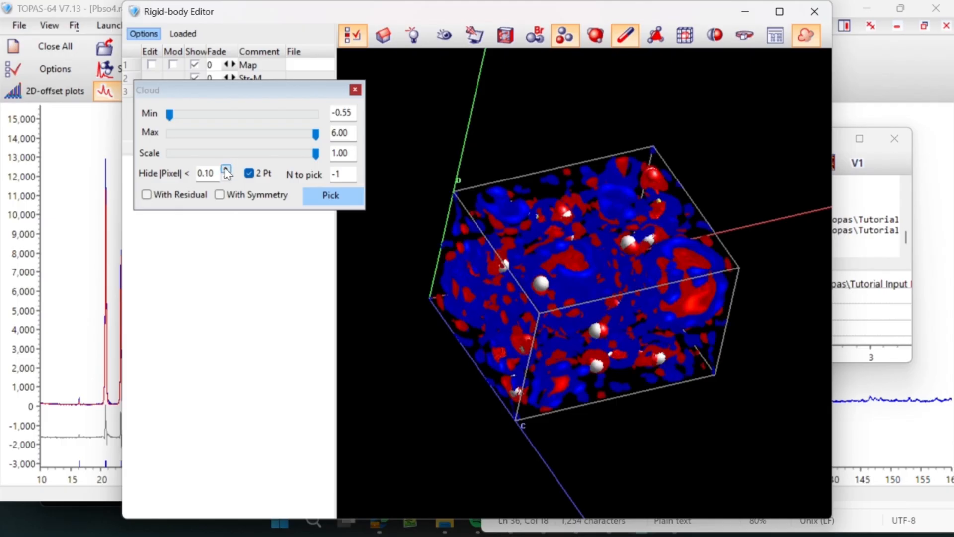
pyautogui.click(226, 169)
pyautogui.moveTo(547, 234); pyautogui.dragTo(674, 315)
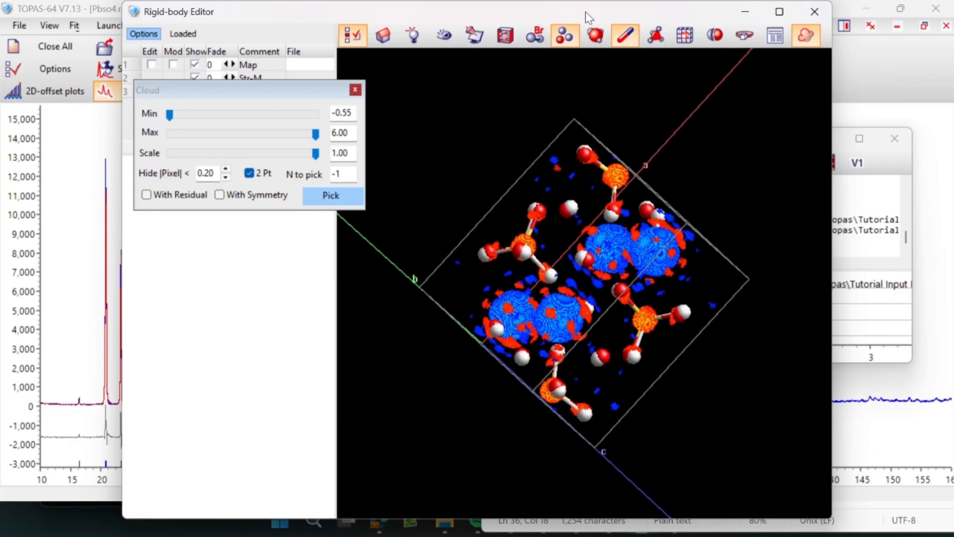
# Switch to the PbSO4-Rietveld INP file in Notepad, add @ flags to the Pb site's x and z coordinates, and save it.
pyautogui.moveTo(585, 11); pyautogui.dragTo(633, 68)
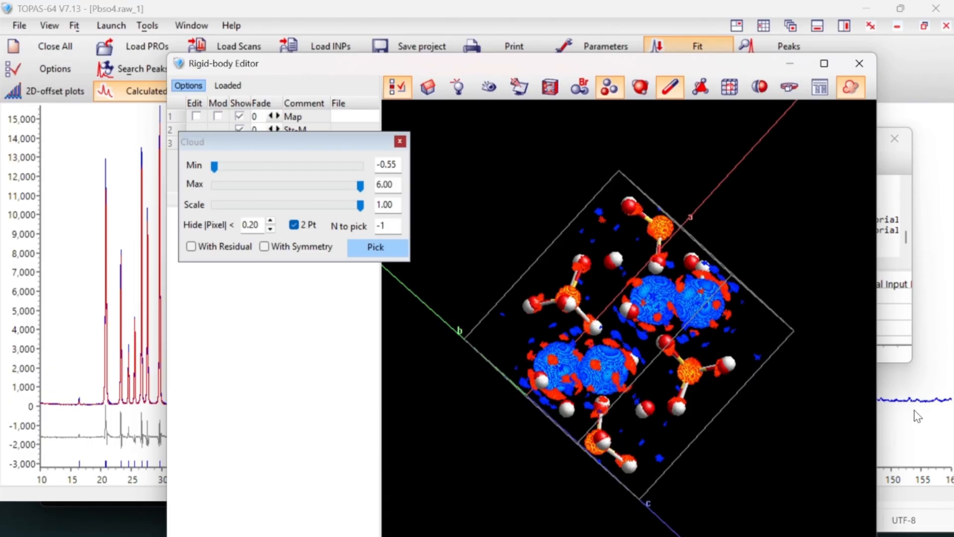
pyautogui.moveTo(356, 519)
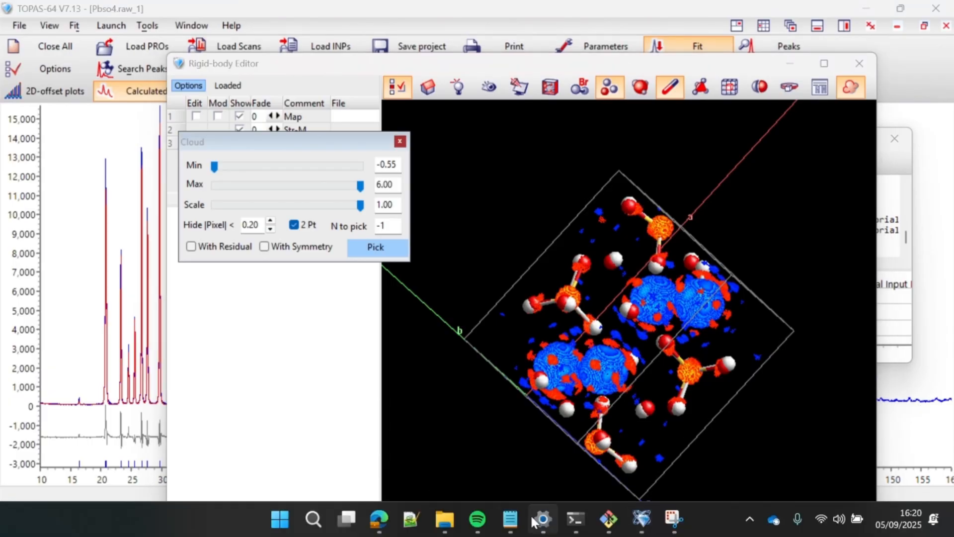
pyautogui.moveTo(510, 520)
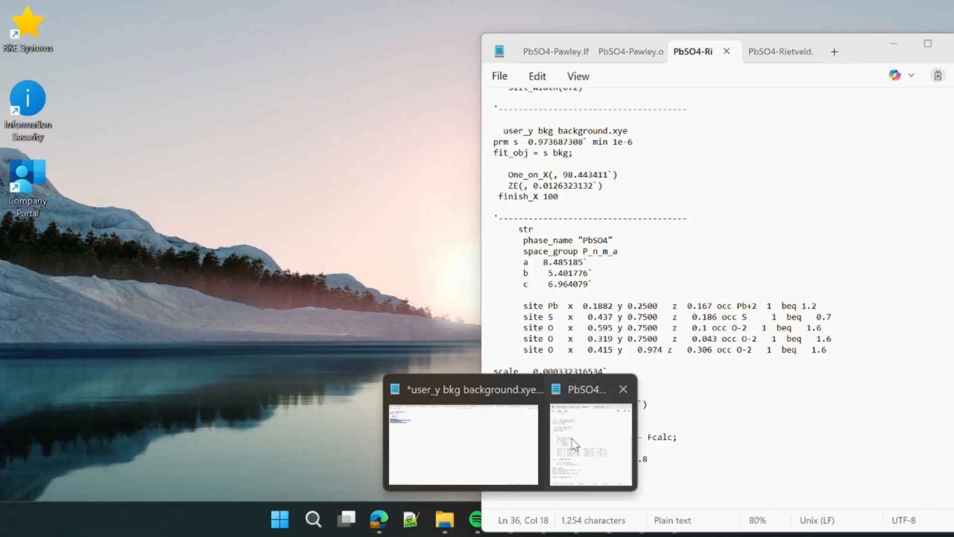
pyautogui.click(574, 443)
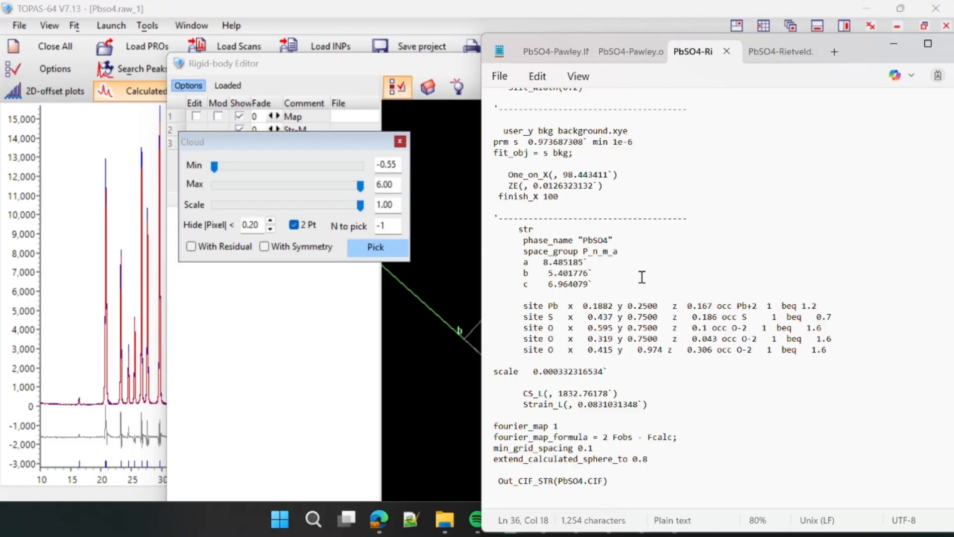
pyautogui.write('@')
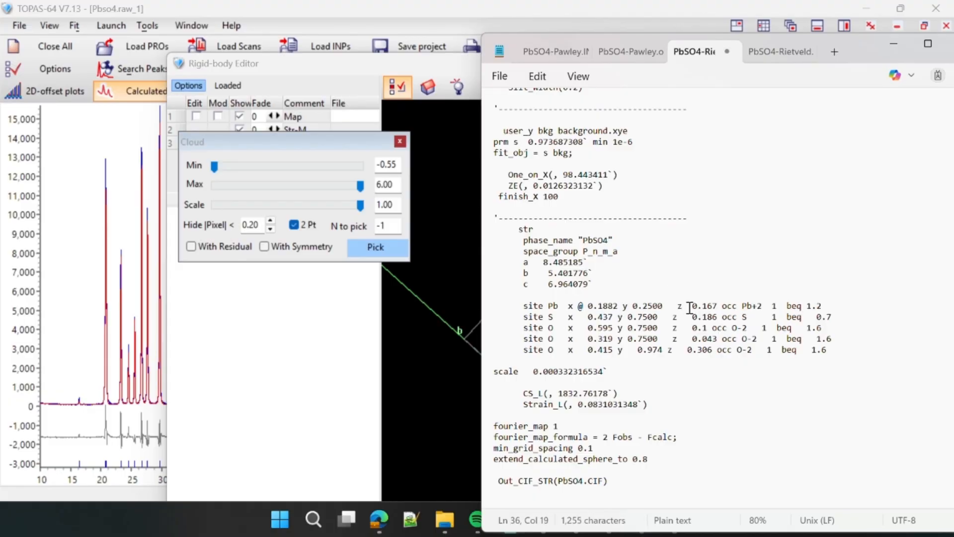
pyautogui.click(633, 307)
pyautogui.moveTo(665, 306); pyautogui.dragTo(623, 306)
pyautogui.click(687, 307)
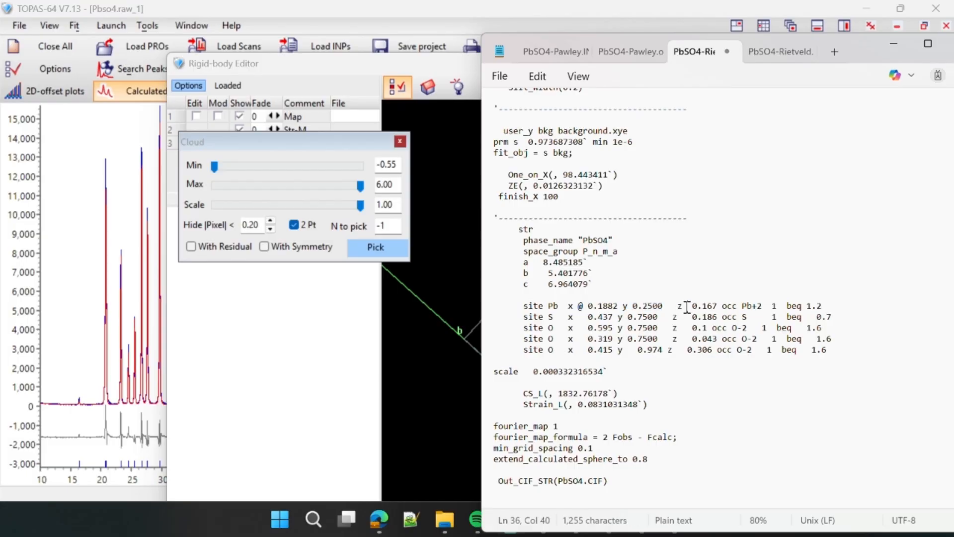
pyautogui.write('@')
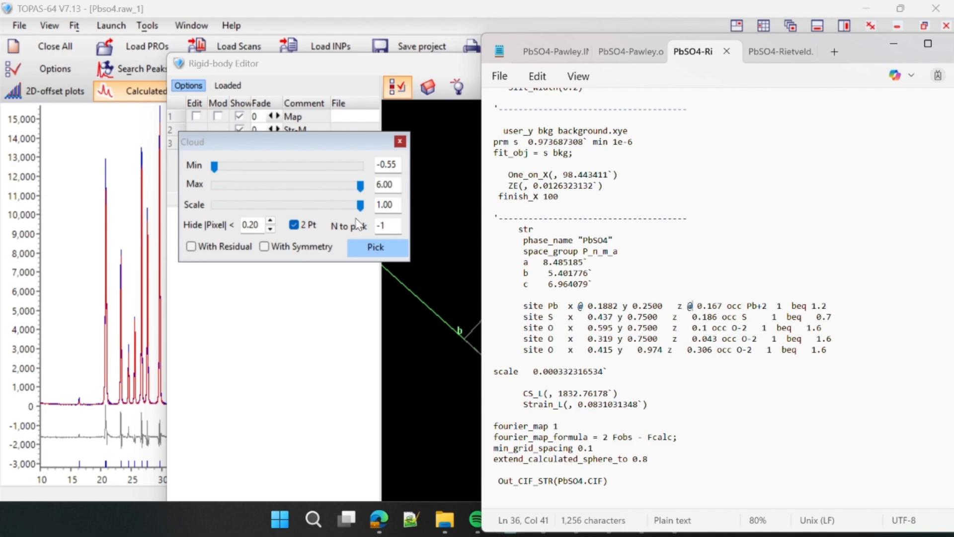
# Return to TOPAS, move the Rigid-body Editor aside, run the refinement, and decline updating the INP file from the OUT file.
pyautogui.click(119, 311)
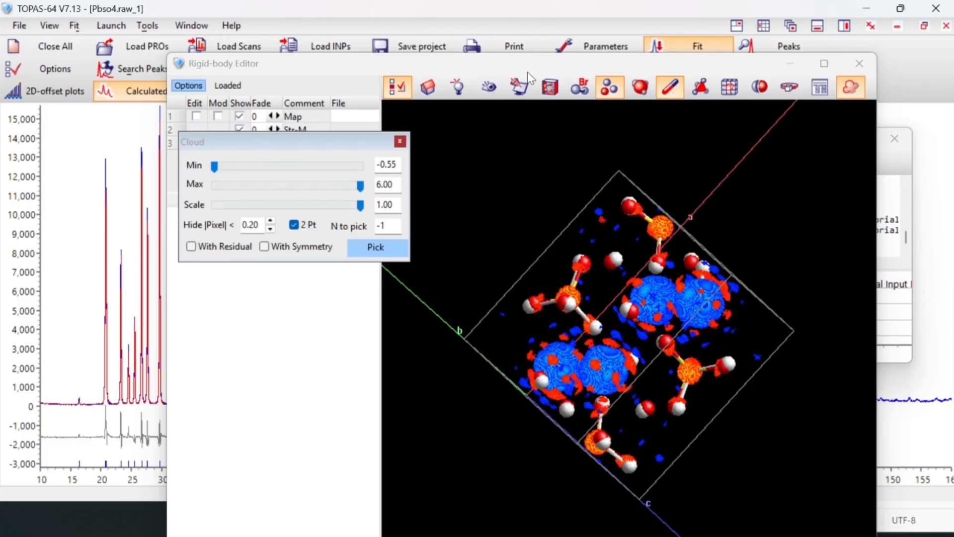
pyautogui.moveTo(170, 54); pyautogui.dragTo(470, 299)
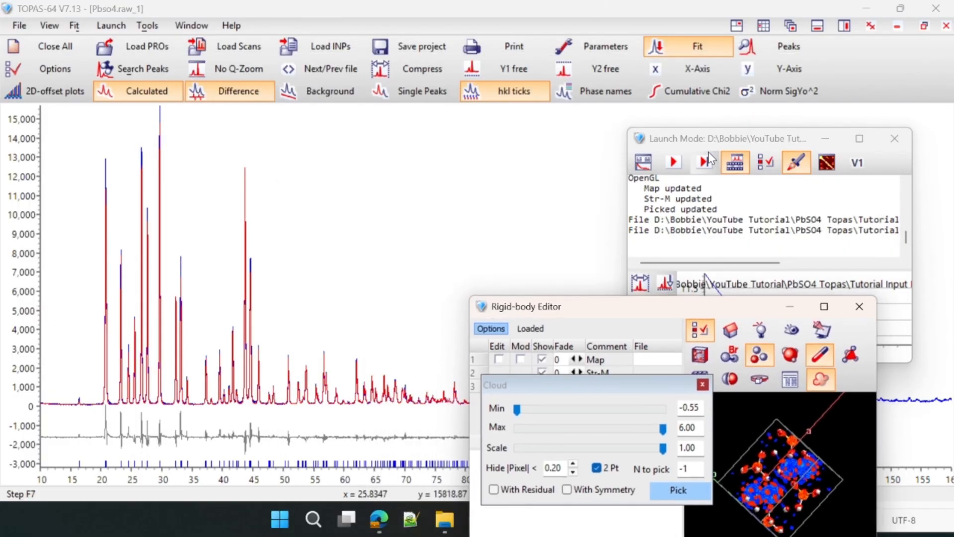
pyautogui.moveTo(547, 306); pyautogui.dragTo(633, 439)
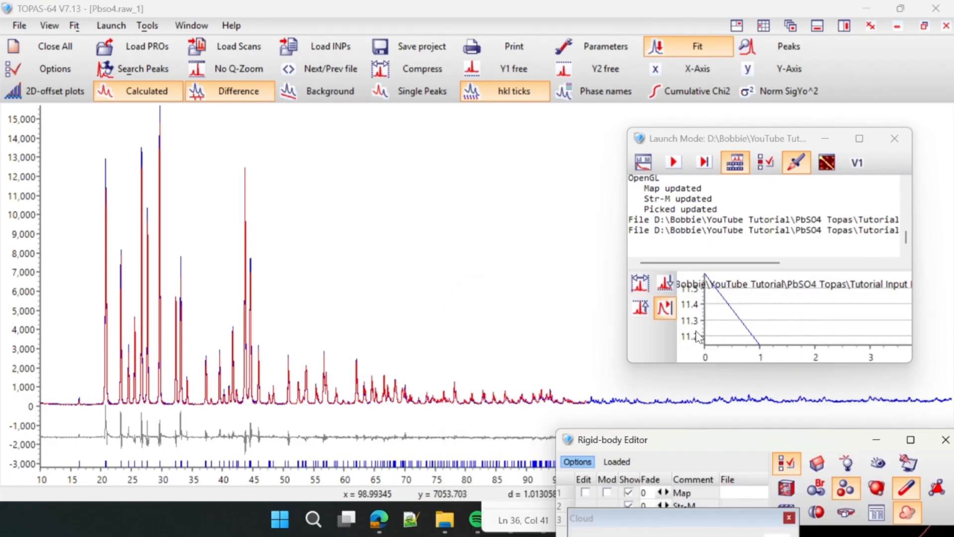
pyautogui.click(675, 168)
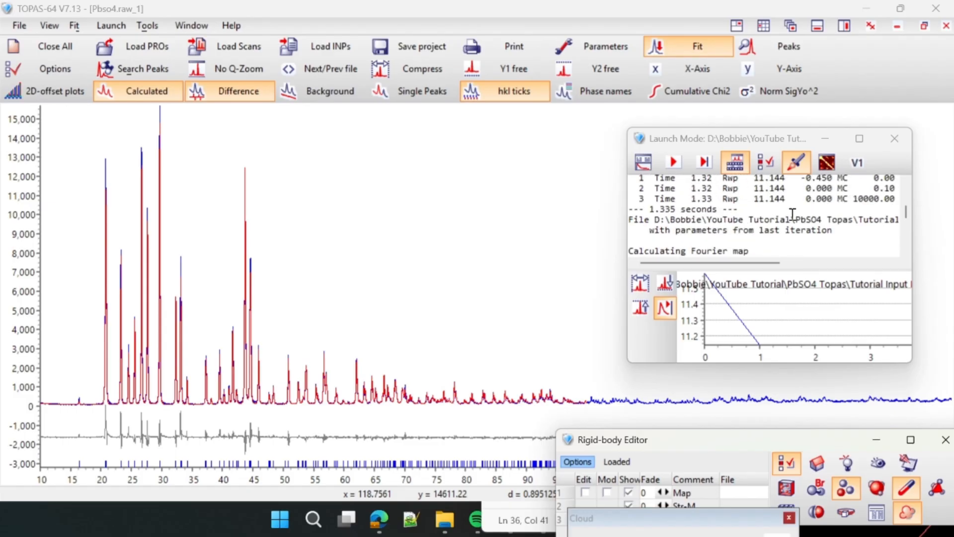
pyautogui.click(675, 161)
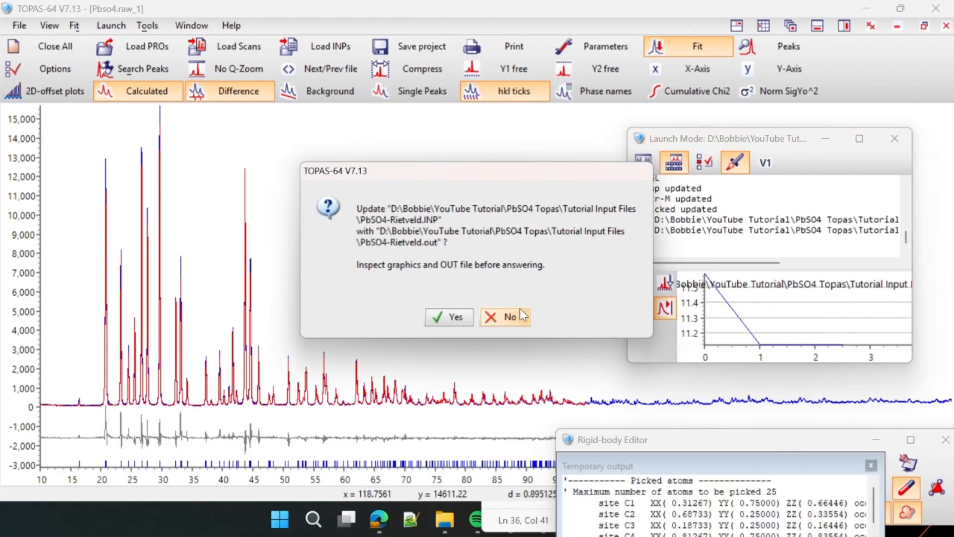
pyautogui.click(521, 311)
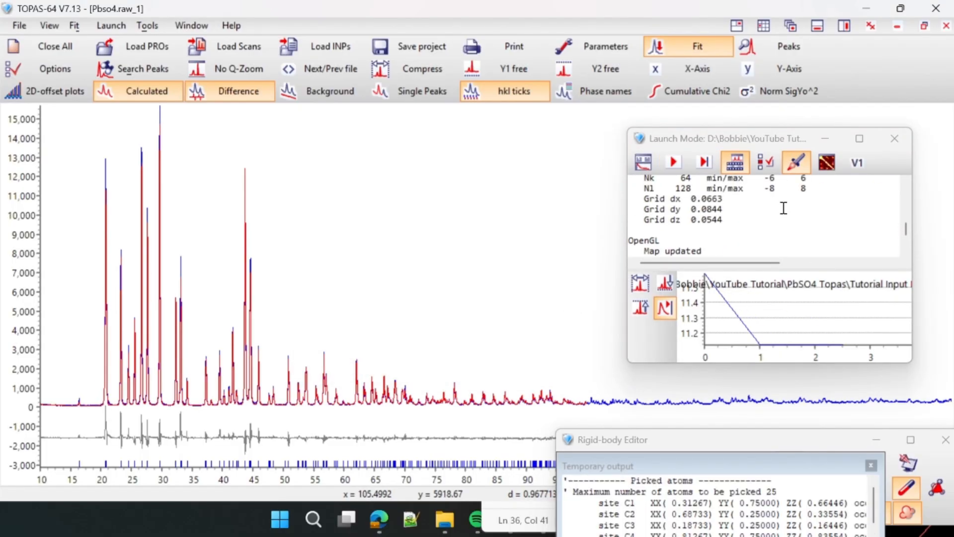
# Review the refinement log's Rwp values and compare the Pb site coordinates in the Rietveld OUT and INP files.
pyautogui.scroll(3, 783, 206)
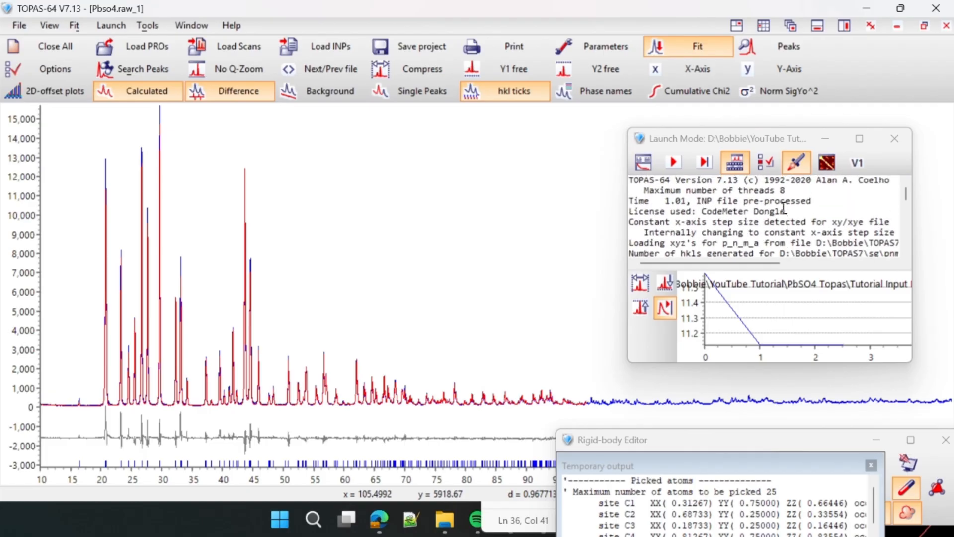
pyautogui.scroll(-6, 784, 207)
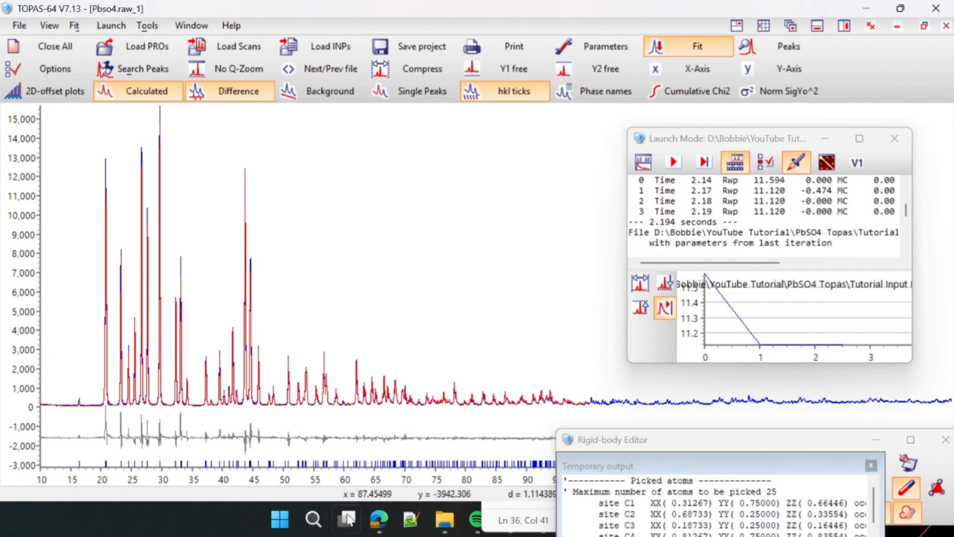
pyautogui.click(517, 519)
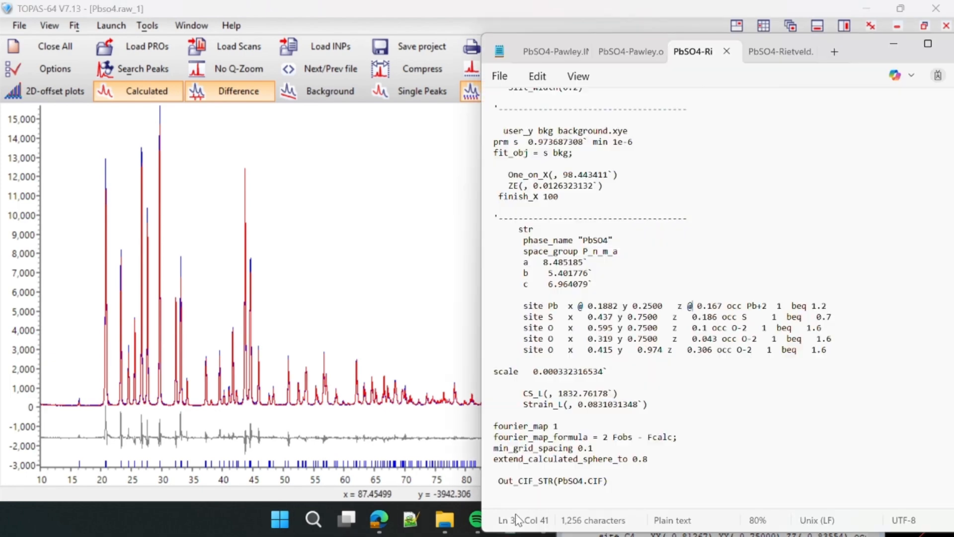
pyautogui.click(778, 53)
pyautogui.scroll(-2, 684, 295)
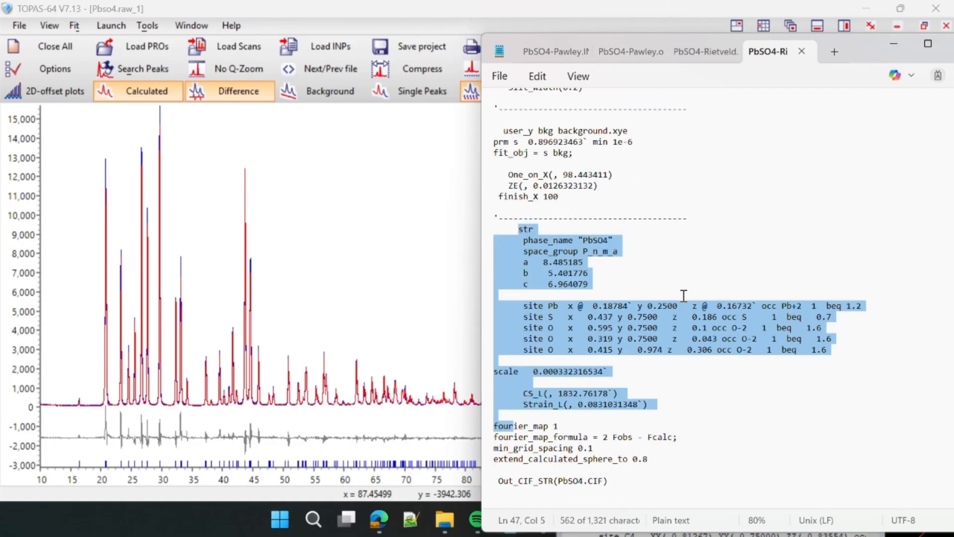
pyautogui.click(684, 295)
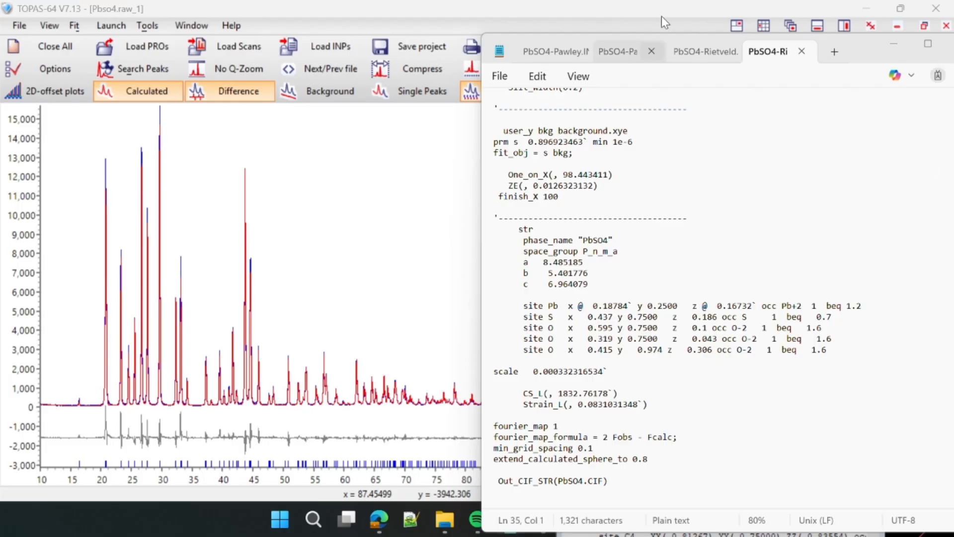
pyautogui.click(698, 58)
pyautogui.moveTo(700, 58); pyautogui.dragTo(764, 55)
# Rerun the refinement in TOPAS and accept updating the Rietveld INP file with the OUT file.
pyautogui.click(414, 226)
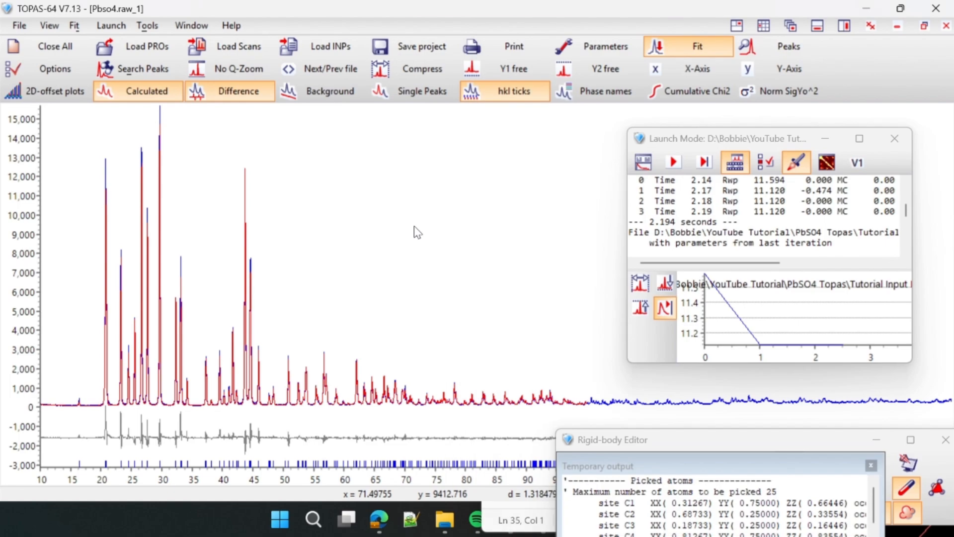
pyautogui.click(675, 162)
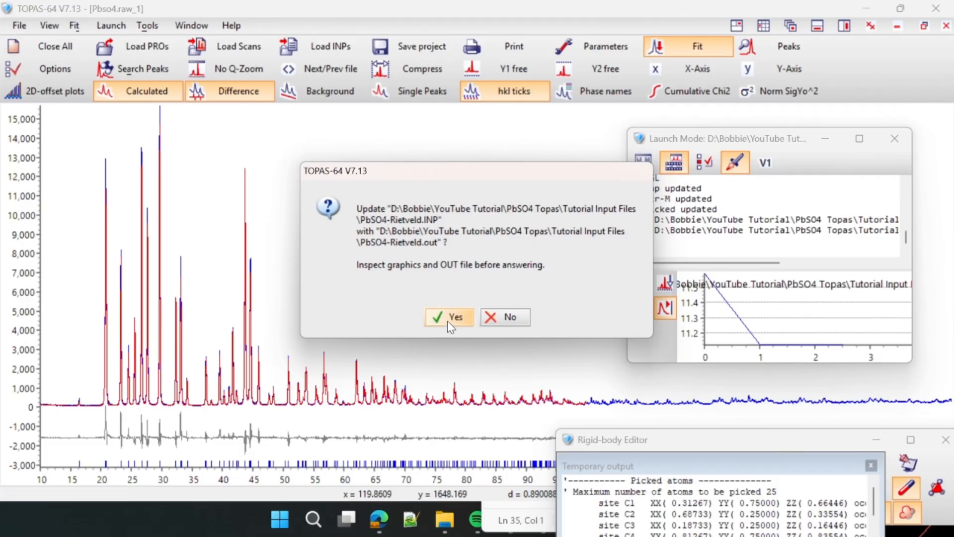
pyautogui.click(450, 323)
# Switch to the PbSO4-Rietveld INP file in Notepad, add an @ flag to the scale parameter, and save it.
pyautogui.click(514, 523)
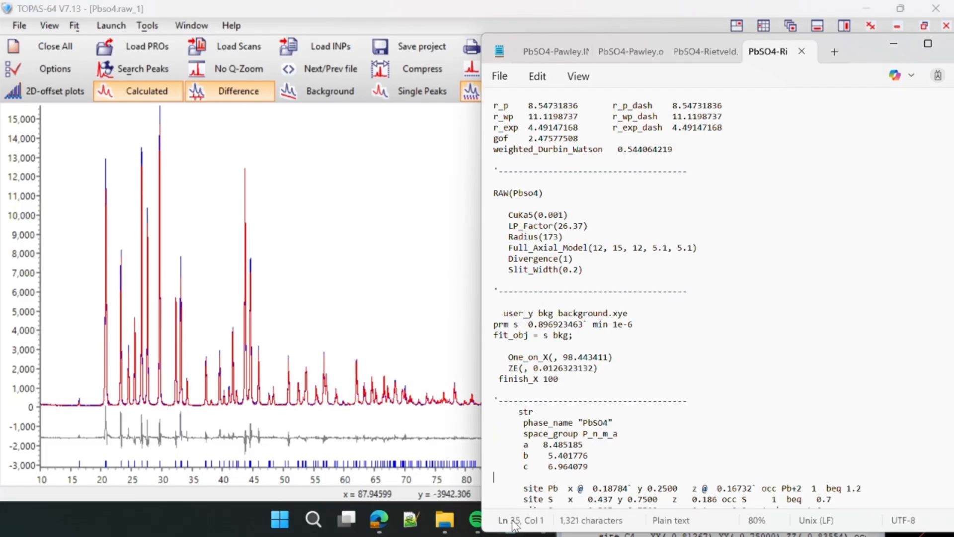
pyautogui.moveTo(765, 52); pyautogui.dragTo(696, 52)
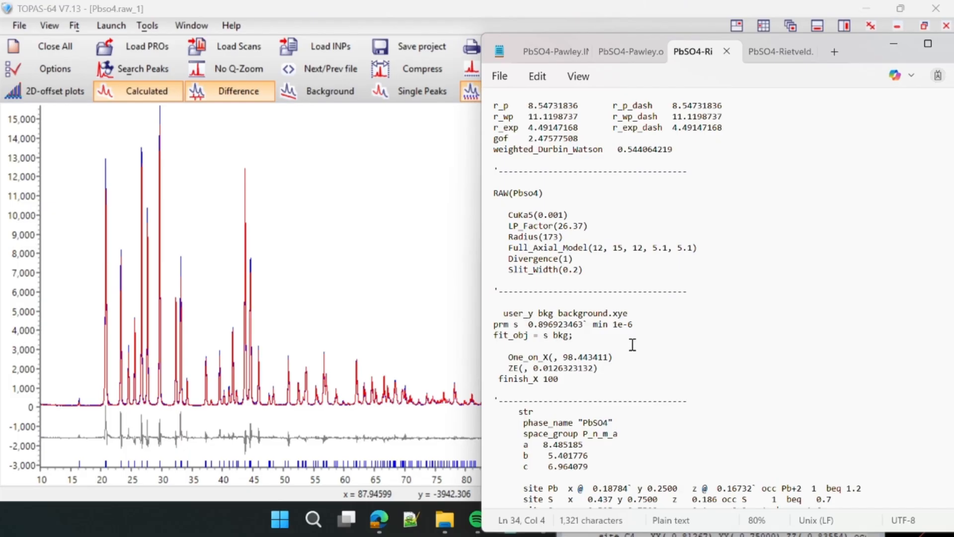
pyautogui.scroll(-6, 632, 345)
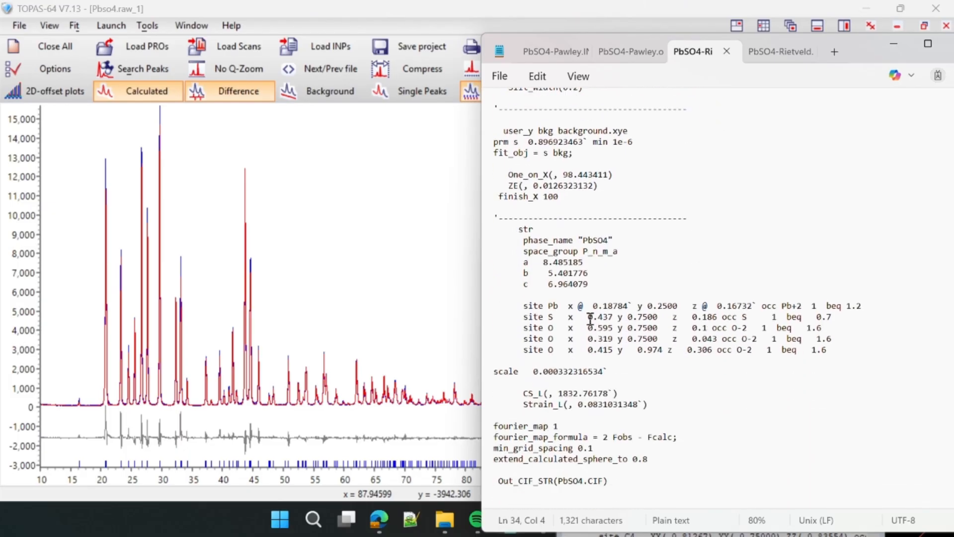
pyautogui.click(582, 305)
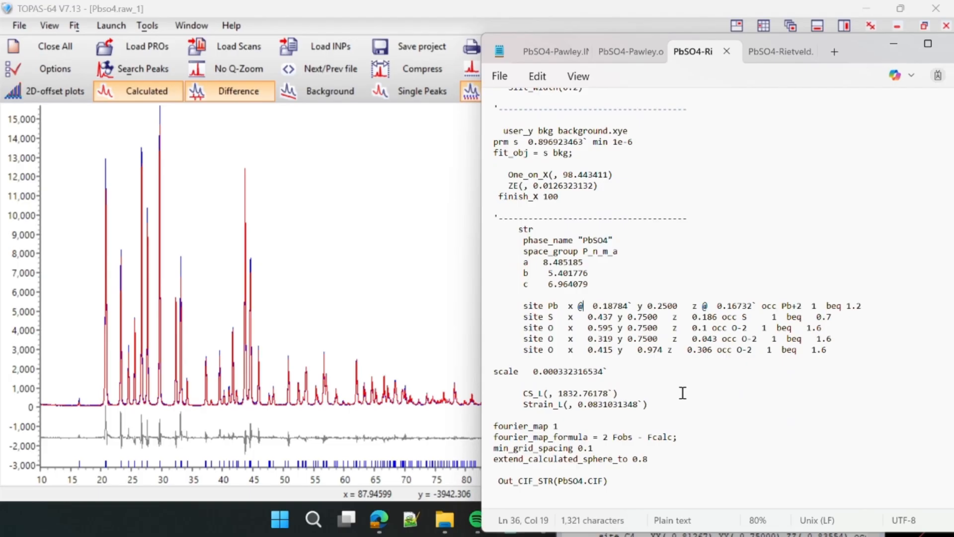
pyautogui.click(525, 372)
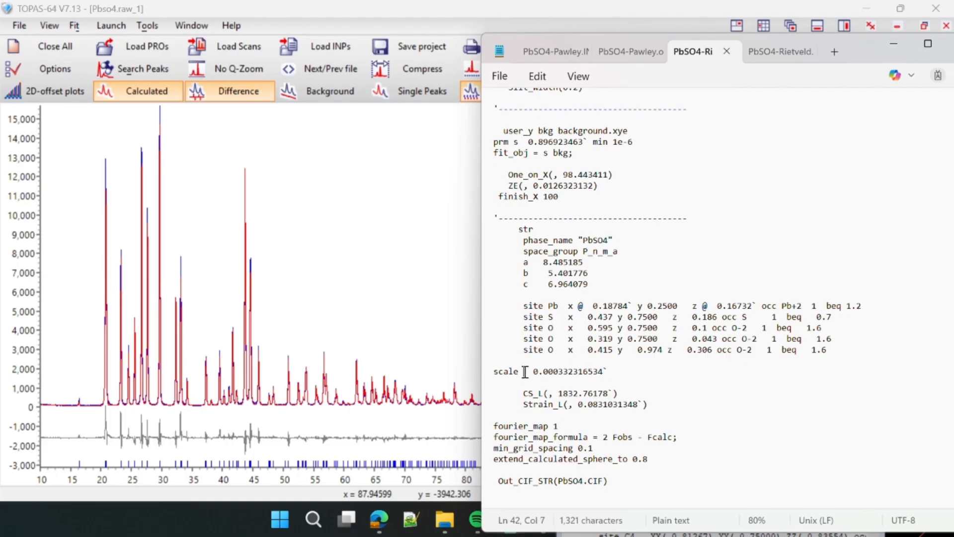
pyautogui.write('@')
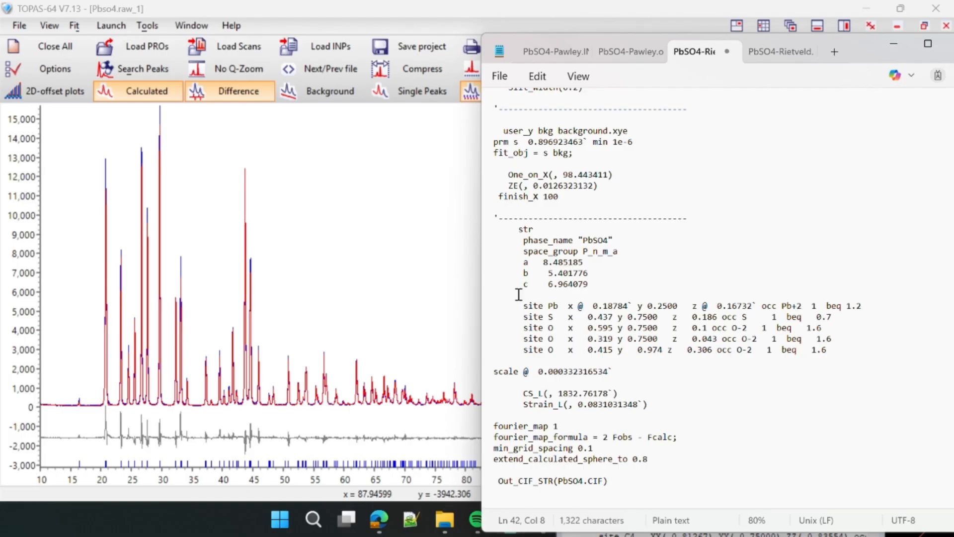
# Return to TOPAS, run the refinement with the scale flagged, and decline updating the INP file from the OUT file.
pyautogui.click(464, 281)
pyautogui.click(680, 167)
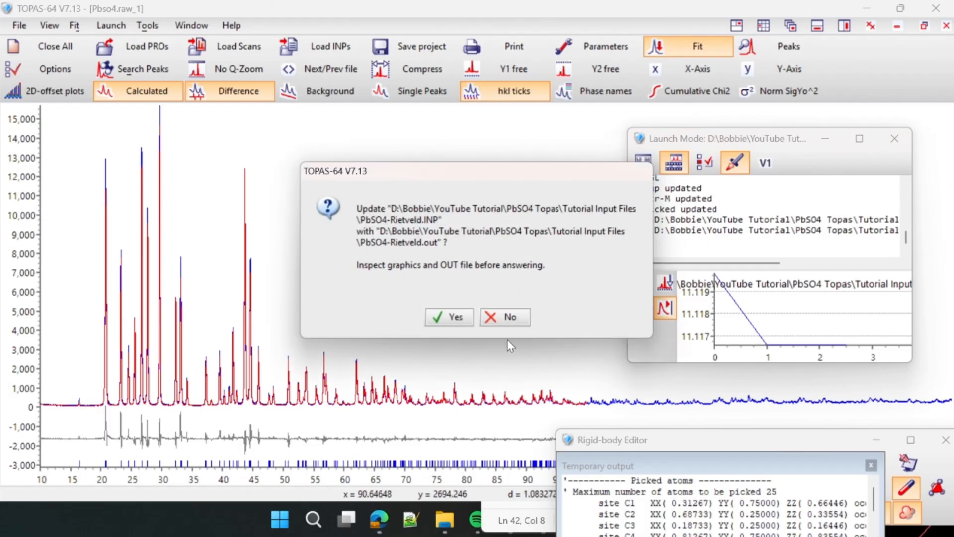
pyautogui.click(510, 317)
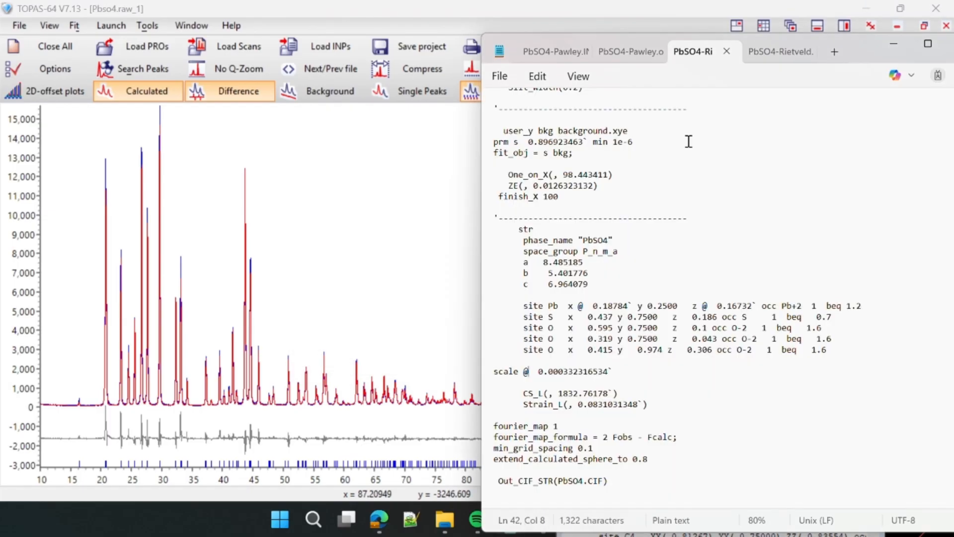
# Compare the scale value in the Rietveld OUT file with the one in the INP file.
pyautogui.click(766, 52)
pyautogui.scroll(-5, 747, 283)
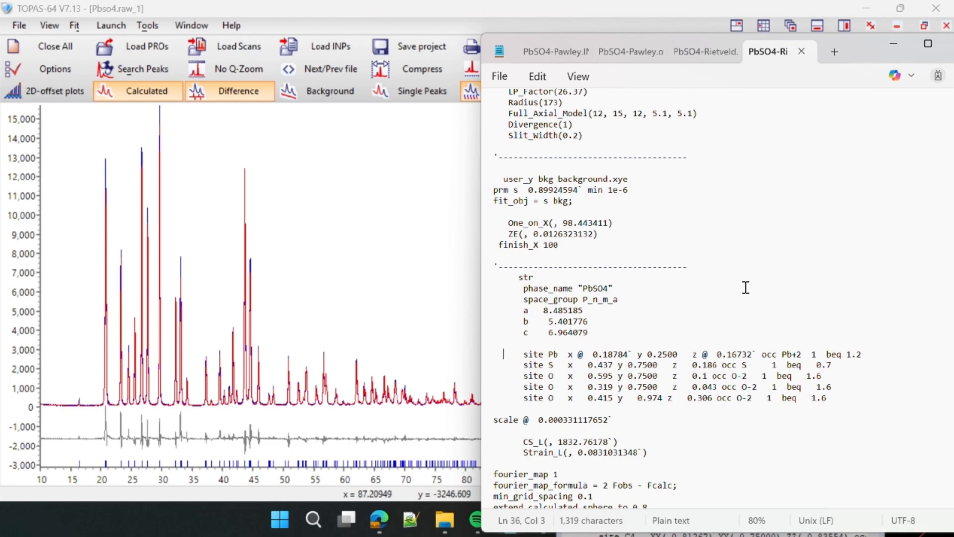
pyautogui.click(711, 51)
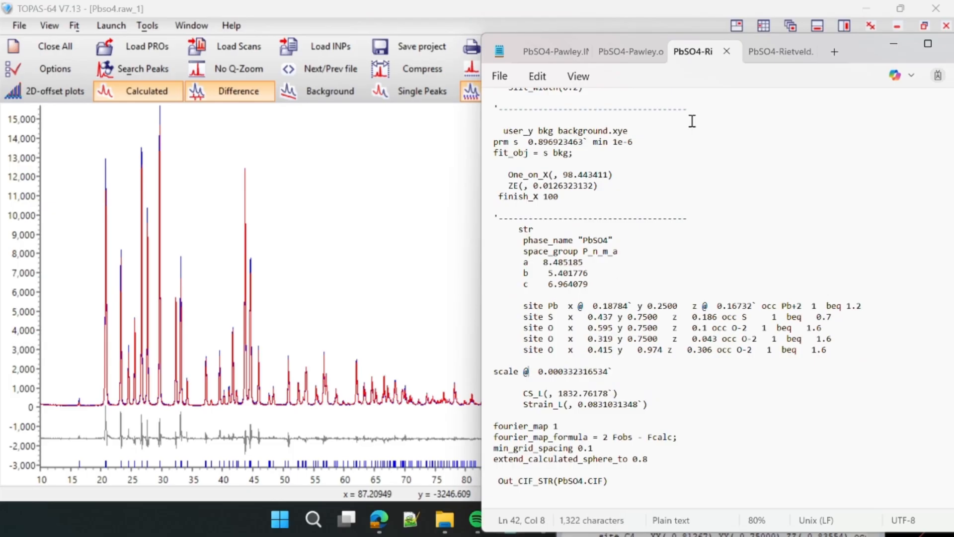
# Run the refinement again in TOPAS and accept updating the Rietveld INP file with the OUT file.
pyautogui.click(457, 277)
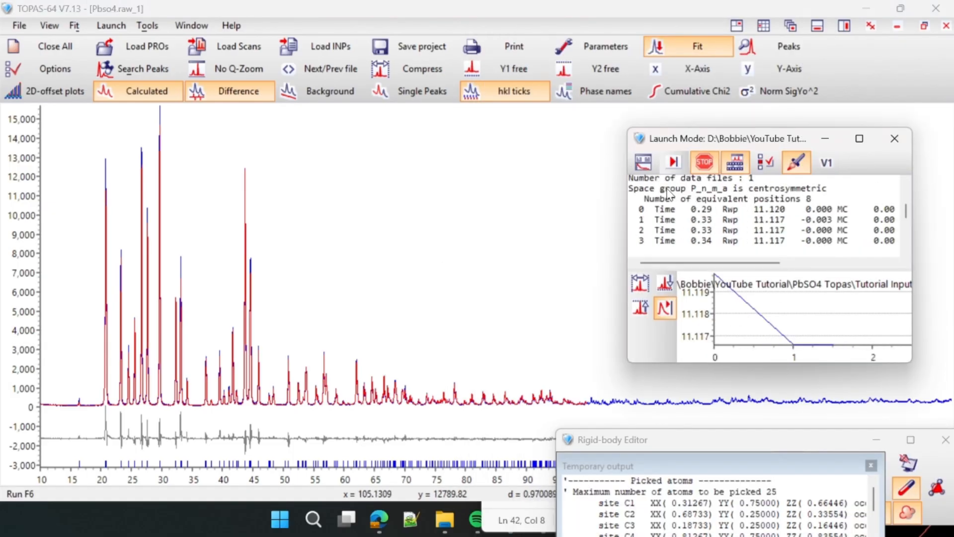
pyautogui.click(434, 314)
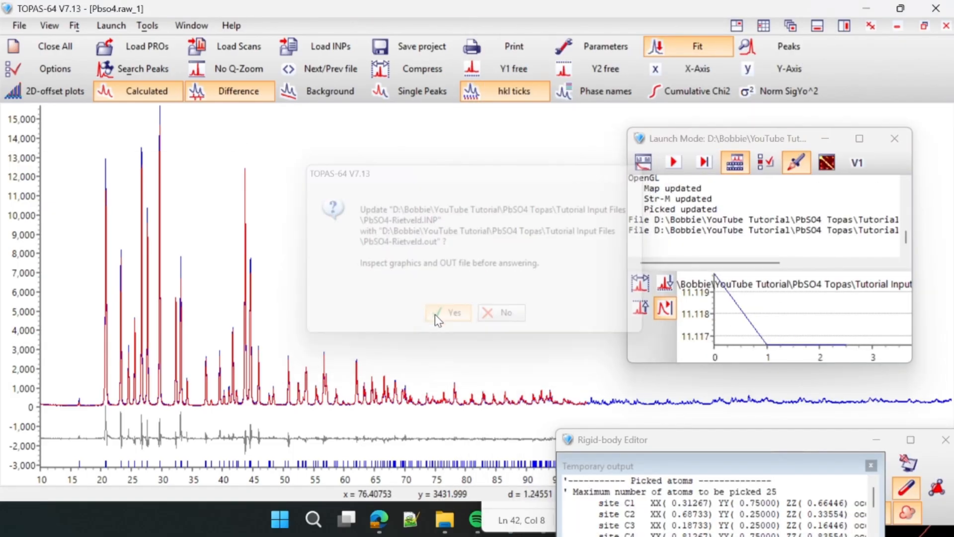
# Switch to the Rietveld INP file in Notepad and remove the @ flags from the Pb site's x and z coordinates.
pyautogui.click(529, 527)
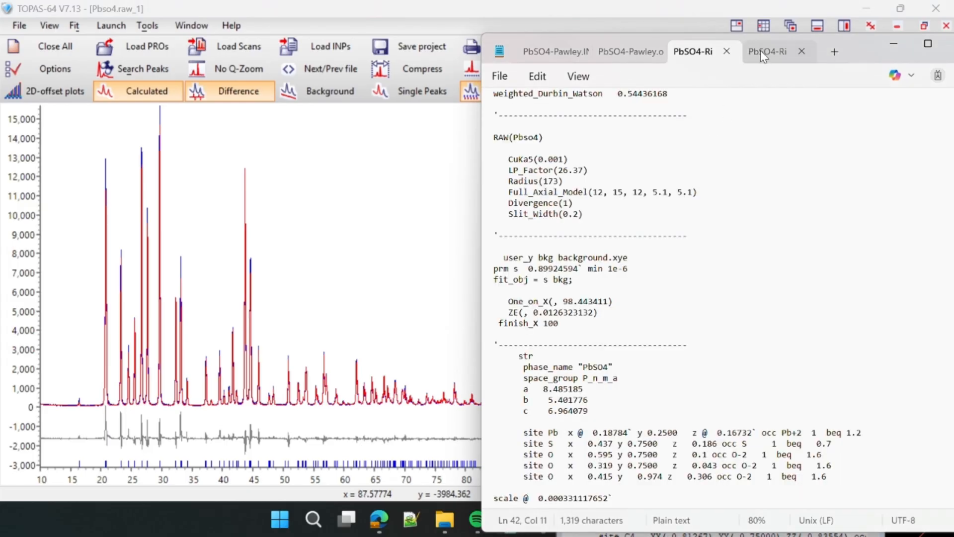
pyautogui.click(582, 432)
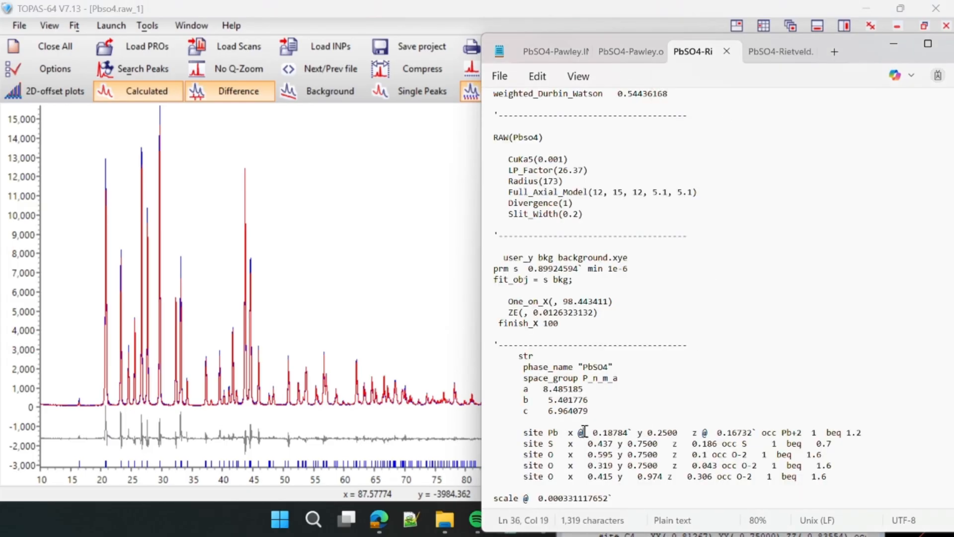
pyautogui.press('BackSpace')
pyautogui.click(702, 433)
pyautogui.press('BackSpace')
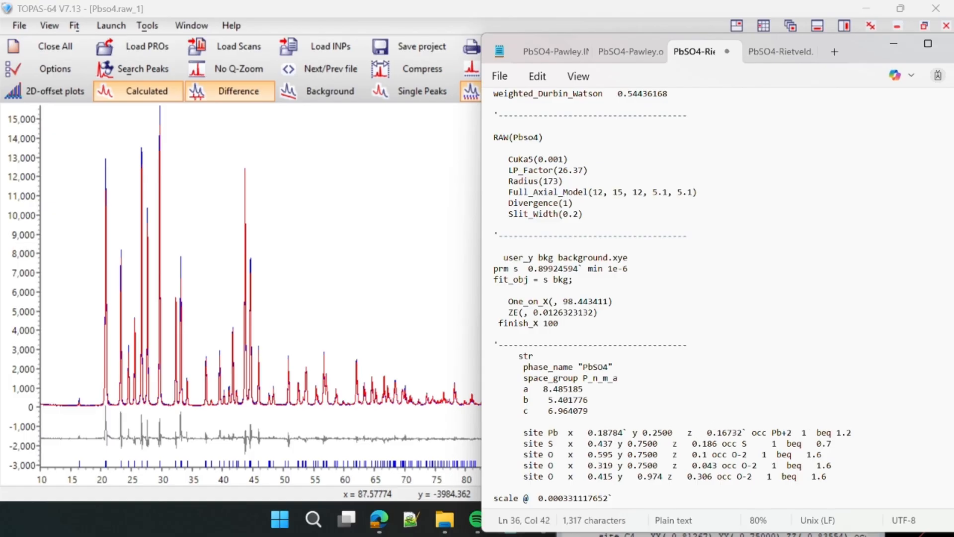
# Add @ flags to the S site's x and z coordinates in the Rietveld INP file.
pyautogui.scroll(-4, 666, 365)
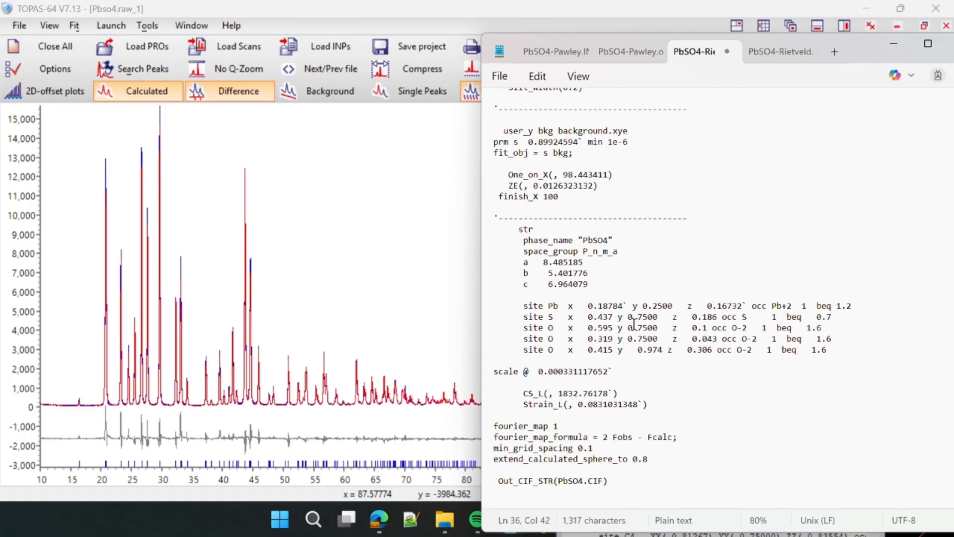
pyautogui.click(579, 316)
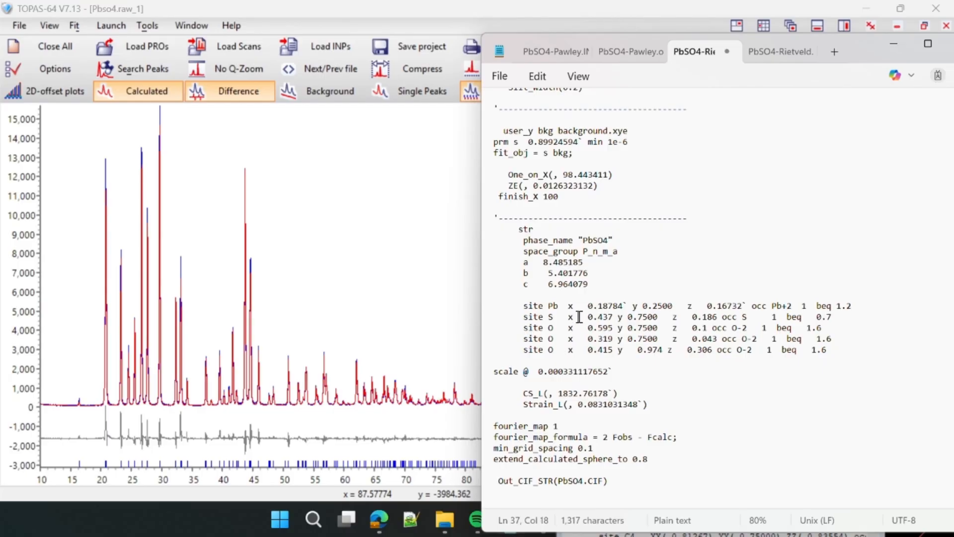
pyautogui.write('@')
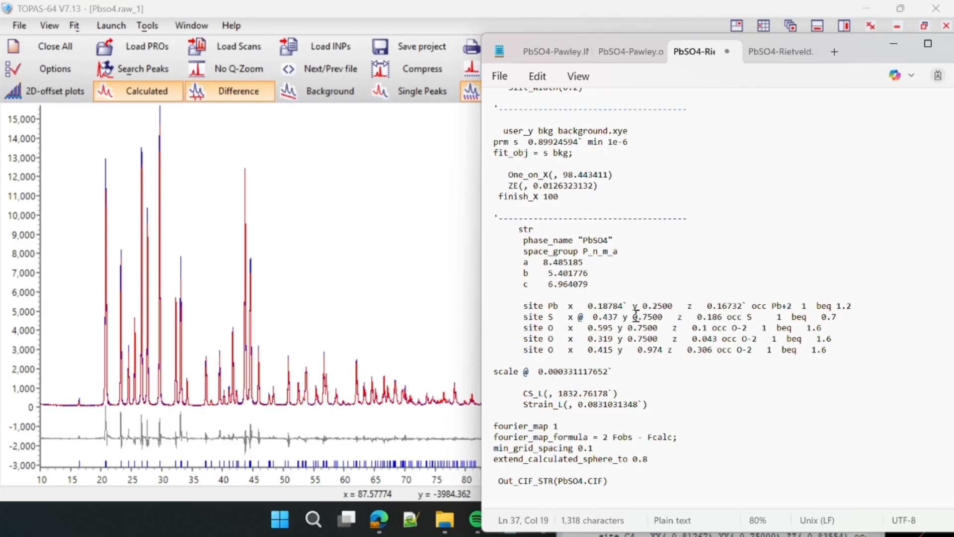
pyautogui.click(691, 317)
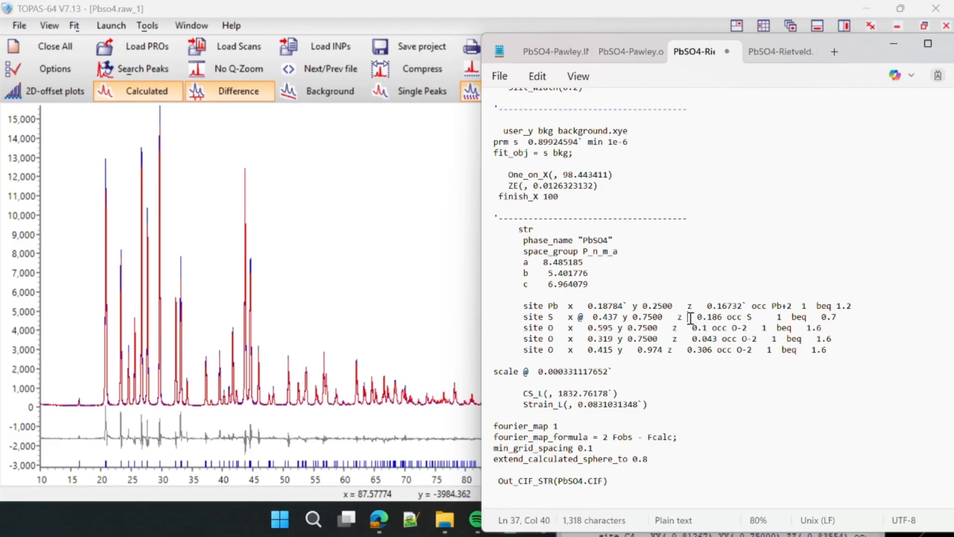
pyautogui.write('@')
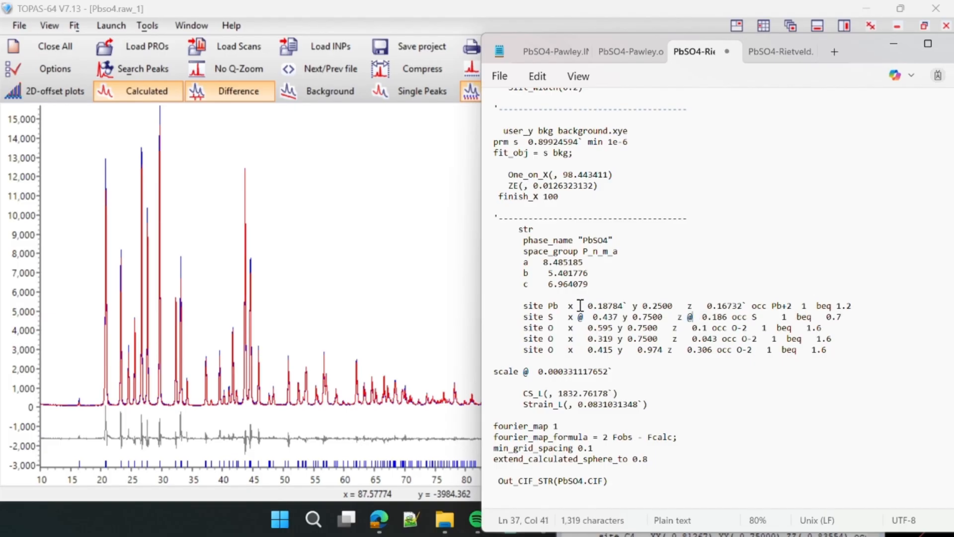
# Restore the @ flags on the Pb site's x and z coordinates and save the Rietveld INP file.
pyautogui.write('@')
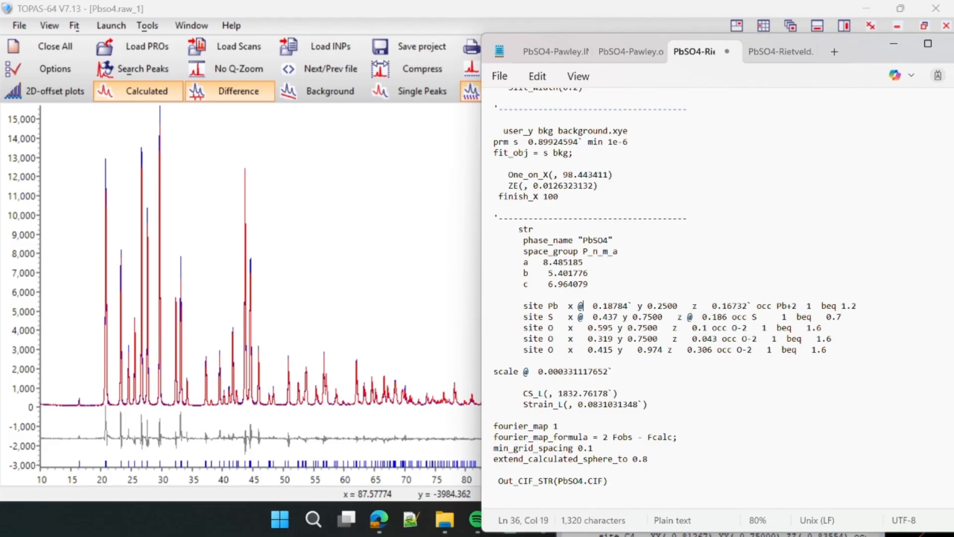
pyautogui.click(705, 305)
pyautogui.write('@')
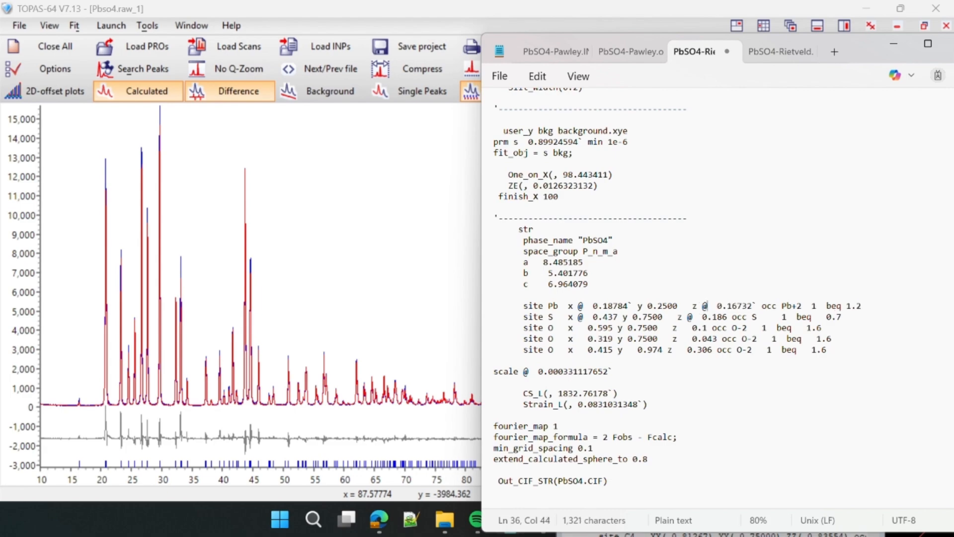
# Run the refinement in TOPAS and review the parameter count and Rwp values in its log, leaving the update question open.
pyautogui.click(346, 143)
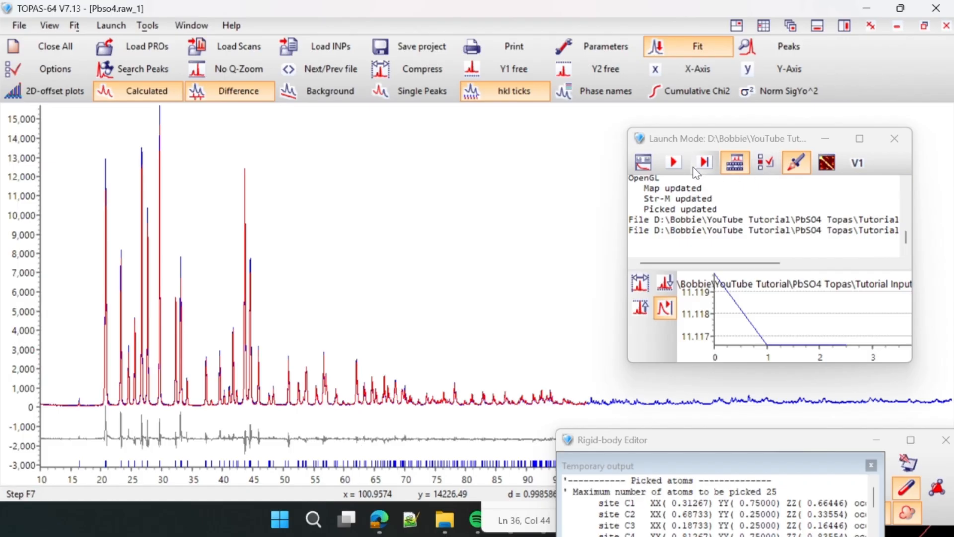
pyautogui.click(679, 169)
pyautogui.click(680, 169)
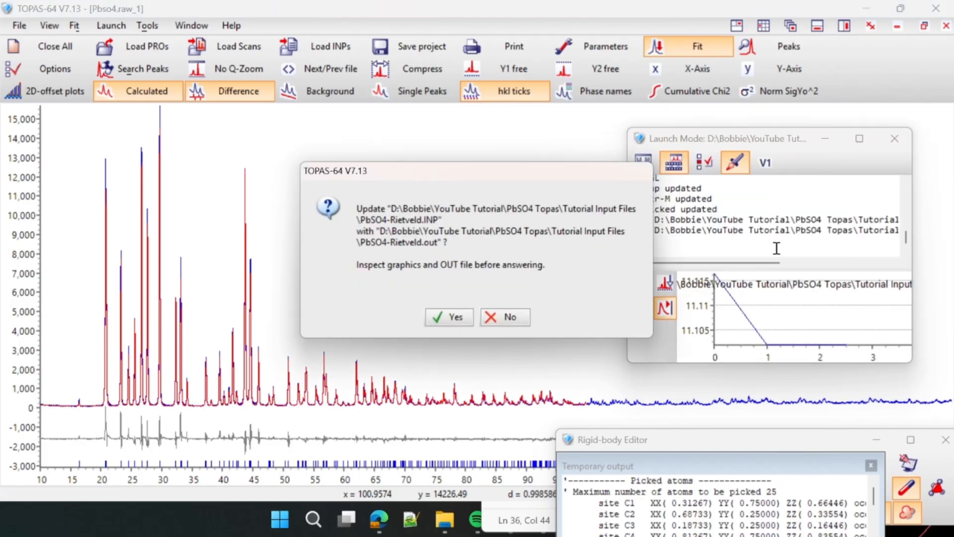
pyautogui.scroll(6, 776, 248)
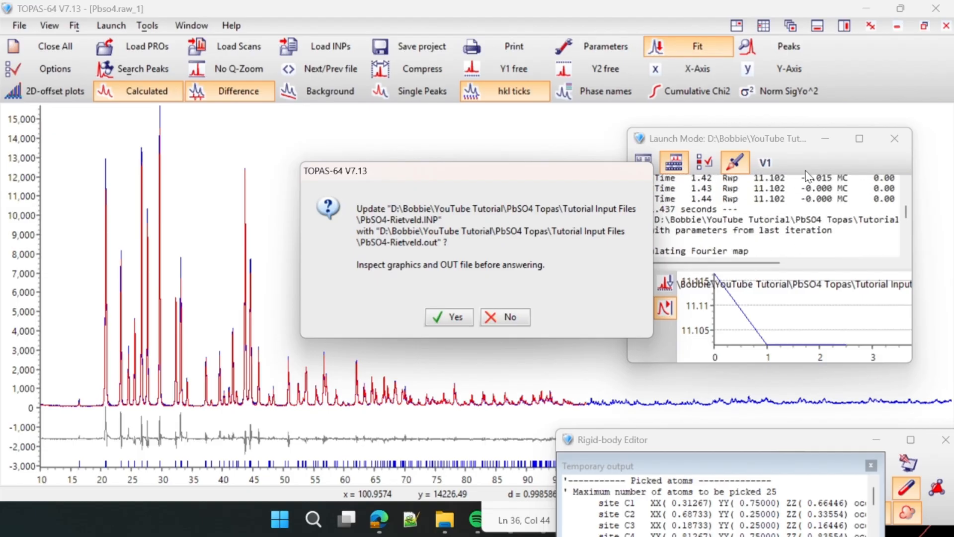
pyautogui.scroll(2, 780, 200)
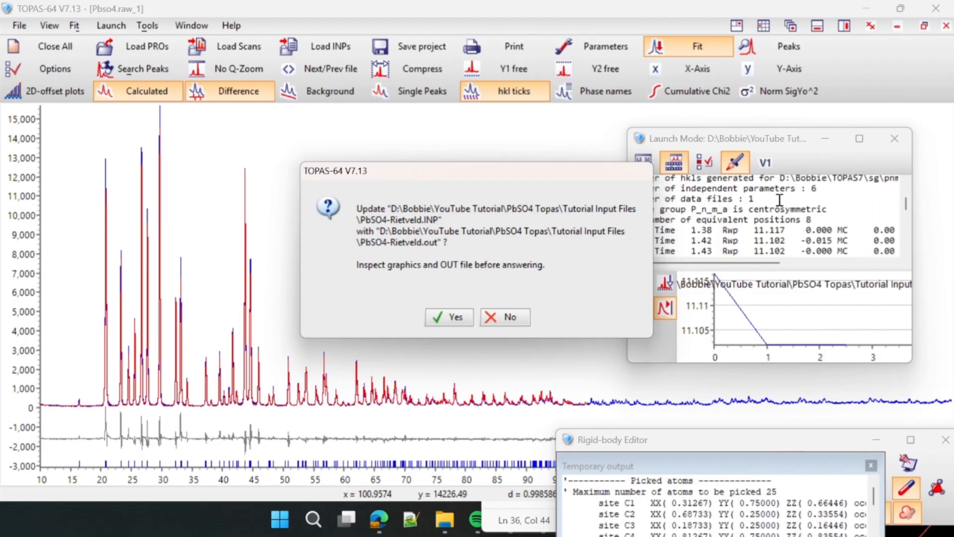
pyautogui.scroll(-2, 780, 200)
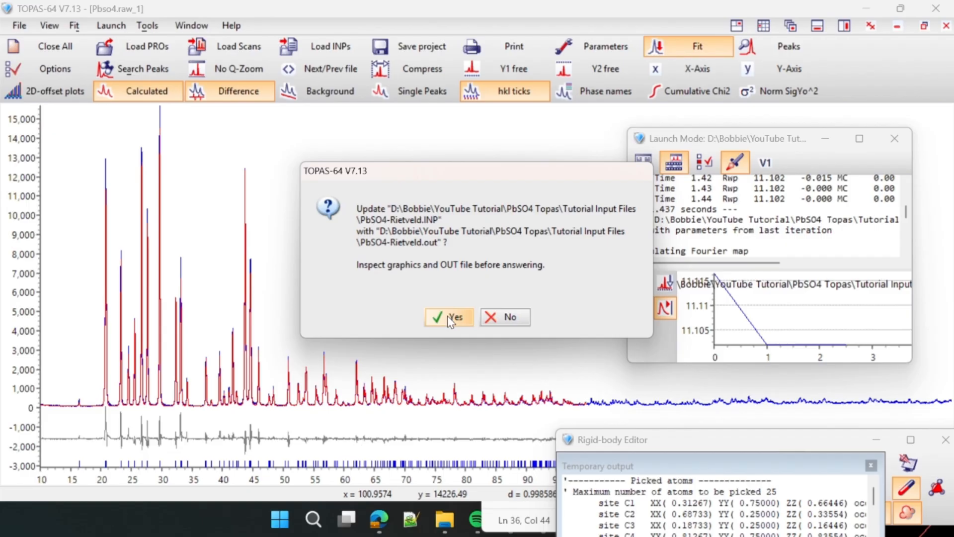
# Examine the refined Pb and S site coordinates in the Rietveld OUT file in Notepad.
pyautogui.click(508, 512)
pyautogui.click(763, 54)
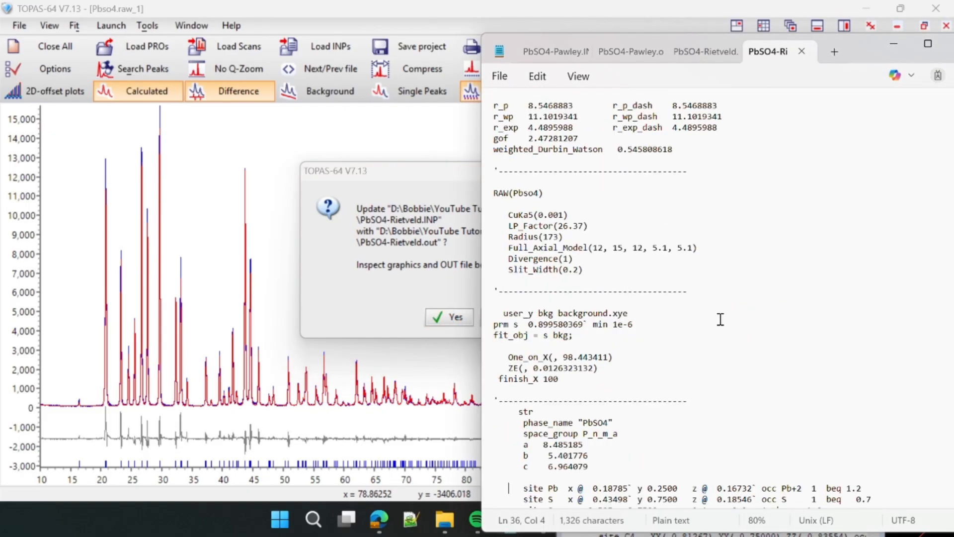
pyautogui.scroll(-2, 720, 319)
pyautogui.scroll(-1, 720, 319)
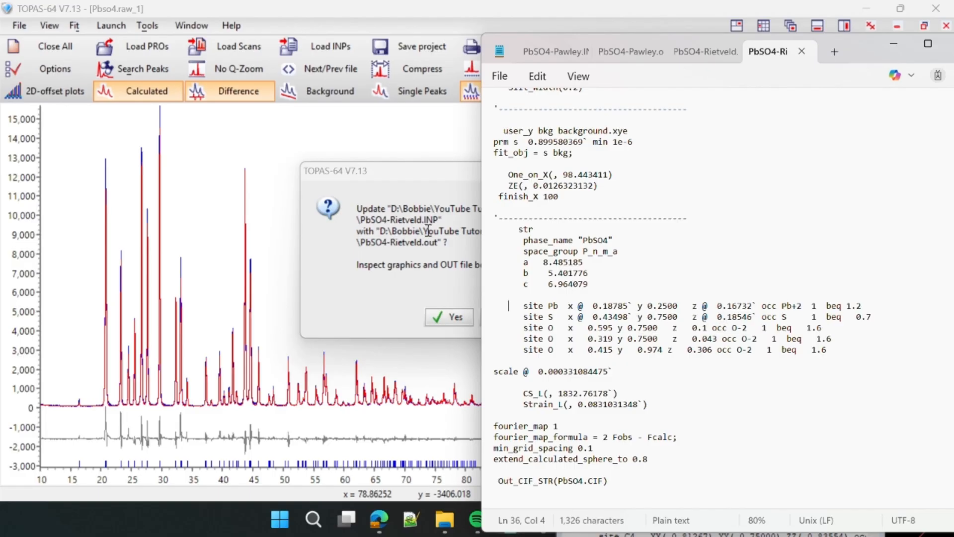
# Return to TOPAS and accept updating the Rietveld INP file with the OUT file.
pyautogui.click(388, 281)
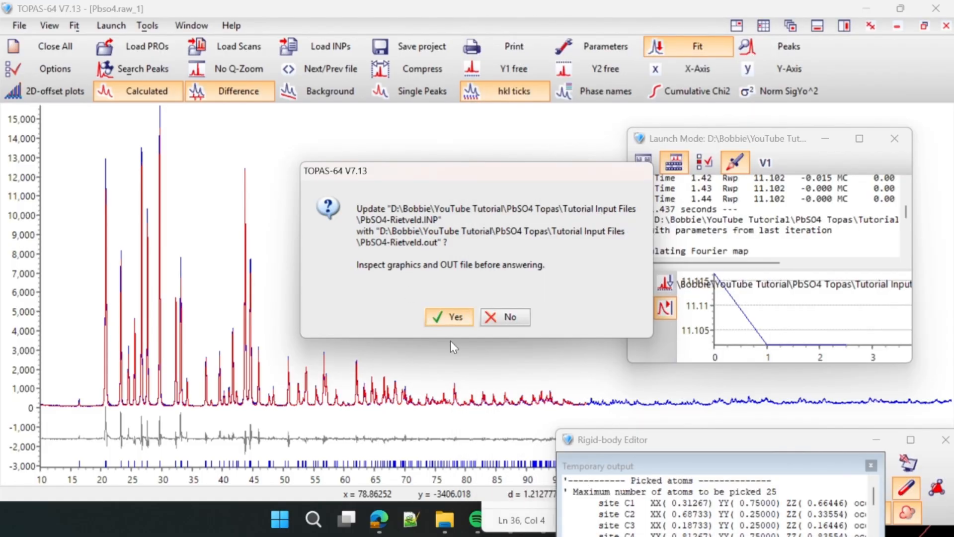
pyautogui.press('Return')
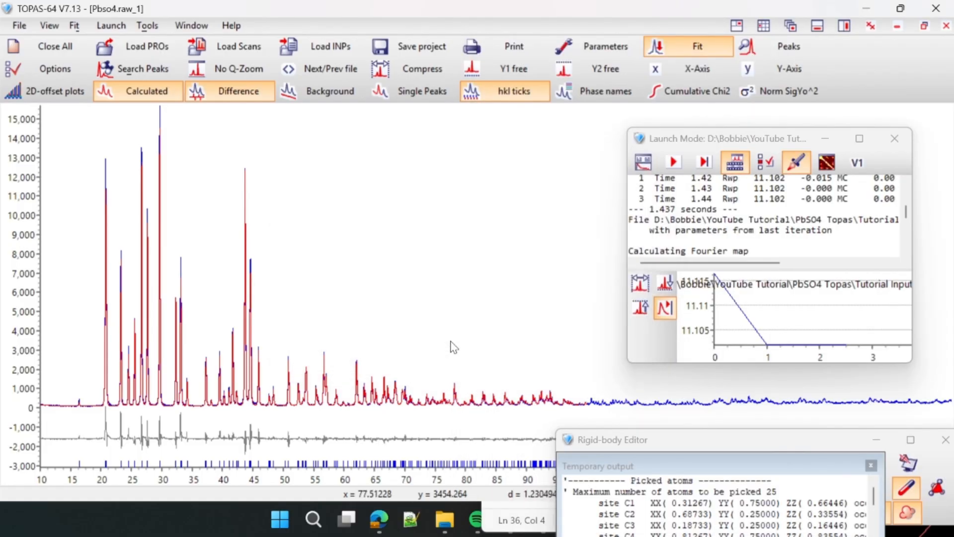
# Switch to the Rietveld OUT file in Notepad and remove the @ flags from the Pb site's x and z coordinates.
pyautogui.click(522, 524)
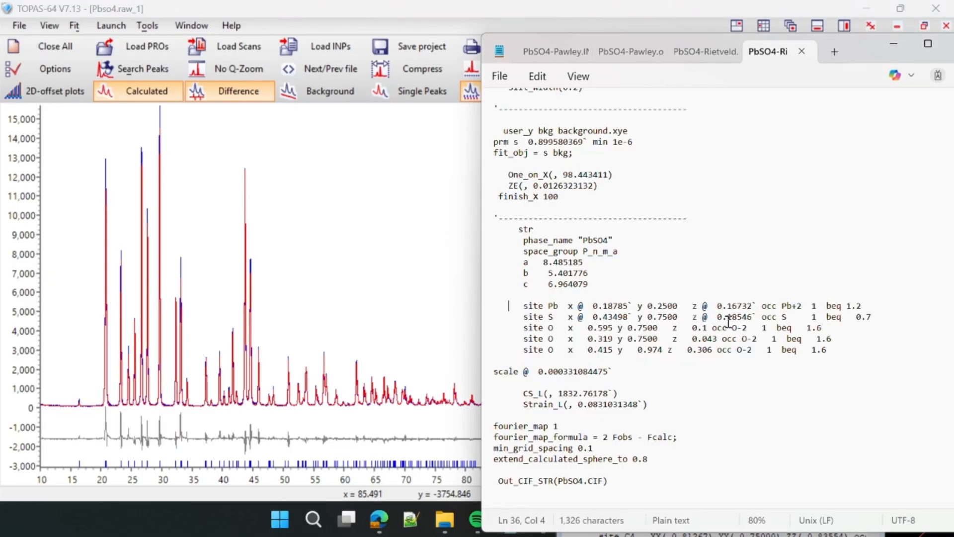
pyautogui.moveTo(752, 306); pyautogui.dragTo(717, 306)
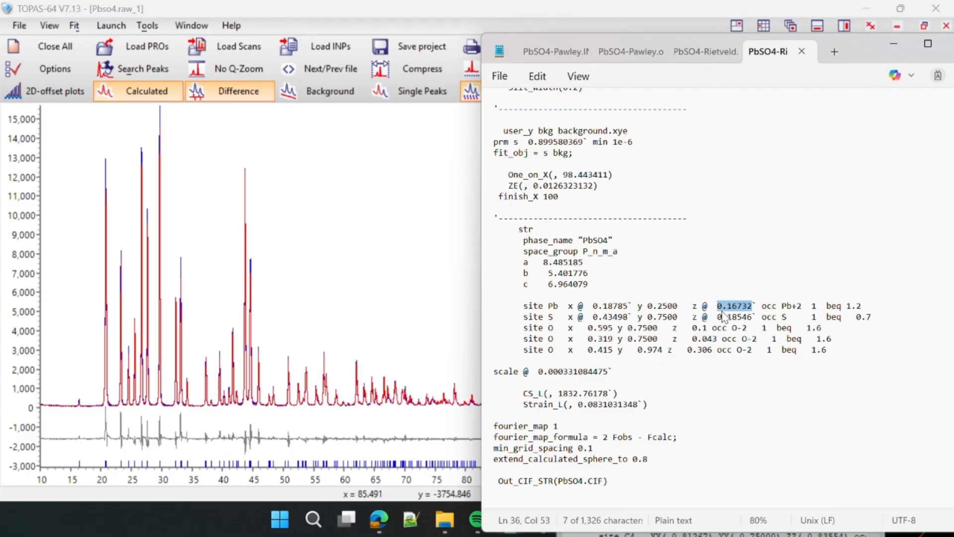
pyautogui.click(582, 306)
pyautogui.press('Delete')
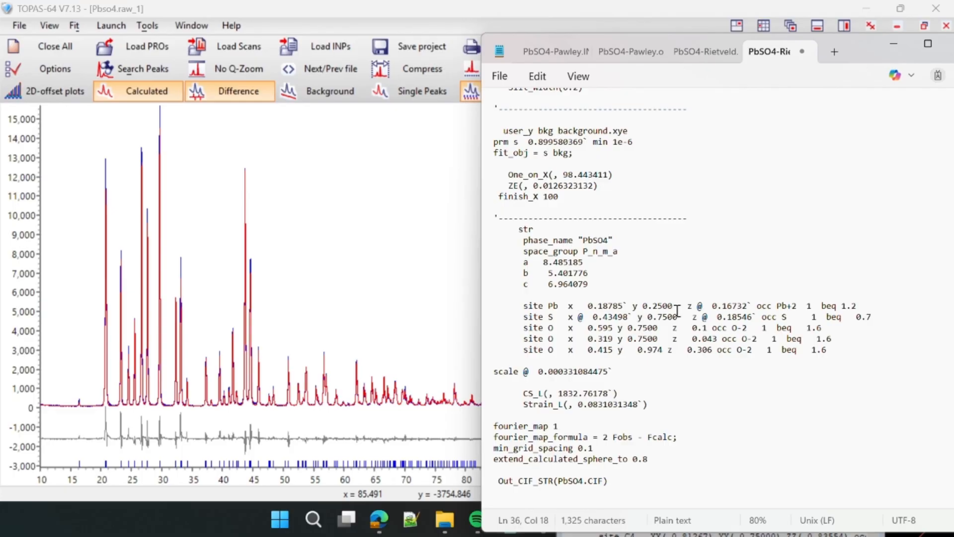
pyautogui.click(701, 305)
pyautogui.press('Delete')
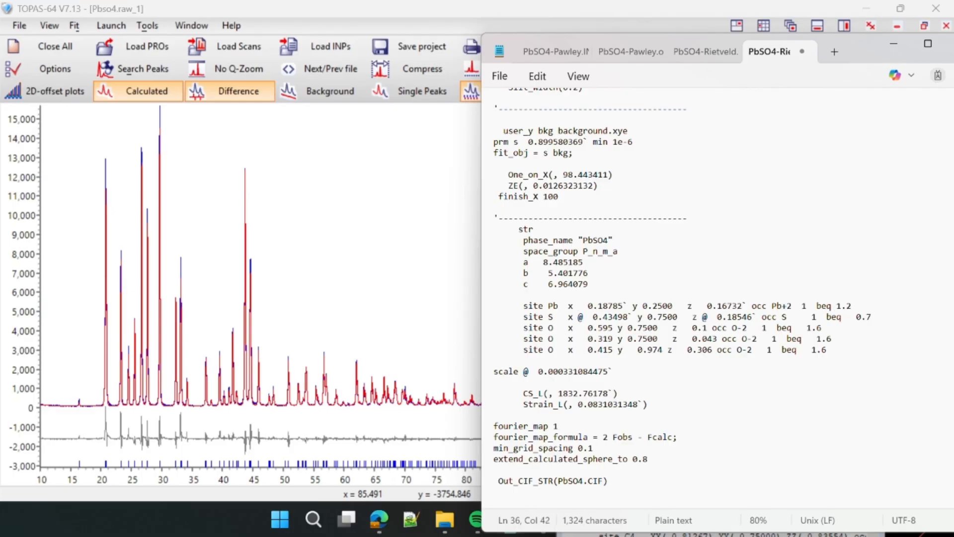
# Remove the @ flags from the S site's x and z coordinates in the Rietveld OUT file.
pyautogui.click(578, 317)
pyautogui.press('Delete')
pyautogui.click(698, 317)
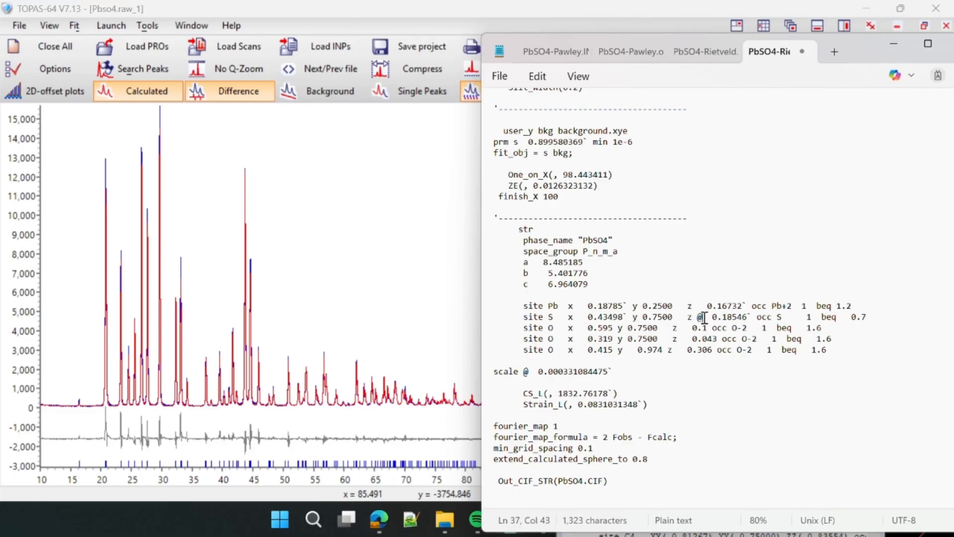
pyautogui.press('Delete')
# Add @ flags to the x and z coordinates of the first two O sites in the Rietveld OUT file.
pyautogui.click(579, 328)
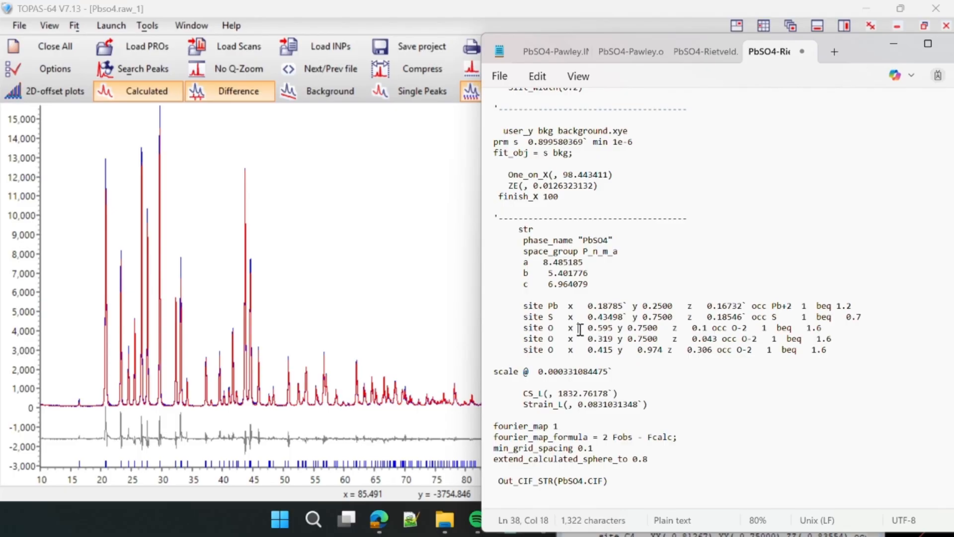
pyautogui.write('@')
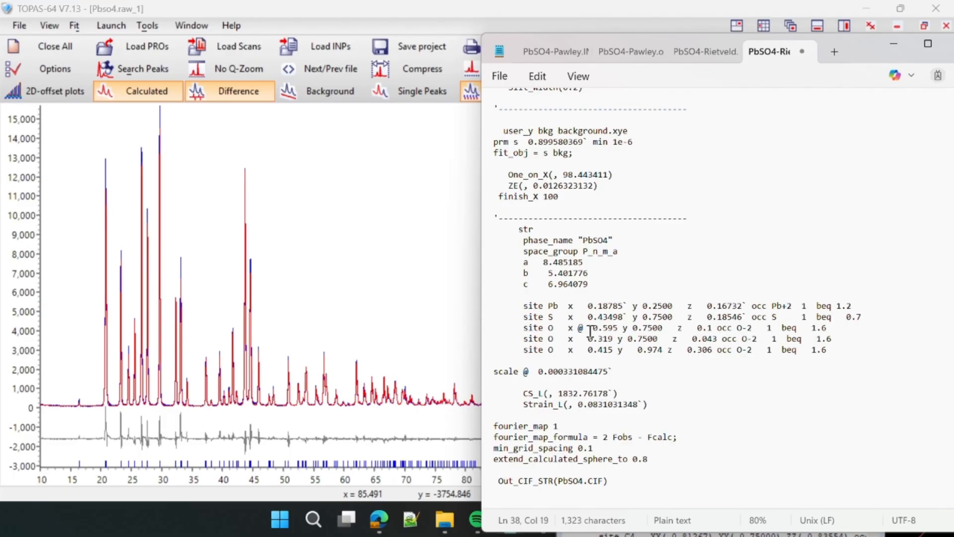
pyautogui.click(690, 328)
pyautogui.write('@ ')
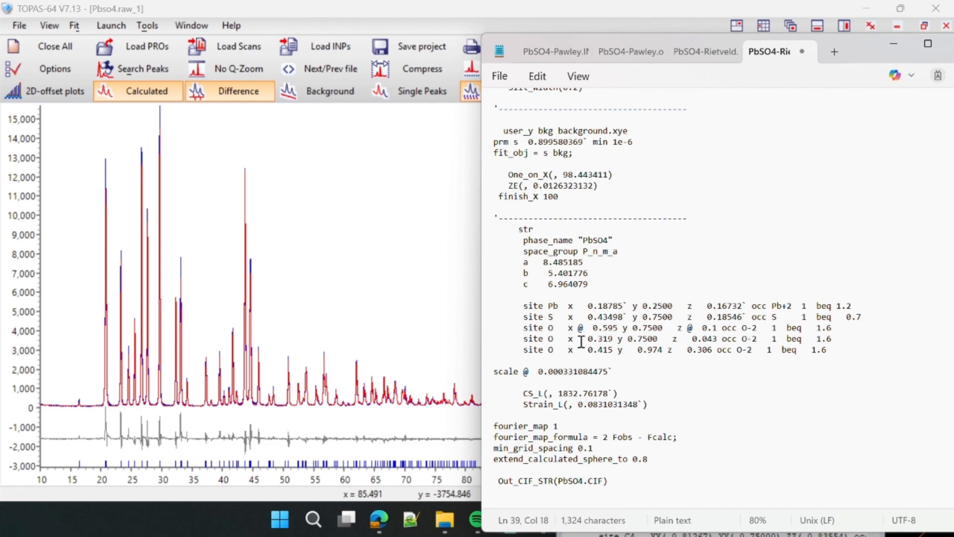
pyautogui.write('@')
pyautogui.click(643, 328)
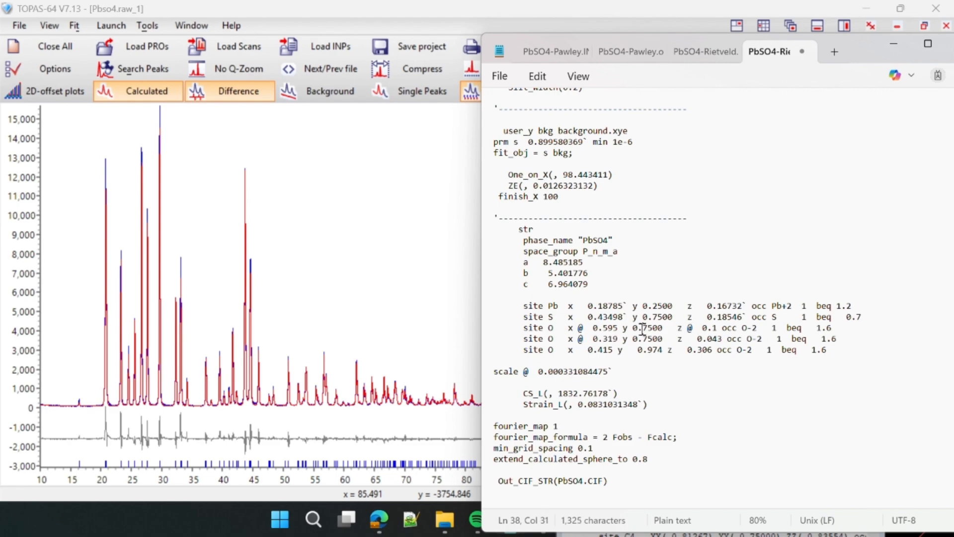
pyautogui.click(648, 350)
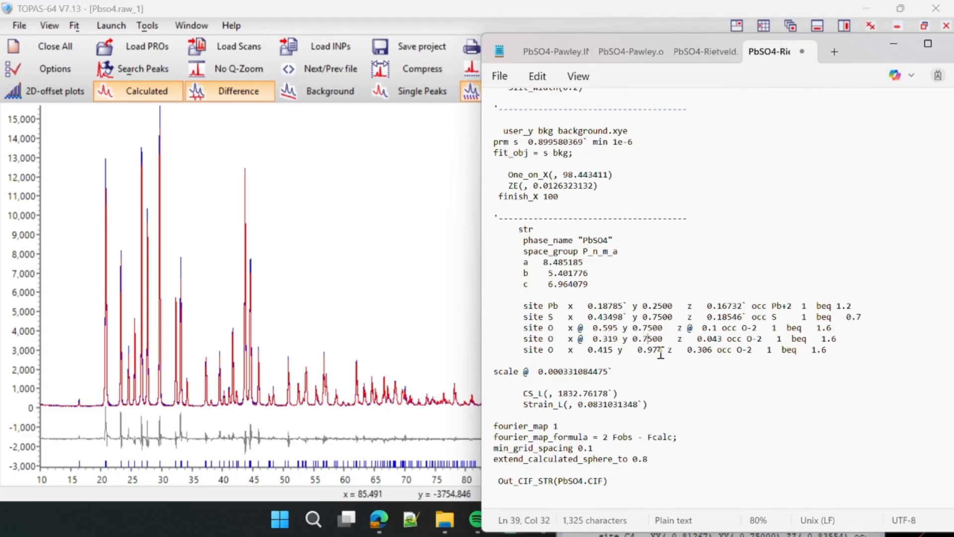
pyautogui.click(654, 350)
pyautogui.click(689, 340)
pyautogui.write('@')
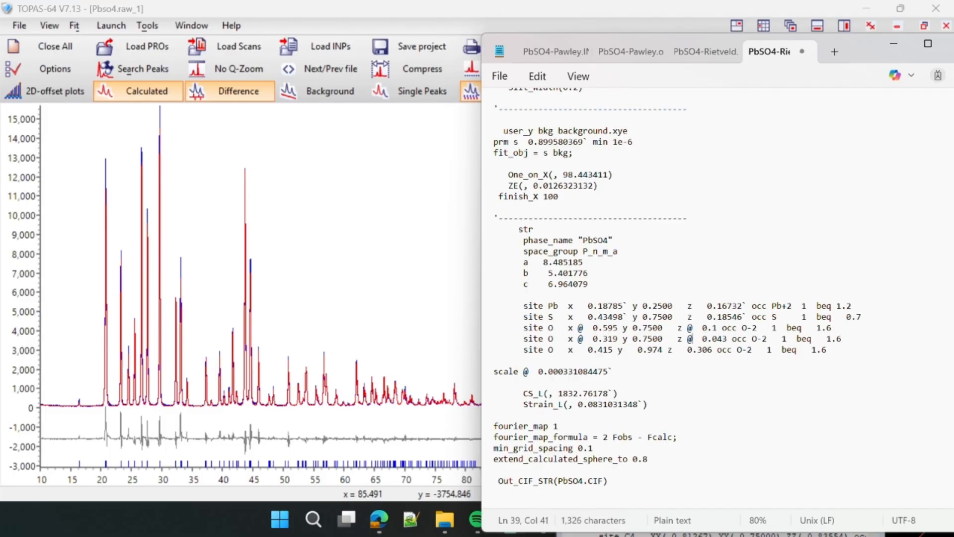
# Add @ flags to the third O site's x, y and z coordinates in the Rietveld OUT file and save it.
pyautogui.click(579, 350)
pyautogui.write('@')
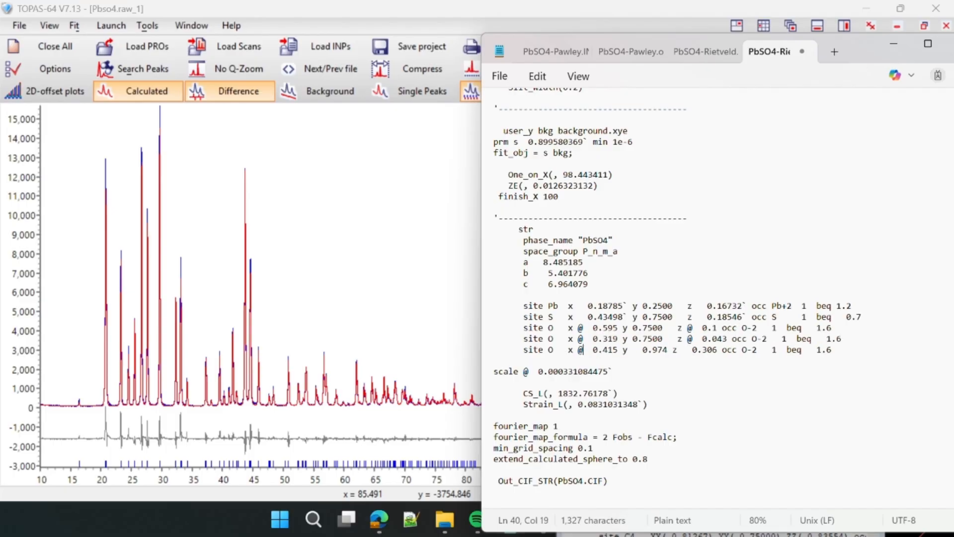
pyautogui.click(637, 350)
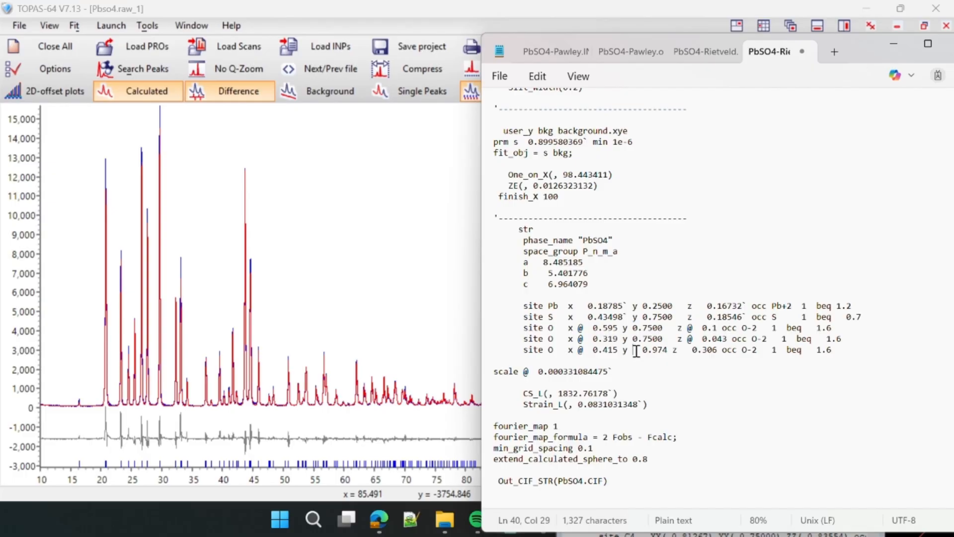
pyautogui.write('@')
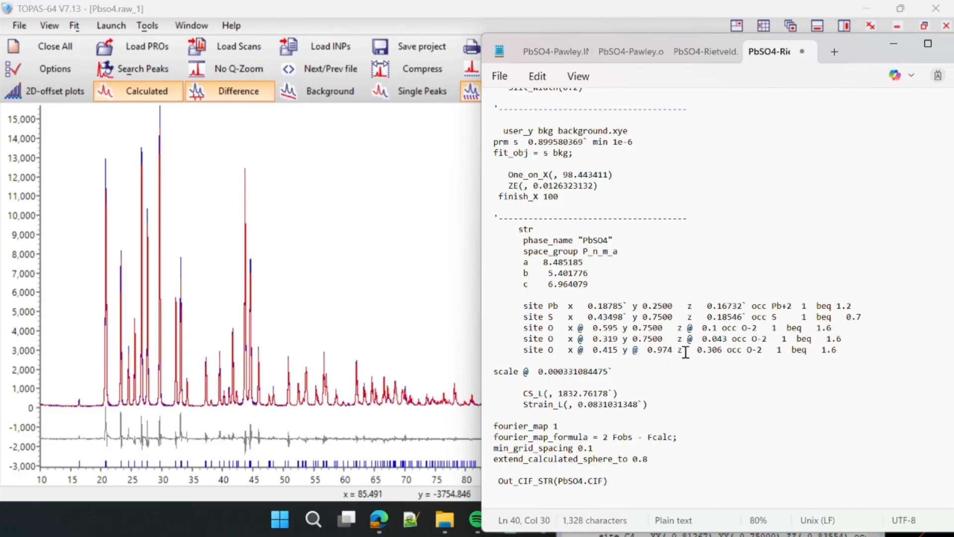
pyautogui.write('@')
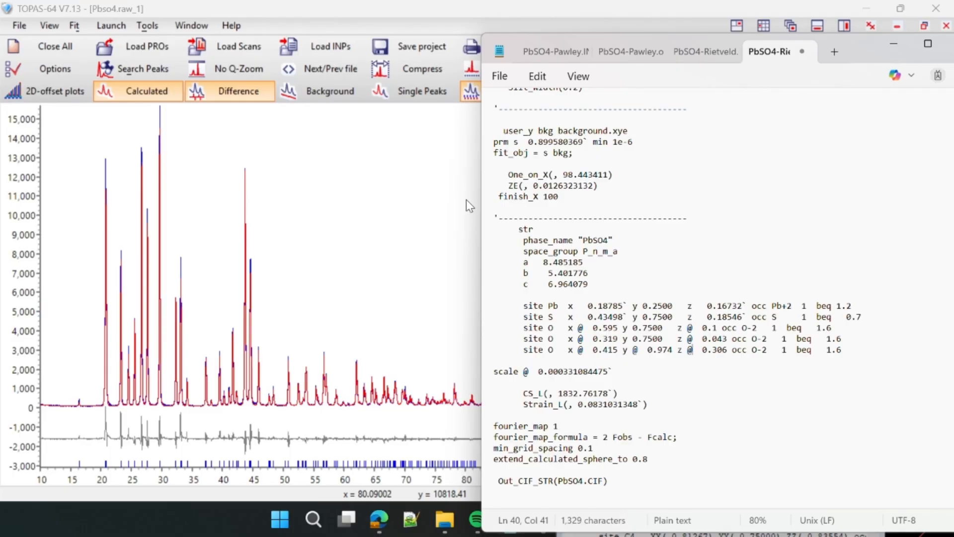
pyautogui.hotkey('ctrl', 's')
# Switch to TOPAS and run the refinement, leaving the update question open.
pyautogui.click(418, 216)
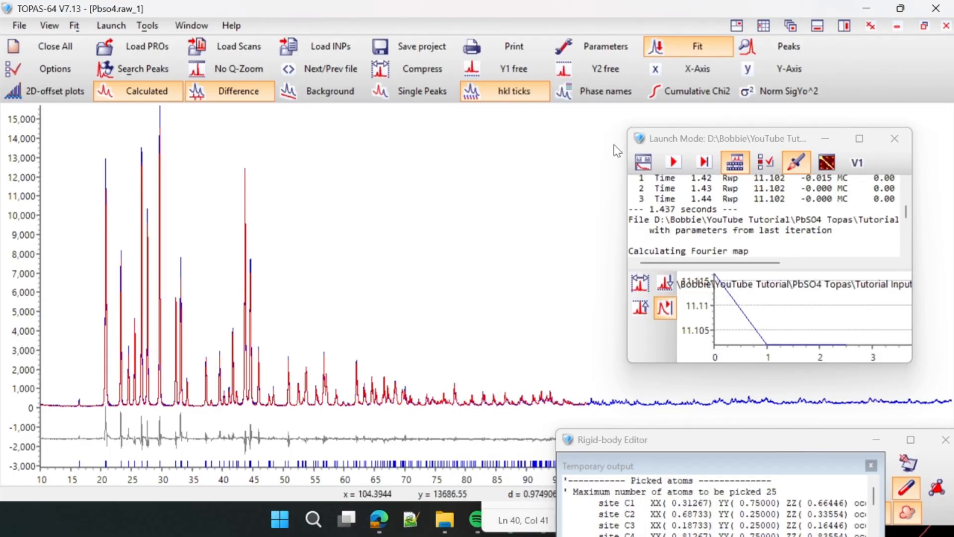
pyautogui.click(674, 165)
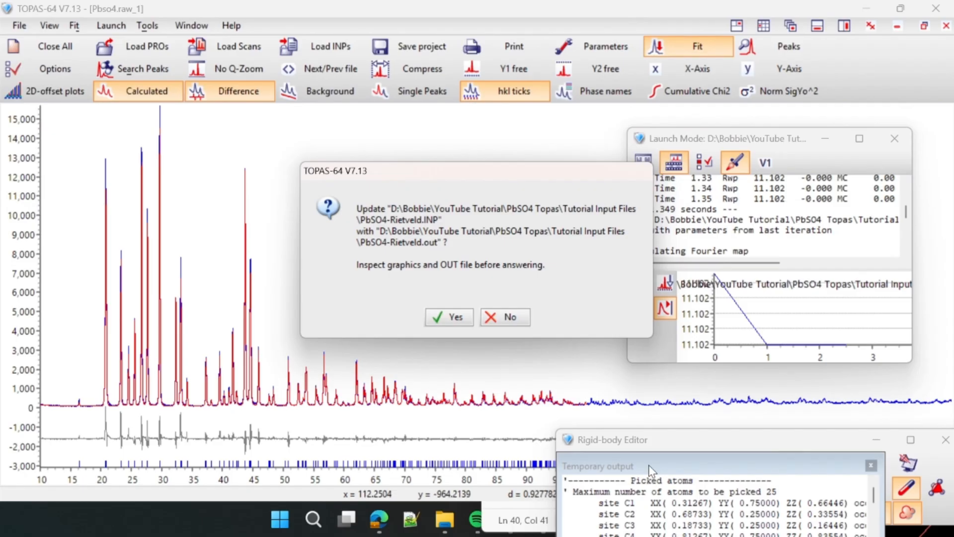
# Compare the @ flags on the atomic sites in the Rietveld OUT and INP files in Notepad.
pyautogui.click(530, 522)
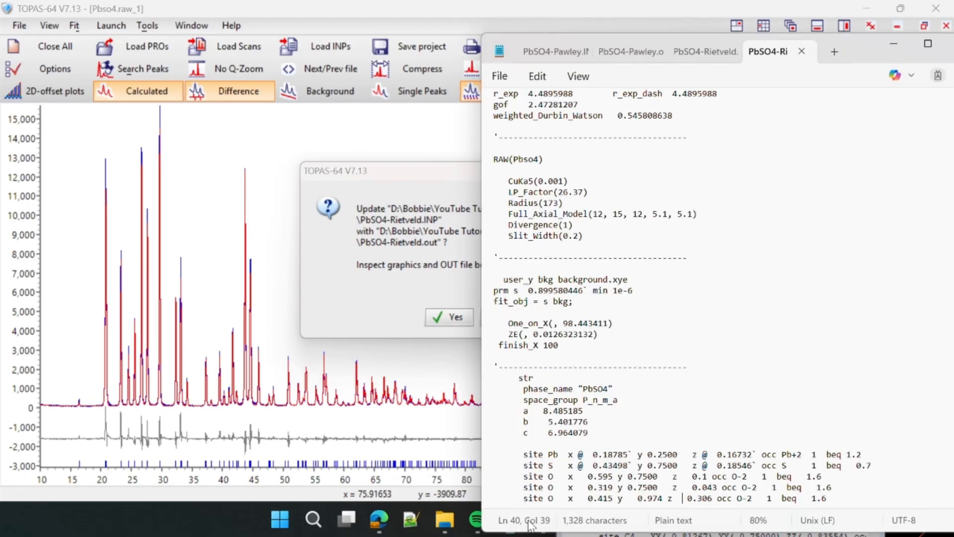
pyautogui.click(696, 50)
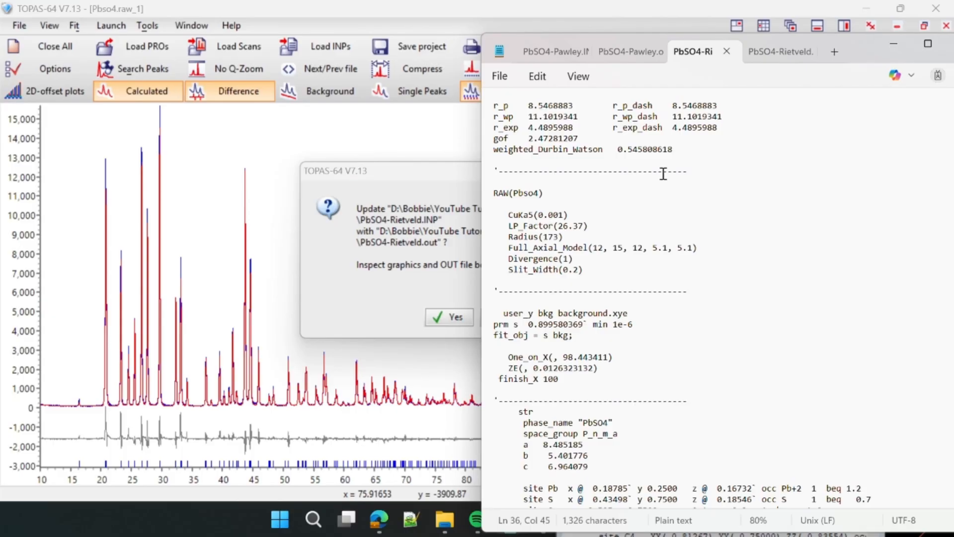
pyautogui.click(430, 256)
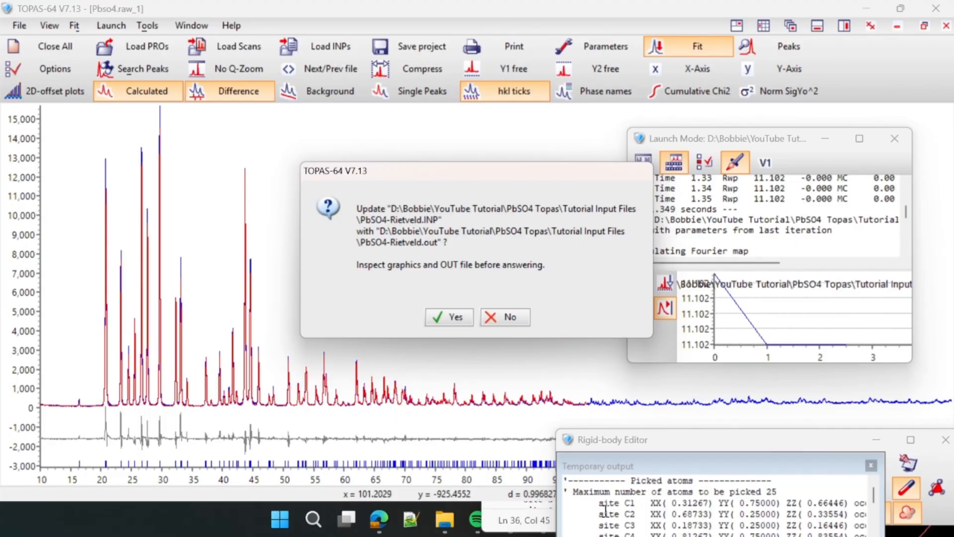
pyautogui.click(553, 520)
pyautogui.click(754, 54)
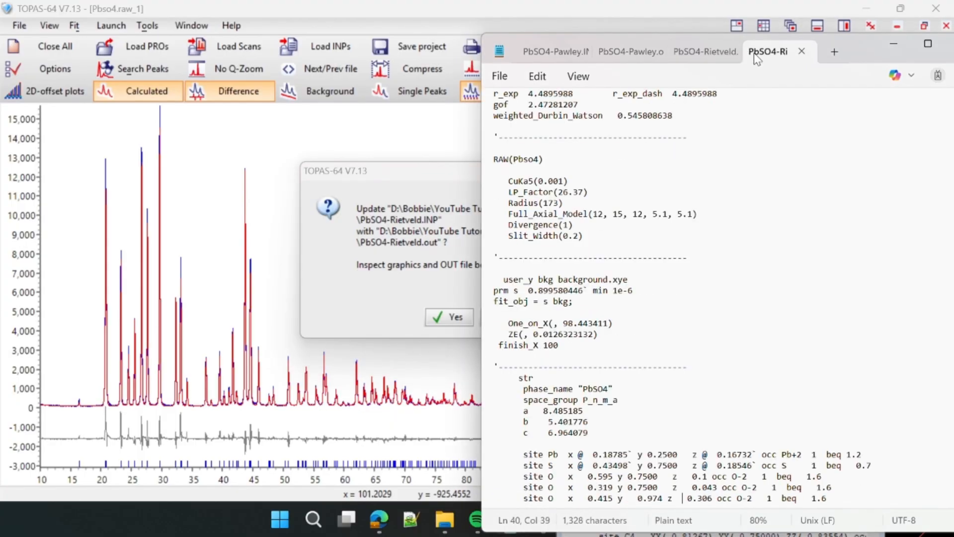
pyautogui.scroll(-2, 758, 328)
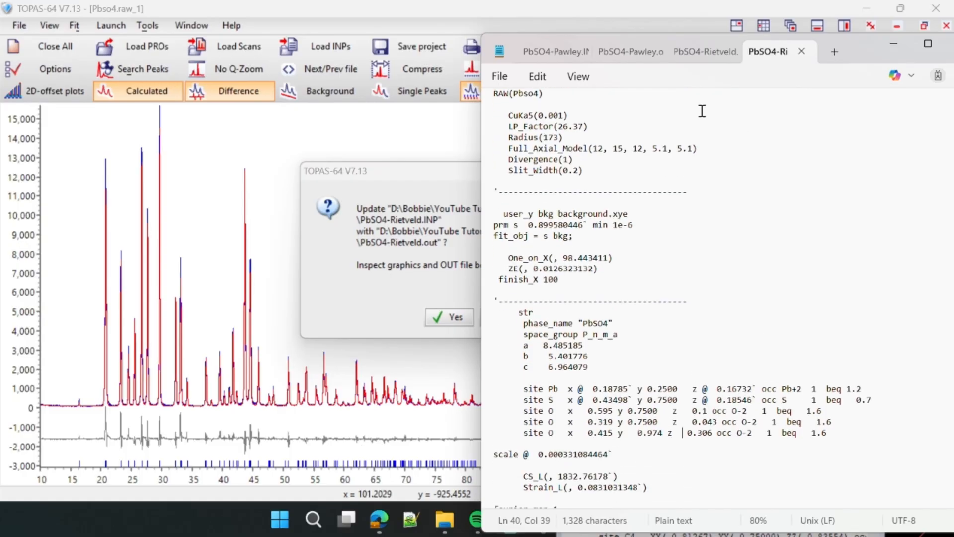
# Remove the @ flags from the x and z coordinates of the Pb and S sites in the Rietveld INP file.
pyautogui.click(689, 55)
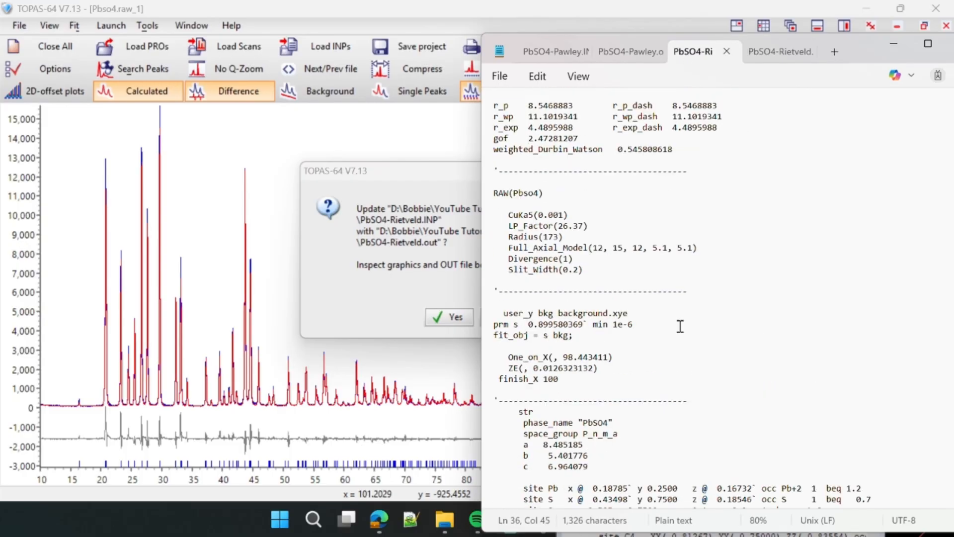
pyautogui.scroll(-4, 679, 325)
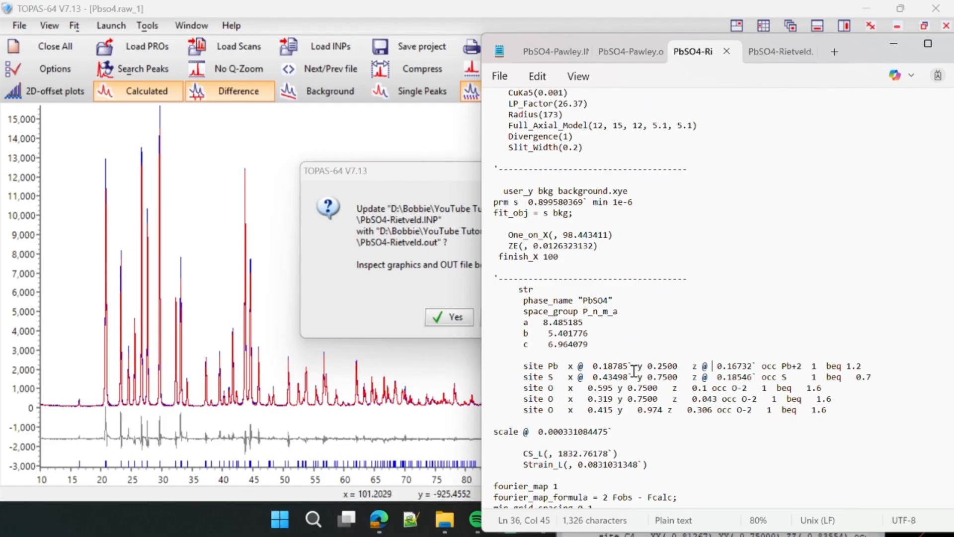
pyautogui.click(585, 366)
pyautogui.press('BackSpace')
pyautogui.click(587, 378)
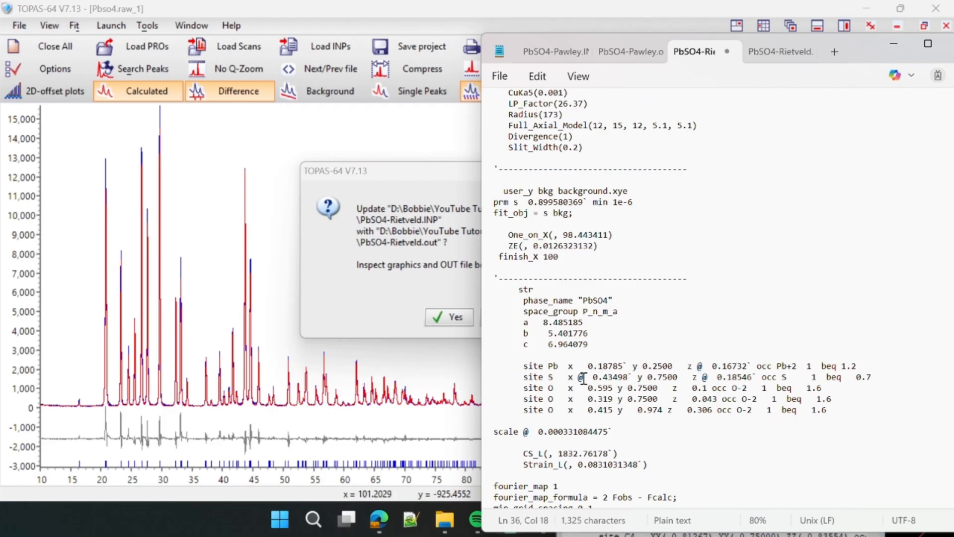
pyautogui.press('BackSpace')
pyautogui.click(704, 365)
pyautogui.press('BackSpace')
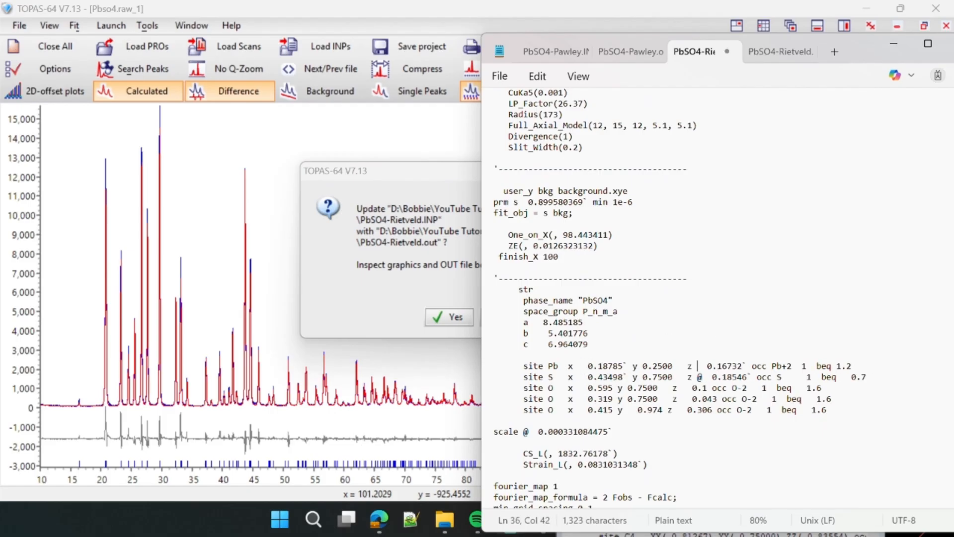
pyautogui.click(701, 376)
pyautogui.press('BackSpace')
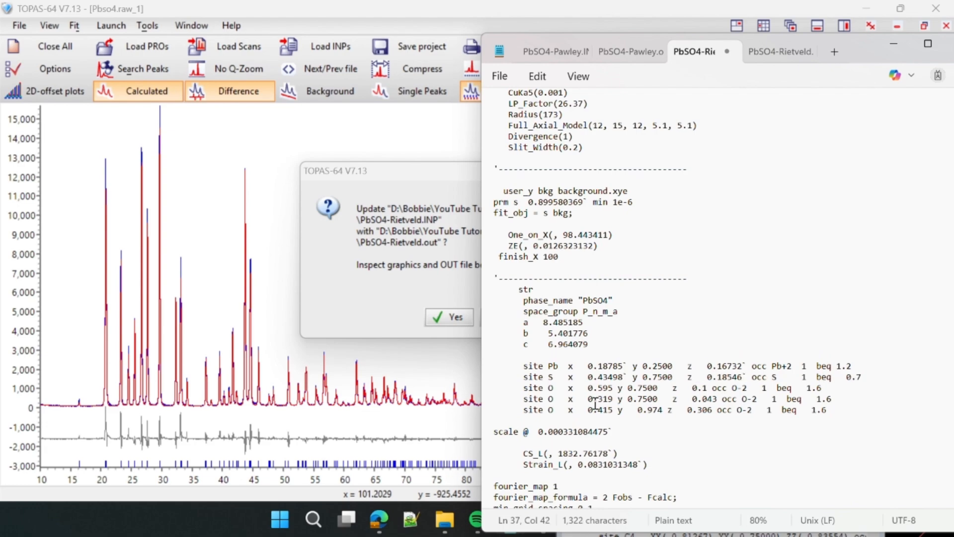
# Add @ flags to the x and z coordinates of the first two O sites in the Rietveld INP file.
pyautogui.click(581, 387)
pyautogui.write('@')
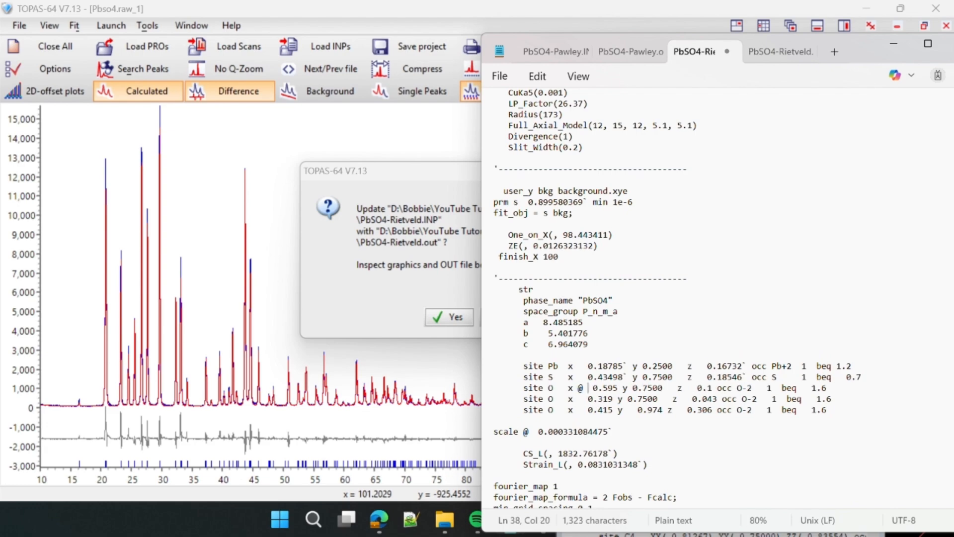
pyautogui.click(686, 388)
pyautogui.write('@')
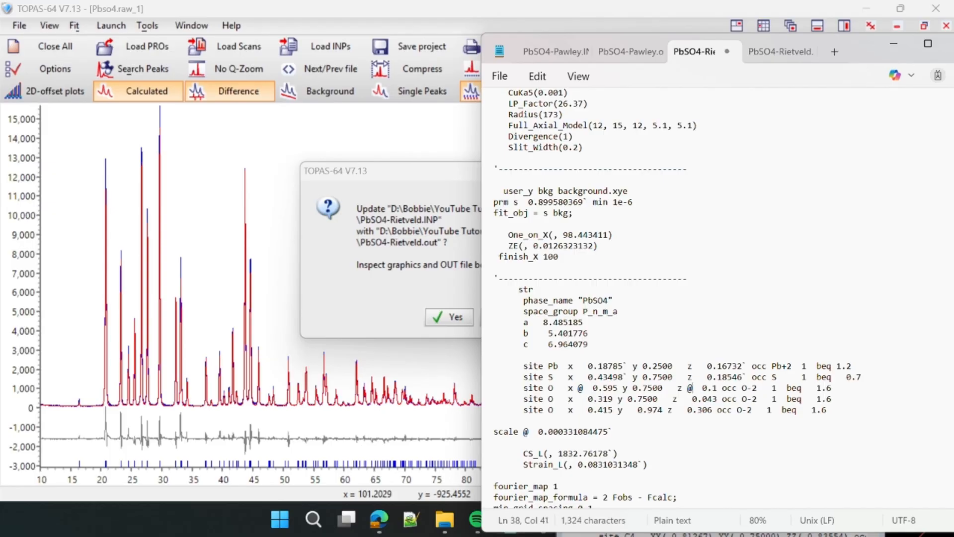
pyautogui.click(579, 399)
pyautogui.write('@')
pyautogui.click(688, 399)
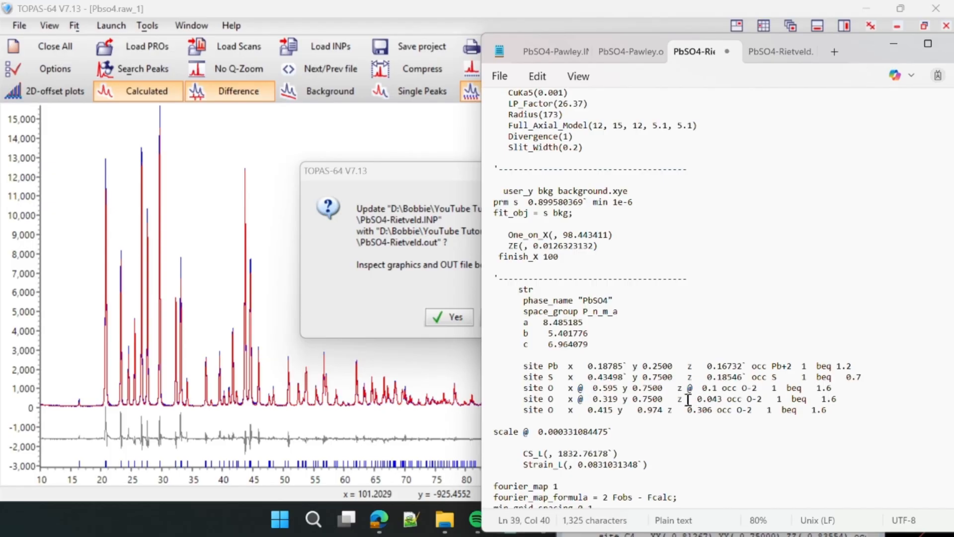
pyautogui.write('@')
# Add @ flags to the third O site's x, y and z coordinates in the Rietveld INP file and save it.
pyautogui.click(579, 410)
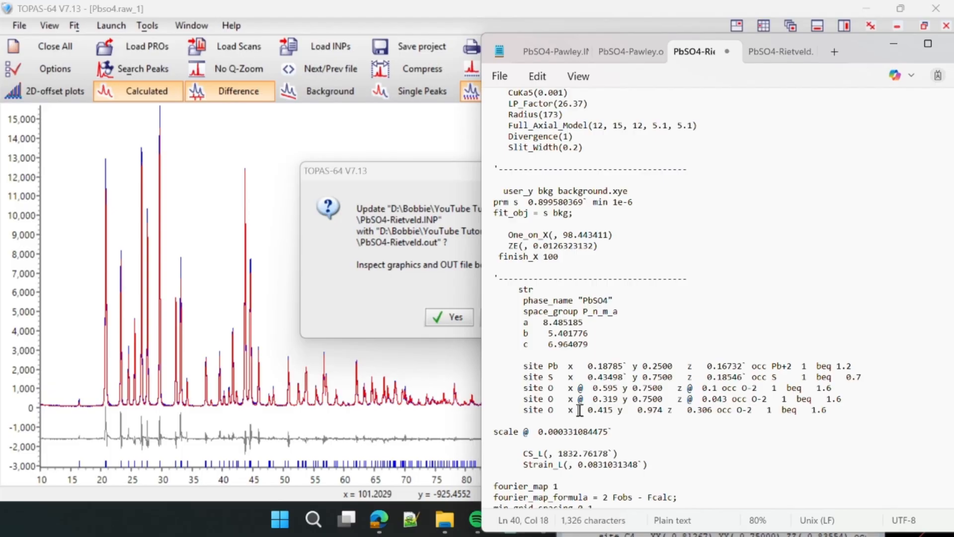
pyautogui.write('@')
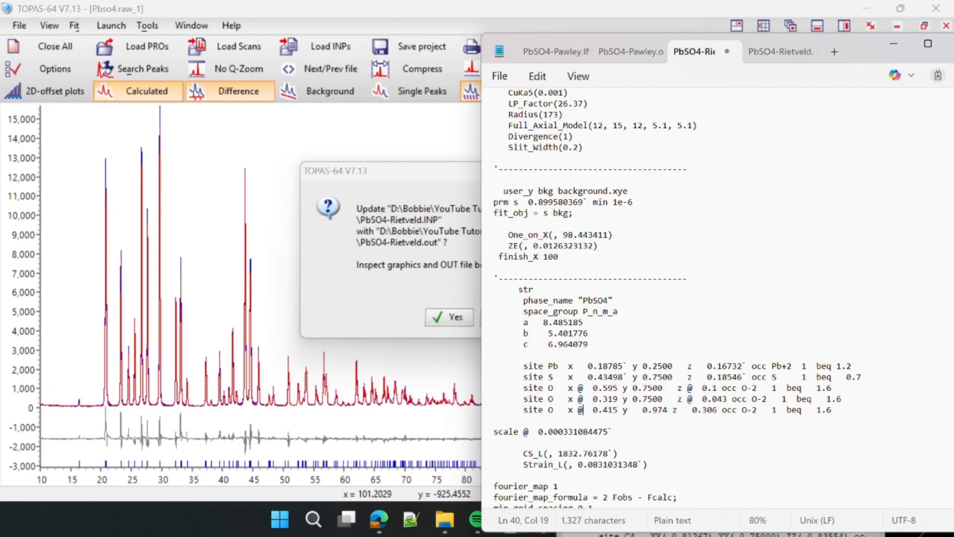
pyautogui.click(632, 409)
pyautogui.write('@')
pyautogui.click(689, 410)
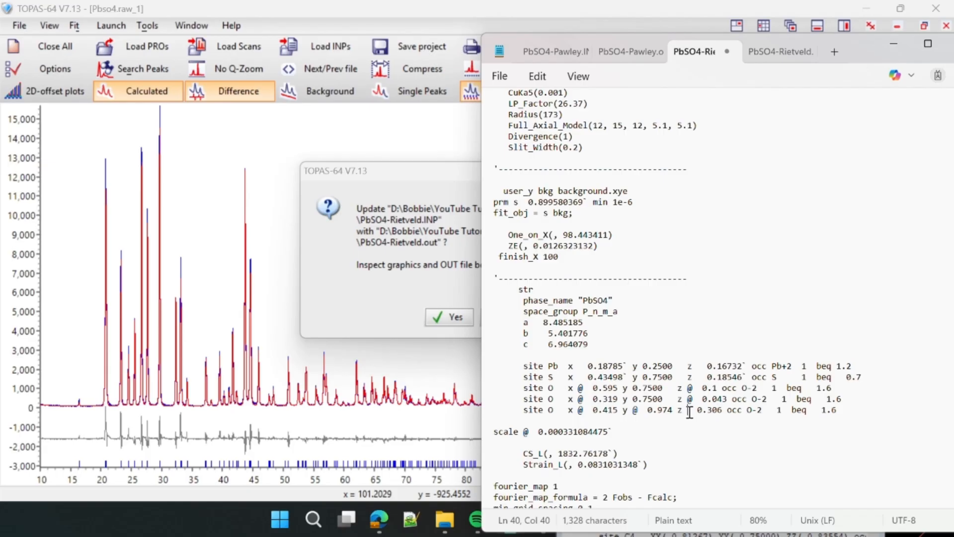
pyautogui.write('@')
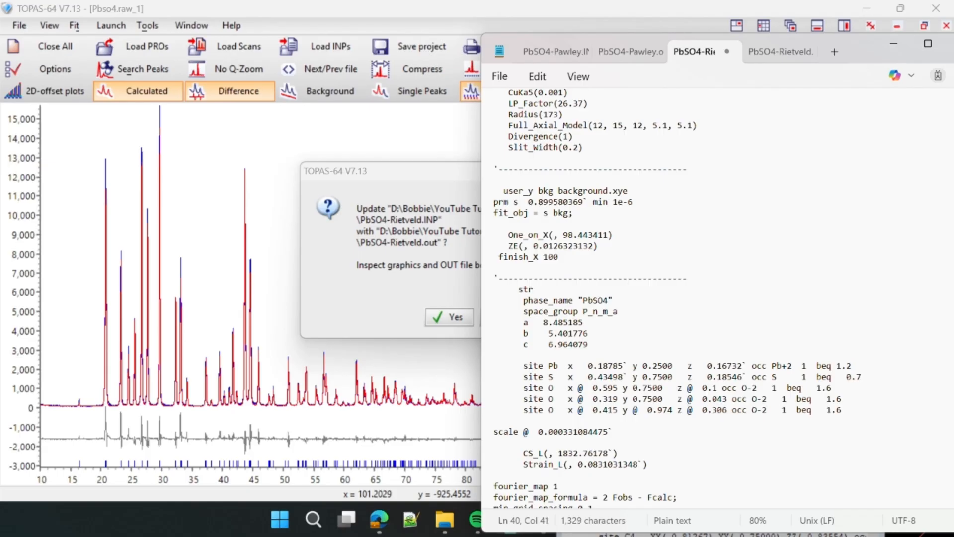
pyautogui.hotkey('ctrl', 's')
# Return to TOPAS, decline updating the INP file, and rerun the refinement to review the Rwp values in its log.
pyautogui.click(428, 288)
pyautogui.click(511, 317)
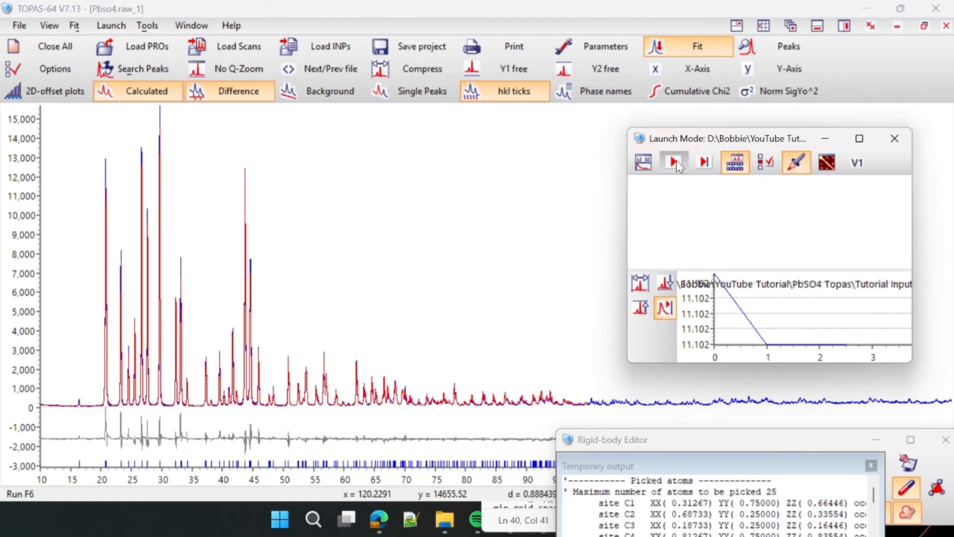
pyautogui.click(676, 160)
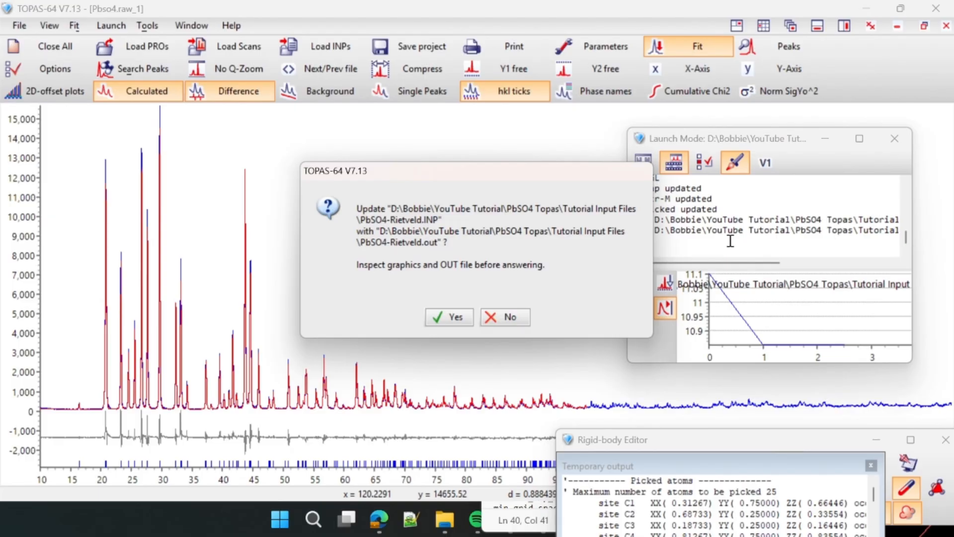
pyautogui.scroll(4, 803, 220)
pyautogui.scroll(1, 803, 219)
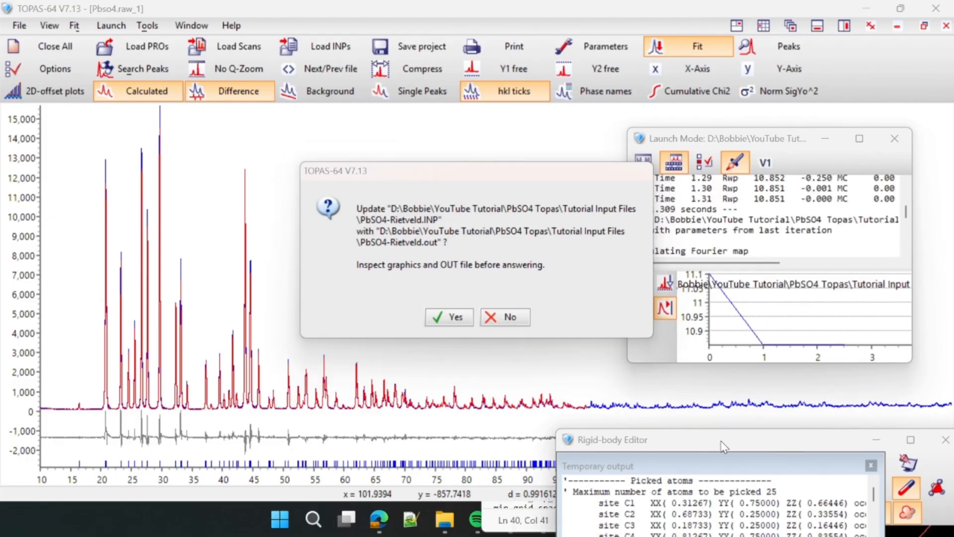
# Reposition and enlarge the Rigid-body Editor window to examine the PbSO4 Fourier map and structure from another angle.
pyautogui.moveTo(806, 450); pyautogui.dragTo(472, 171)
pyautogui.click(538, 188)
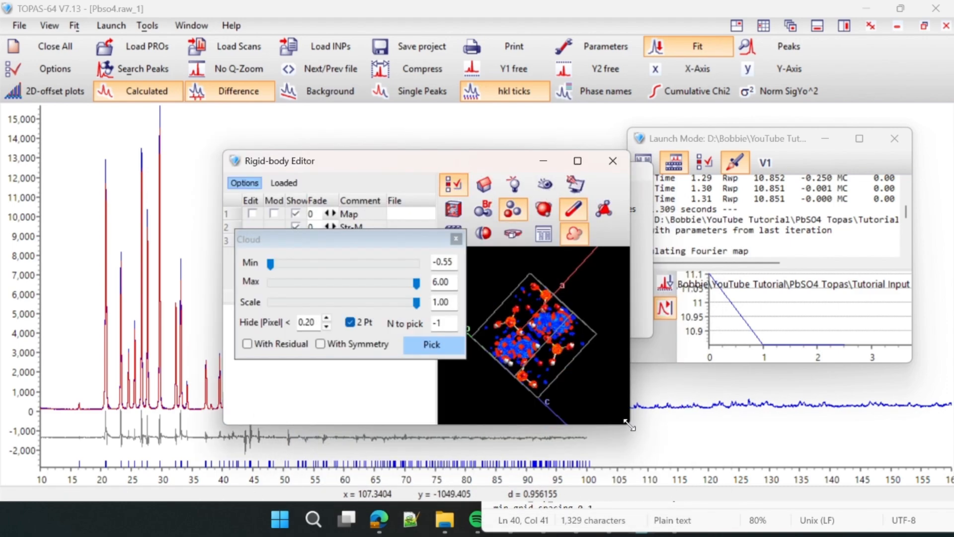
pyautogui.moveTo(626, 424); pyautogui.dragTo(907, 492)
pyautogui.moveTo(689, 388); pyautogui.dragTo(805, 367)
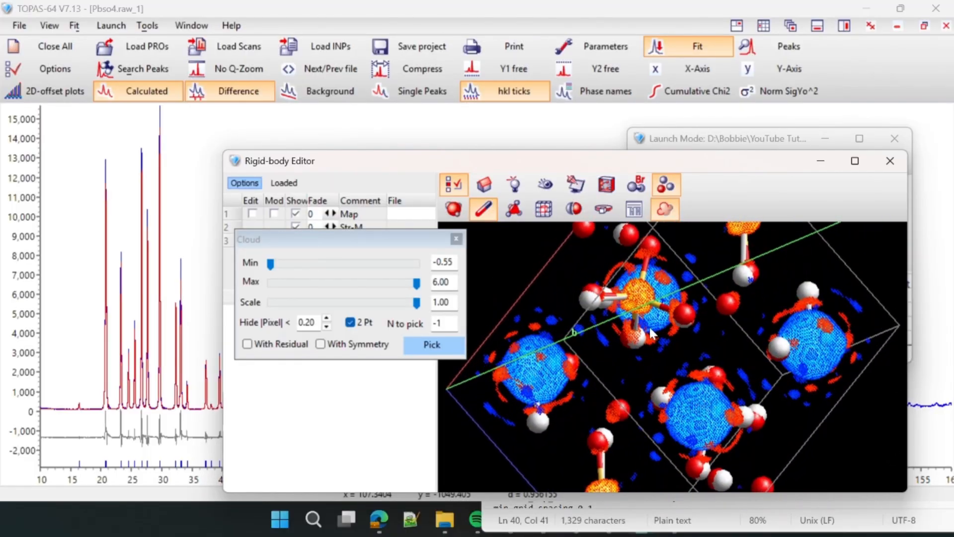
# Set the Fourier cloud's hidden-pixel threshold to 0.10, examine the PbSO4 map from several angles, and minimise the Rigid-body Editor.
pyautogui.moveTo(672, 312); pyautogui.dragTo(720, 325)
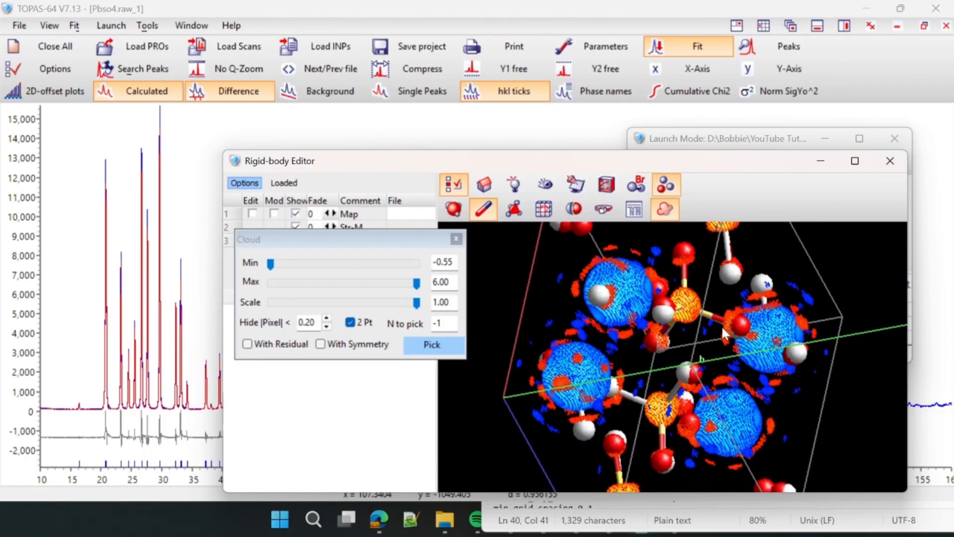
pyautogui.click(326, 326)
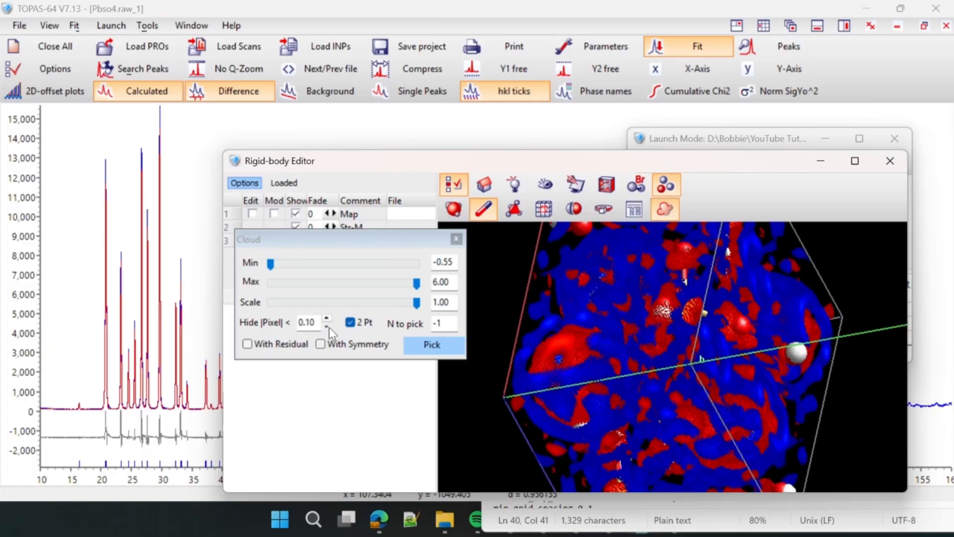
pyautogui.moveTo(547, 358); pyautogui.dragTo(847, 326)
pyautogui.moveTo(554, 312); pyautogui.dragTo(488, 369)
pyautogui.moveTo(730, 389); pyautogui.dragTo(629, 274)
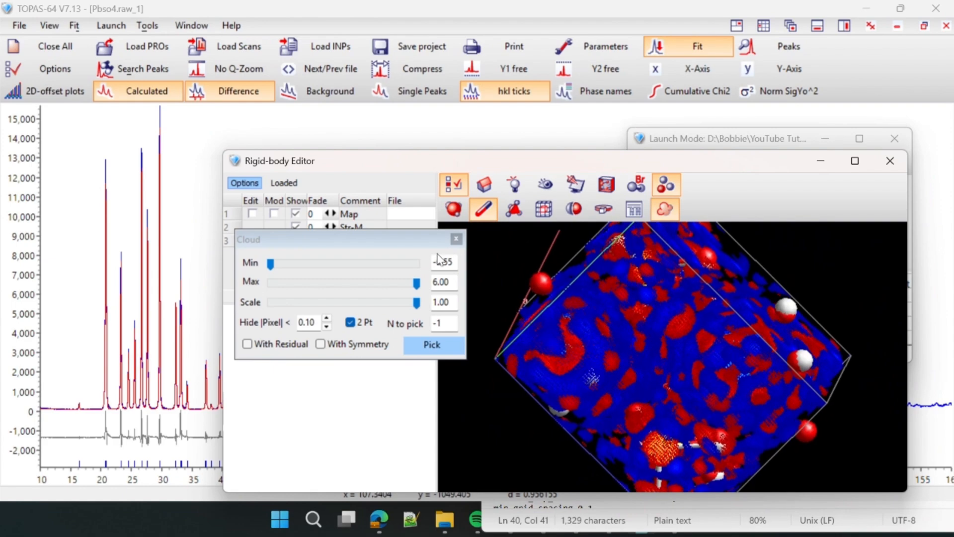
pyautogui.click(820, 161)
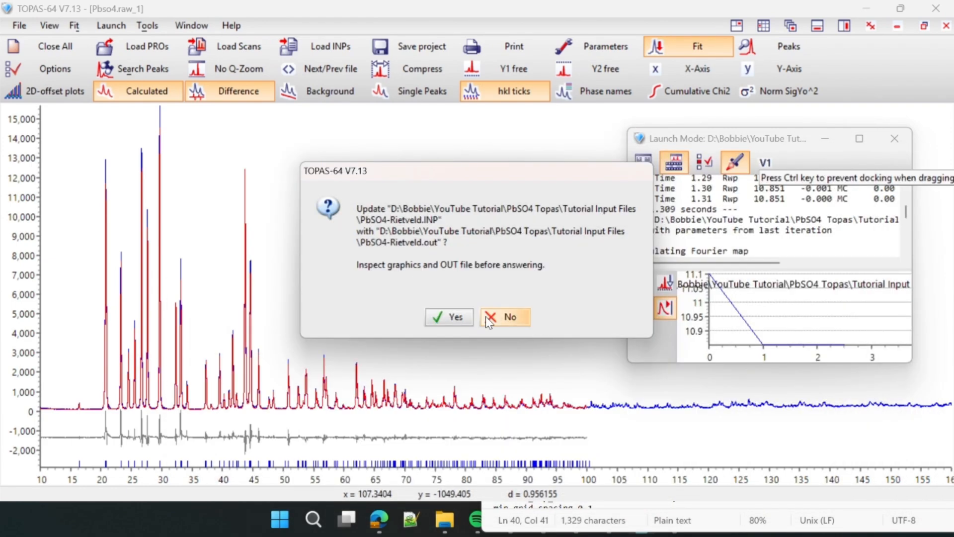
# Review the refined x, y and z coordinates of the three O sites in PbSO4-Rietveld.out in Notepad.
pyautogui.click(583, 525)
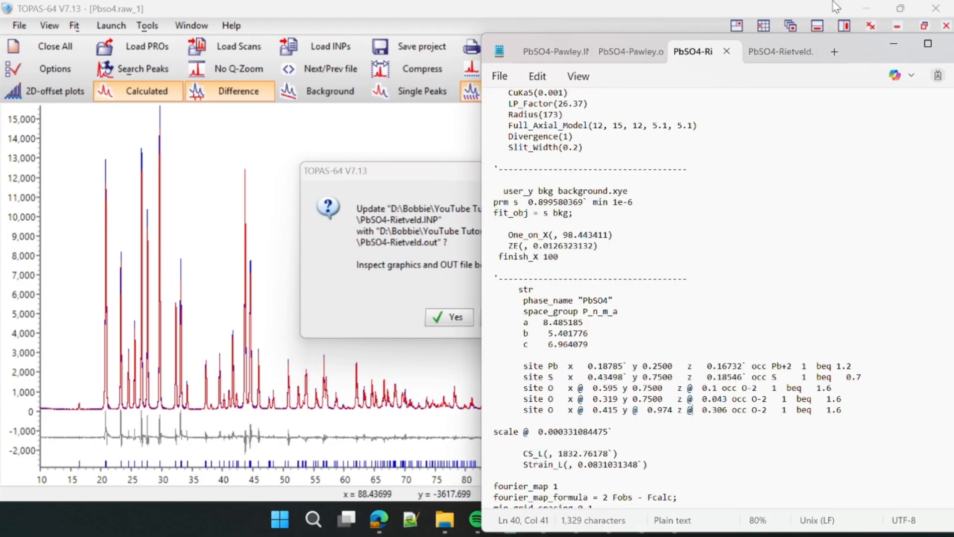
pyautogui.click(765, 52)
pyautogui.scroll(-2, 735, 251)
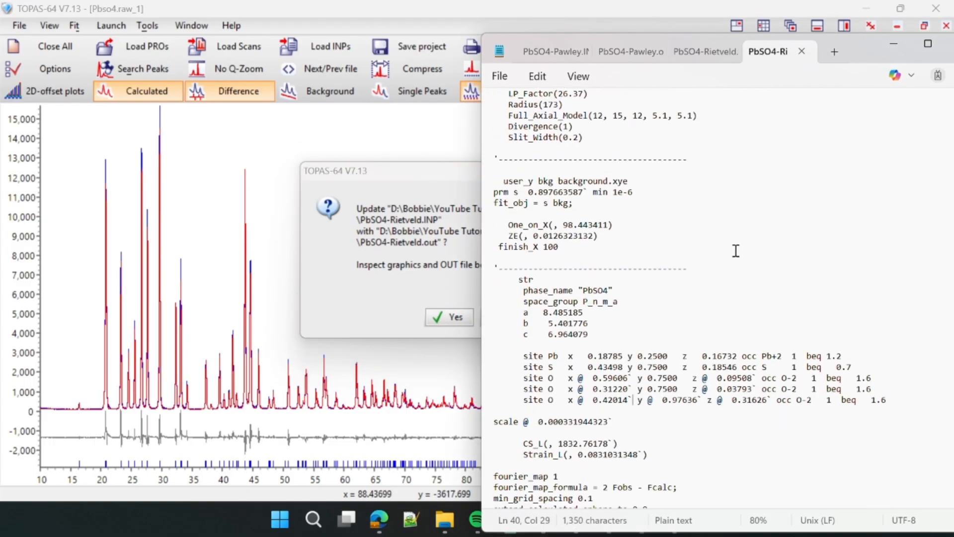
pyautogui.click(615, 378)
pyautogui.click(742, 379)
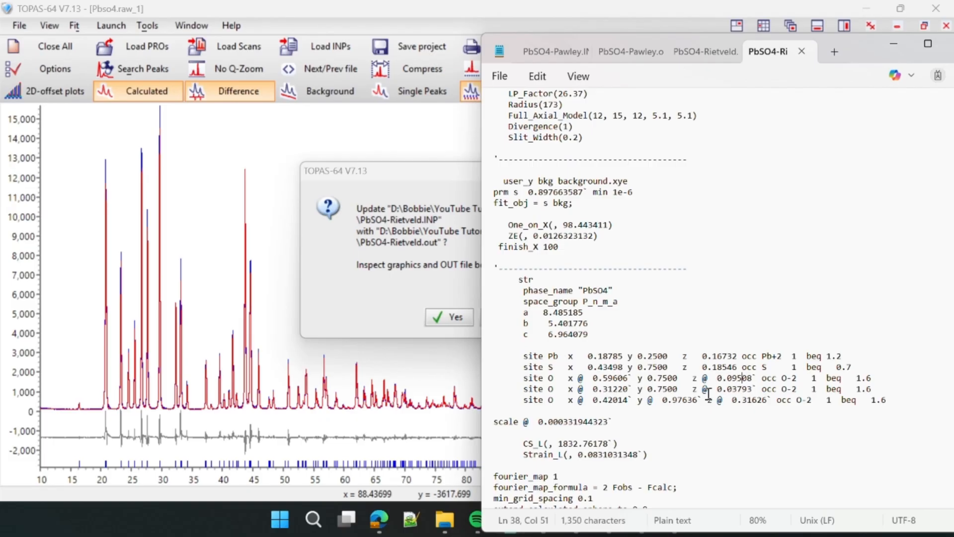
pyautogui.click(601, 389)
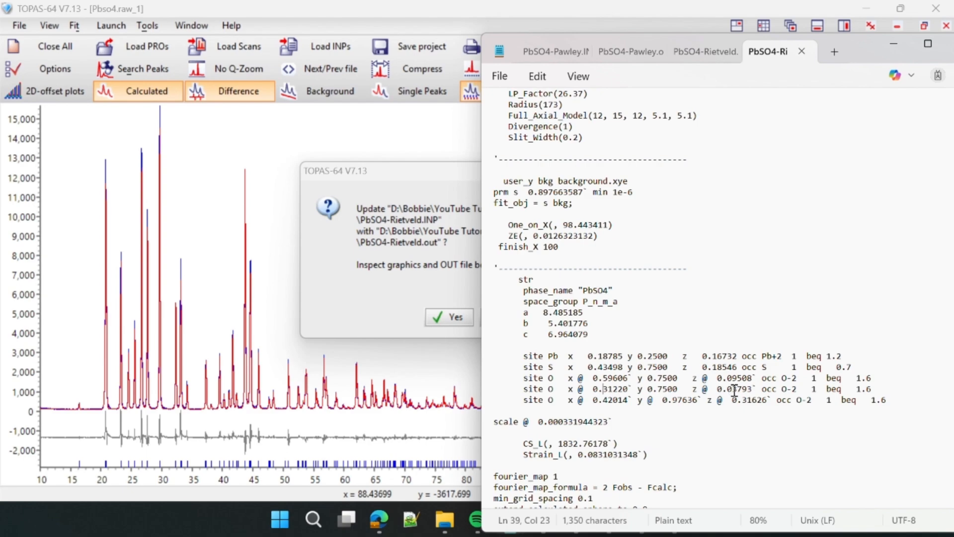
pyautogui.moveTo(630, 390); pyautogui.dragTo(599, 390)
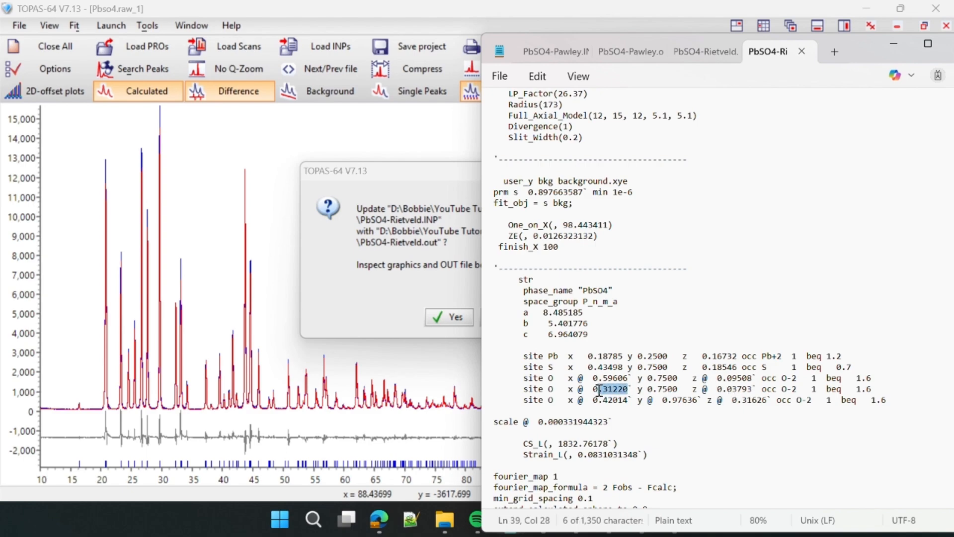
pyautogui.click(753, 389)
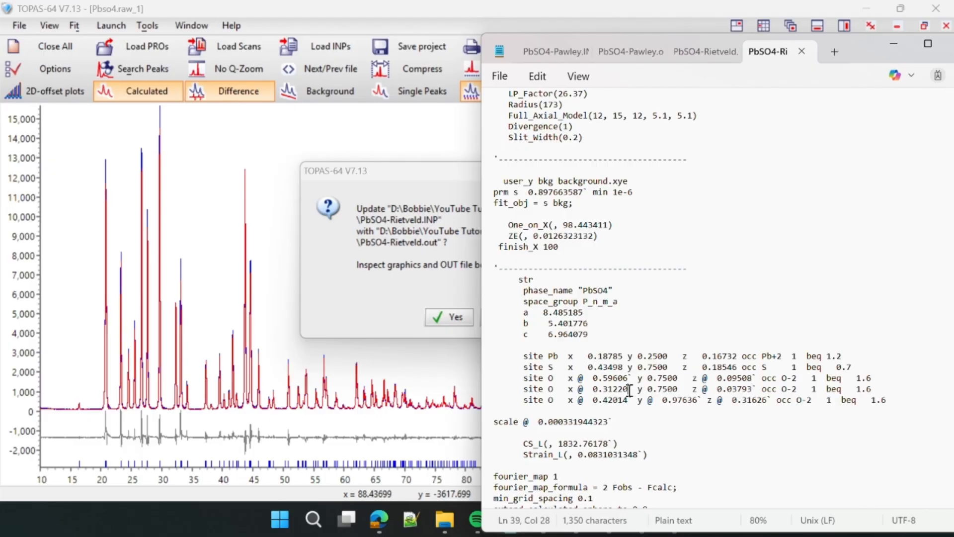
# Return to TOPAS and accept updating PbSO4-Rietveld.INP with the values from PbSO4-Rietveld.out.
pyautogui.moveTo(629, 390); pyautogui.dragTo(601, 395)
pyautogui.click(601, 394)
pyautogui.click(454, 321)
pyautogui.click(454, 320)
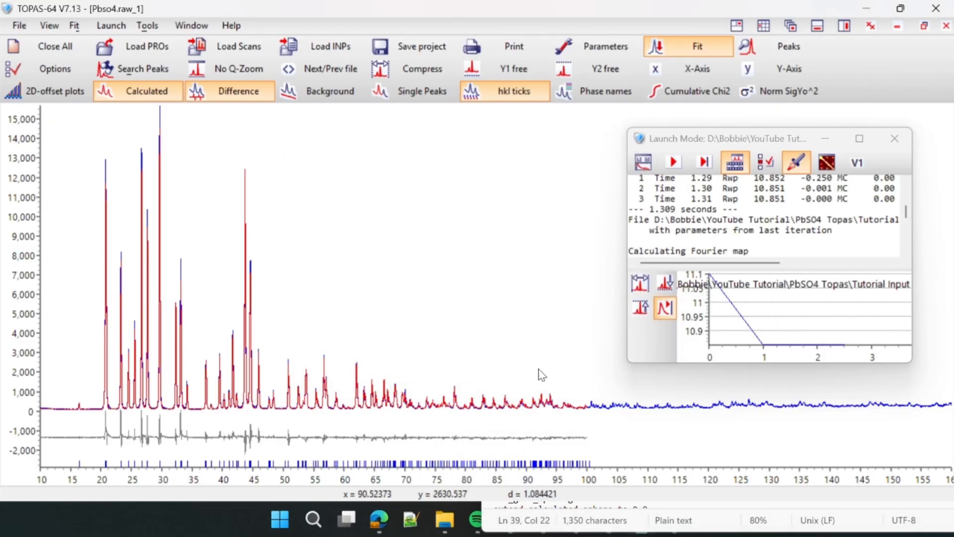
pyautogui.click(579, 527)
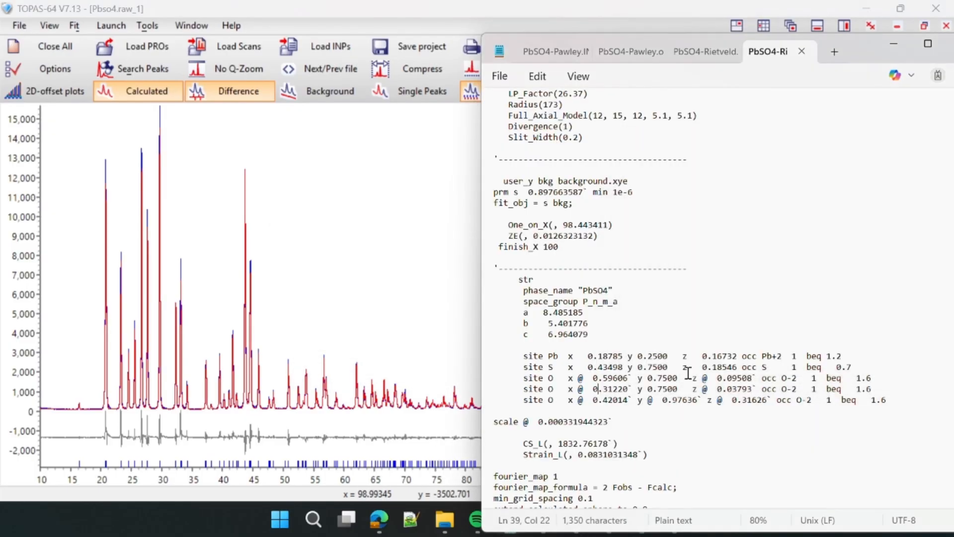
pyautogui.click(583, 379)
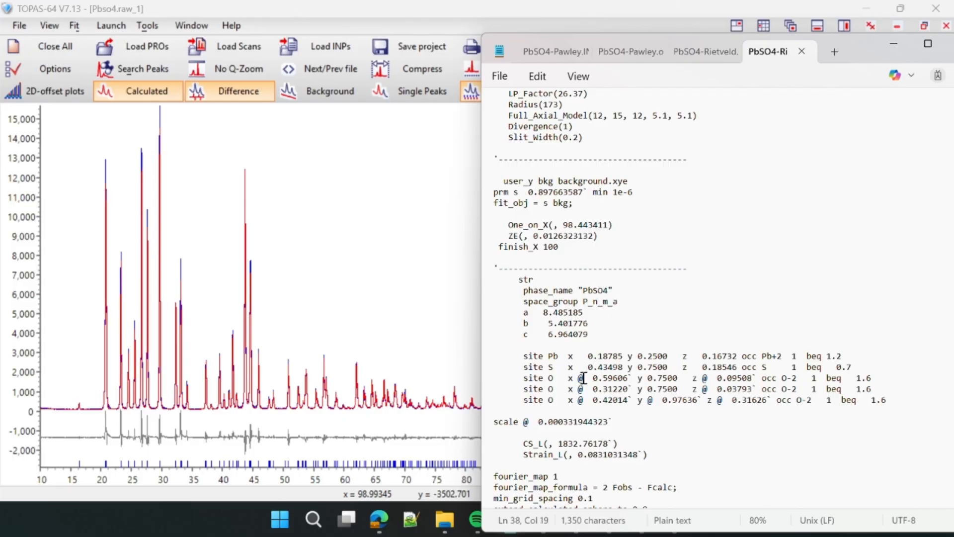
pyautogui.click(580, 367)
pyautogui.write('@')
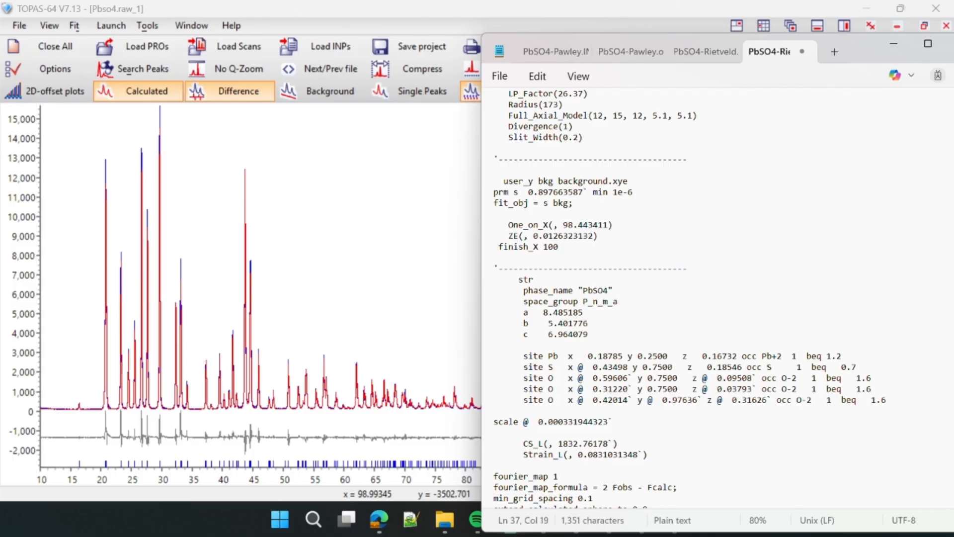
pyautogui.click(699, 368)
pyautogui.write('@')
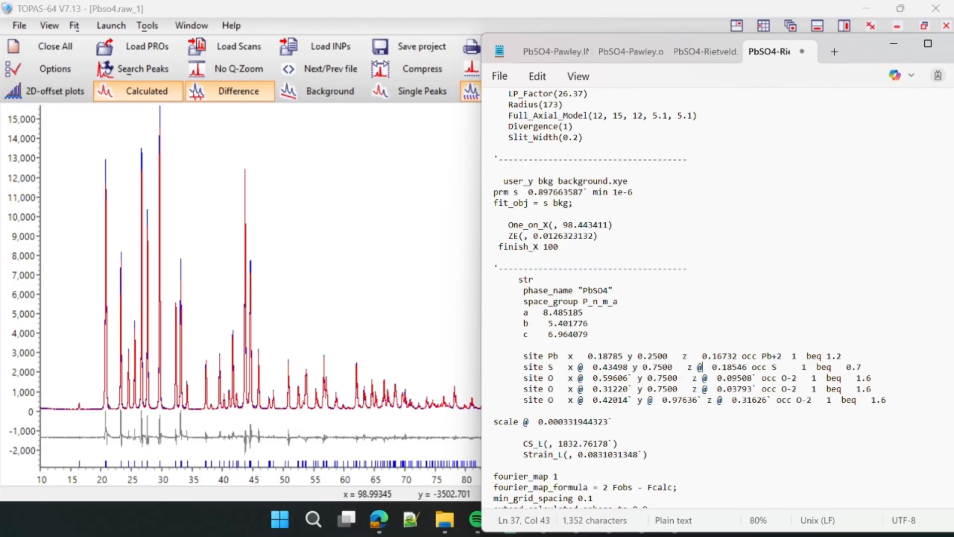
pyautogui.click(580, 356)
pyautogui.write('@')
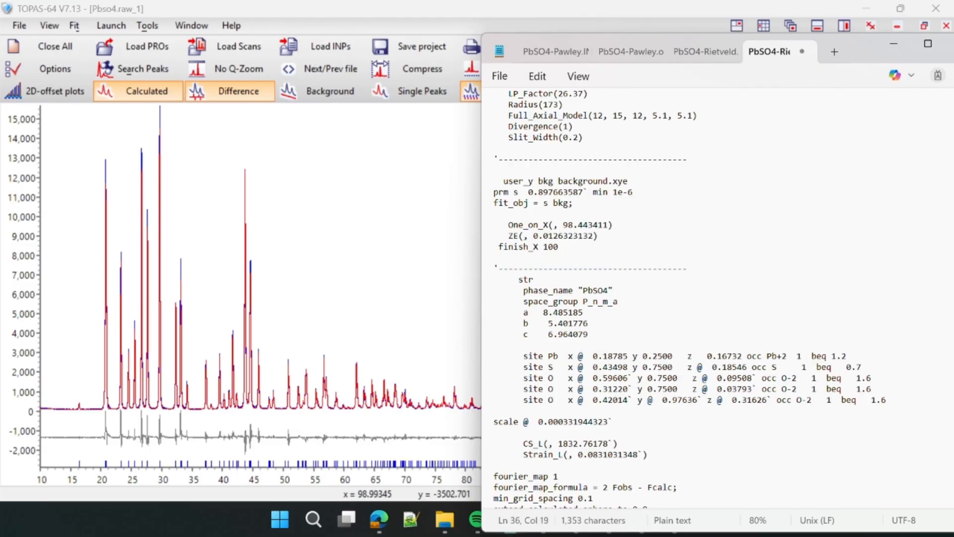
pyautogui.click(696, 357)
pyautogui.write('@')
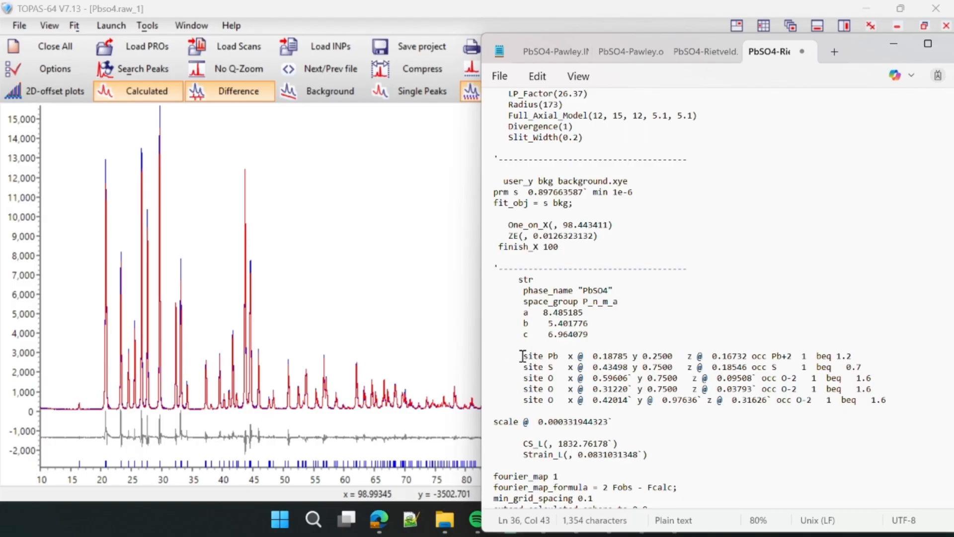
pyautogui.moveTo(523, 357); pyautogui.dragTo(773, 418)
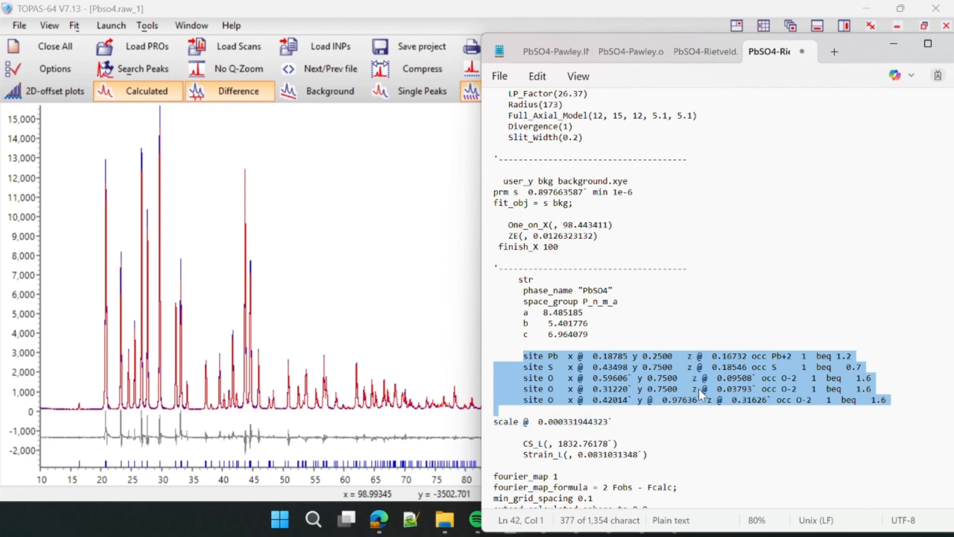
pyautogui.click(692, 400)
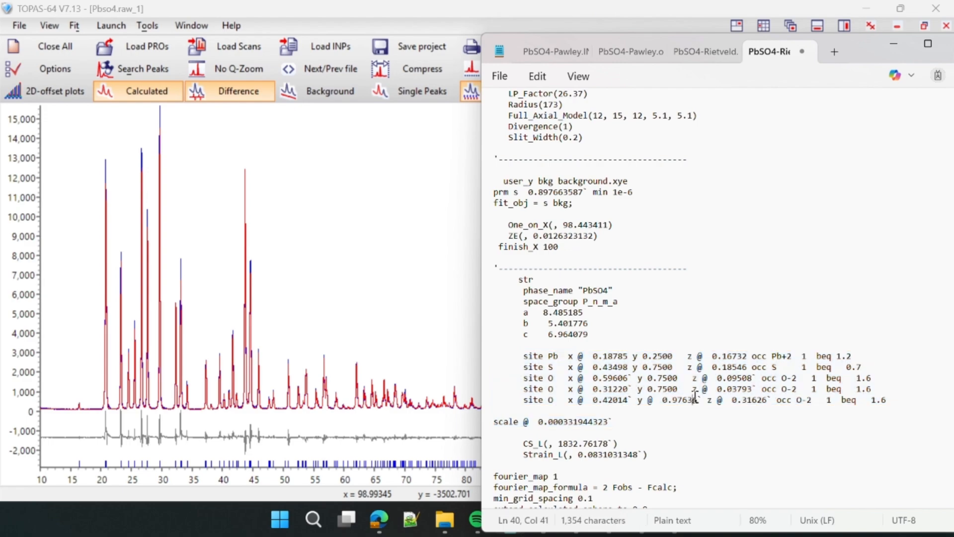
pyautogui.click(380, 227)
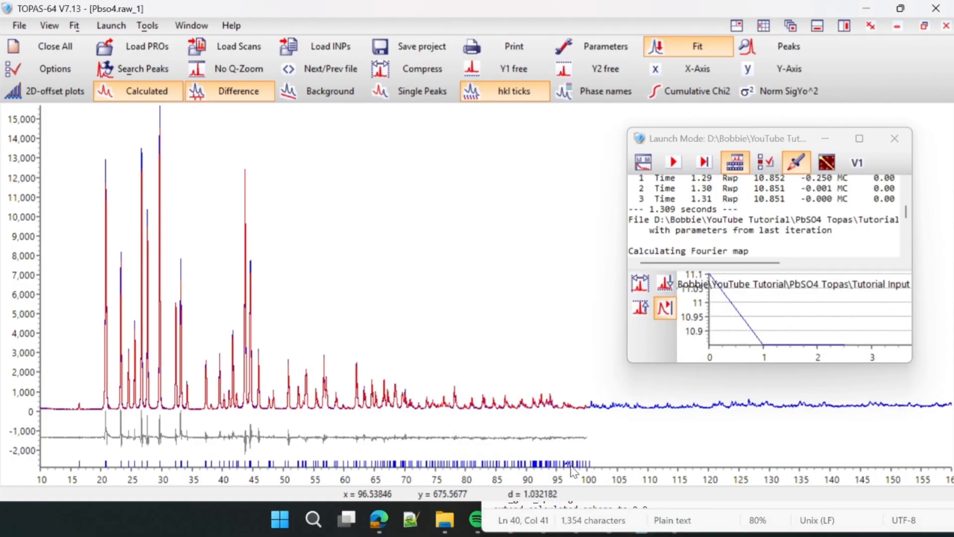
# Add @ flags to the x and z coordinates of the S and Pb sites in PbSO4-Rietveld.INP in Notepad and save it.
pyautogui.click(567, 530)
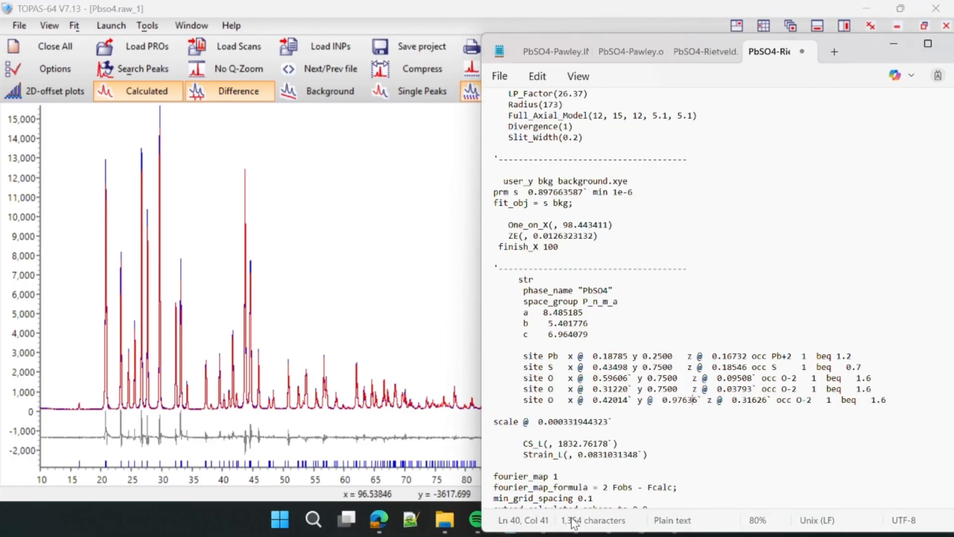
pyautogui.click(702, 58)
pyautogui.click(580, 465)
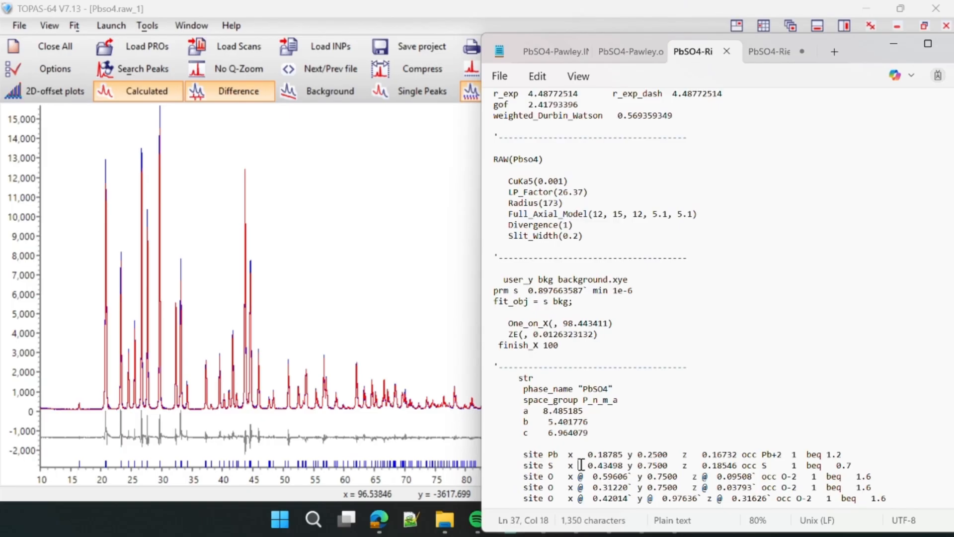
pyautogui.write('@')
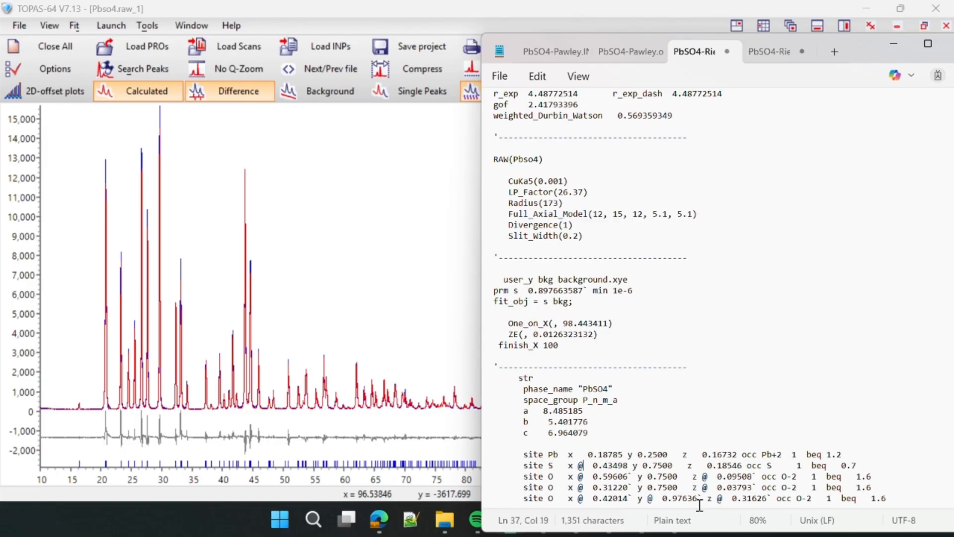
pyautogui.click(700, 466)
pyautogui.write('@')
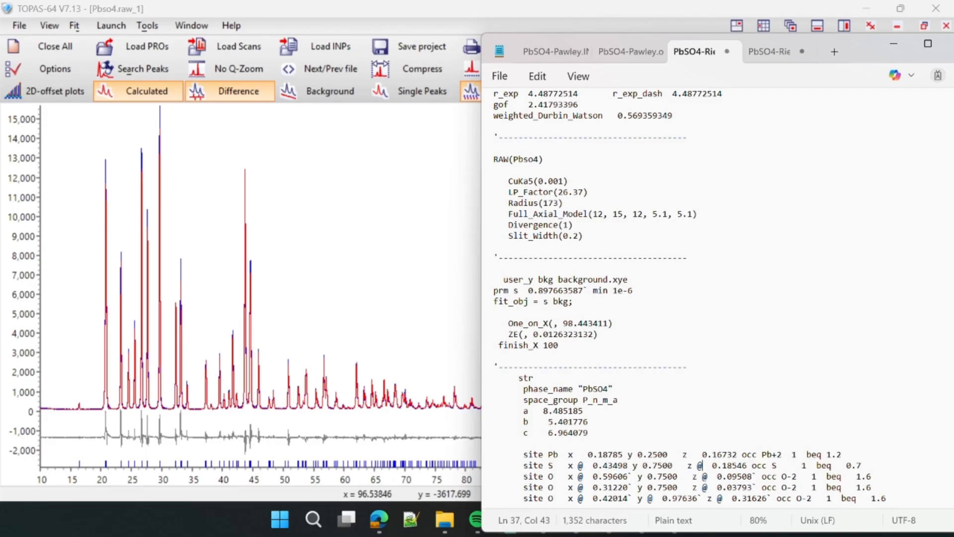
pyautogui.click(581, 454)
pyautogui.write('@')
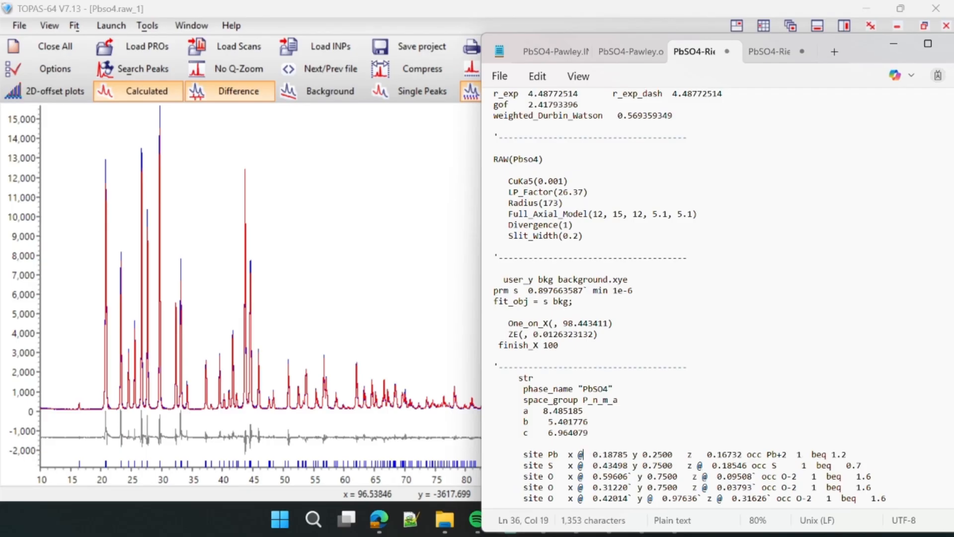
pyautogui.click(698, 454)
pyautogui.write('@')
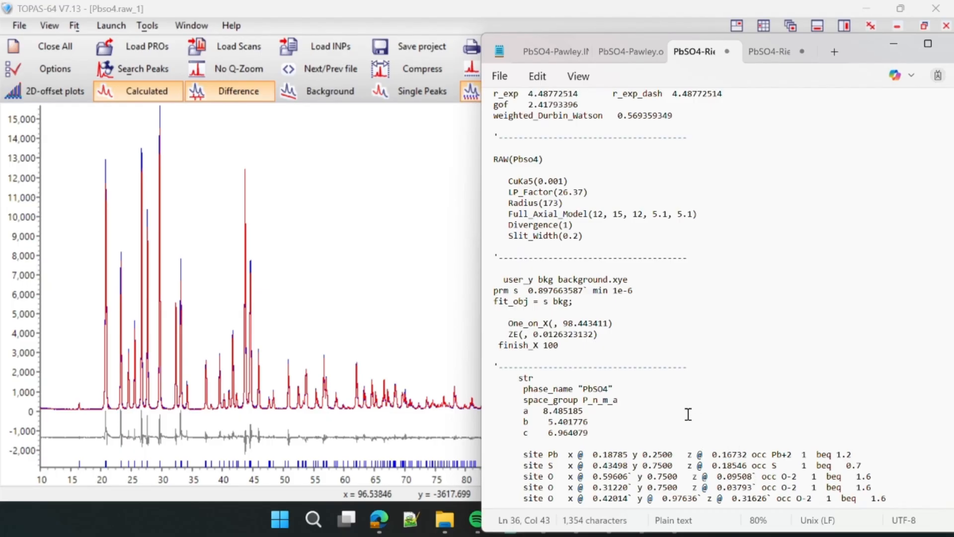
# Rerun the refinement in TOPAS and reload PbSO4-Rietveld.out in Notepad.
pyautogui.click(397, 302)
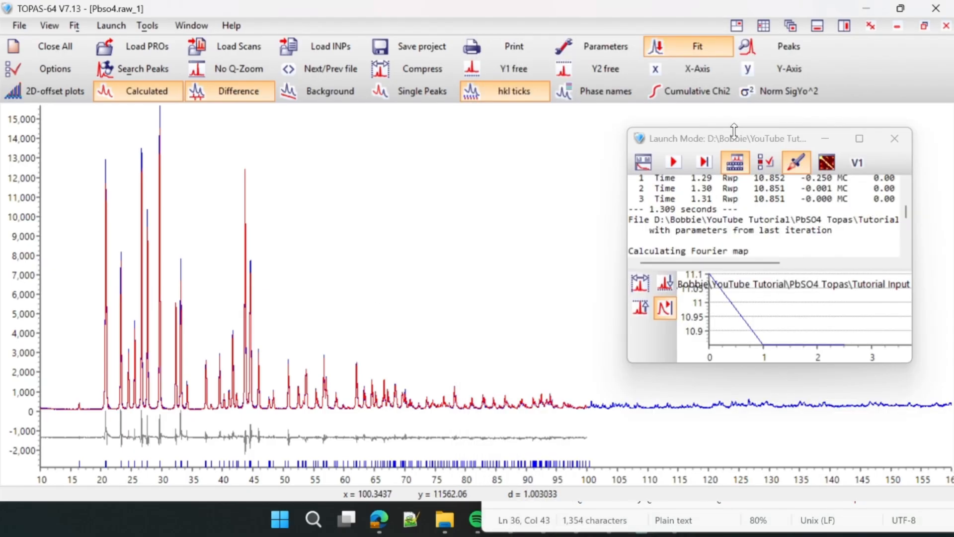
pyautogui.click(673, 163)
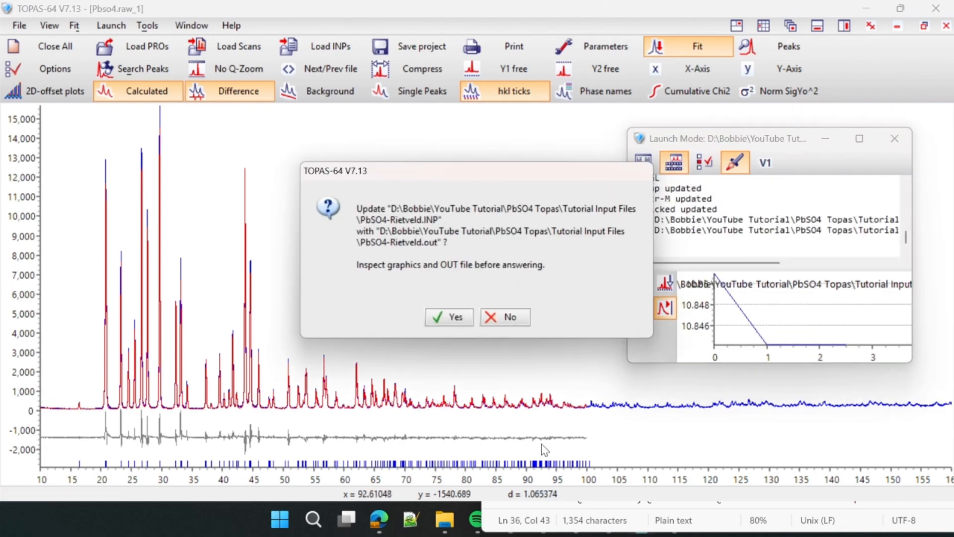
pyautogui.click(611, 525)
pyautogui.click(775, 51)
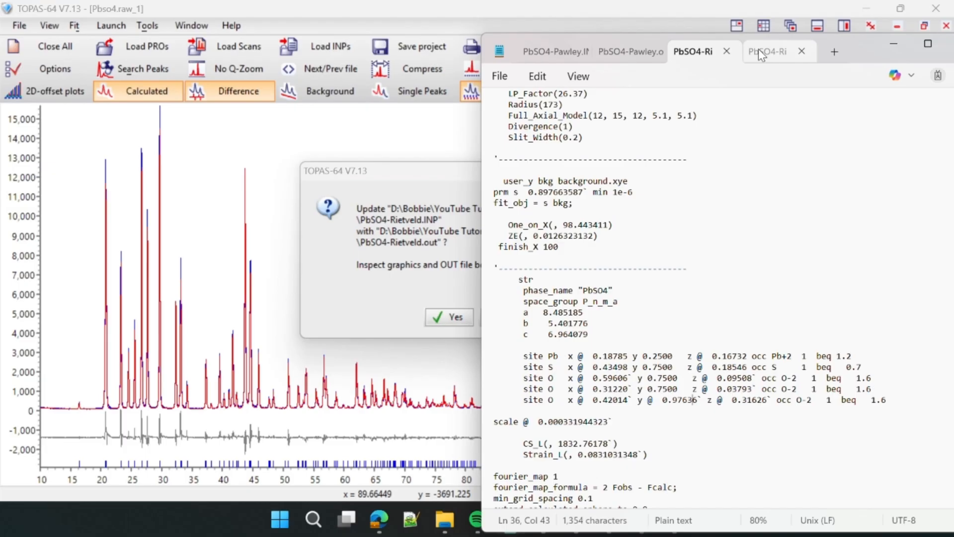
pyautogui.click(845, 343)
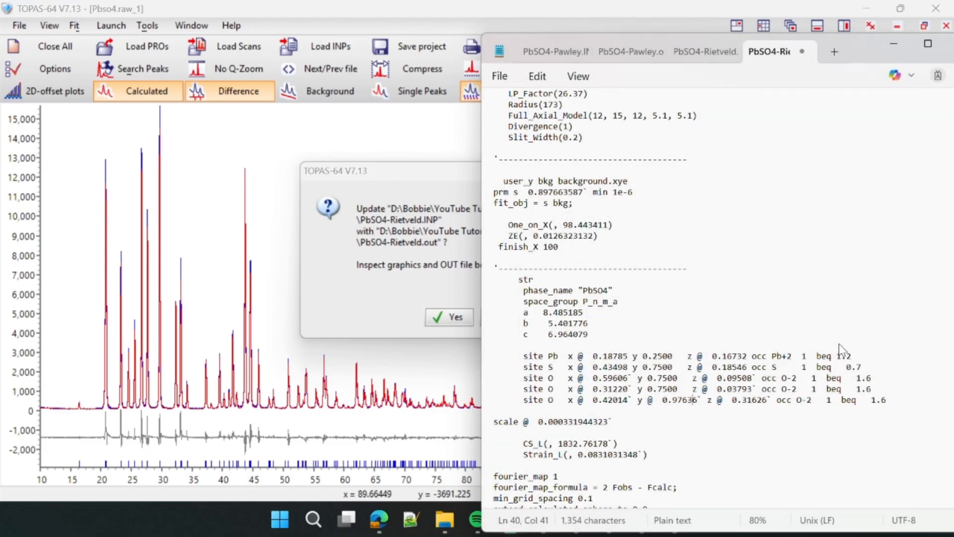
# Check the refined Pb, S and O site coordinates in the output file and accept updating PbSO4-Rietveld.INP in TOPAS.
pyautogui.scroll(3, 735, 333)
pyautogui.scroll(-2, 734, 333)
pyautogui.scroll(-1, 734, 333)
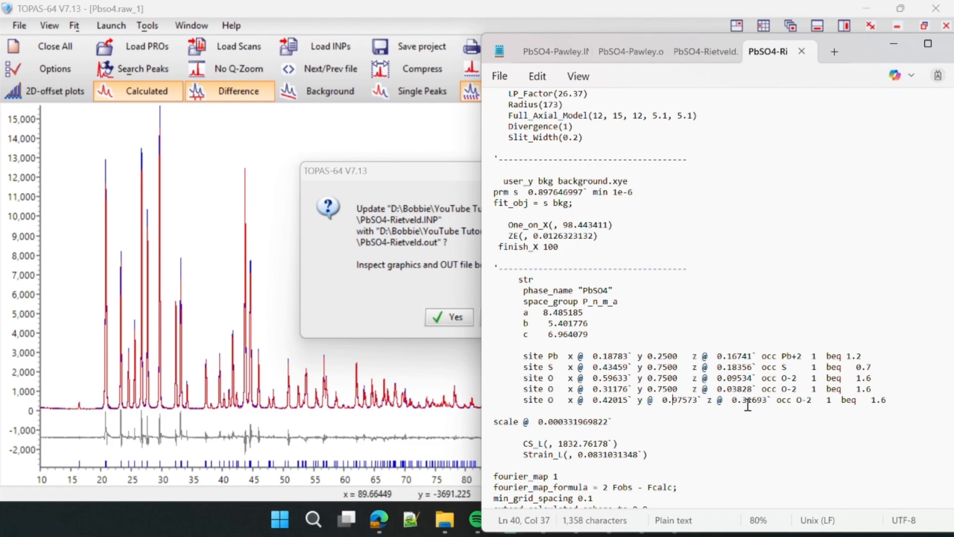
pyautogui.moveTo(741, 402); pyautogui.dragTo(766, 403)
pyautogui.click(766, 403)
pyautogui.moveTo(630, 393); pyautogui.dragTo(590, 390)
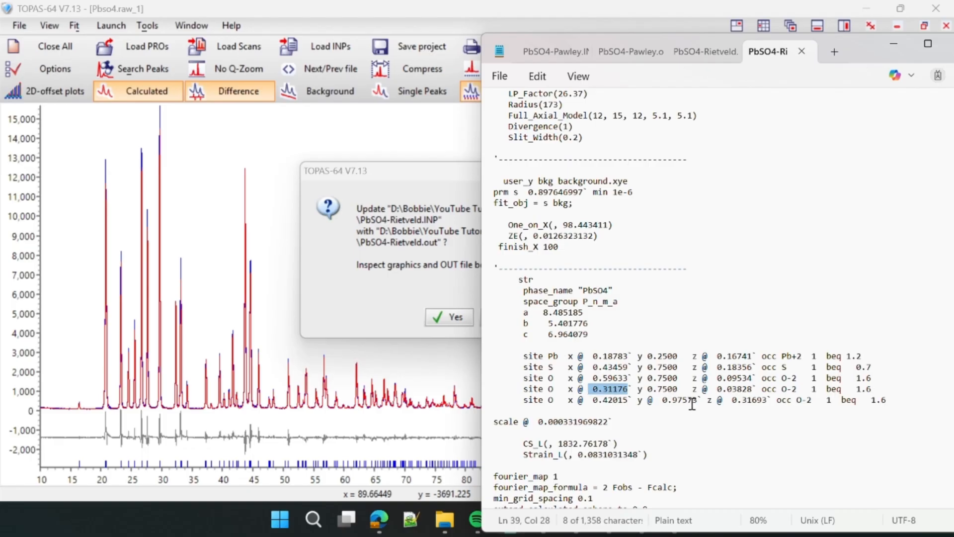
pyautogui.click(454, 319)
pyautogui.click(454, 318)
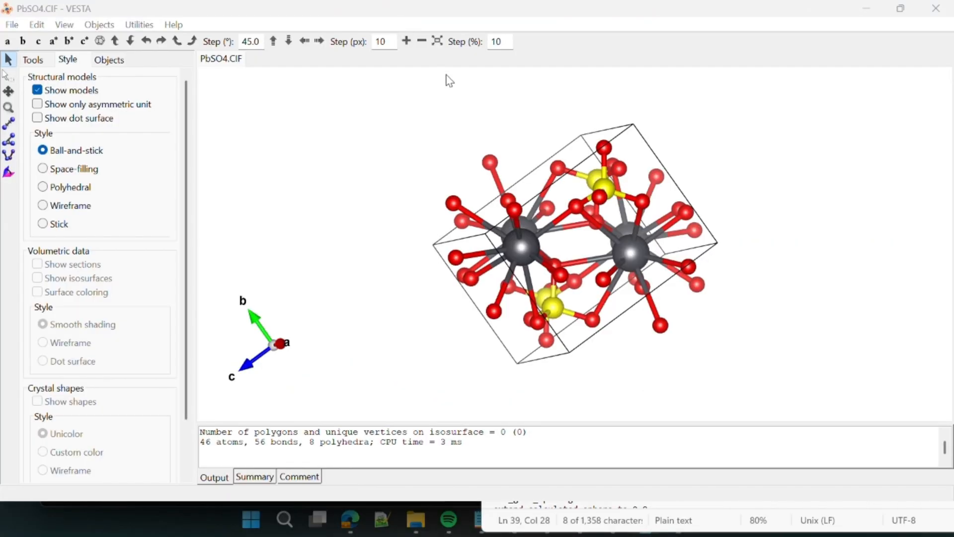
# Switch to VESTA and rotate the ball-and-stick PbSO4 structure to examine it from several directions.
pyautogui.moveTo(565, 270); pyautogui.dragTo(471, 223)
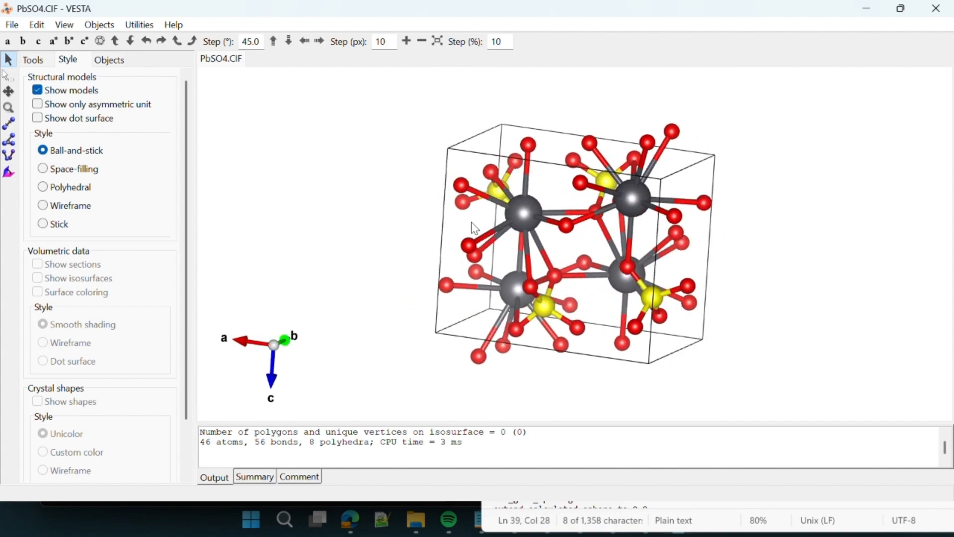
pyautogui.moveTo(608, 287); pyautogui.dragTo(408, 278)
pyautogui.moveTo(396, 279); pyautogui.dragTo(473, 230)
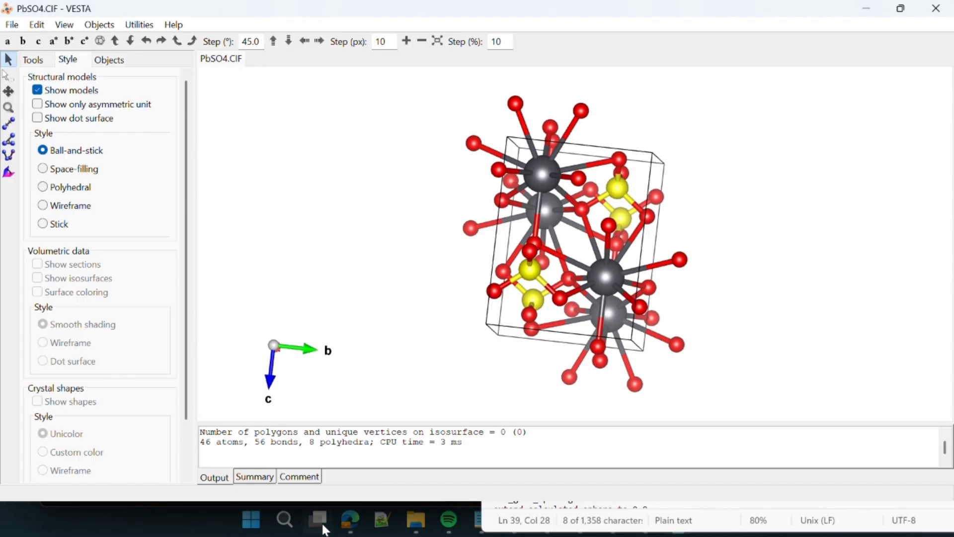
# Rerun the refinement in TOPAS and accept updating PbSO4-Rietveld.INP with PbSO4-Rietveld.out.
pyautogui.click(589, 519)
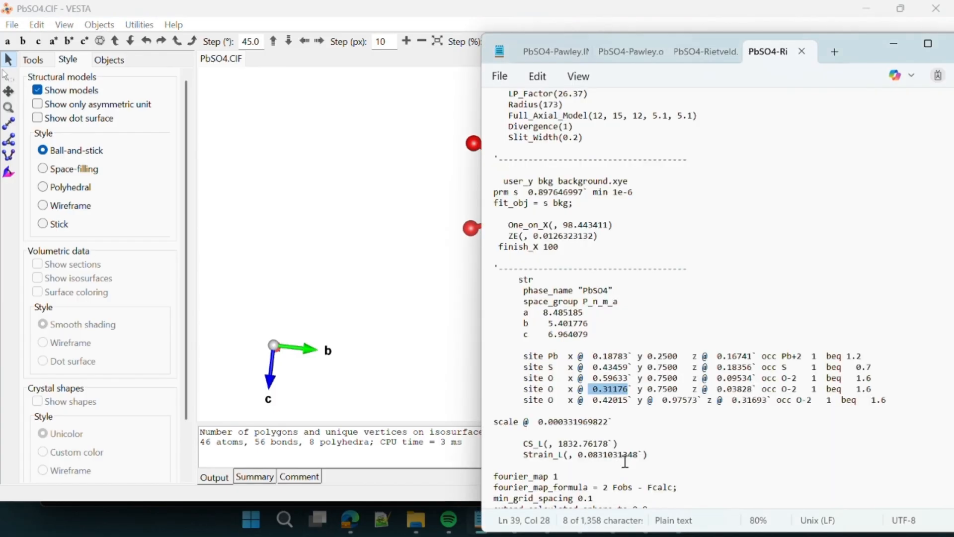
pyautogui.click(695, 59)
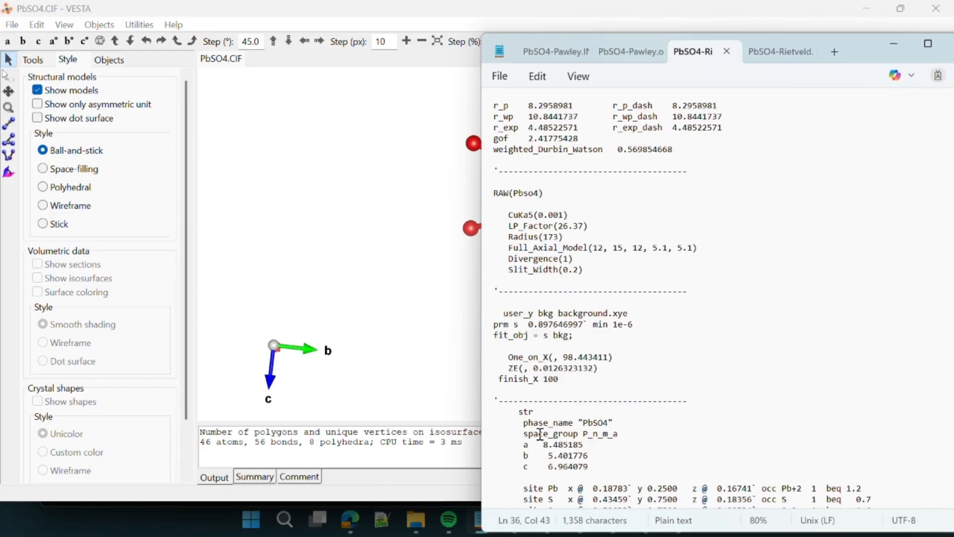
pyautogui.click(182, 517)
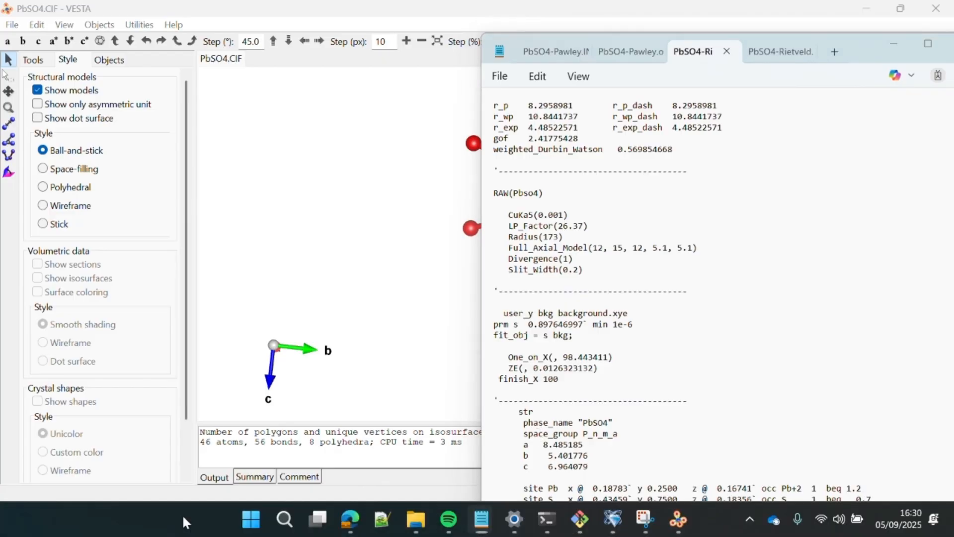
pyautogui.click(613, 520)
pyautogui.click(685, 165)
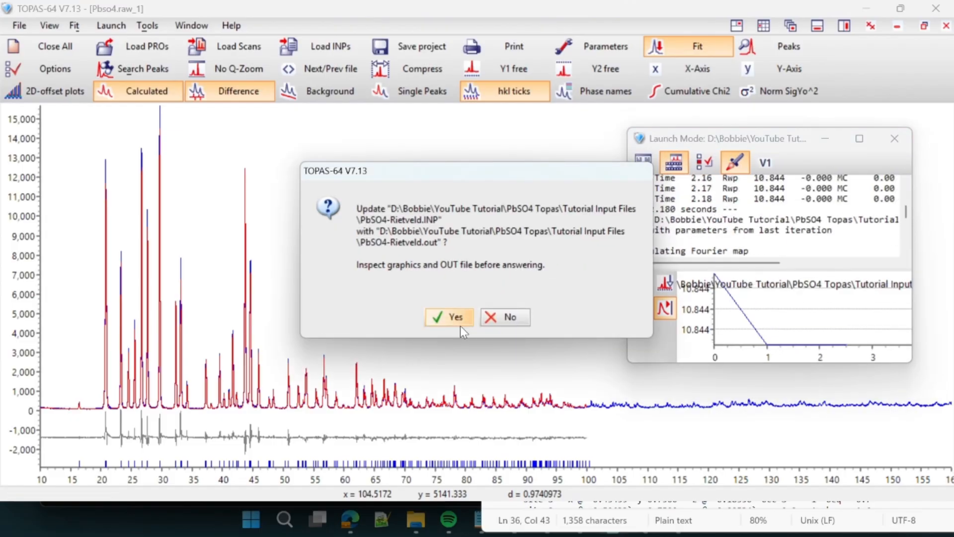
pyautogui.click(443, 317)
# Remove the @ flags from the x coordinates of the Pb, S and three O sites in PbSO4-Rietveld.INP in Notepad.
pyautogui.click(576, 520)
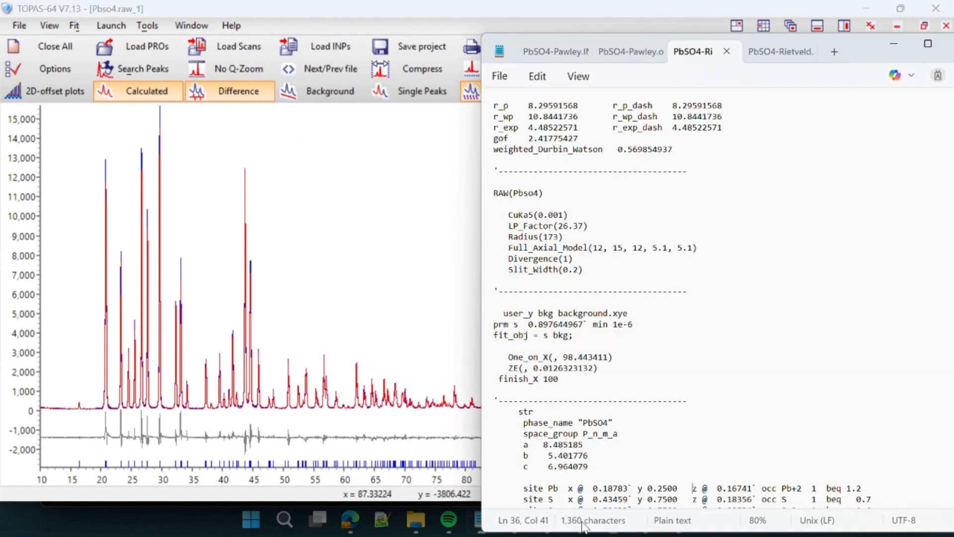
pyautogui.scroll(-5, 639, 289)
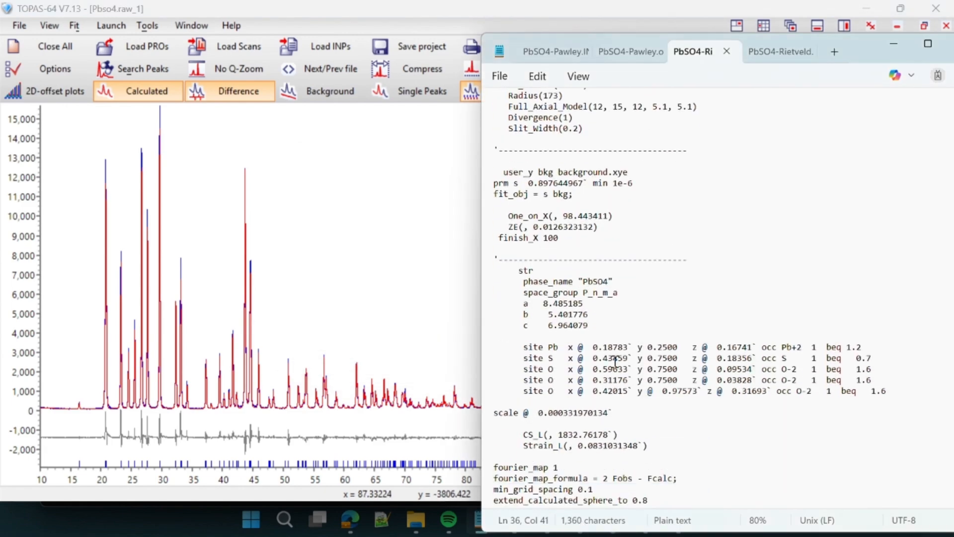
pyautogui.click(585, 321)
pyautogui.press('BackSpace')
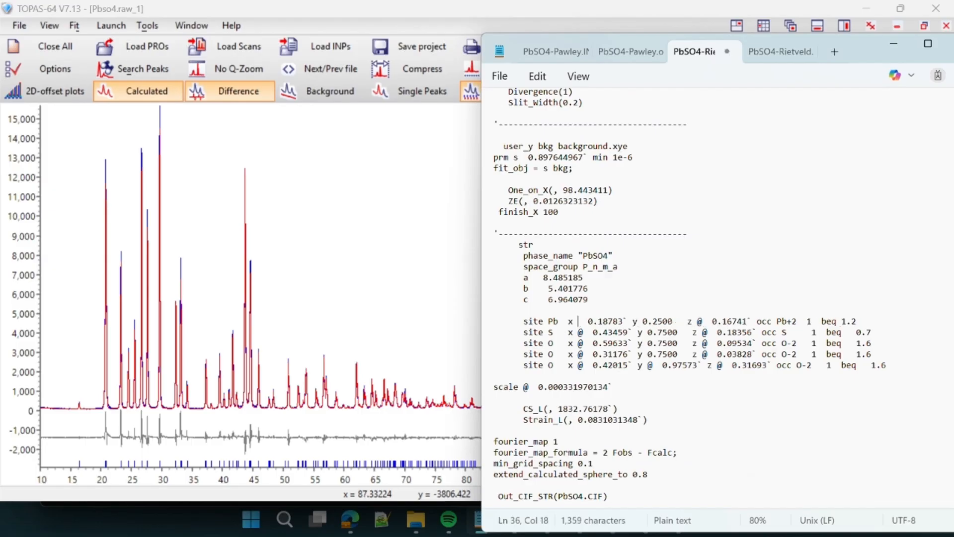
pyautogui.click(581, 332)
pyautogui.press('BackSpace')
pyautogui.press('BackSpace')
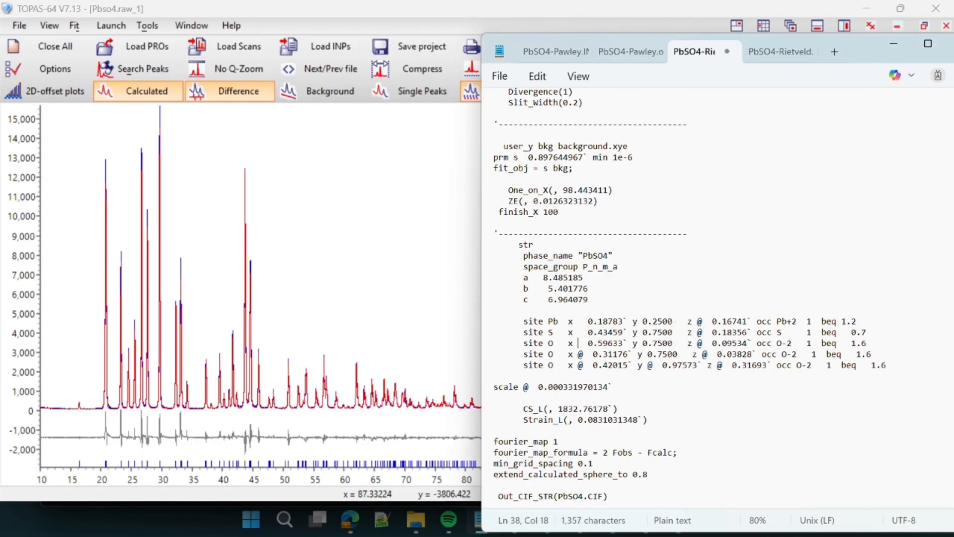
pyautogui.press('BackSpace')
pyautogui.press('Delete')
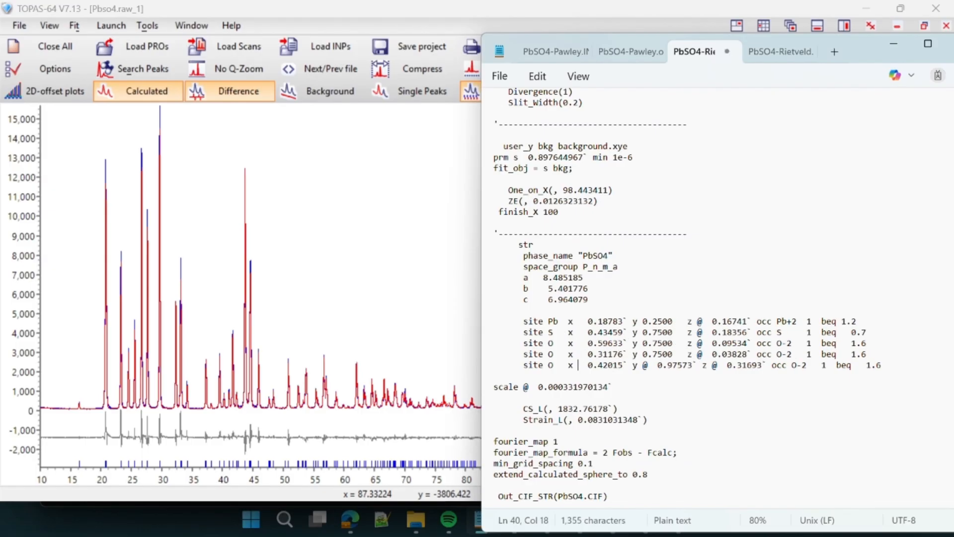
# Remove the @ flags from the last O site's y coordinate and from the z coordinates of all five sites.
pyautogui.click(648, 366)
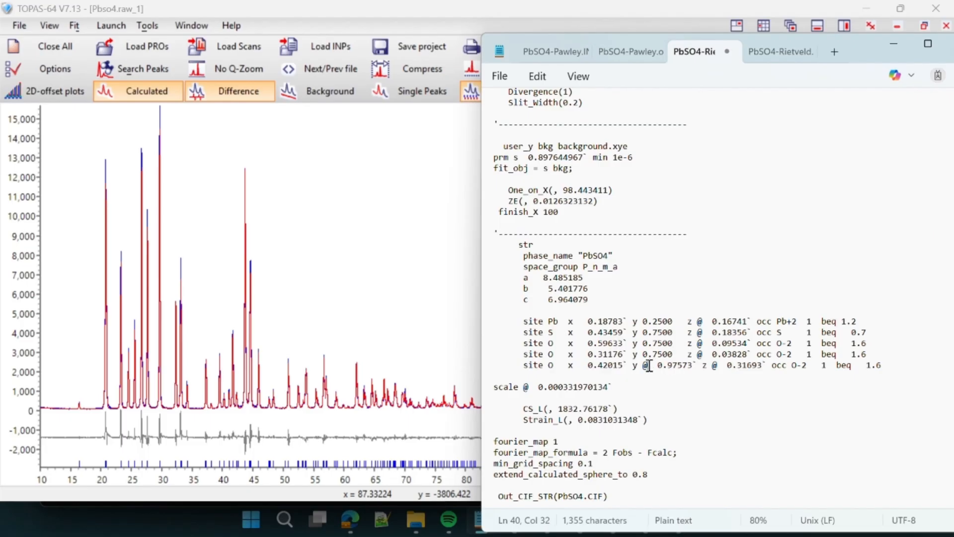
pyautogui.press('BackSpace')
pyautogui.click(701, 321)
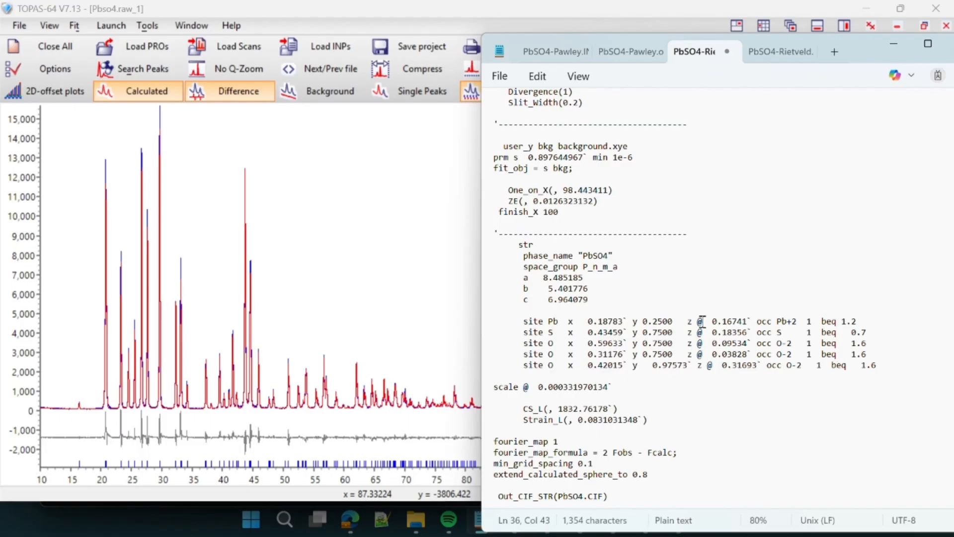
pyautogui.press('BackSpace')
pyautogui.click(700, 332)
pyautogui.press('BackSpace')
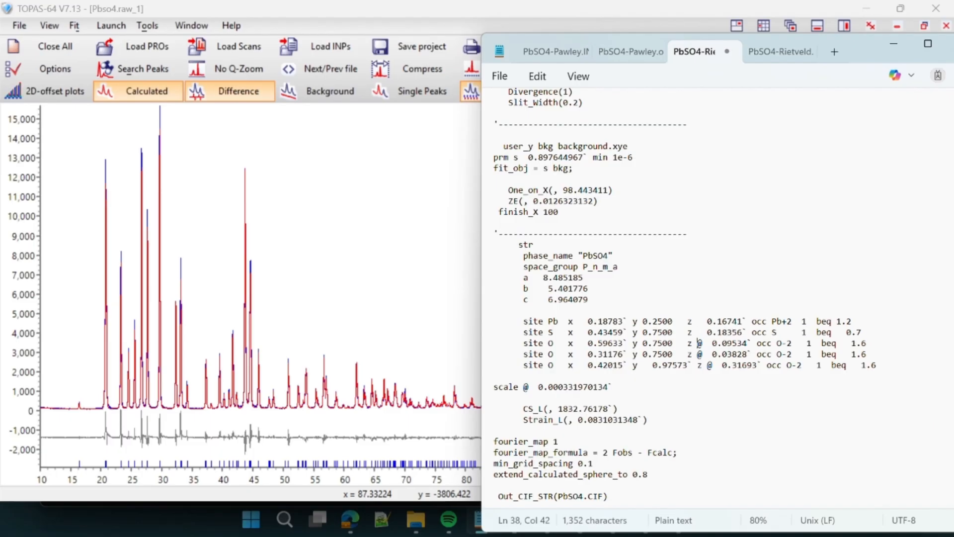
pyautogui.press('BackSpace')
pyautogui.click(702, 354)
pyautogui.press('BackSpace')
pyautogui.click(698, 365)
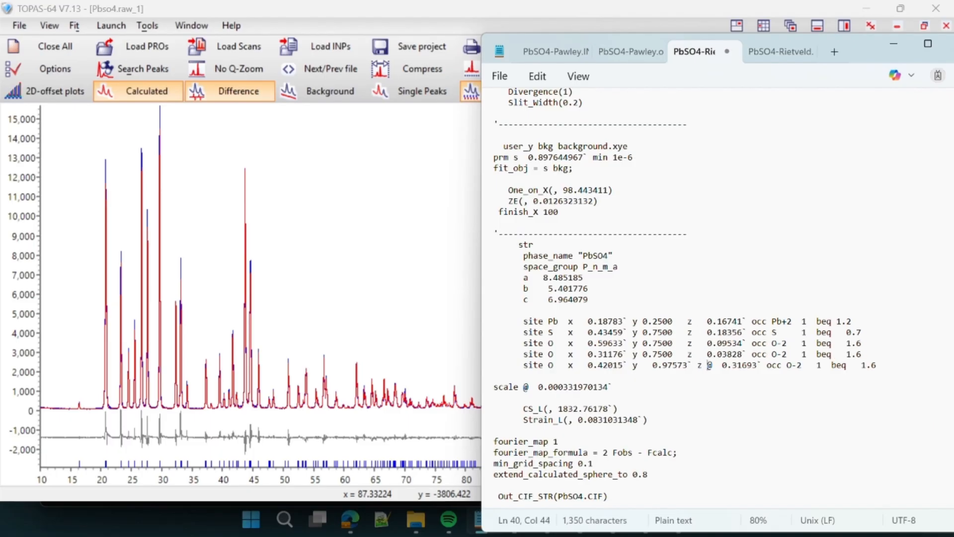
pyautogui.click(712, 365)
pyautogui.press('BackSpace')
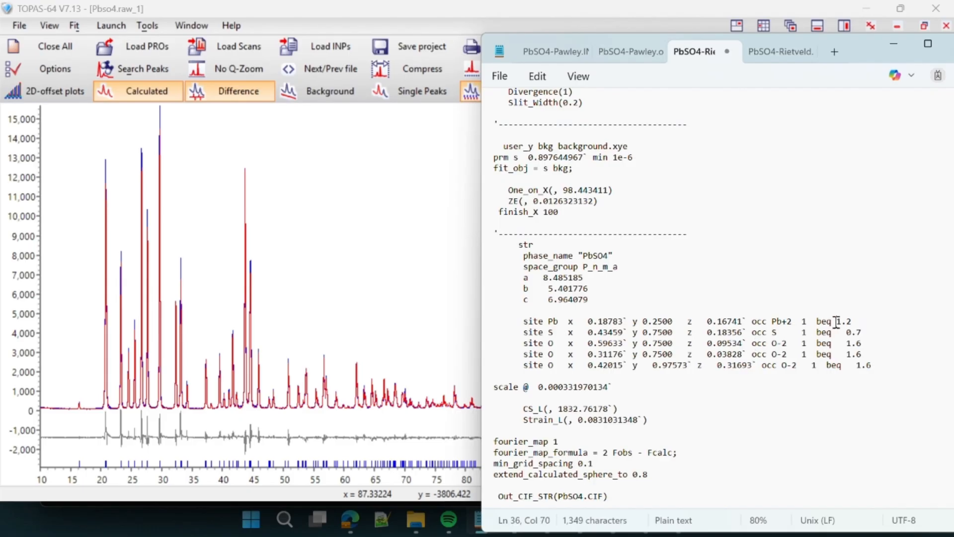
# Add @ flags to the beq values of the Pb and S sites and save the input file.
pyautogui.write('@')
pyautogui.click(838, 332)
pyautogui.write('@')
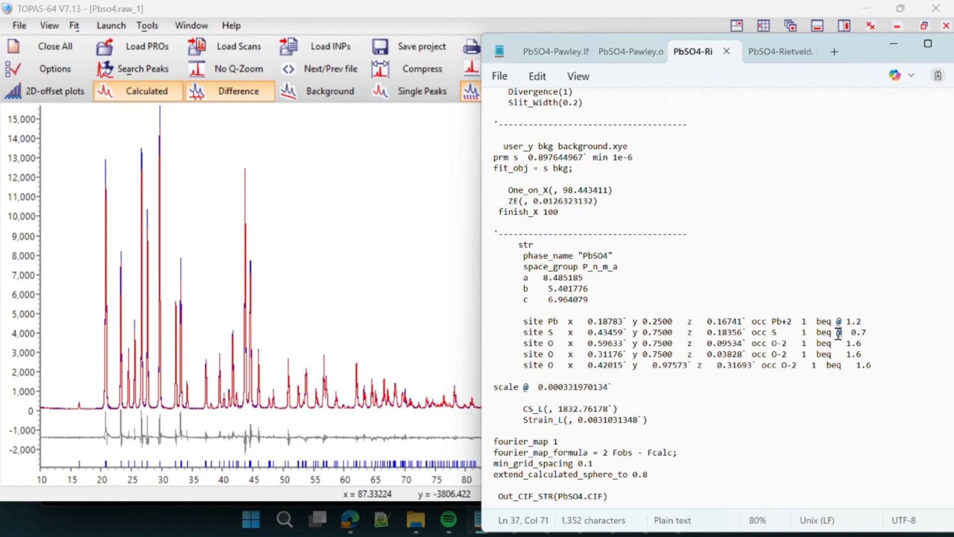
# Run the refinement in TOPAS with the Pb and S beq values free and review the Rwp of its iterations.
pyautogui.click(398, 196)
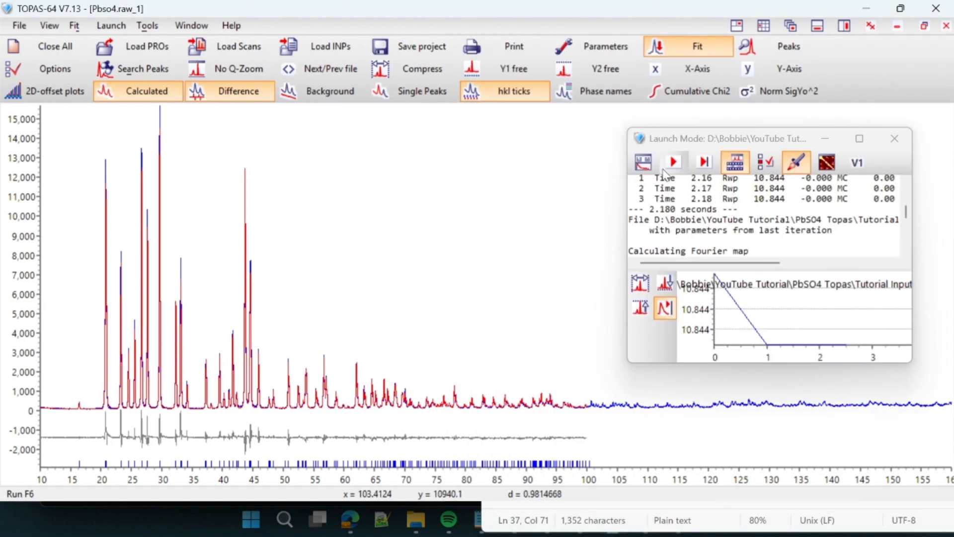
pyautogui.click(674, 163)
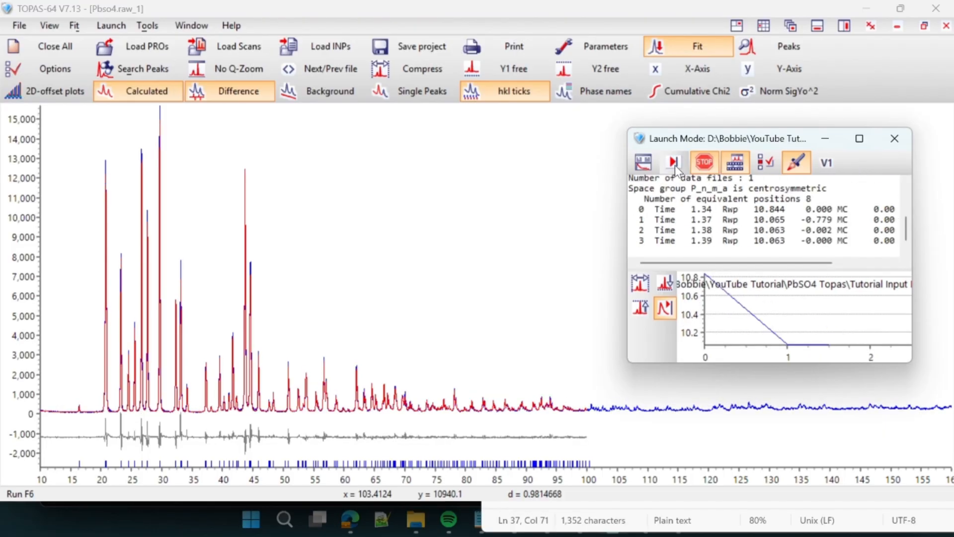
pyautogui.scroll(5, 807, 217)
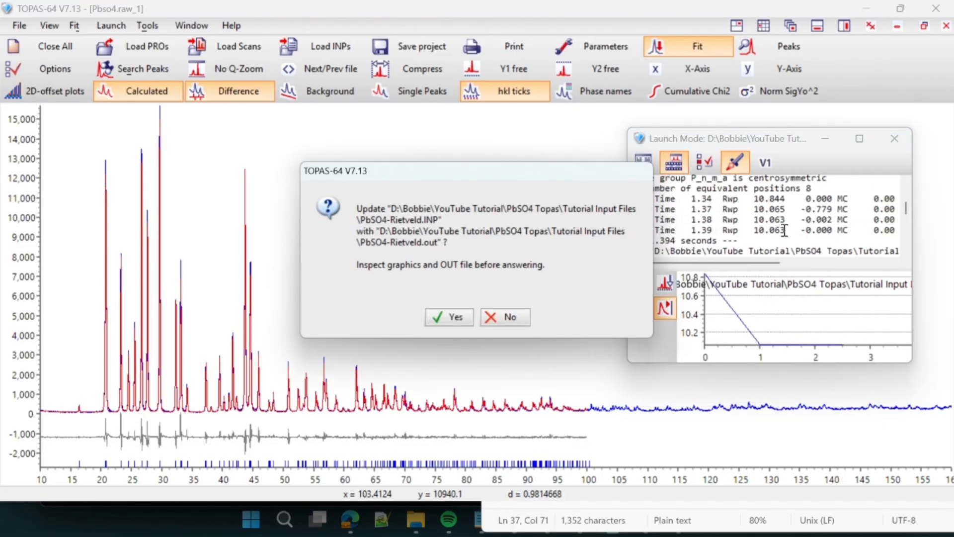
pyautogui.click(785, 230)
pyautogui.scroll(10, 786, 230)
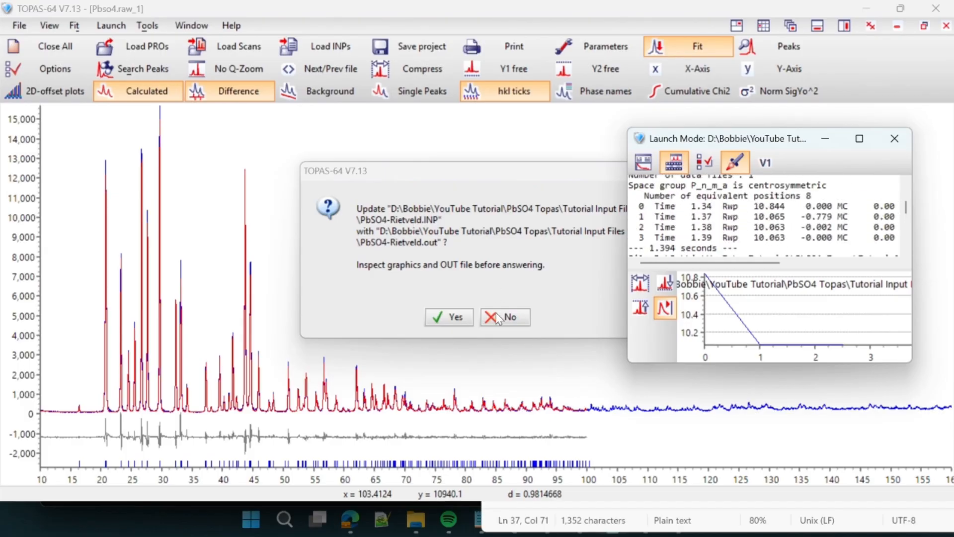
# Check the refined Pb and S beq values in PbSO4-Rietveld.out in Notepad and accept updating the input file in TOPAS.
pyautogui.click(573, 526)
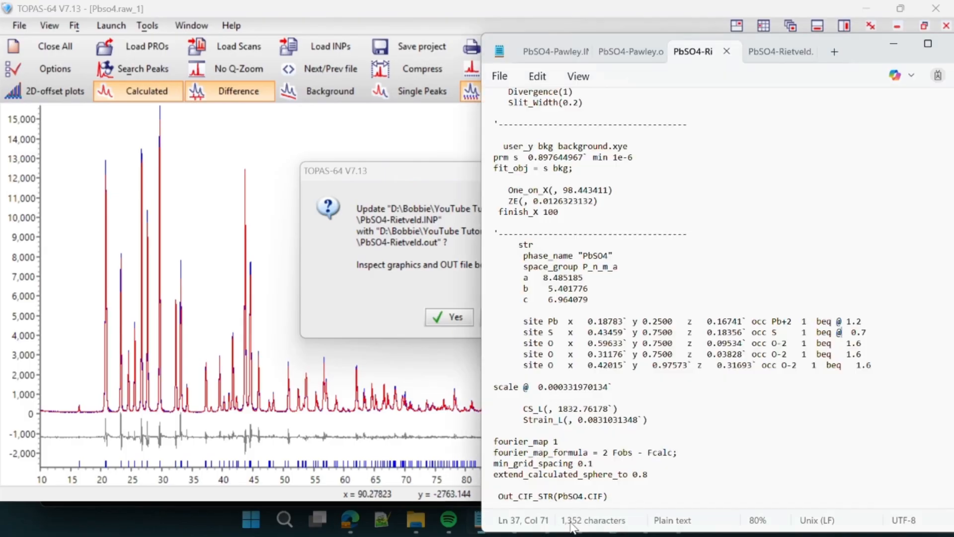
pyautogui.click(761, 52)
pyautogui.scroll(-1, 801, 255)
pyautogui.scroll(-1, 801, 255)
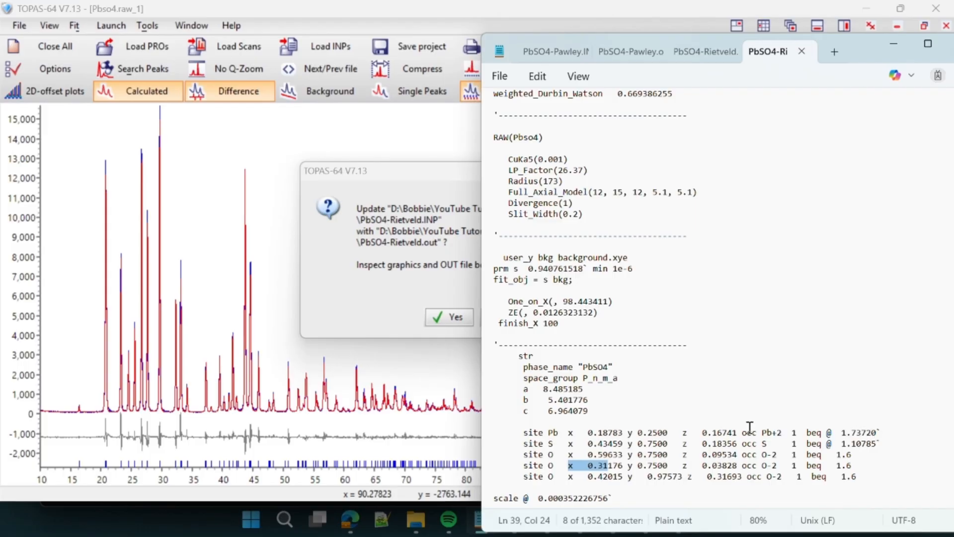
pyautogui.click(441, 317)
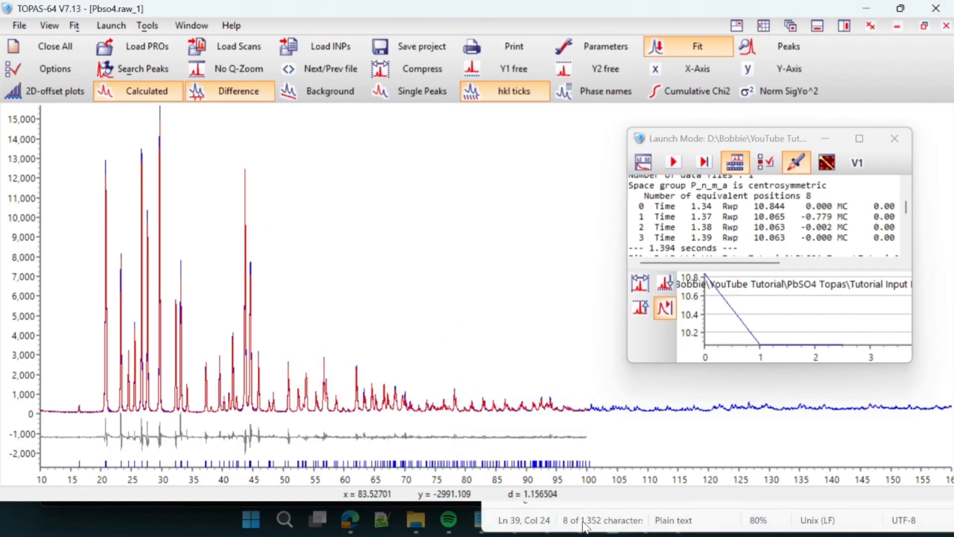
# Remove the @ flags from the Pb and S beq values in PbSO4-Rietveld.INP in Notepad.
pyautogui.click(585, 526)
pyautogui.click(682, 49)
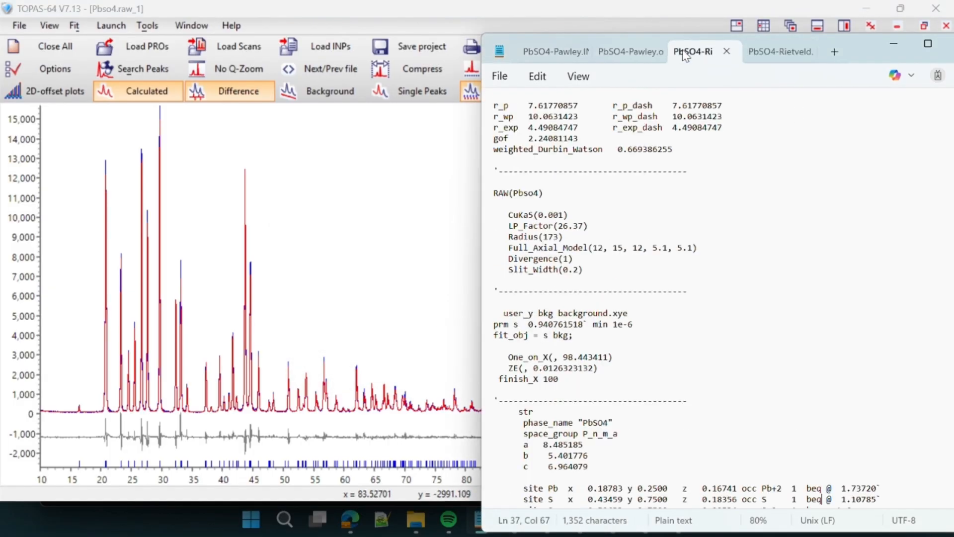
pyautogui.scroll(-4, 864, 419)
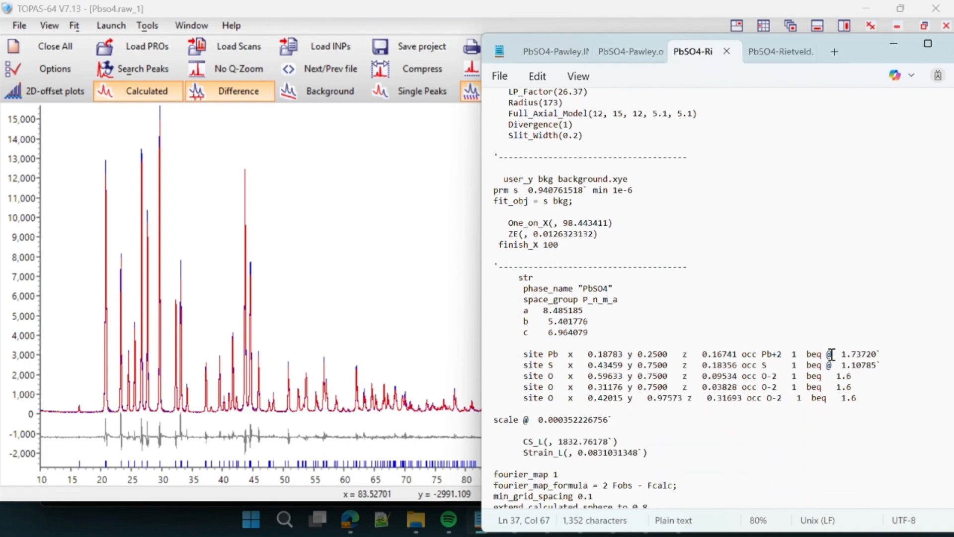
pyautogui.press('BackSpace')
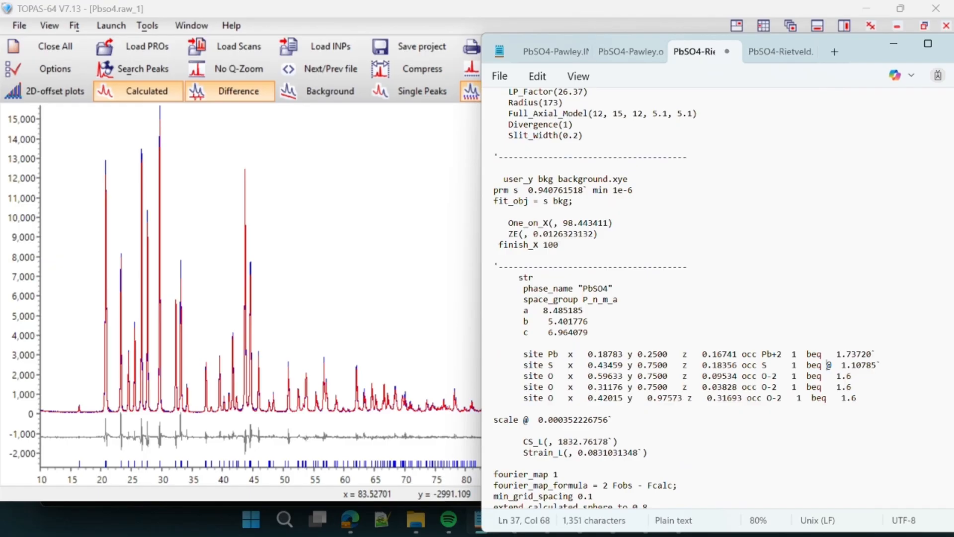
pyautogui.click(826, 365)
pyautogui.press('Delete')
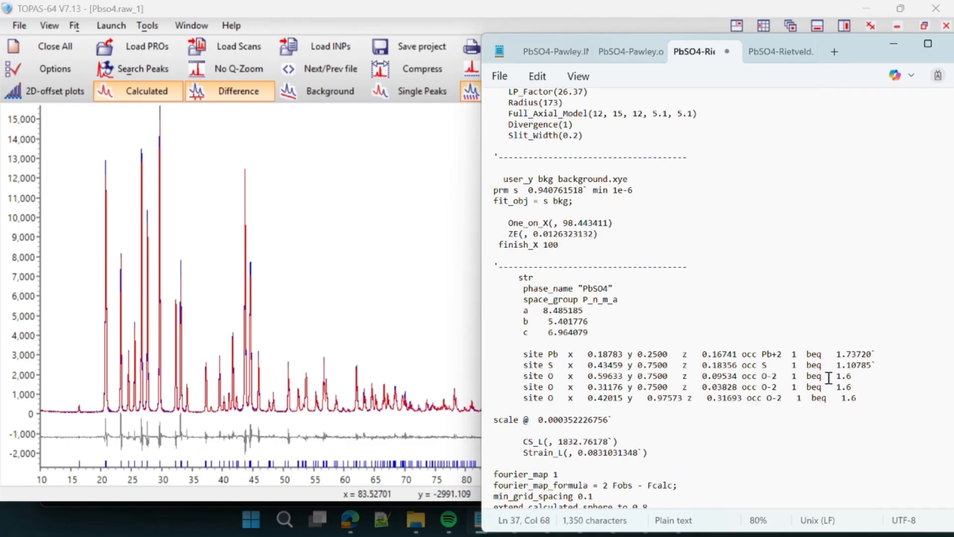
# Add @ flags to the beq values of the three O sites and save the input file.
pyautogui.write('@')
pyautogui.click(831, 387)
pyautogui.write('@@')
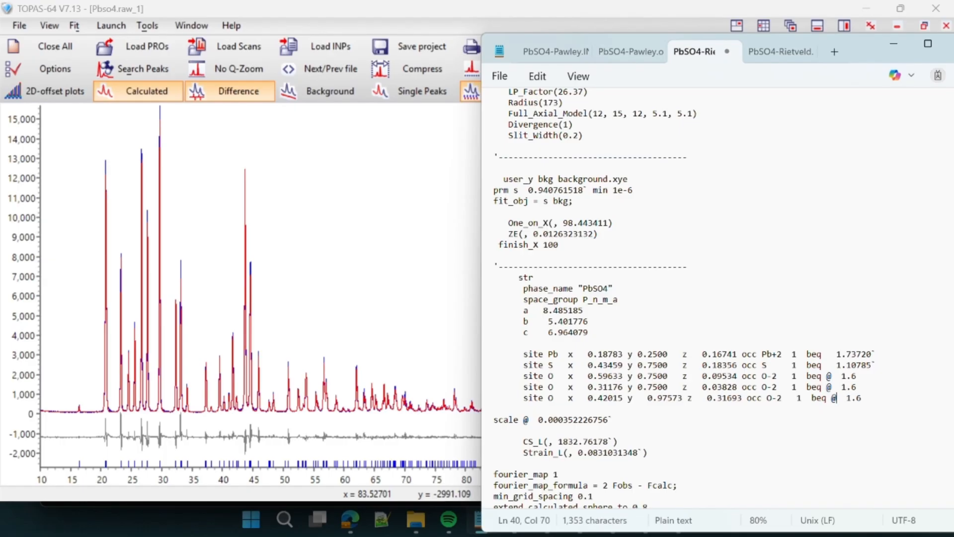
pyautogui.hotkey('ctrl', 's')
# Rerun the refinement in TOPAS and accept updating PbSO4-Rietveld.INP after checking the O beq values in the output file.
pyautogui.click(395, 272)
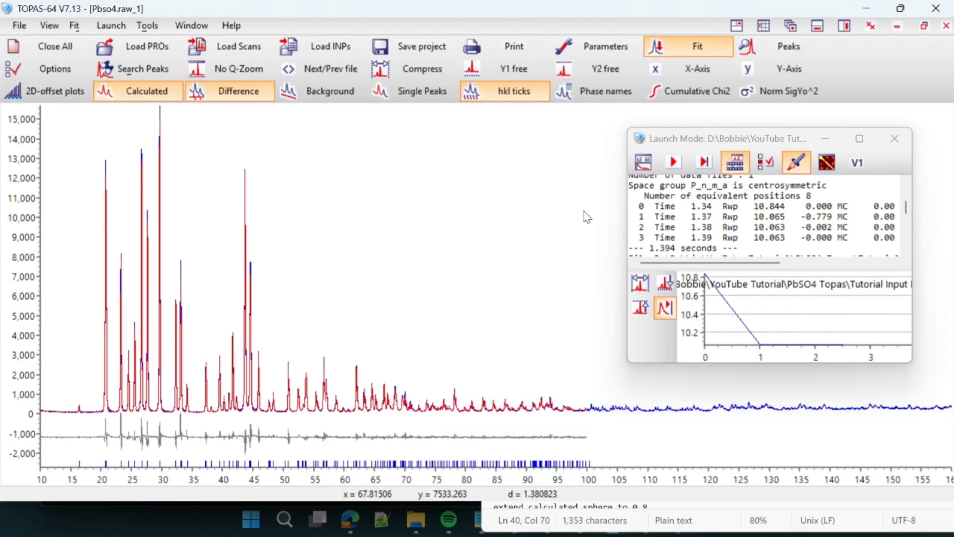
pyautogui.click(672, 164)
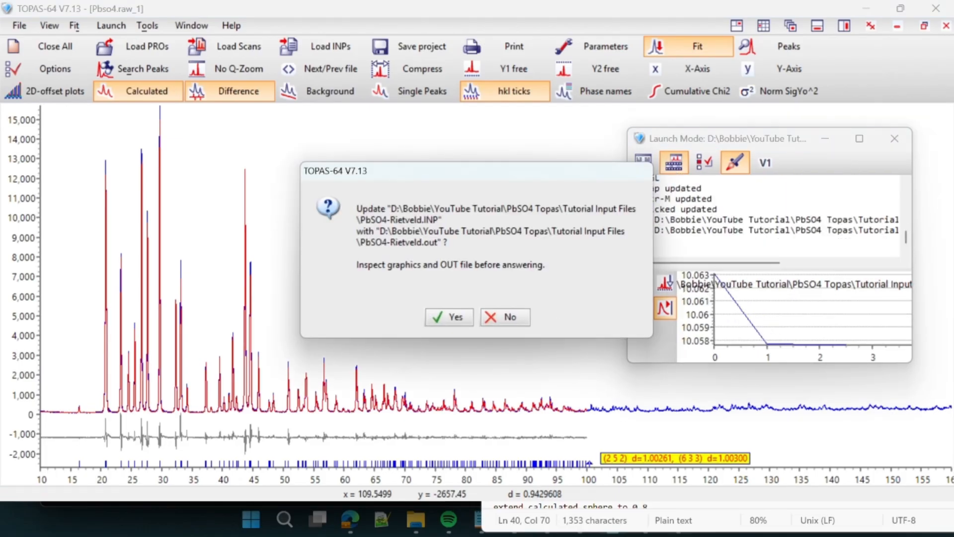
pyautogui.click(663, 515)
pyautogui.click(769, 44)
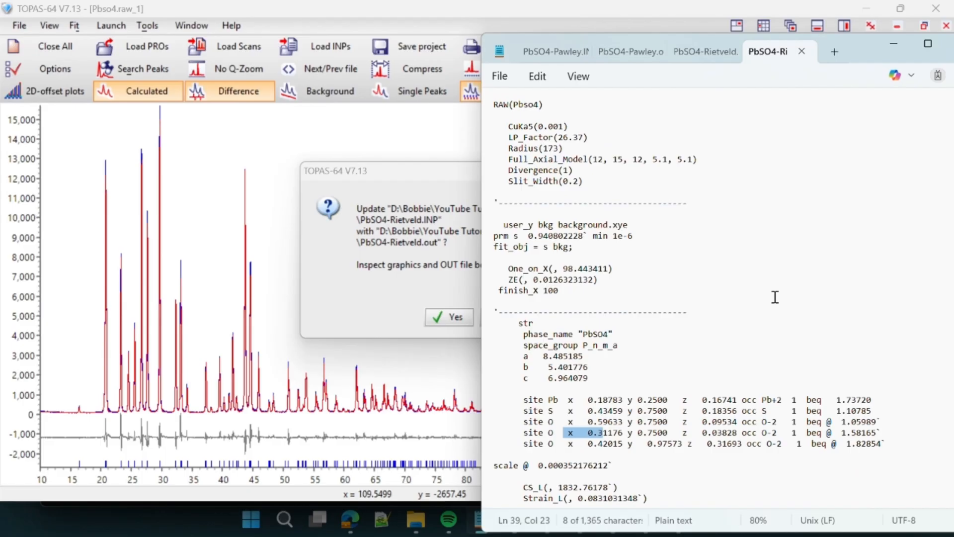
pyautogui.click(452, 321)
pyautogui.click(452, 321)
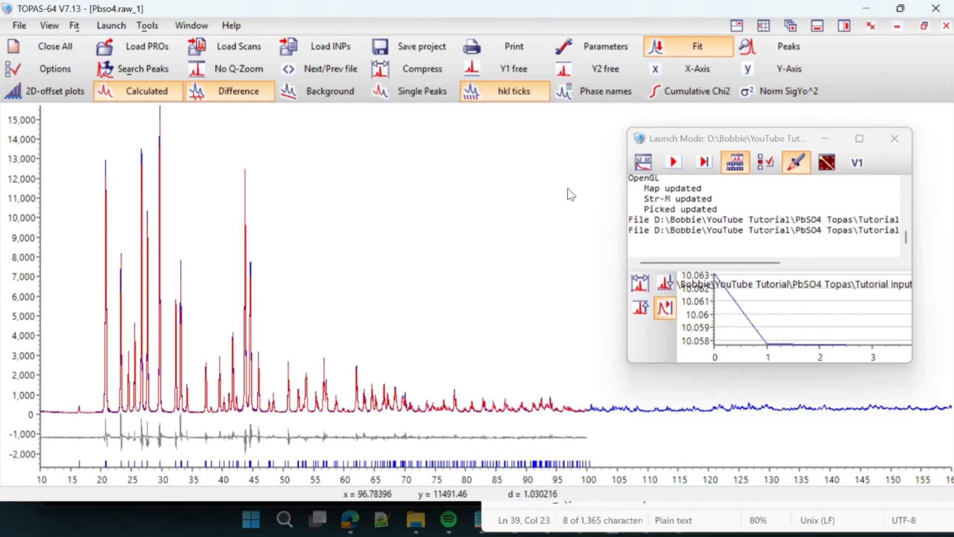
# Open a new Rigid-body Editor window in TOPAS, load PbSO4-Rietveld.INP and examine the PbSO4 unit cell from several angles.
pyautogui.click(188, 26)
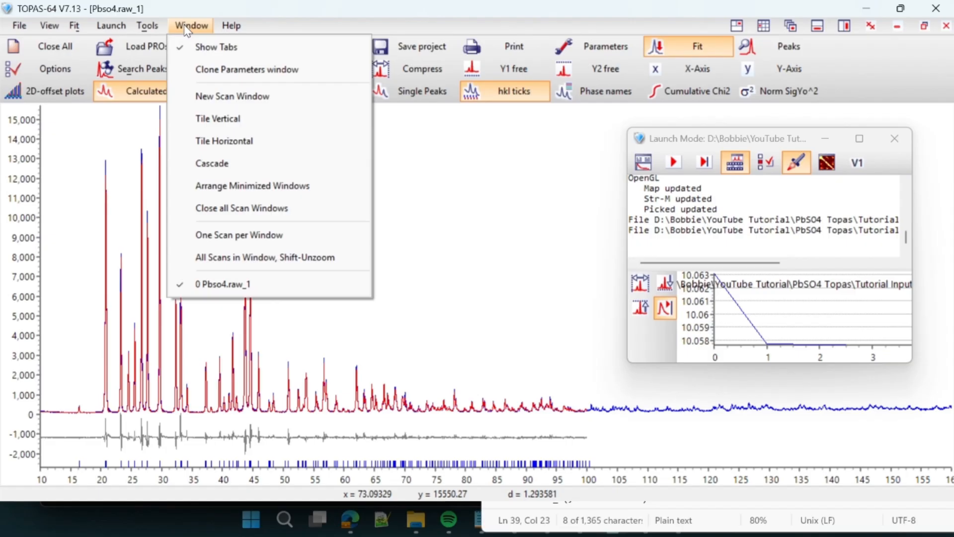
pyautogui.moveTo(138, 25)
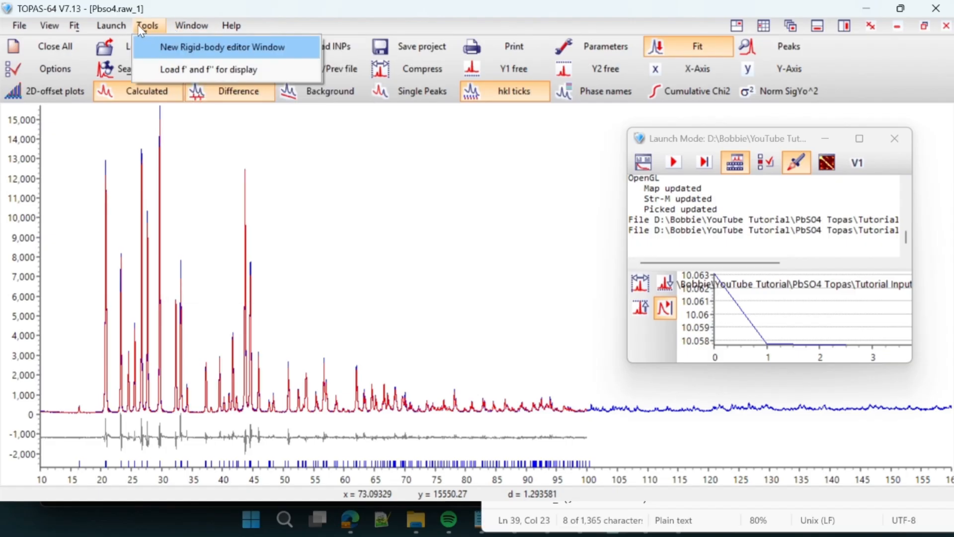
pyautogui.click(169, 50)
pyautogui.click(174, 66)
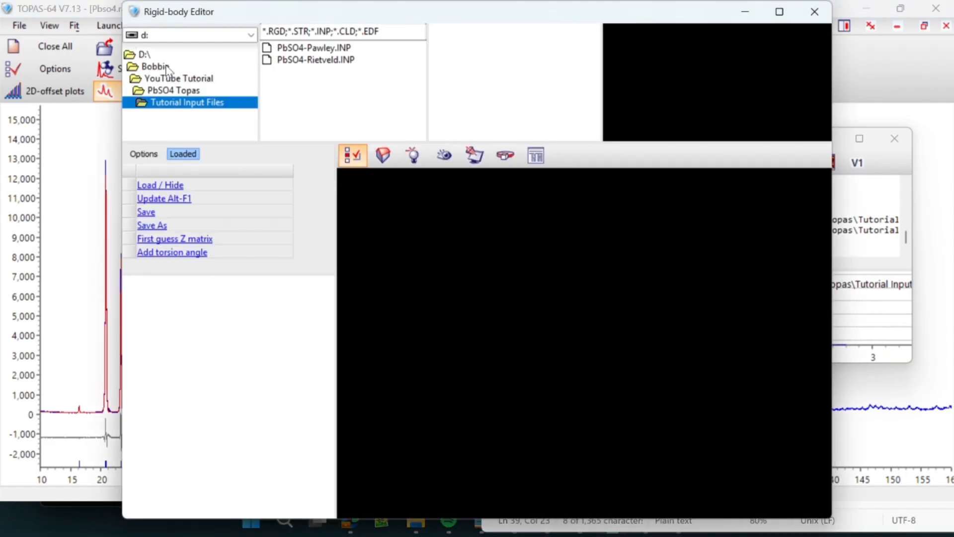
pyautogui.doubleClick(322, 48)
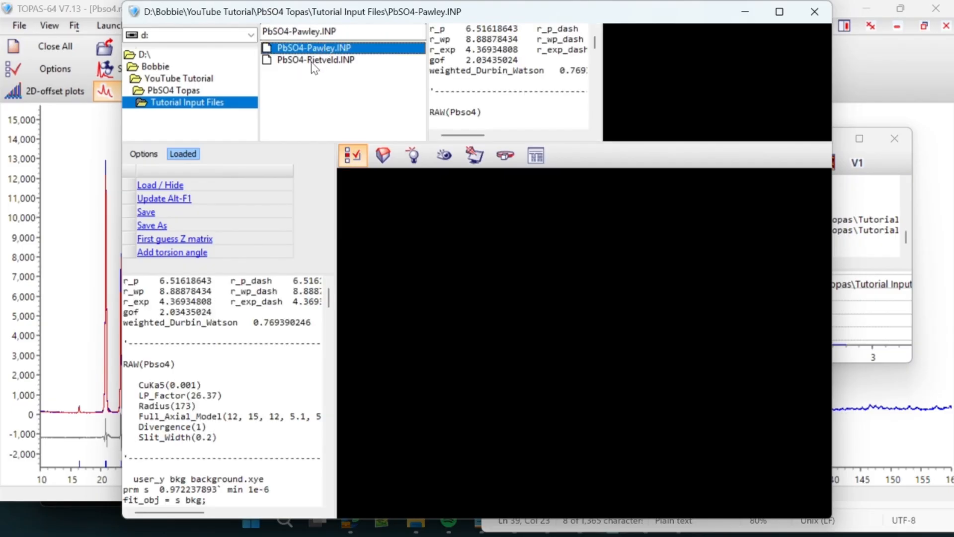
pyautogui.doubleClick(313, 61)
pyautogui.scroll(4, 620, 278)
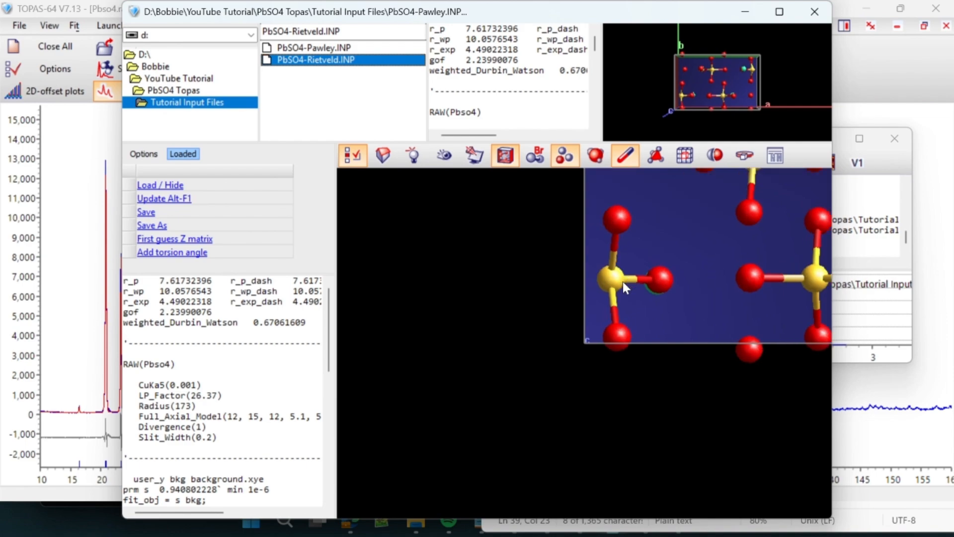
pyautogui.scroll(-10, 619, 277)
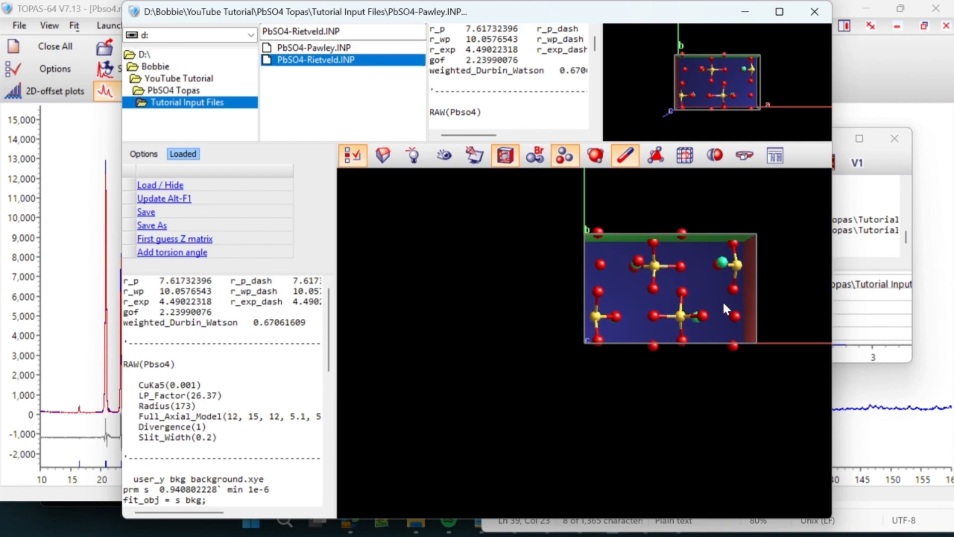
pyautogui.moveTo(723, 300); pyautogui.dragTo(578, 371)
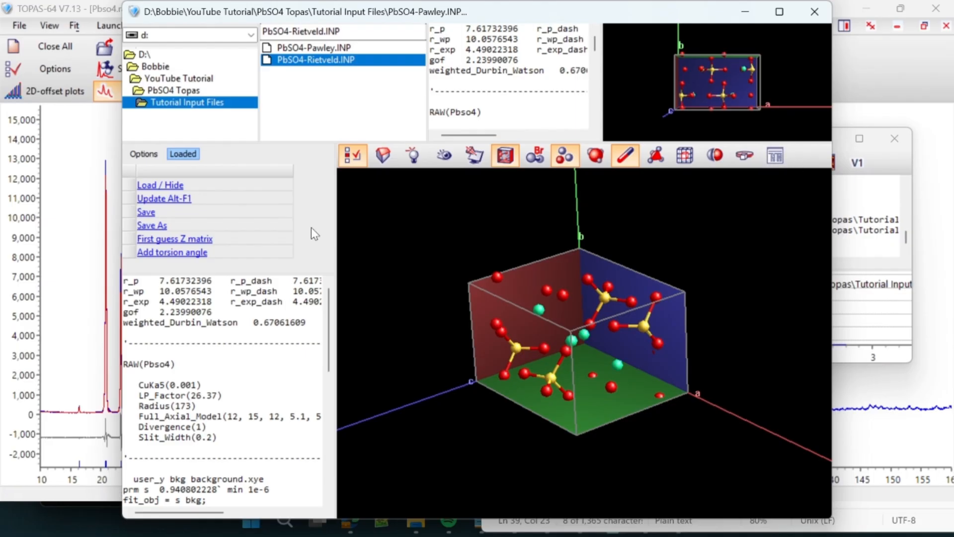
pyautogui.moveTo(566, 372); pyautogui.dragTo(492, 339)
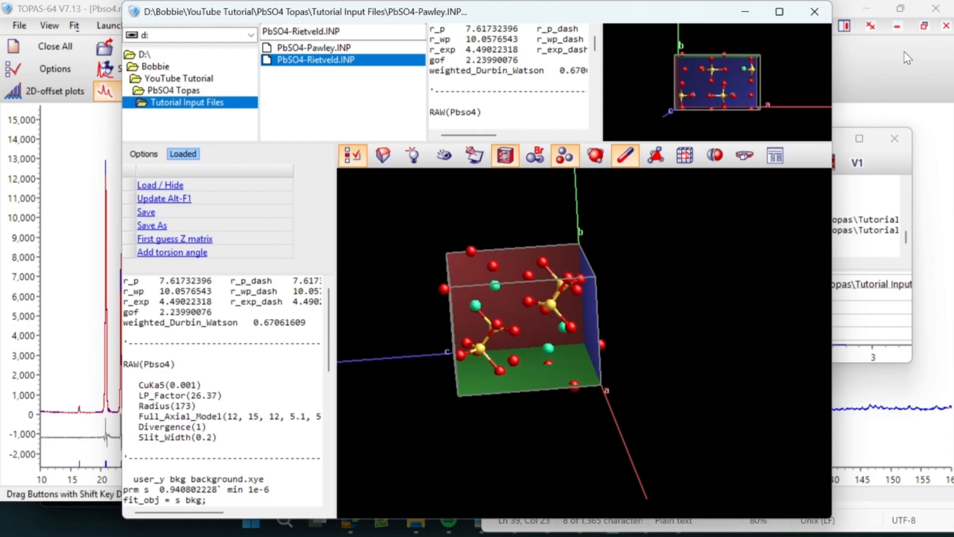
# Remove the @ flags from the beq values of the three O sites in PbSO4-Rietveld.INP in Notepad.
pyautogui.click(893, 59)
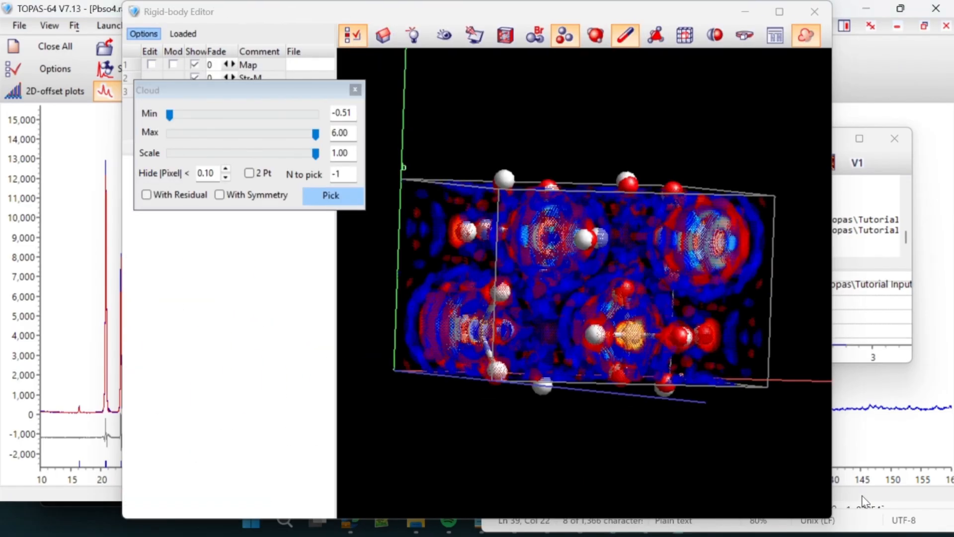
pyautogui.click(565, 527)
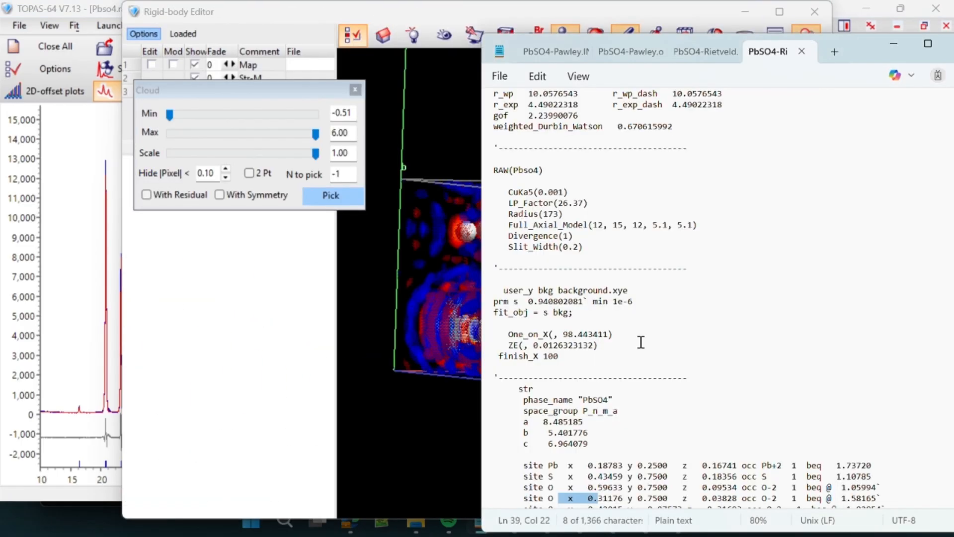
pyautogui.click(690, 51)
pyautogui.scroll(-3, 717, 330)
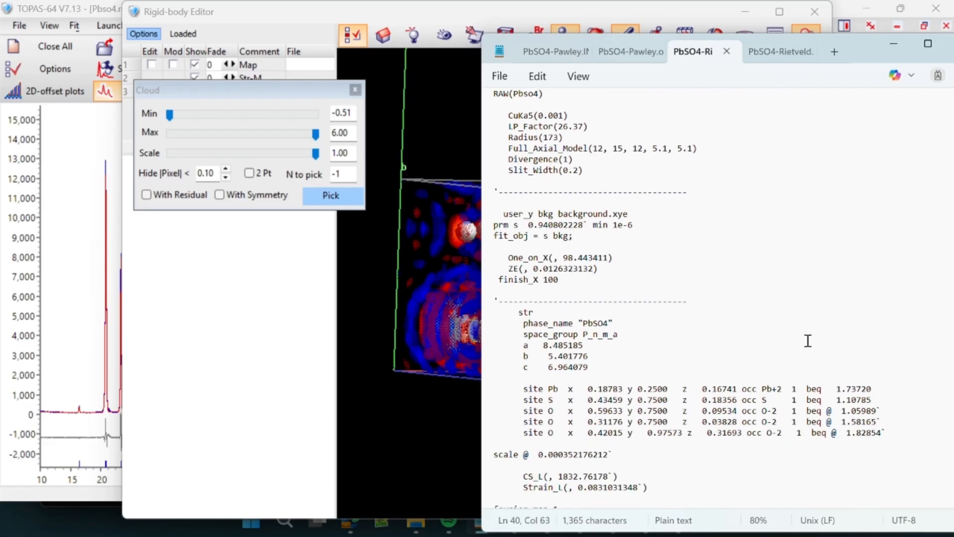
pyautogui.click(835, 410)
pyautogui.press('BackSpace')
pyautogui.click(833, 421)
pyautogui.press('BackSpace')
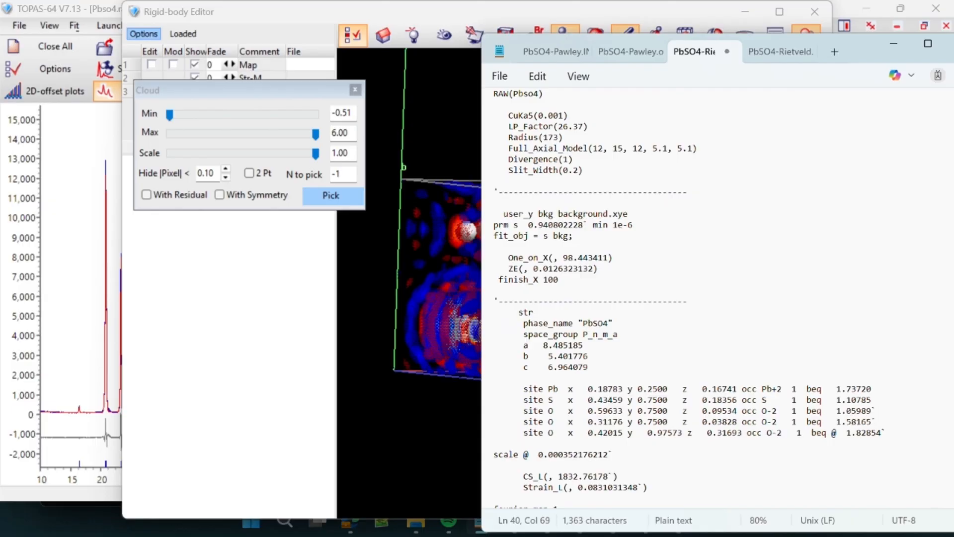
pyautogui.press('BackSpace')
pyautogui.scroll(-3, 767, 439)
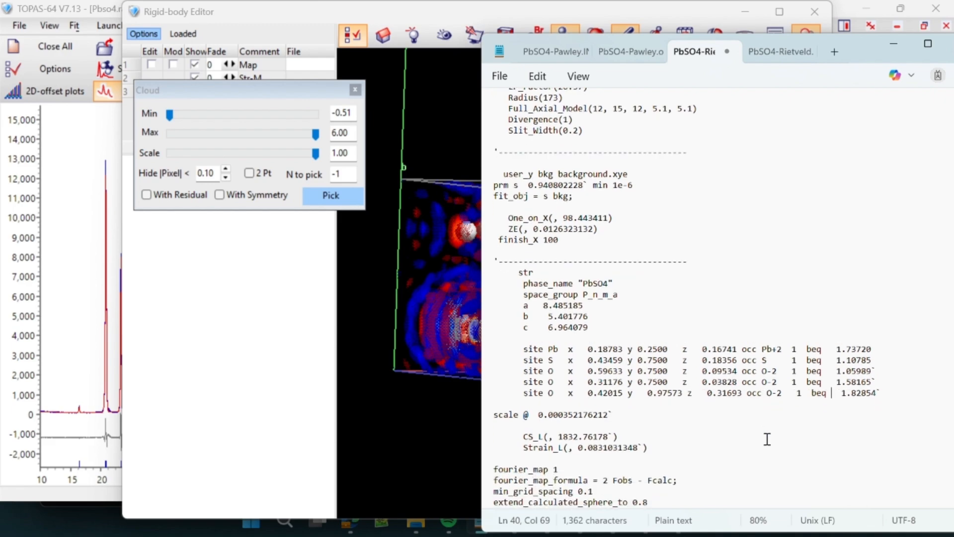
pyautogui.scroll(7, 582, 144)
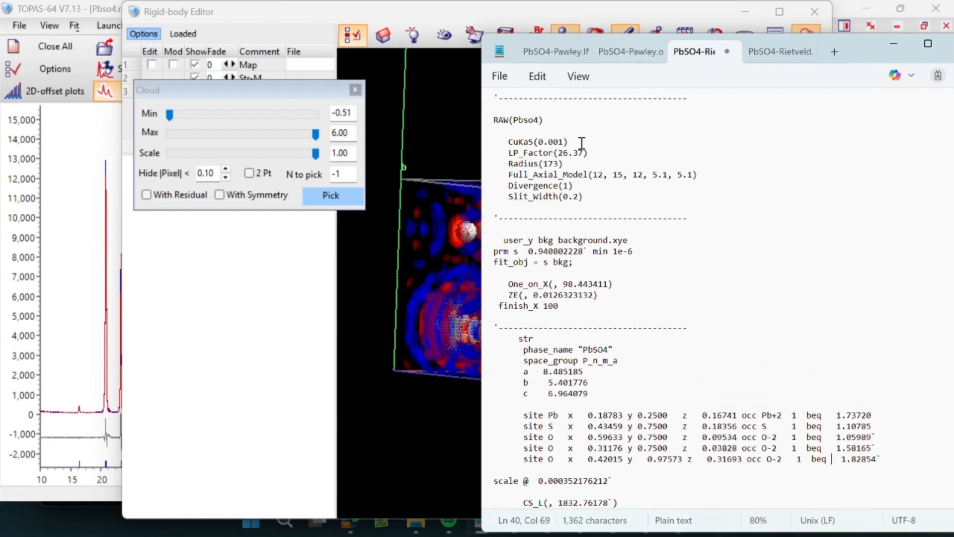
# Examine the Fourier map in the TOPAS Rigid-body Editor, raising the Hide |Pixel| threshold to 0.40 and enabling 2 Pt.
pyautogui.click(282, 275)
pyautogui.moveTo(568, 309); pyautogui.dragTo(813, 294)
pyautogui.moveTo(436, 319); pyautogui.dragTo(386, 286)
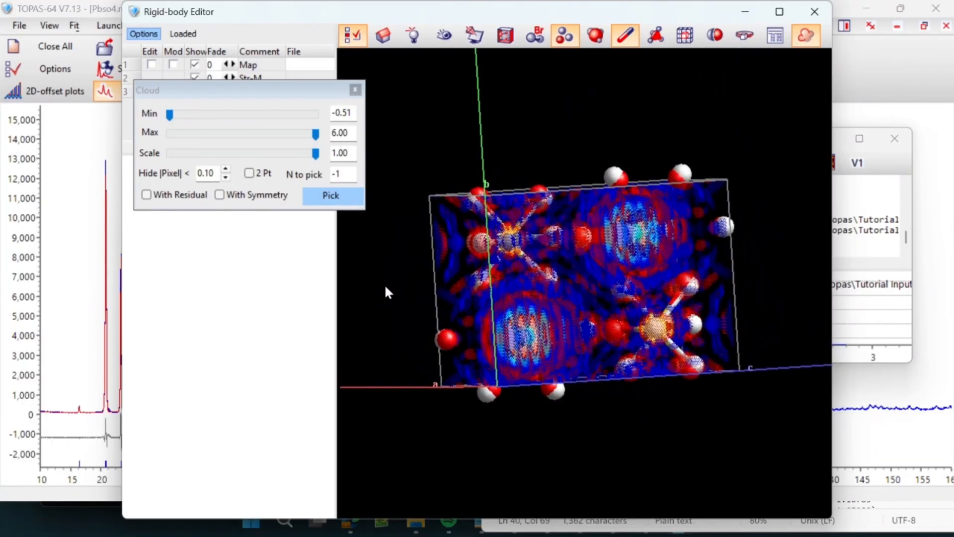
pyautogui.moveTo(705, 285); pyautogui.dragTo(586, 285)
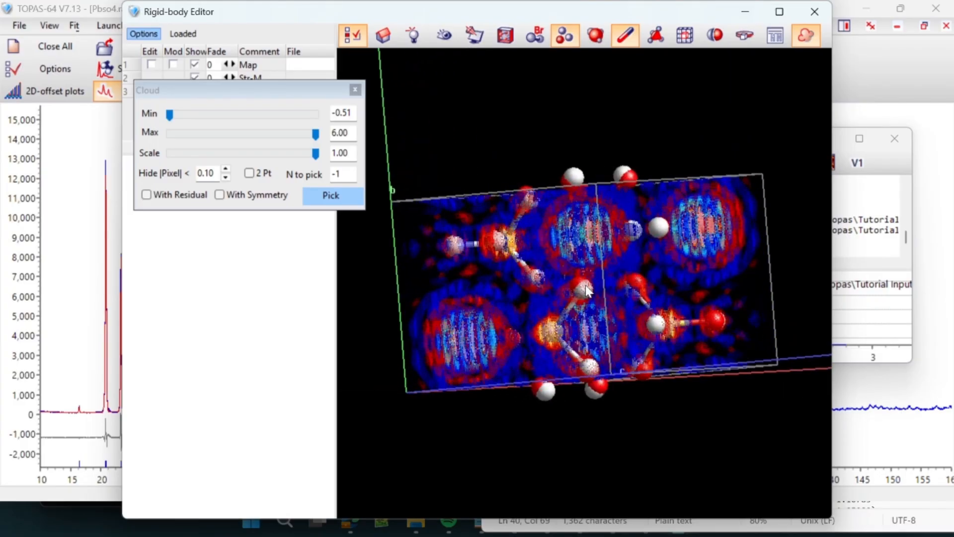
pyautogui.click(226, 177)
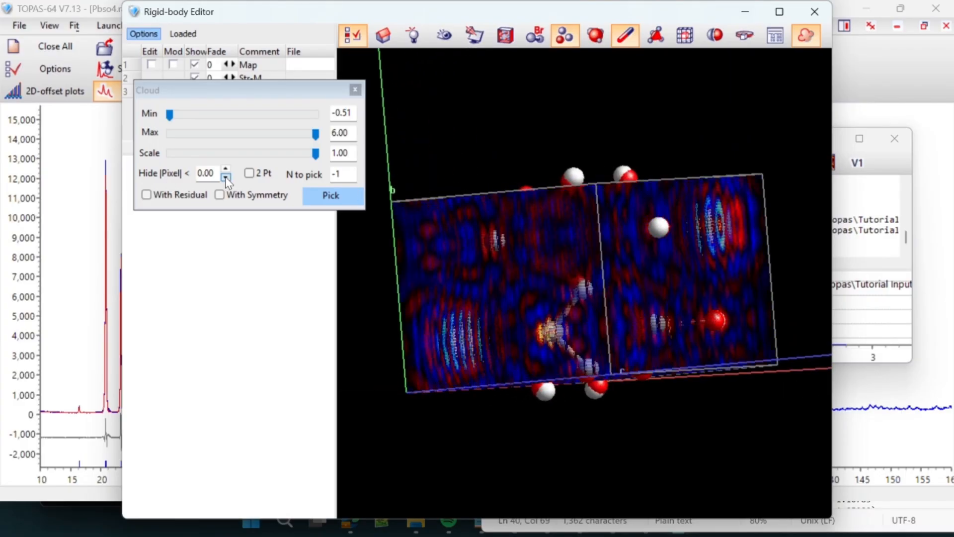
pyautogui.click(226, 169)
pyautogui.click(226, 169)
pyautogui.click(226, 169)
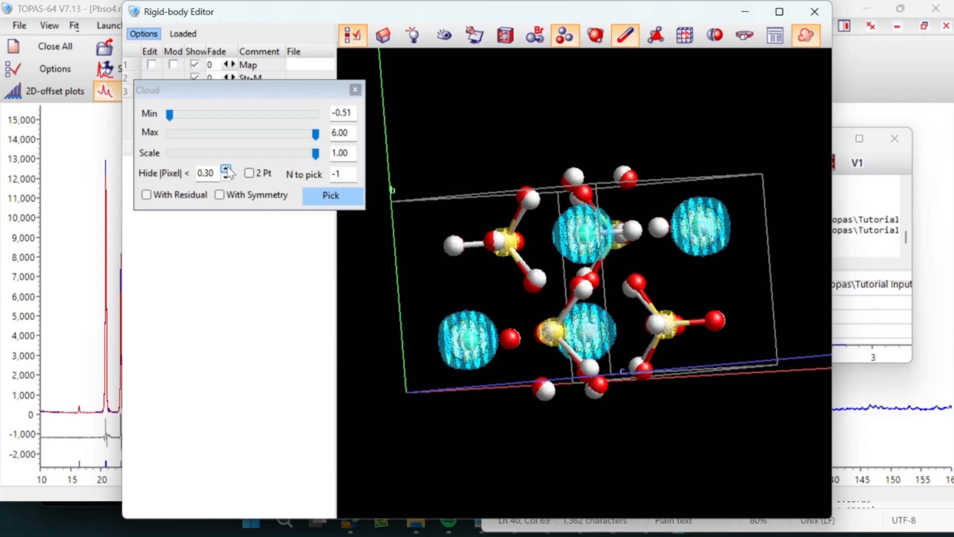
pyautogui.click(226, 169)
pyautogui.click(250, 174)
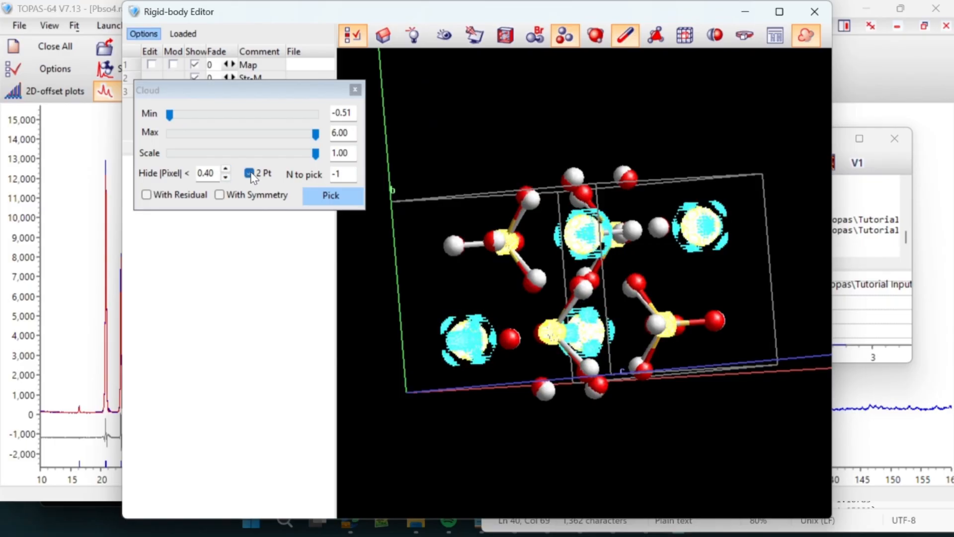
pyautogui.moveTo(463, 250); pyautogui.dragTo(559, 279)
pyautogui.moveTo(651, 282); pyautogui.dragTo(616, 284)
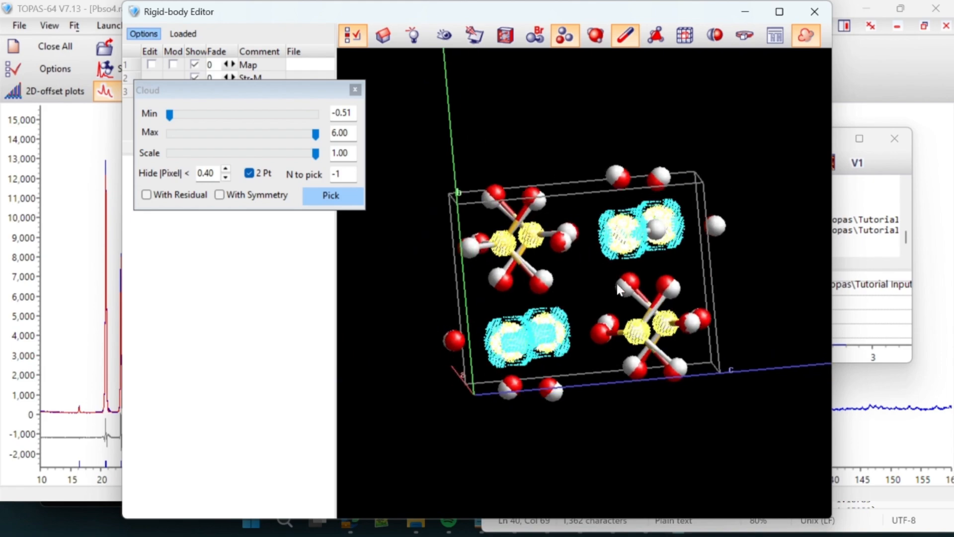
# Lower the Fourier cloud's Hide |Pixel| threshold to 0.00 and turn off the 2 Pt option.
pyautogui.click(225, 177)
pyautogui.click(226, 177)
pyautogui.click(226, 178)
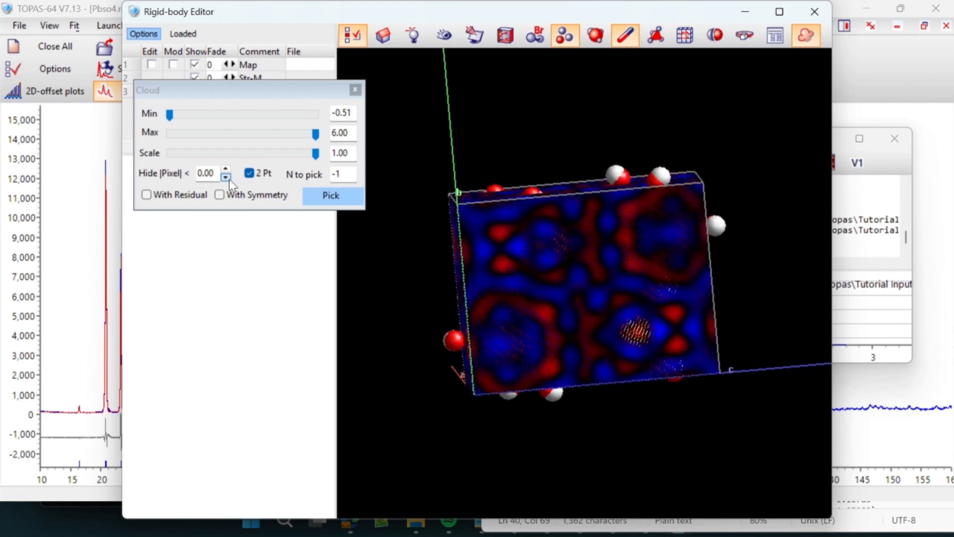
pyautogui.click(249, 173)
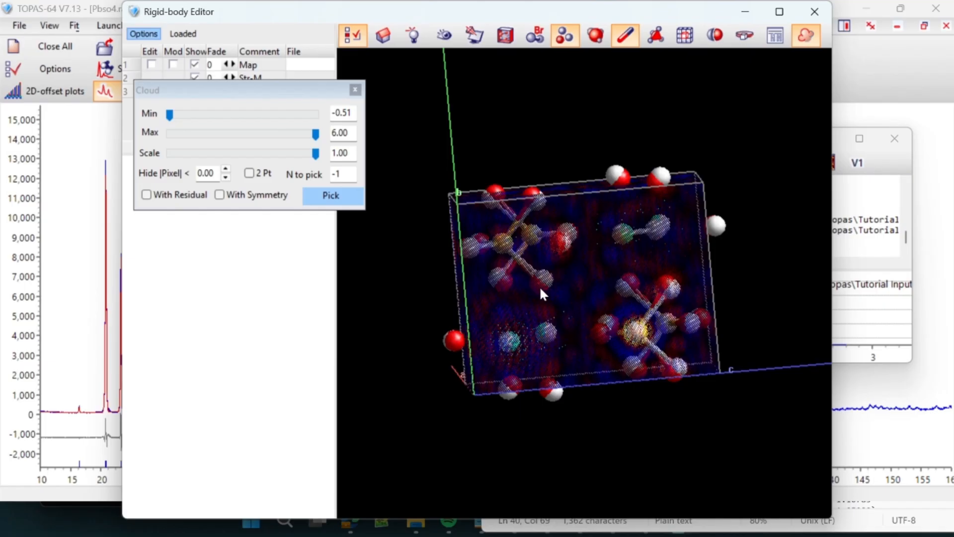
pyautogui.moveTo(539, 285); pyautogui.dragTo(628, 272)
# Set the cloud's Hide |Pixel| threshold to 0.20 and then 0.10, and examine the Fourier map from several sides.
pyautogui.click(225, 169)
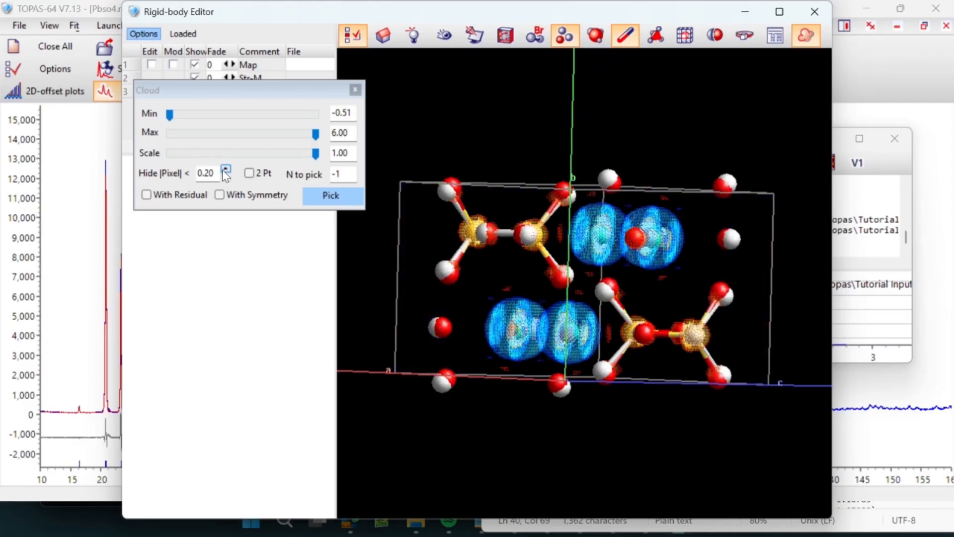
pyautogui.moveTo(508, 282); pyautogui.dragTo(399, 281)
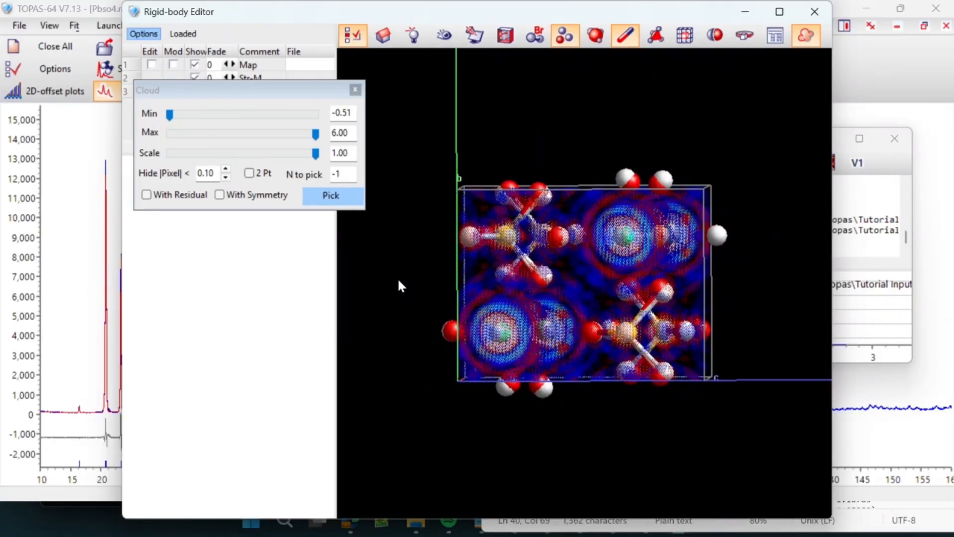
pyautogui.moveTo(552, 286); pyautogui.dragTo(685, 287)
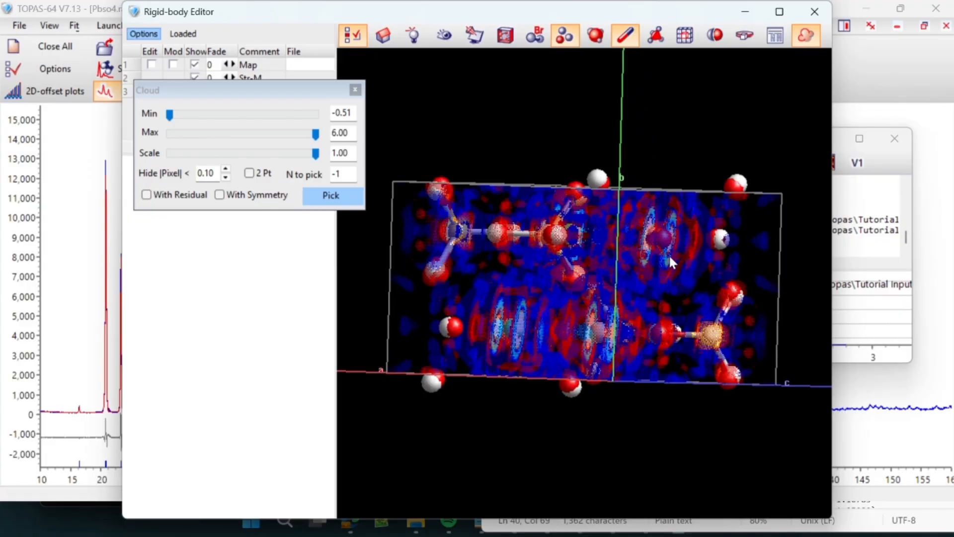
pyautogui.moveTo(669, 254); pyautogui.dragTo(631, 151)
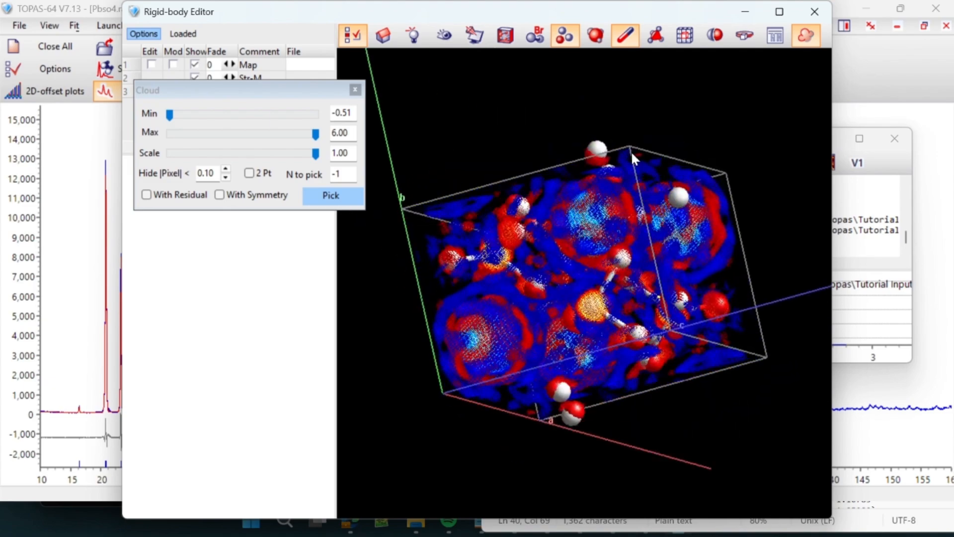
# Close the Rigid-body Editor and rerun the PbSO4-Rietveld refinement in TOPAS.
pyautogui.click(884, 70)
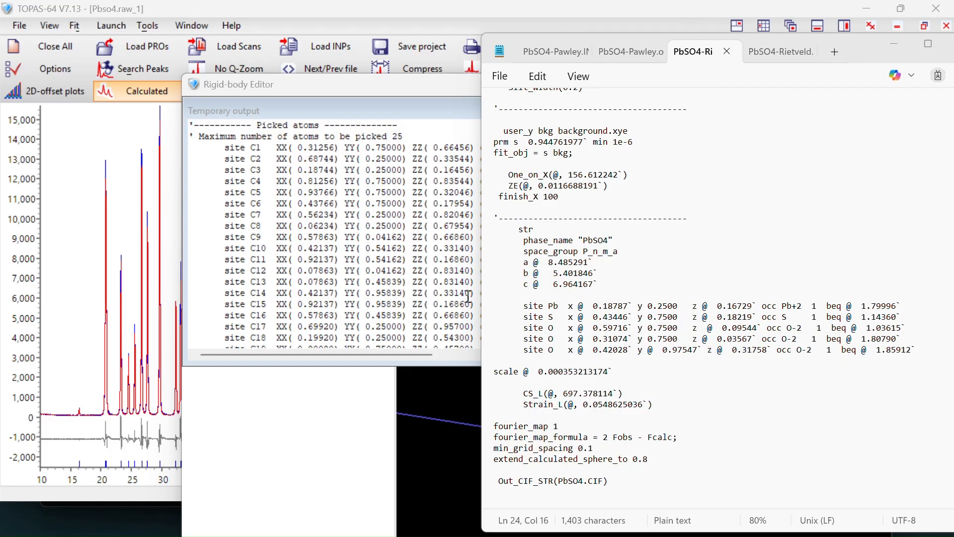
pyautogui.click(160, 308)
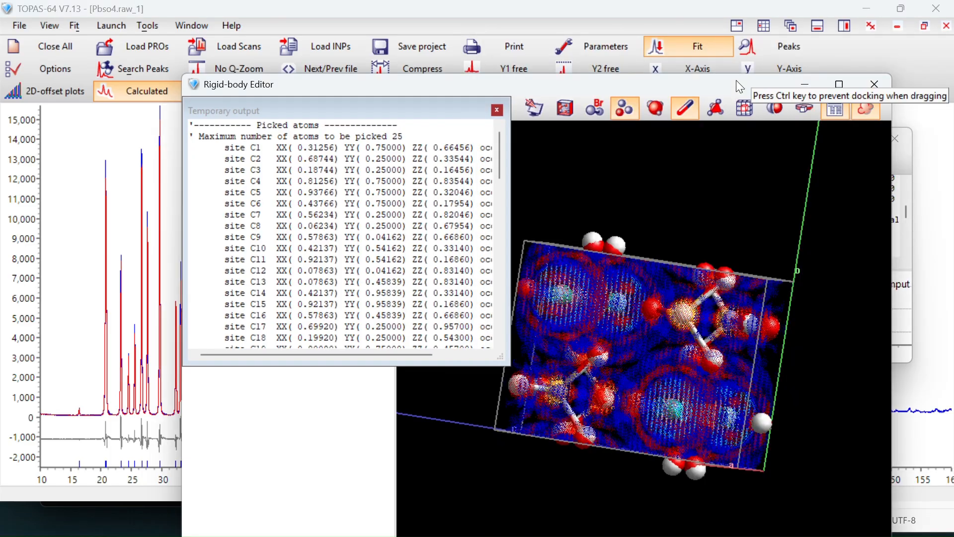
pyautogui.click(874, 84)
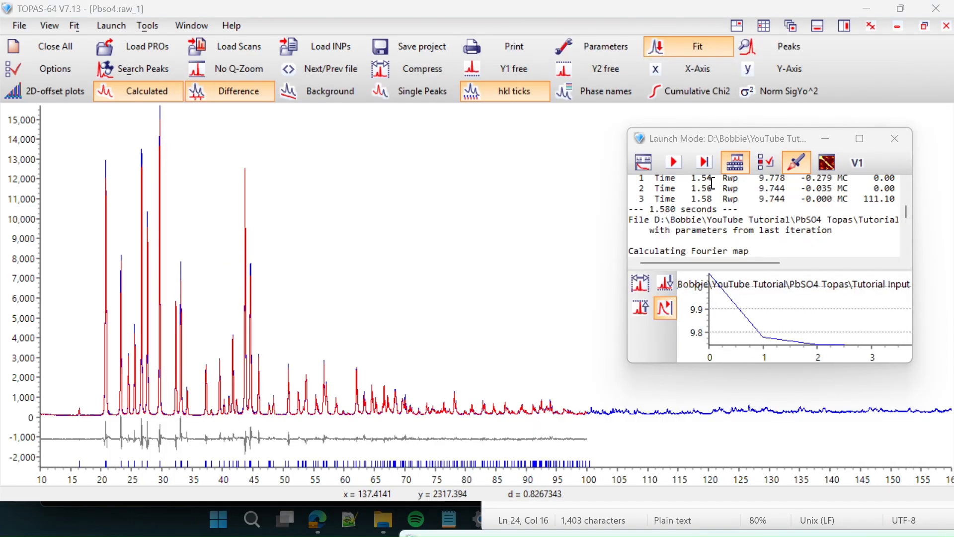
pyautogui.click(677, 164)
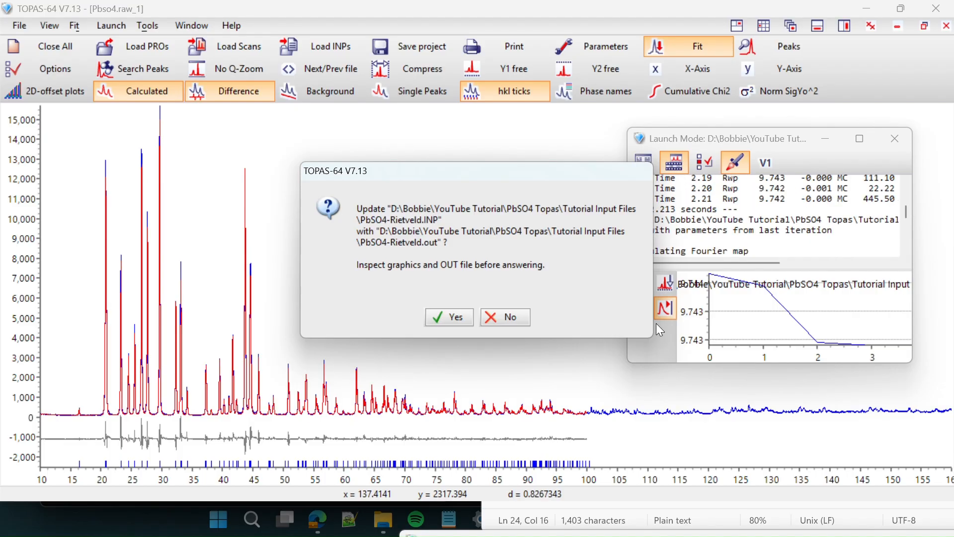
# Check the refined lattice parameters and site values in PbSO4-Rietveld.out in Notepad and accept updating the input file in TOPAS.
pyautogui.click(518, 523)
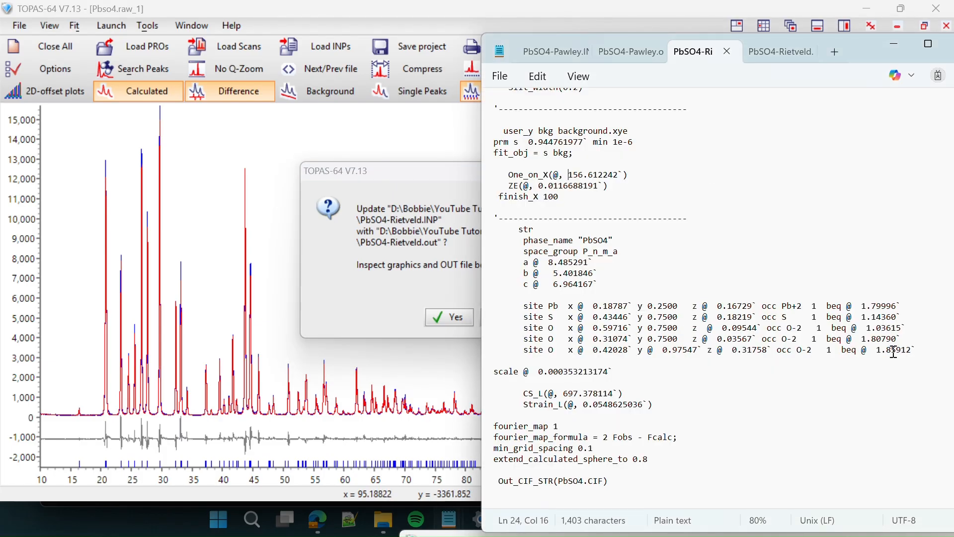
pyautogui.hotkey('ctrl', 'Tab')
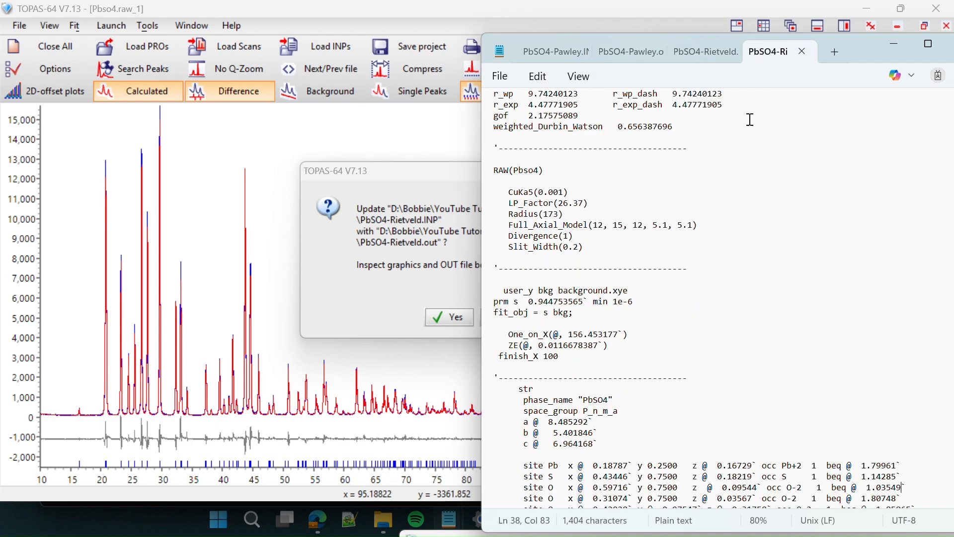
pyautogui.scroll(-3, 827, 270)
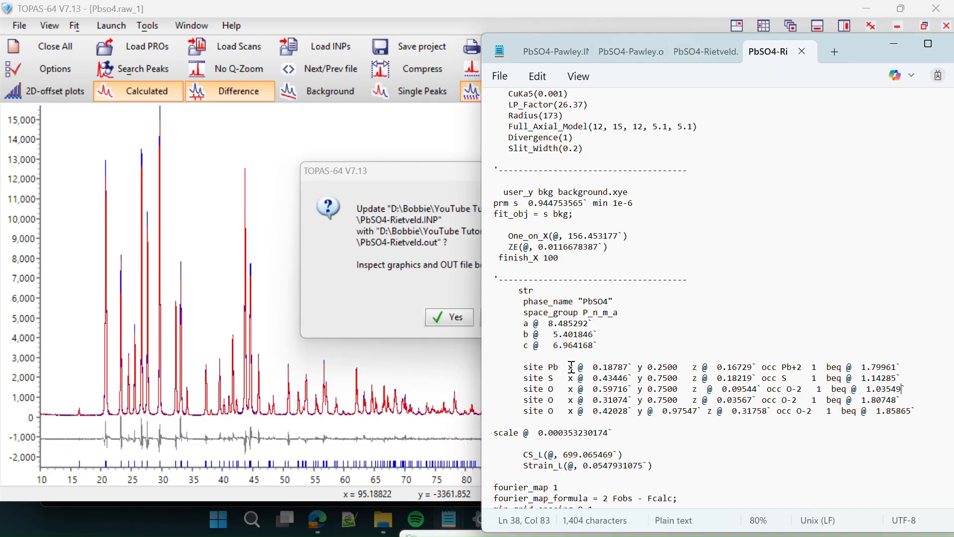
pyautogui.moveTo(600, 346); pyautogui.dragTo(517, 325)
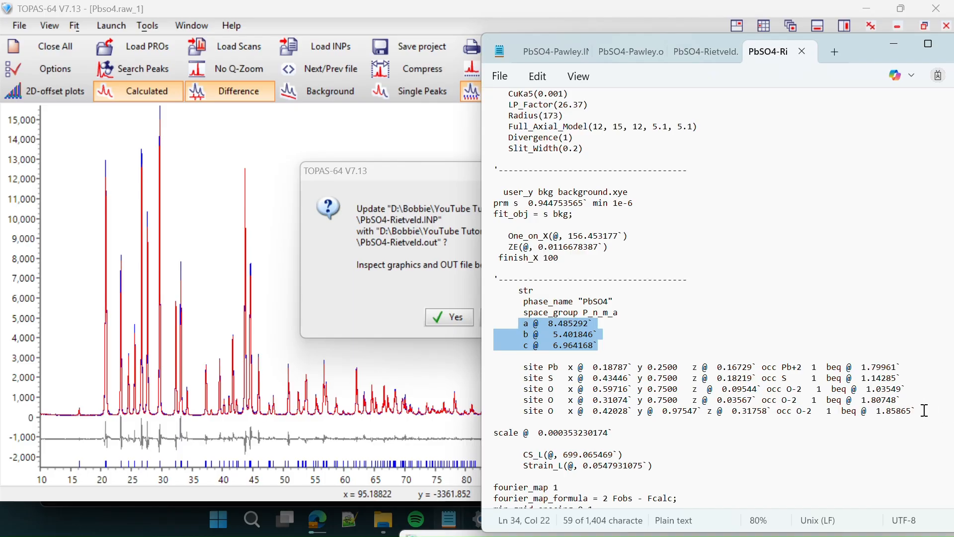
pyautogui.moveTo(924, 409); pyautogui.dragTo(795, 358)
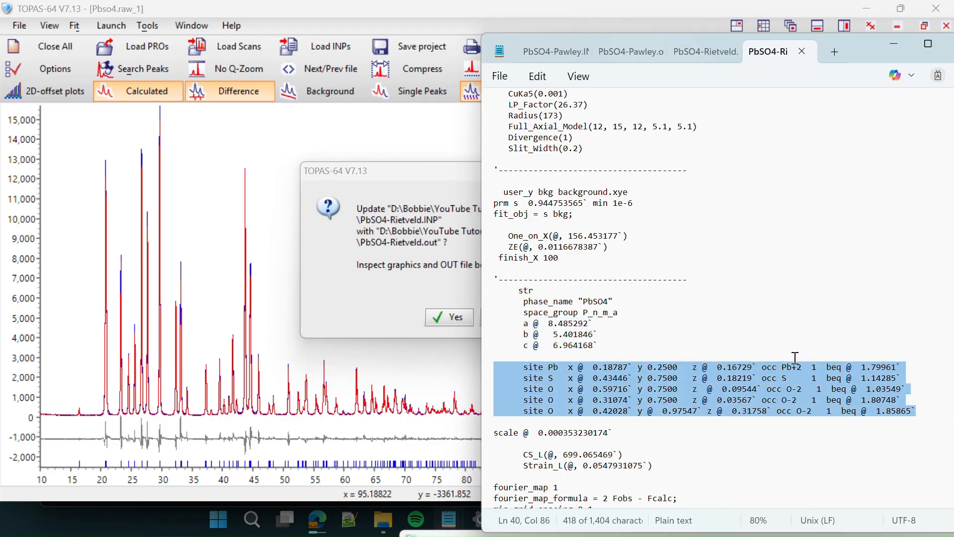
pyautogui.click(646, 430)
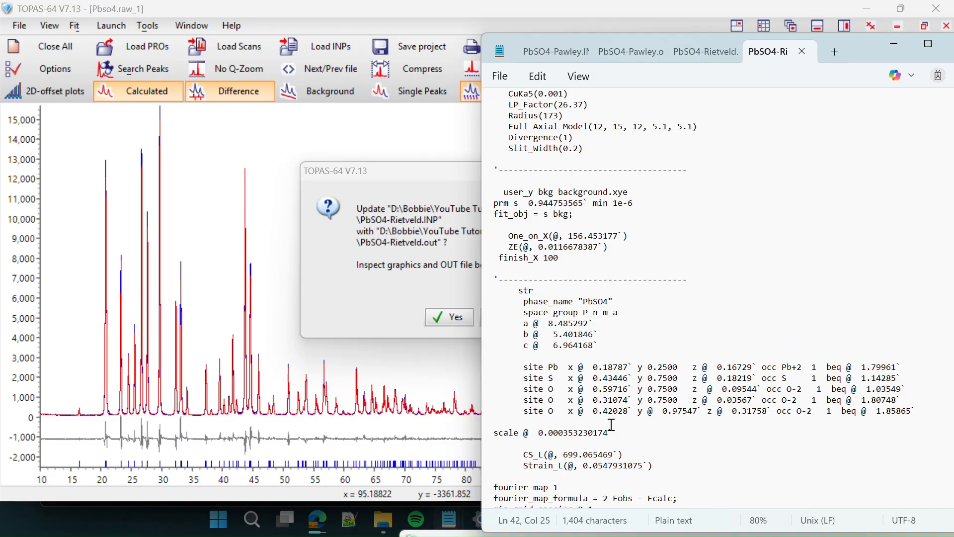
pyautogui.click(449, 318)
pyautogui.click(449, 318)
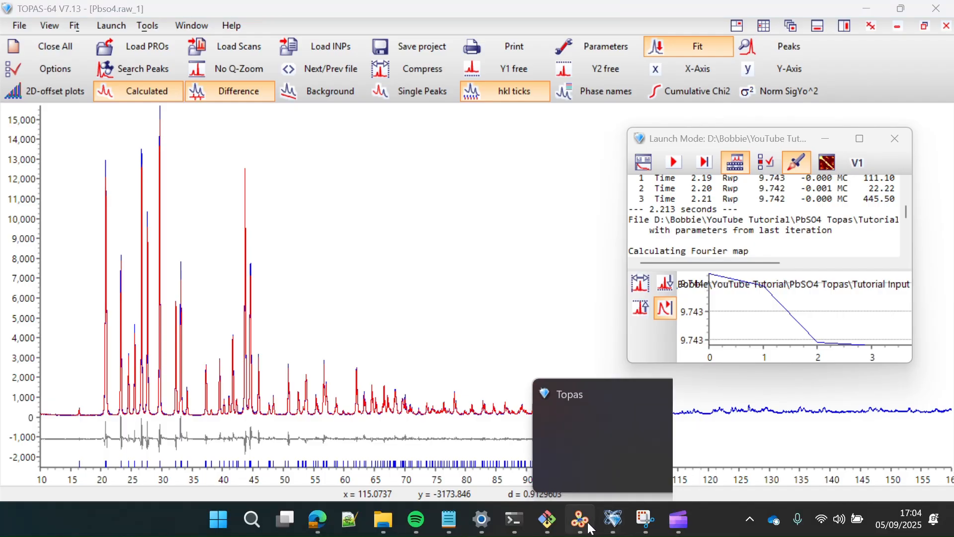
# Switch to VESTA, open the recent PbSO4.CIF file and examine the refined structure from several angles.
pyautogui.click(591, 529)
pyautogui.click(19, 29)
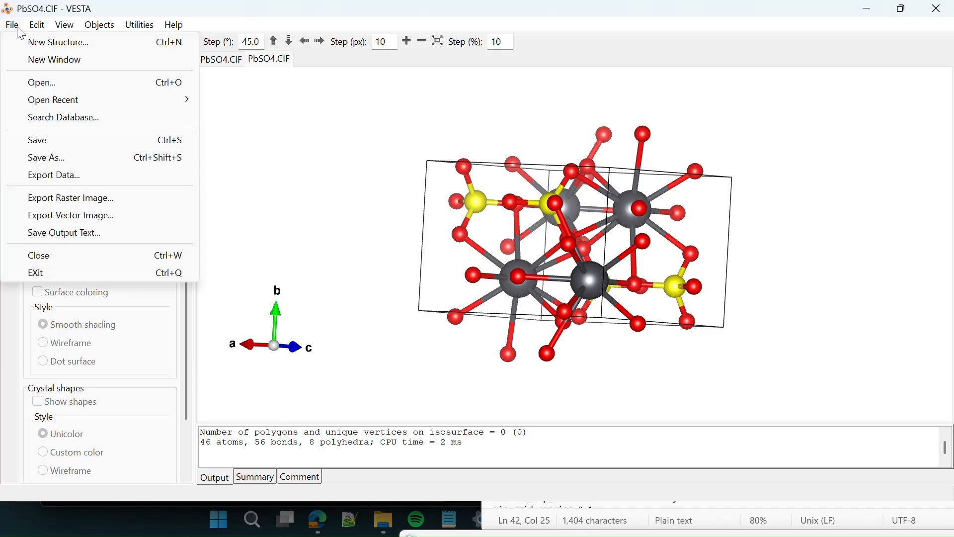
pyautogui.moveTo(96, 98)
pyautogui.click(204, 103)
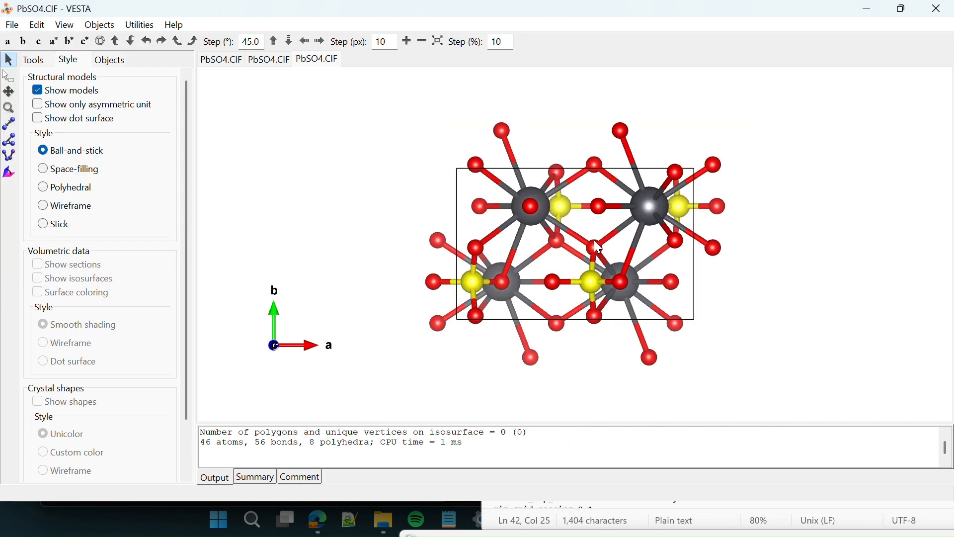
pyautogui.scroll(3, 595, 241)
pyautogui.moveTo(562, 235); pyautogui.dragTo(763, 248)
pyautogui.moveTo(527, 249); pyautogui.dragTo(618, 250)
pyautogui.moveTo(485, 245); pyautogui.dragTo(545, 303)
pyautogui.moveTo(399, 242); pyautogui.dragTo(623, 227)
pyautogui.moveTo(529, 188); pyautogui.dragTo(539, 88)
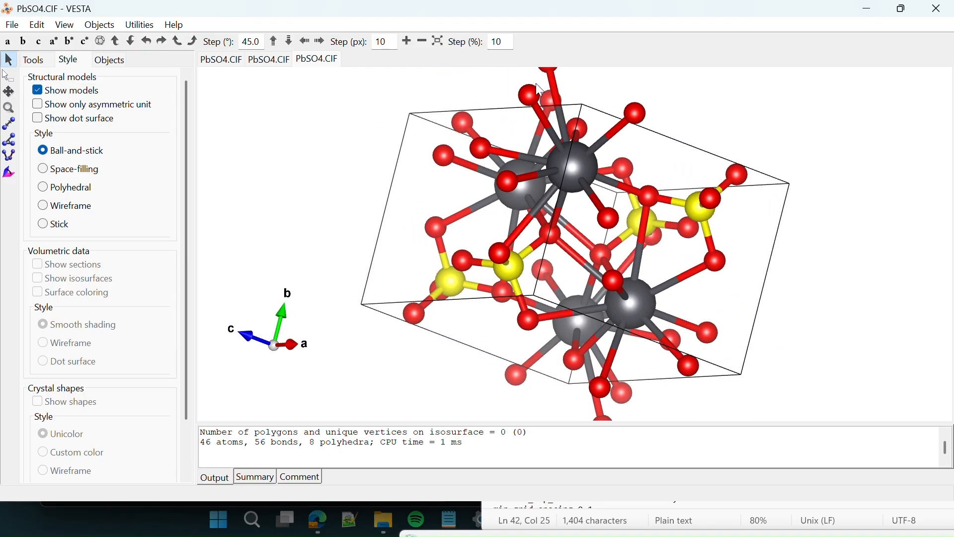